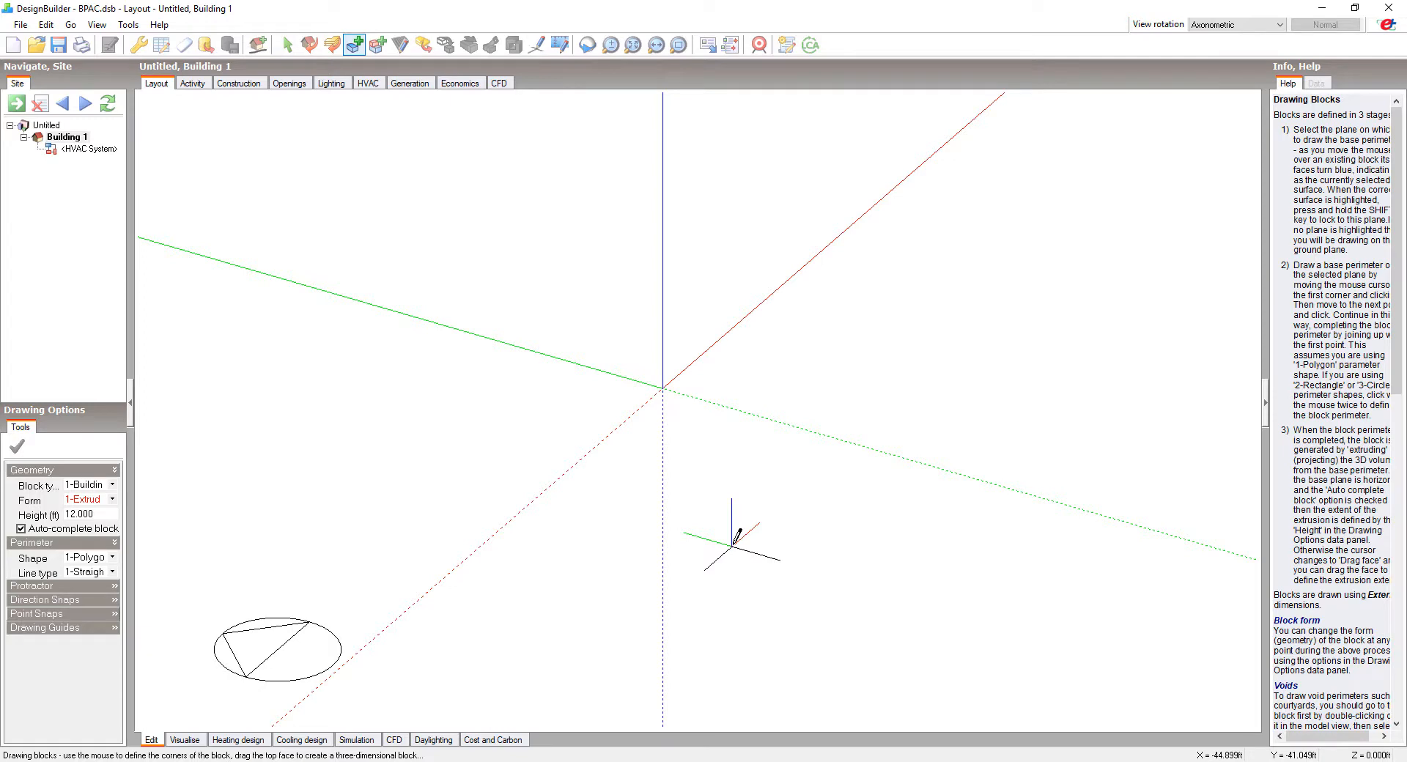
Draw the first three sides of a square building block's base perimeter on the ground plane, using 90 ft lengths.
{"action": "left_click", "coordinate": [733, 545]}
{"action": "type", "text": "90"}
{"action": "key", "text": "Return"}
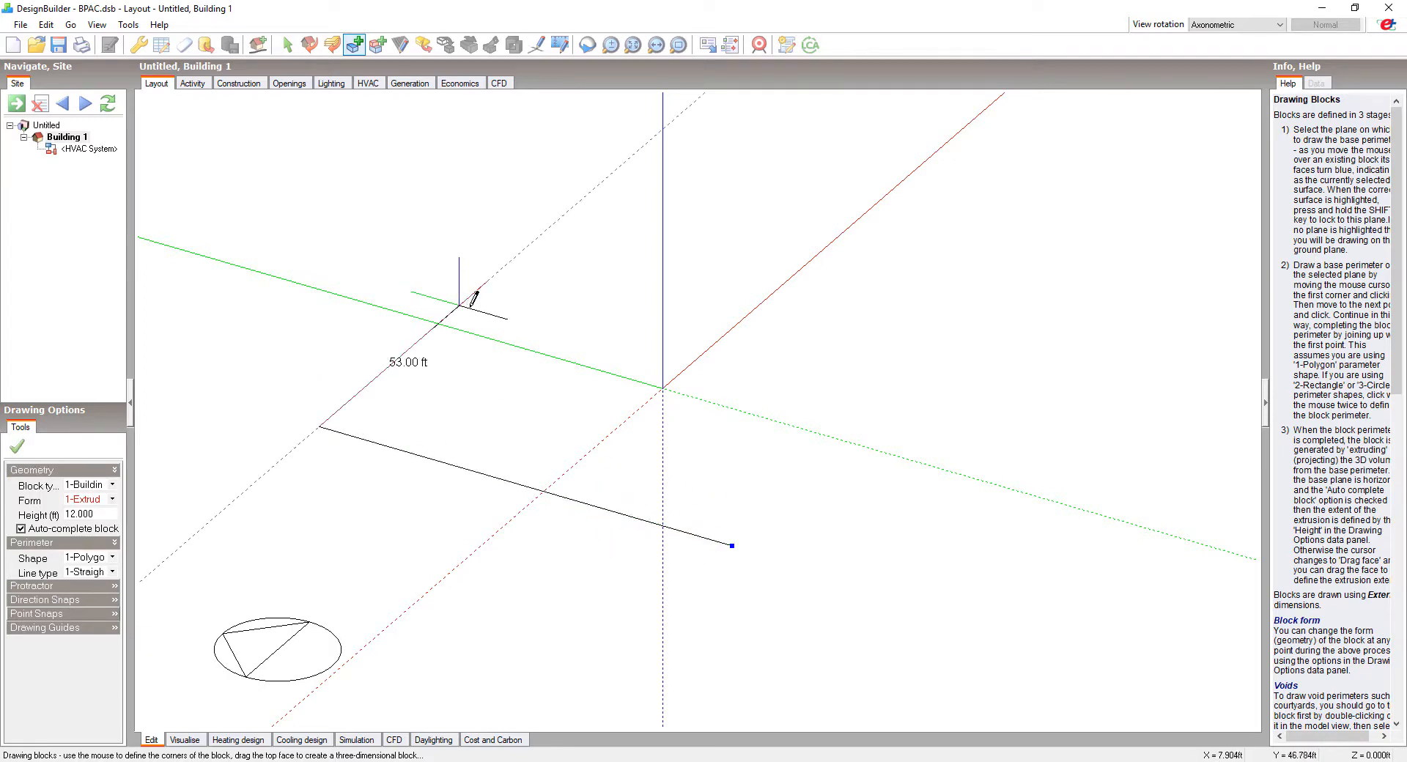
{"action": "type", "text": "90"}
{"action": "key", "text": "Return"}
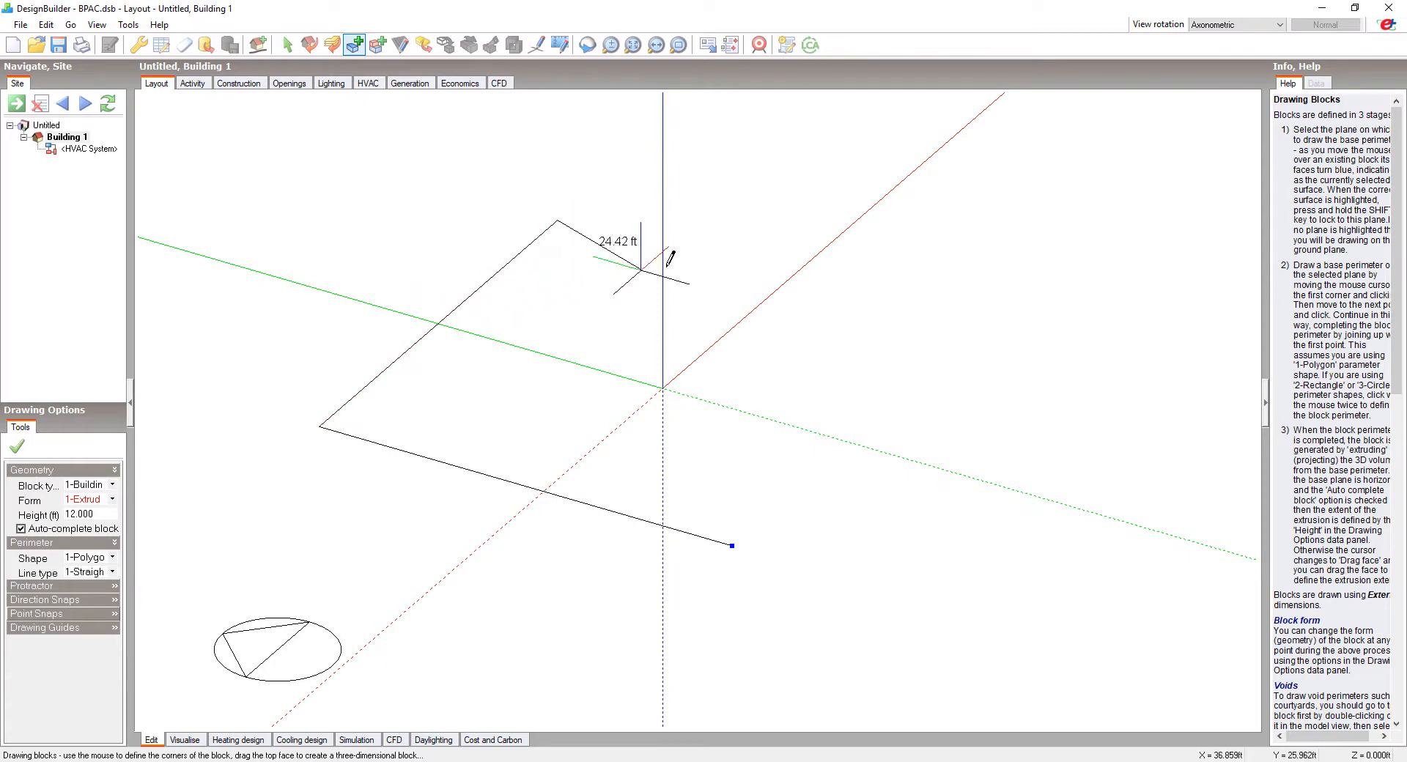
{"action": "left_click", "coordinate": [970, 339]}
Complete the base perimeter with a 30 ft by 30 ft notch in the middle of the fourth side and close it into a block.
{"action": "type", "text": "30"}
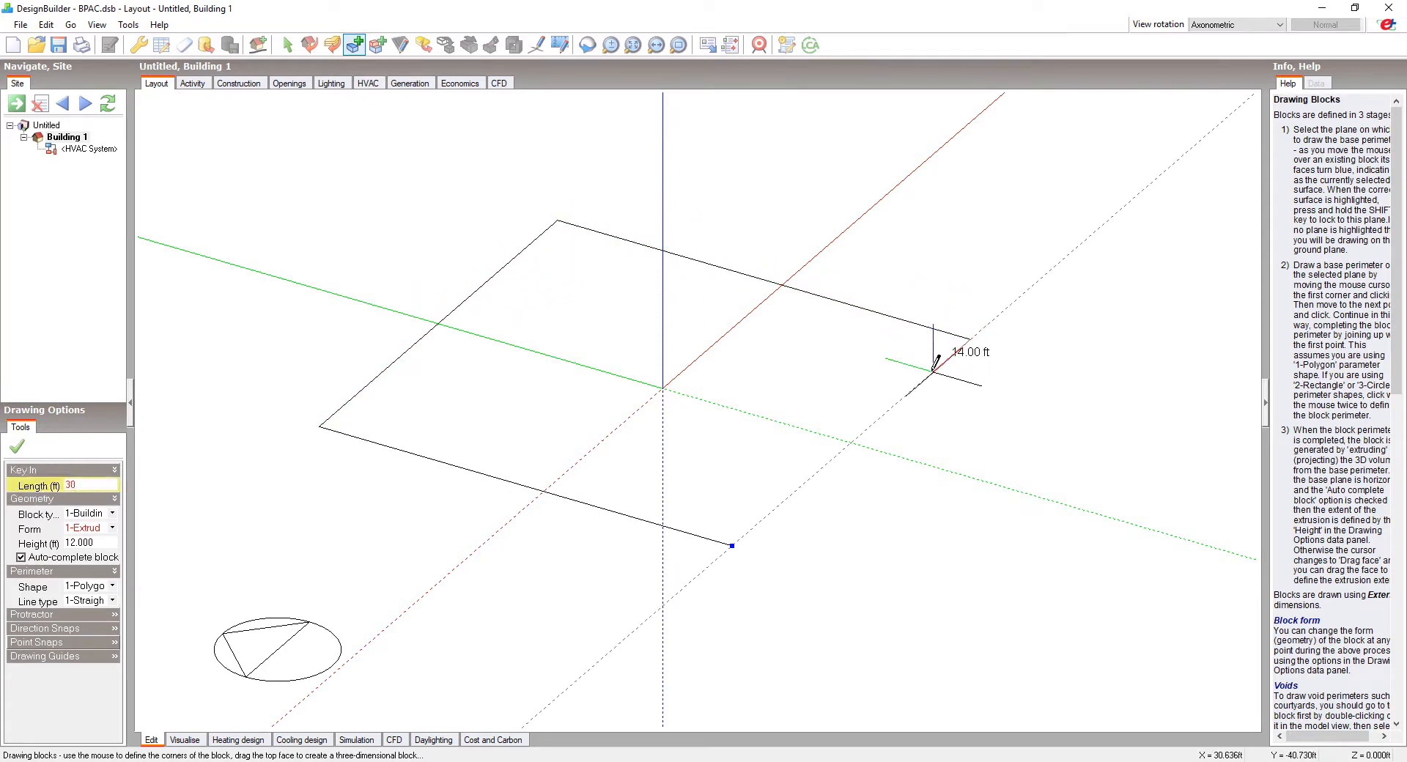
{"action": "key", "text": "Return"}
{"action": "type", "text": "30"}
{"action": "key", "text": "Return"}
{"action": "type", "text": "3"}
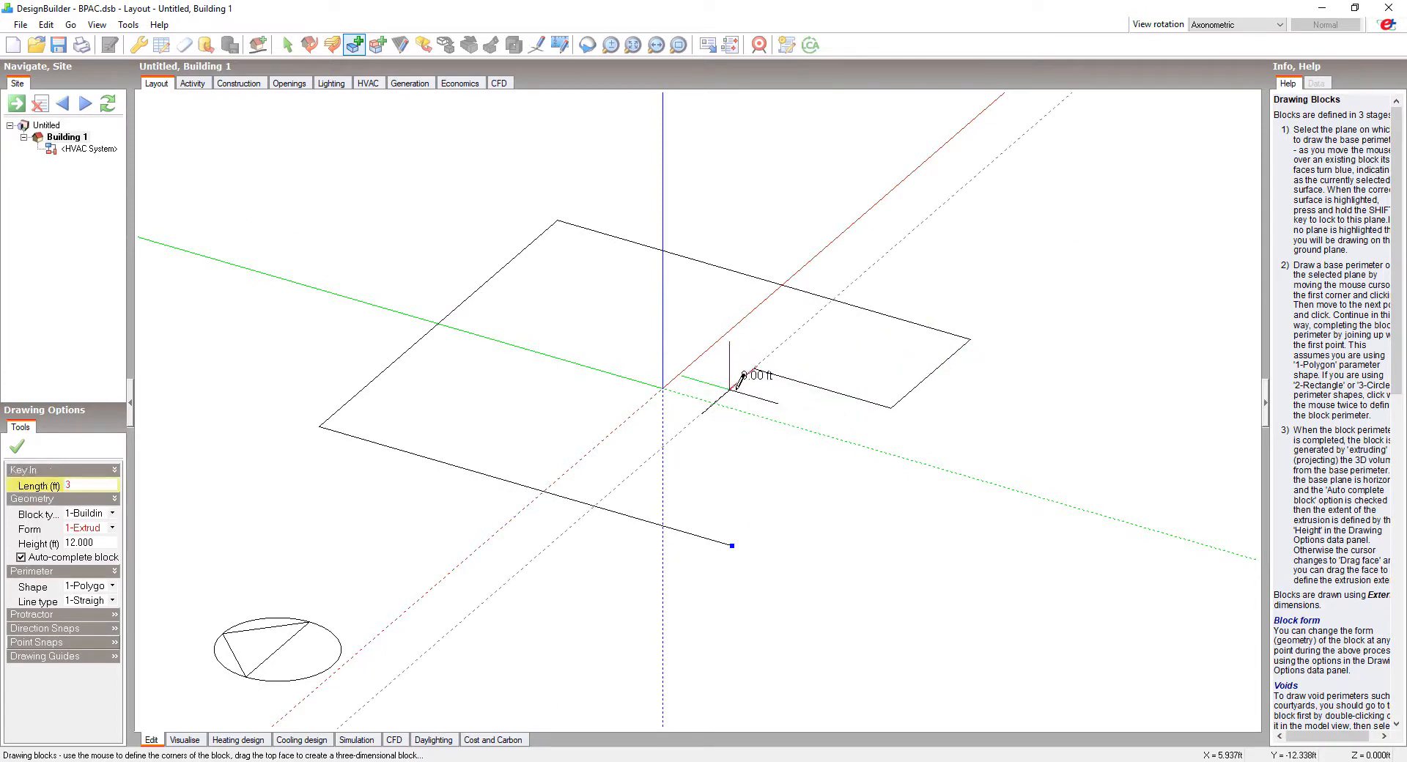
{"action": "key", "text": "Return"}
{"action": "left_click", "coordinate": [811, 477]}
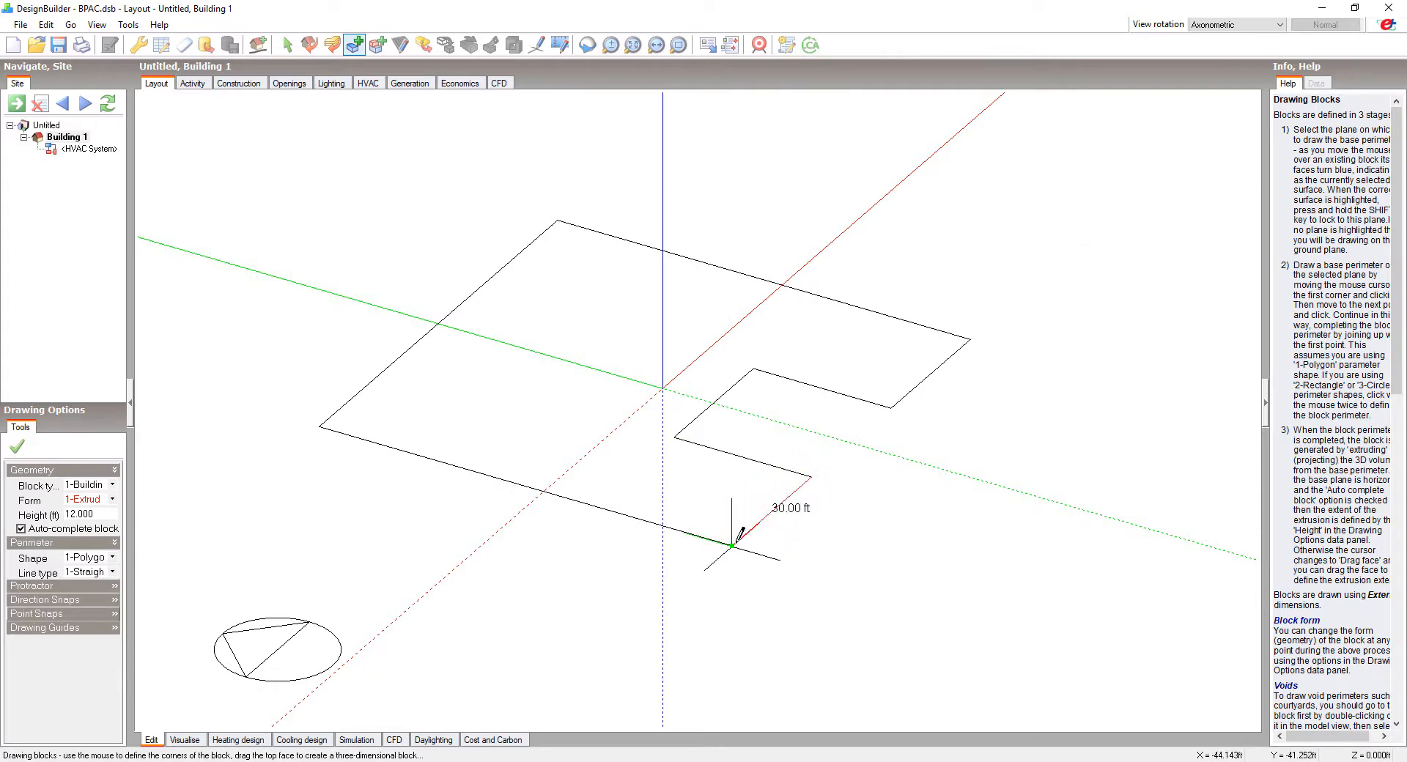
{"action": "left_click", "coordinate": [734, 544]}
Turn off block auto-completion and draw a closed sloped-roof profile above the front wing's end face, starting from its upper corners.
{"action": "scroll", "coordinate": [722, 337], "scroll_direction": "up", "scroll_amount": 2}
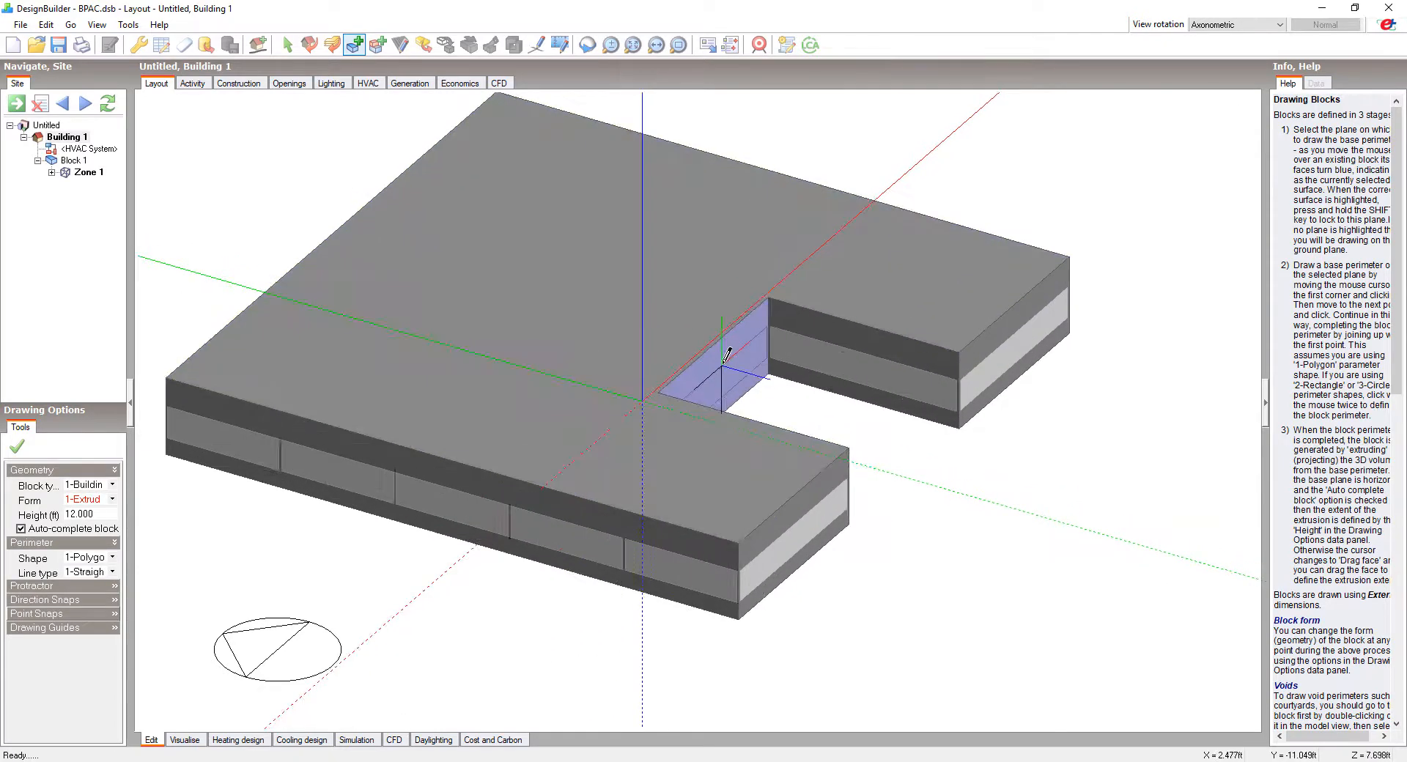
{"action": "left_click", "coordinate": [22, 529]}
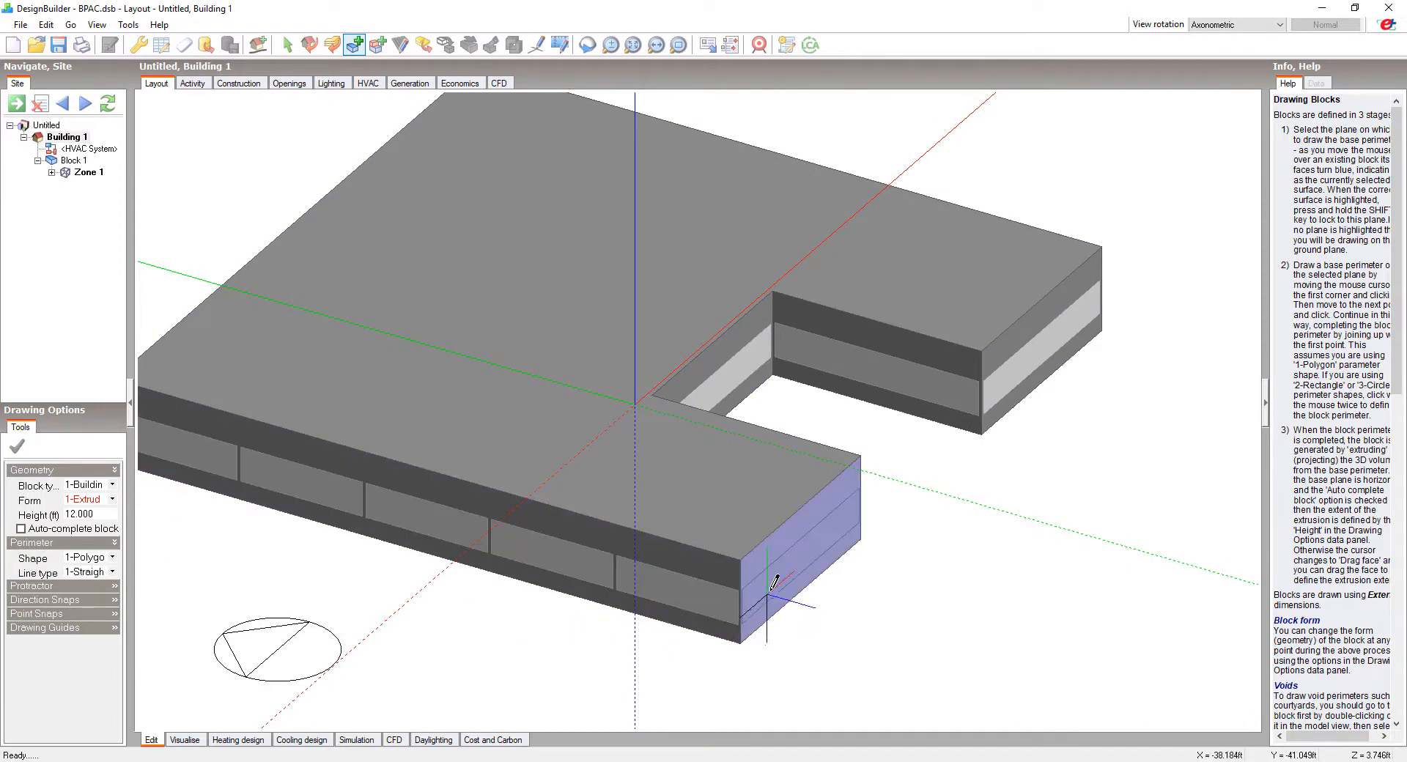
{"action": "left_click", "coordinate": [740, 560]}
{"action": "left_click", "coordinate": [862, 458]}
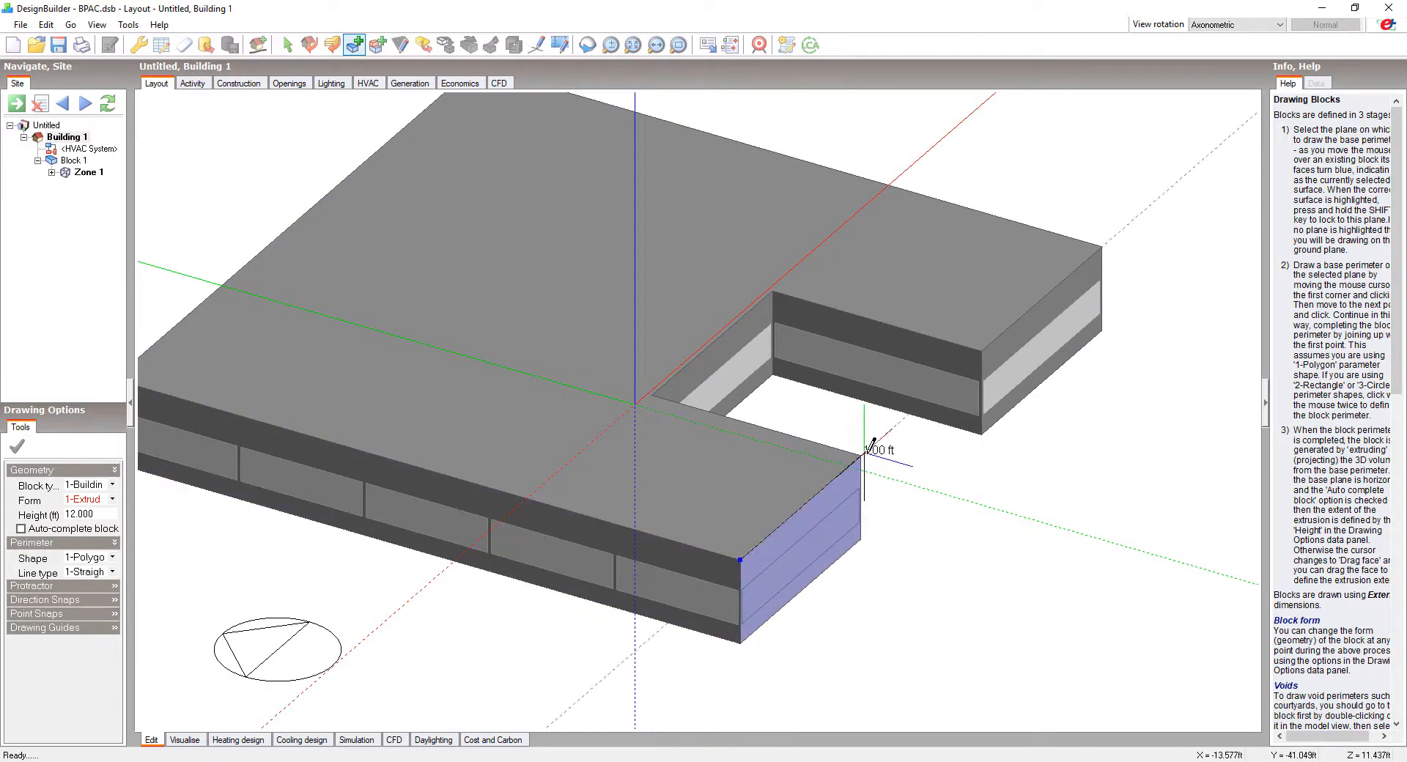
{"action": "left_click", "coordinate": [862, 345]}
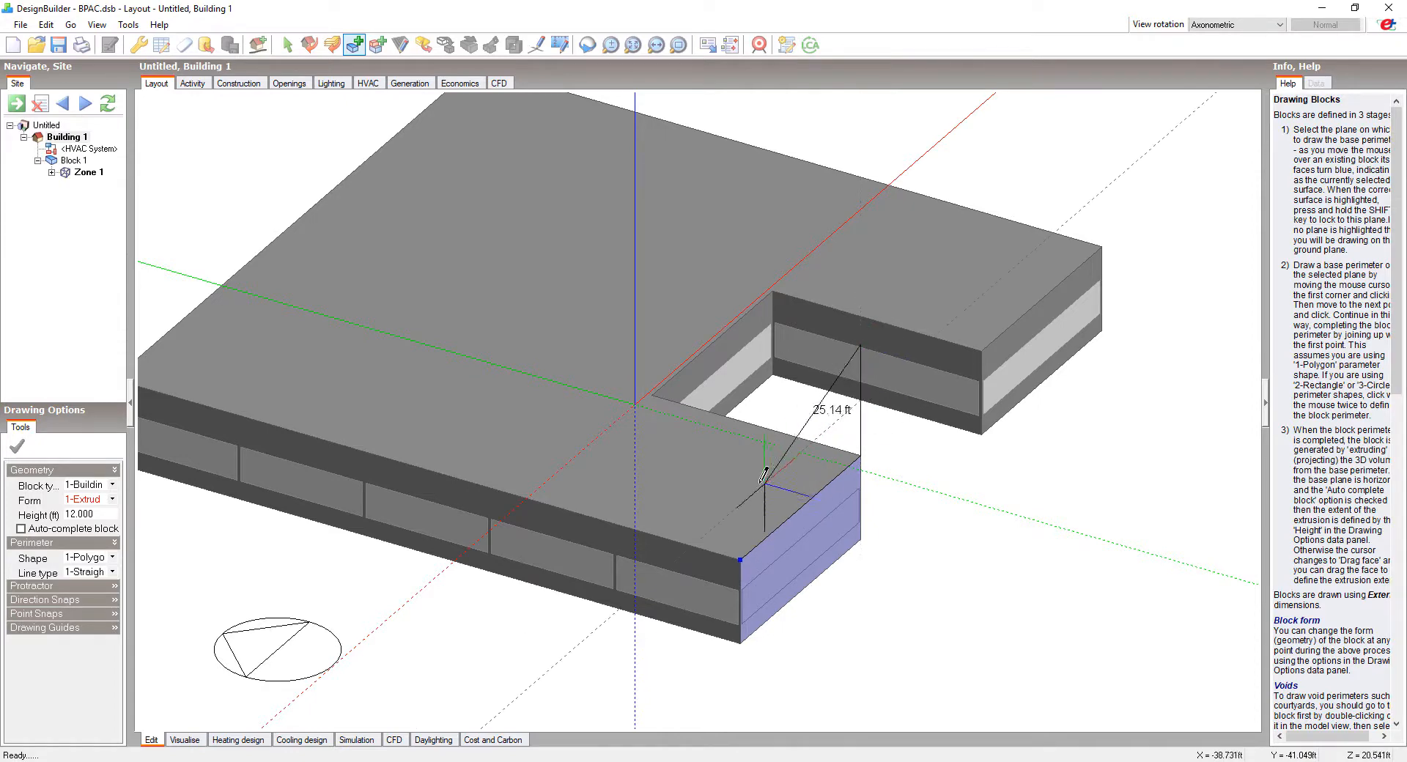
{"action": "left_click", "coordinate": [740, 560]}
Extrude the sloped-roof profile 90 ft to the far end of the front wing.
{"action": "scroll", "coordinate": [788, 433], "scroll_direction": "down", "scroll_amount": 1}
{"action": "scroll", "coordinate": [261, 358], "scroll_direction": "up", "scroll_amount": 2}
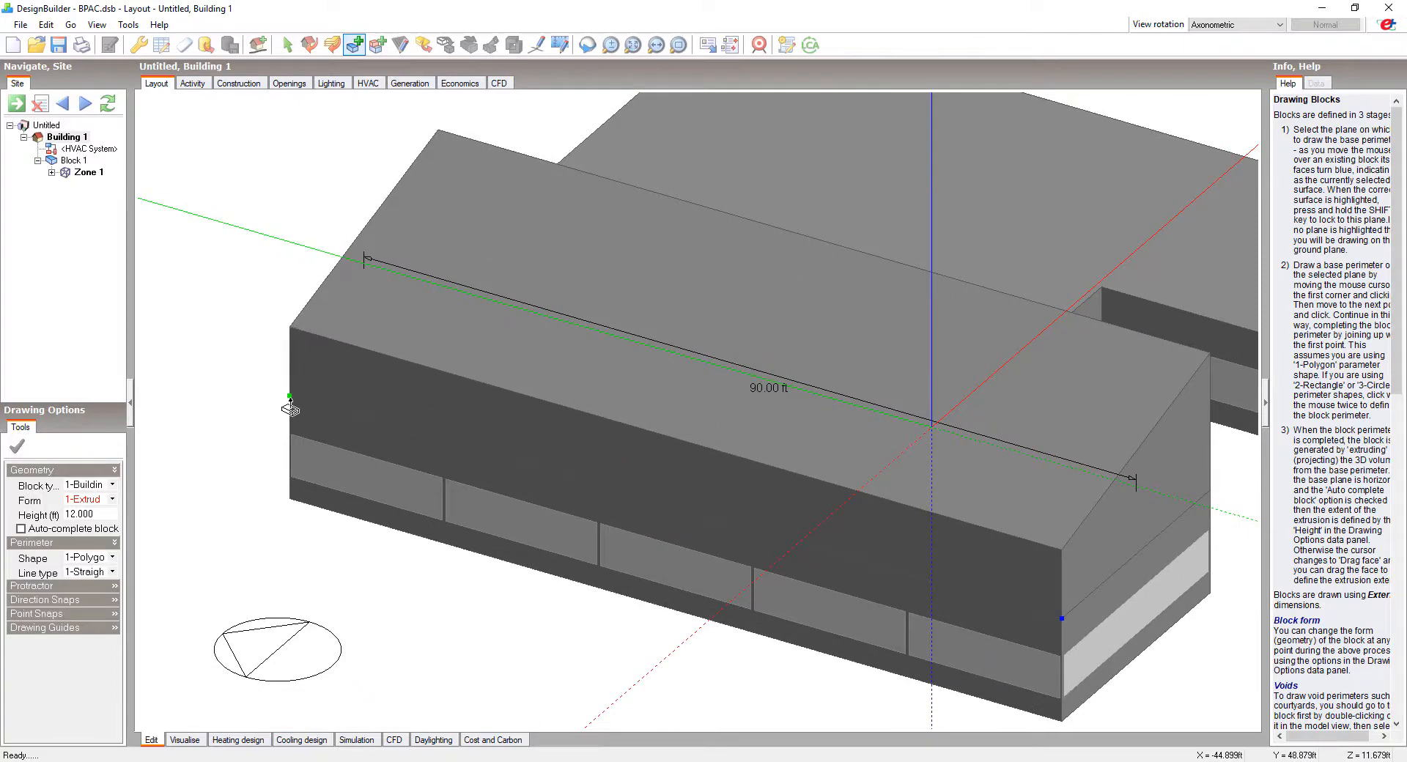
{"action": "left_click", "coordinate": [290, 409]}
Mirror the sloped-roof block about the Y-axis and place the copy on the opposite wing.
{"action": "scroll", "coordinate": [513, 367], "scroll_direction": "down", "scroll_amount": 1}
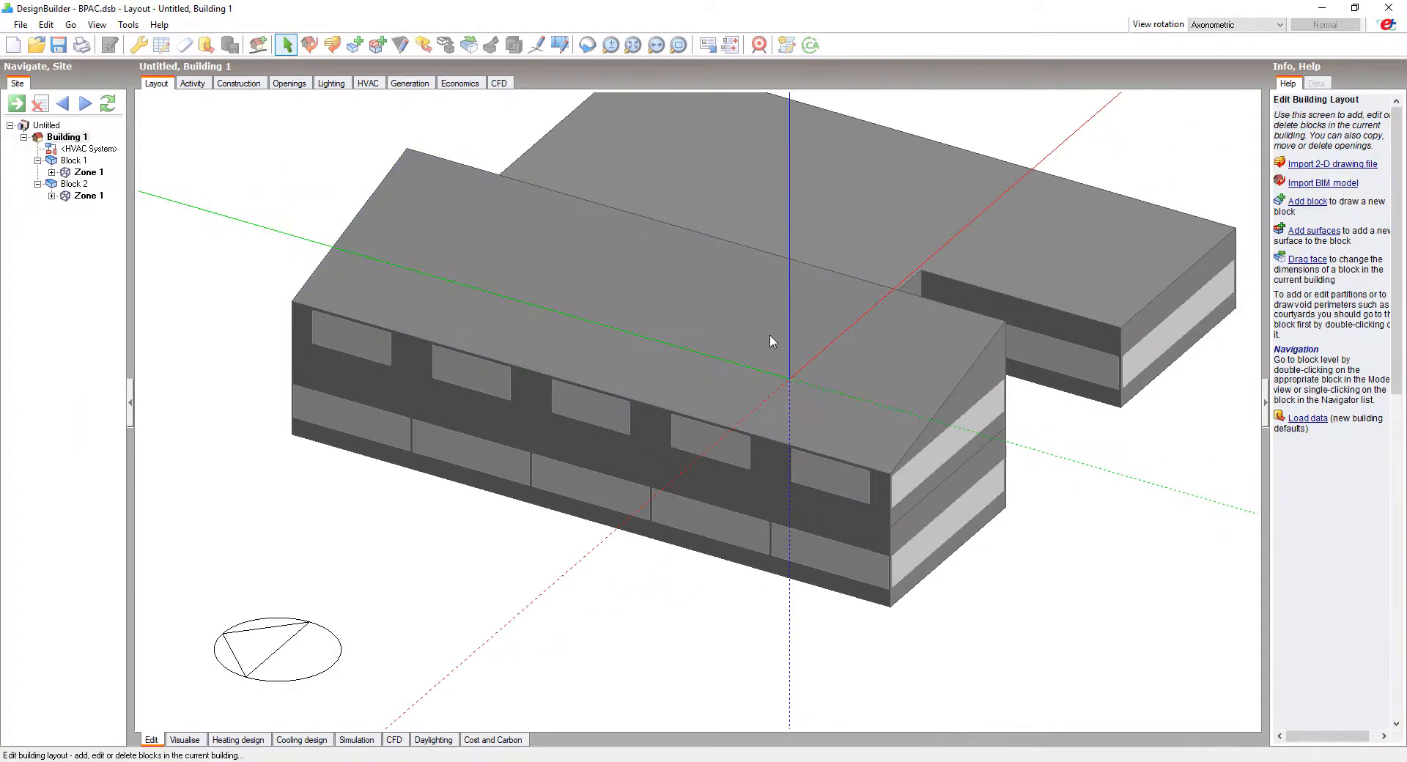
{"action": "scroll", "coordinate": [768, 340], "scroll_direction": "up", "scroll_amount": 1}
{"action": "right_click", "coordinate": [762, 334]}
{"action": "left_click", "coordinate": [799, 432]}
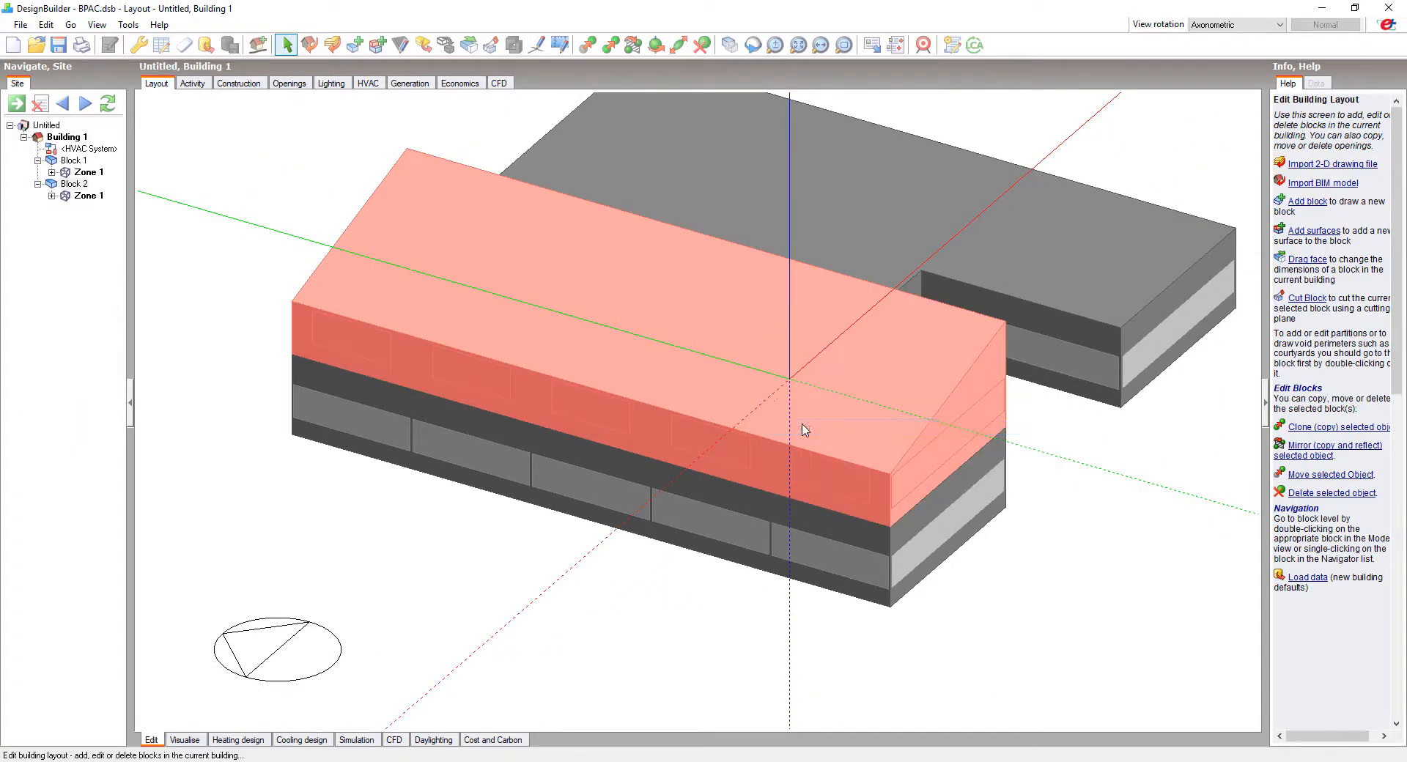
{"action": "left_click", "coordinate": [1005, 425]}
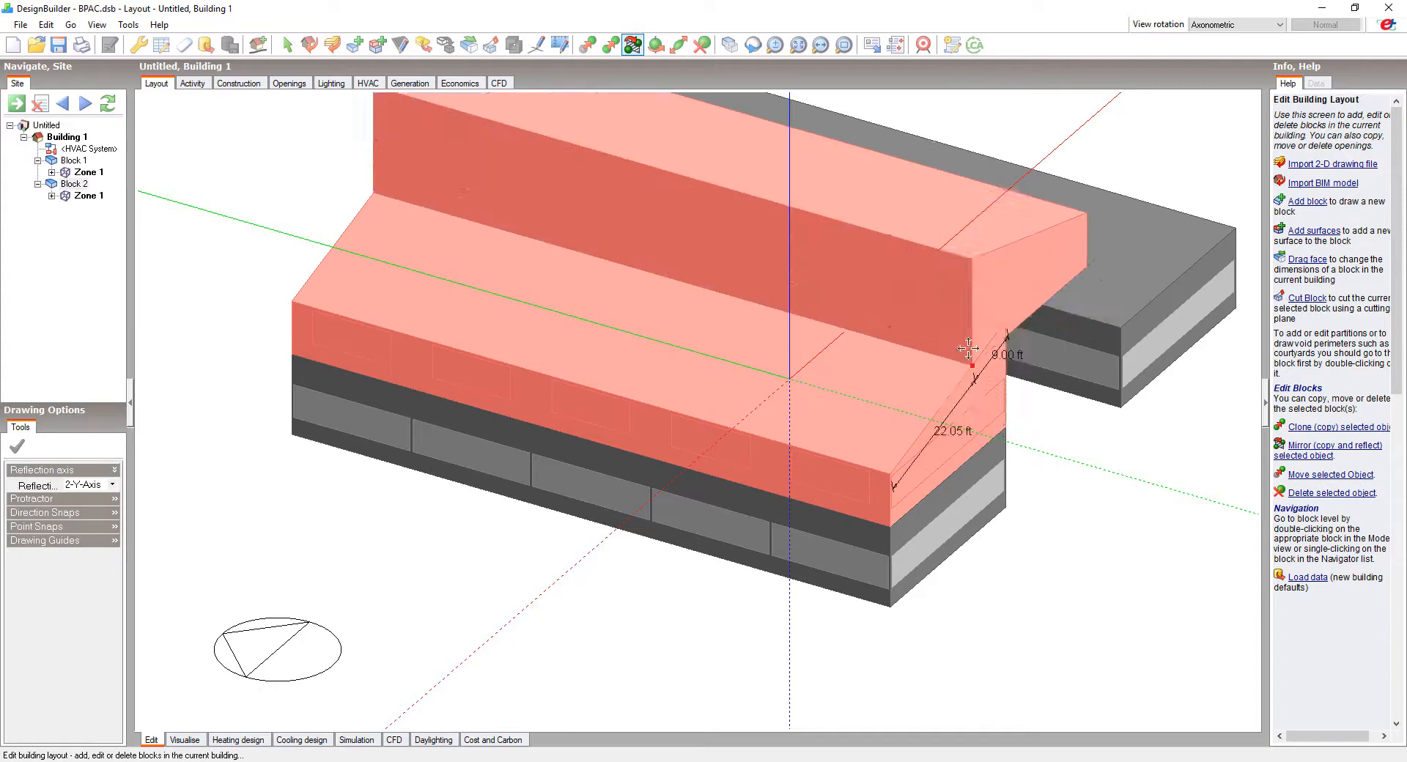
{"action": "left_click", "coordinate": [1120, 328]}
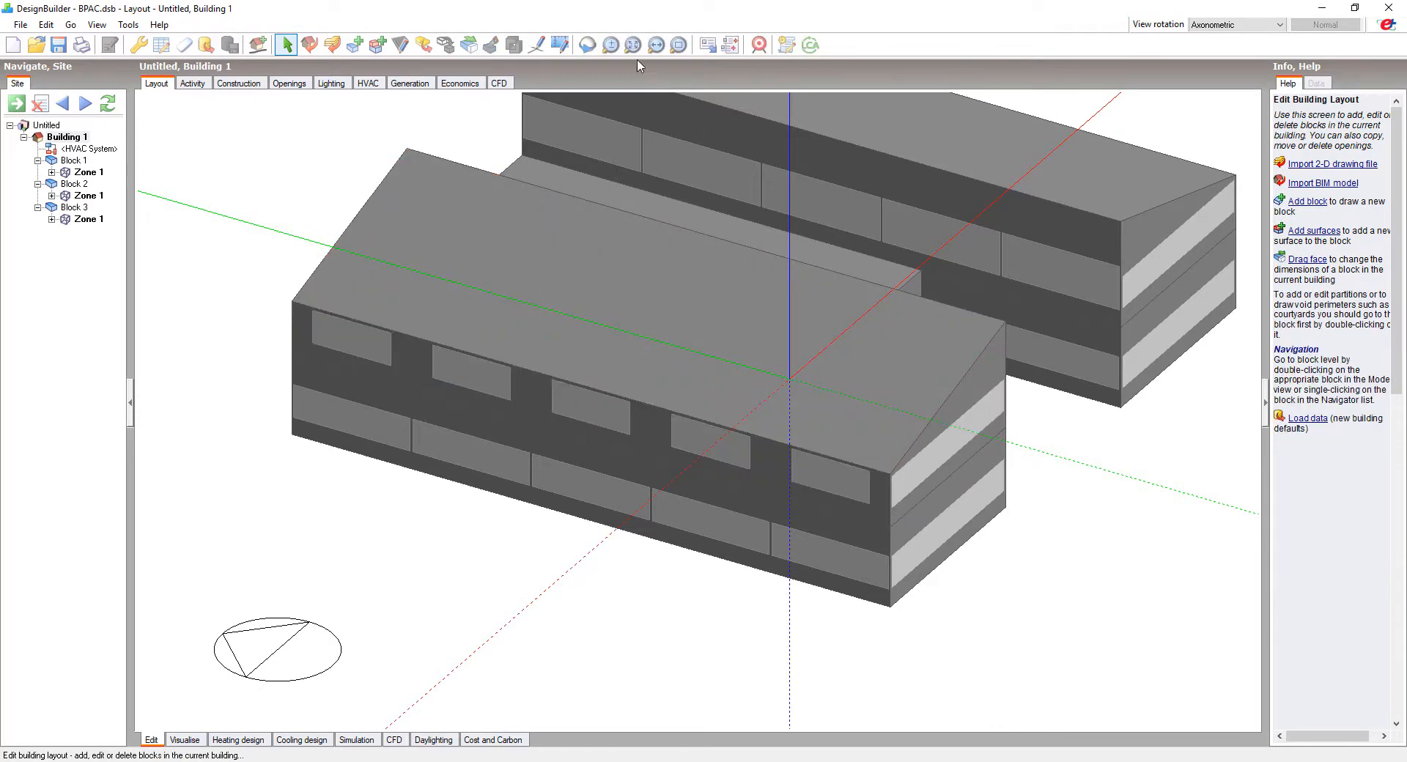
Add a full-height rectangular surface on the uncut facade between the two upper blocks and push it inward to form a second recess.
{"action": "left_click", "coordinate": [629, 45]}
{"action": "left_click", "coordinate": [587, 44]}
{"action": "left_click_drag", "start_coordinate": [491, 212], "coordinate": [814, 327]}
{"action": "scroll", "coordinate": [774, 627], "scroll_direction": "up", "scroll_amount": 3}
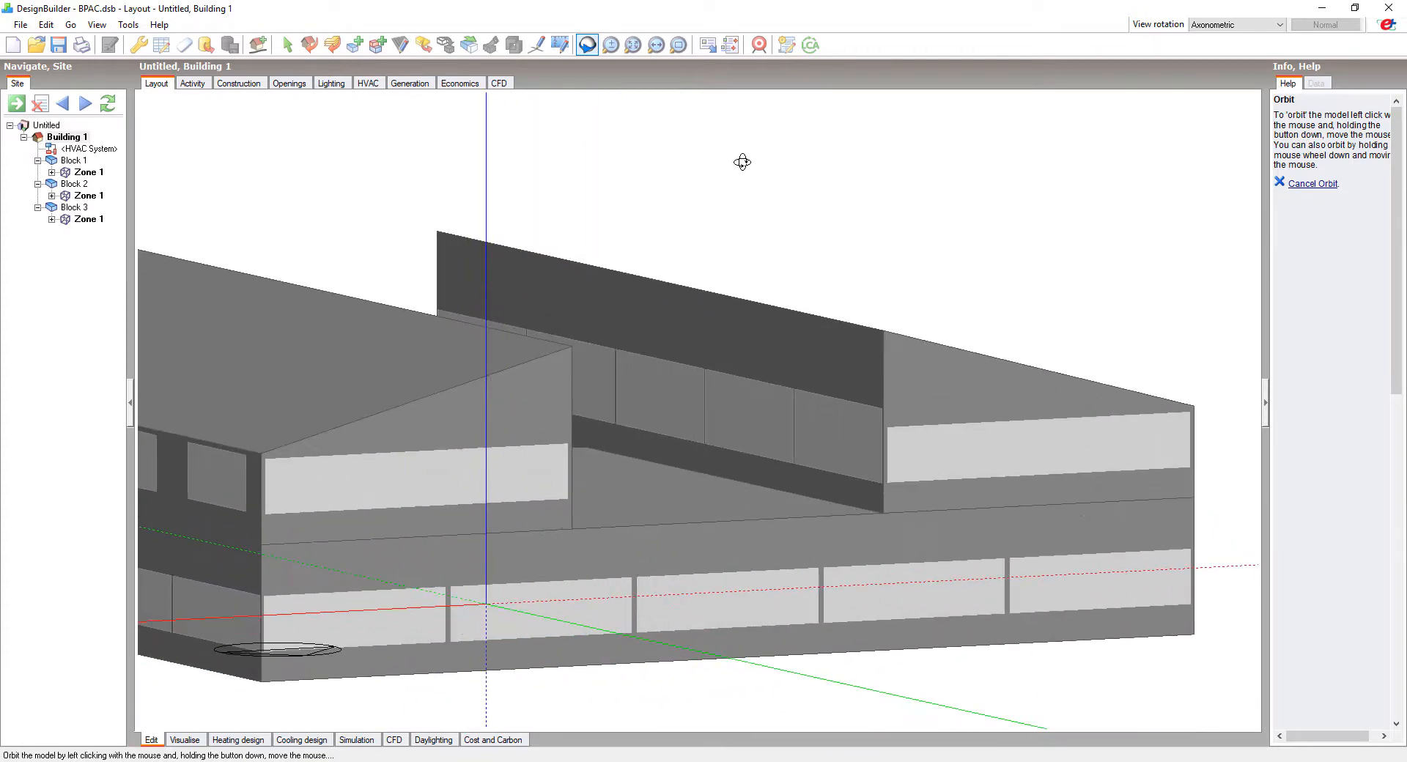
{"action": "left_click", "coordinate": [378, 45]}
{"action": "left_click", "coordinate": [100, 486]}
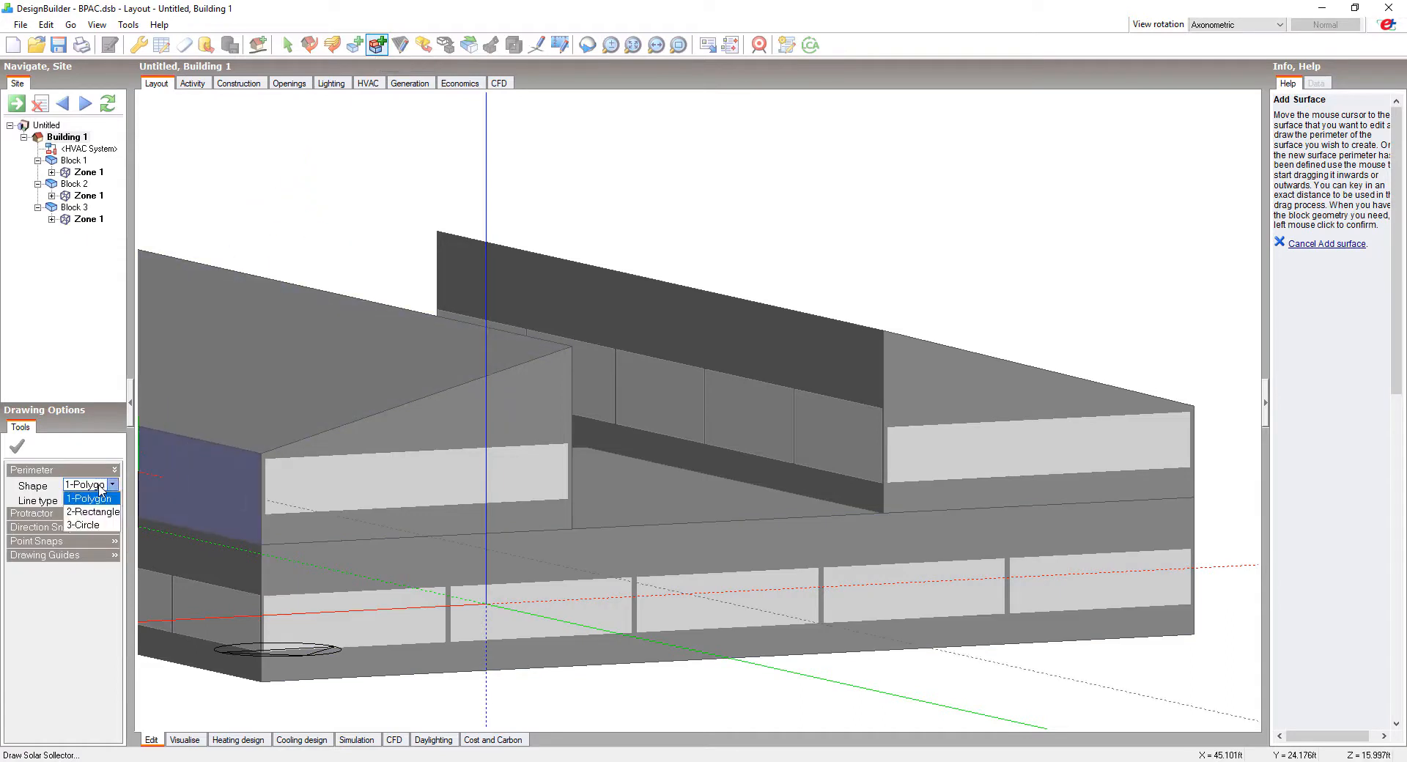
{"action": "left_click", "coordinate": [92, 511]}
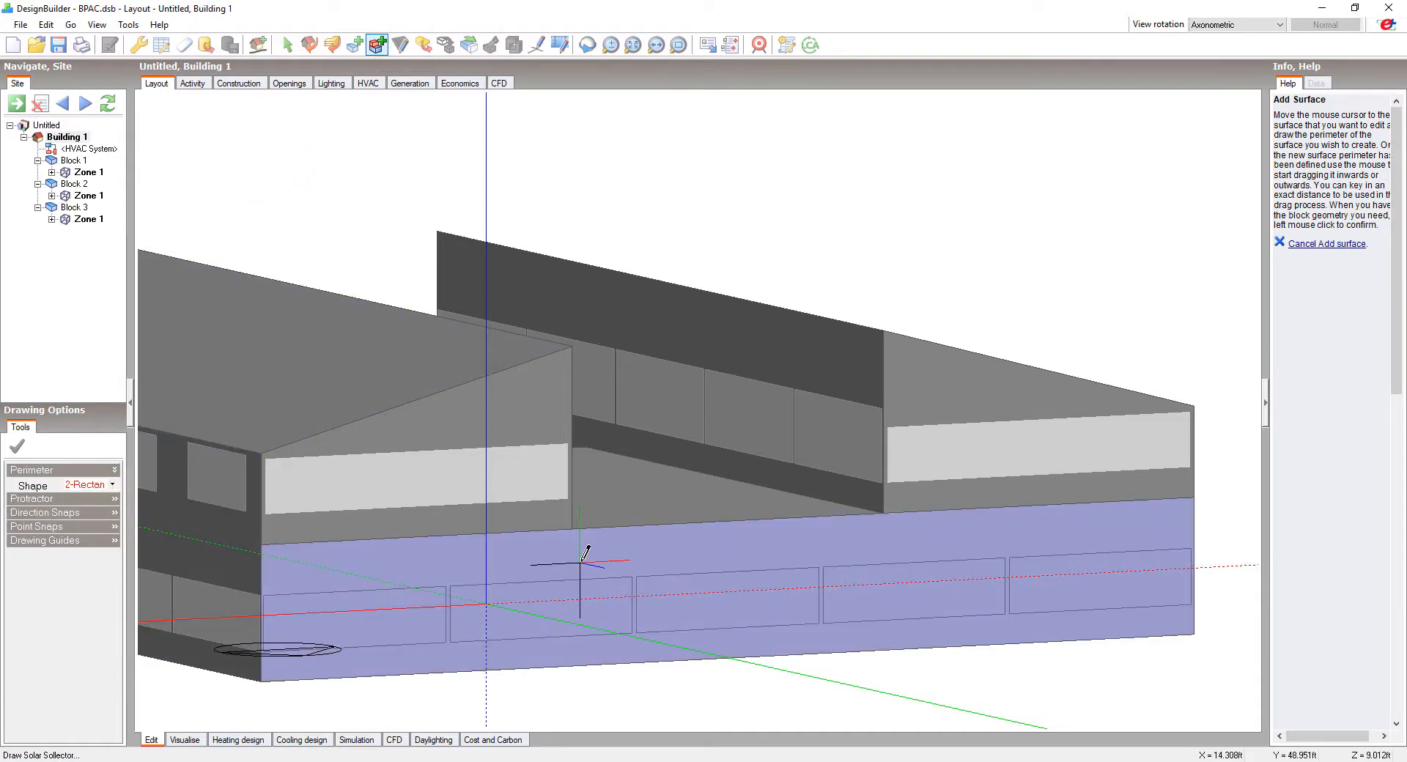
{"action": "left_click", "coordinate": [573, 528]}
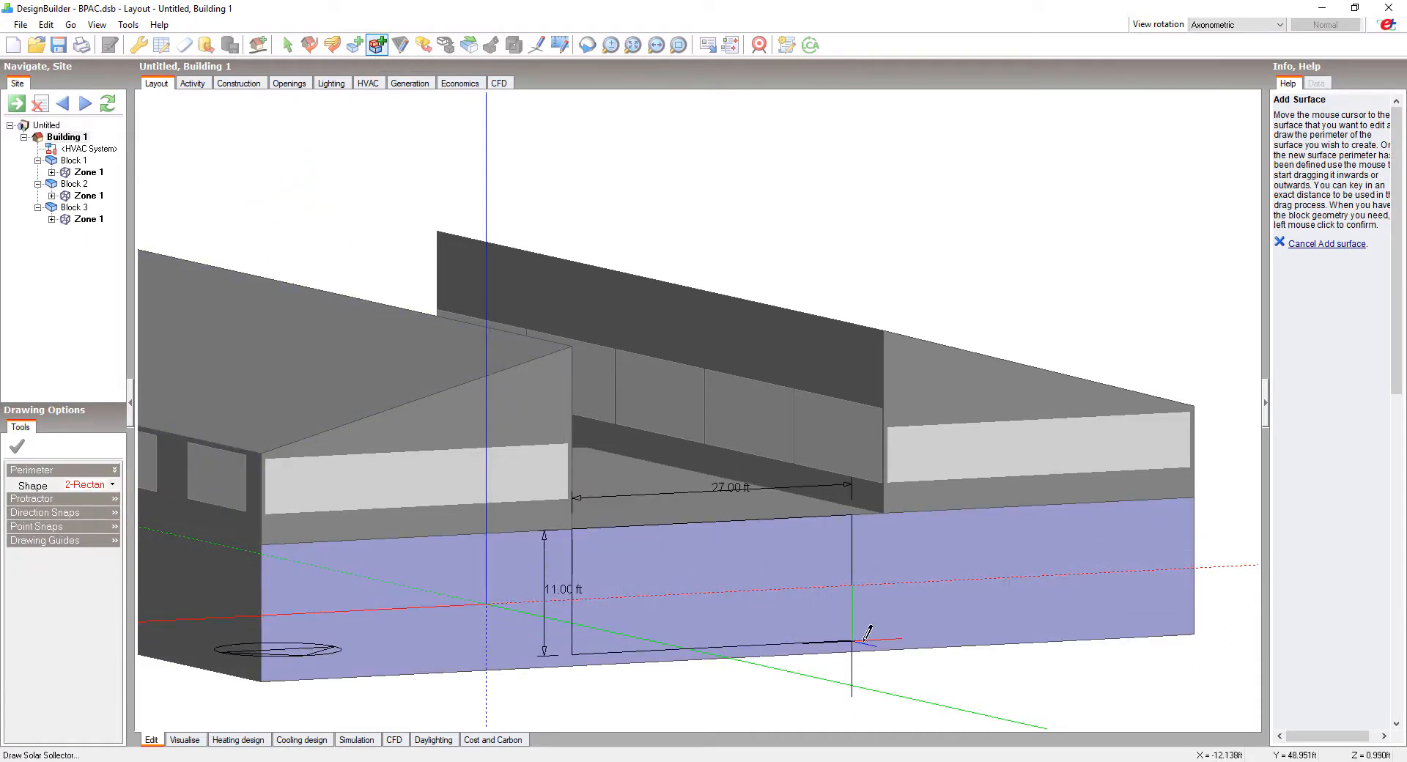
{"action": "left_click", "coordinate": [885, 649]}
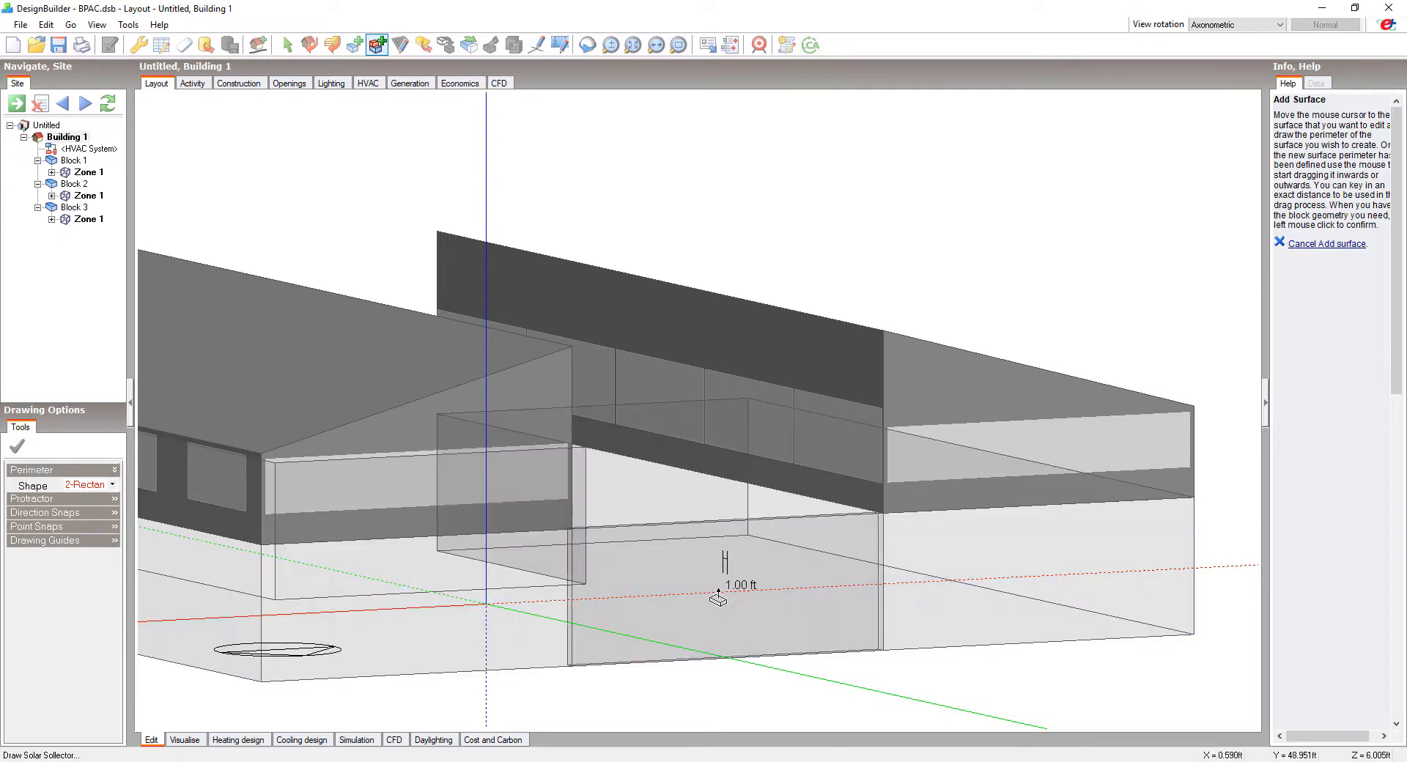
{"action": "left_click", "coordinate": [582, 542]}
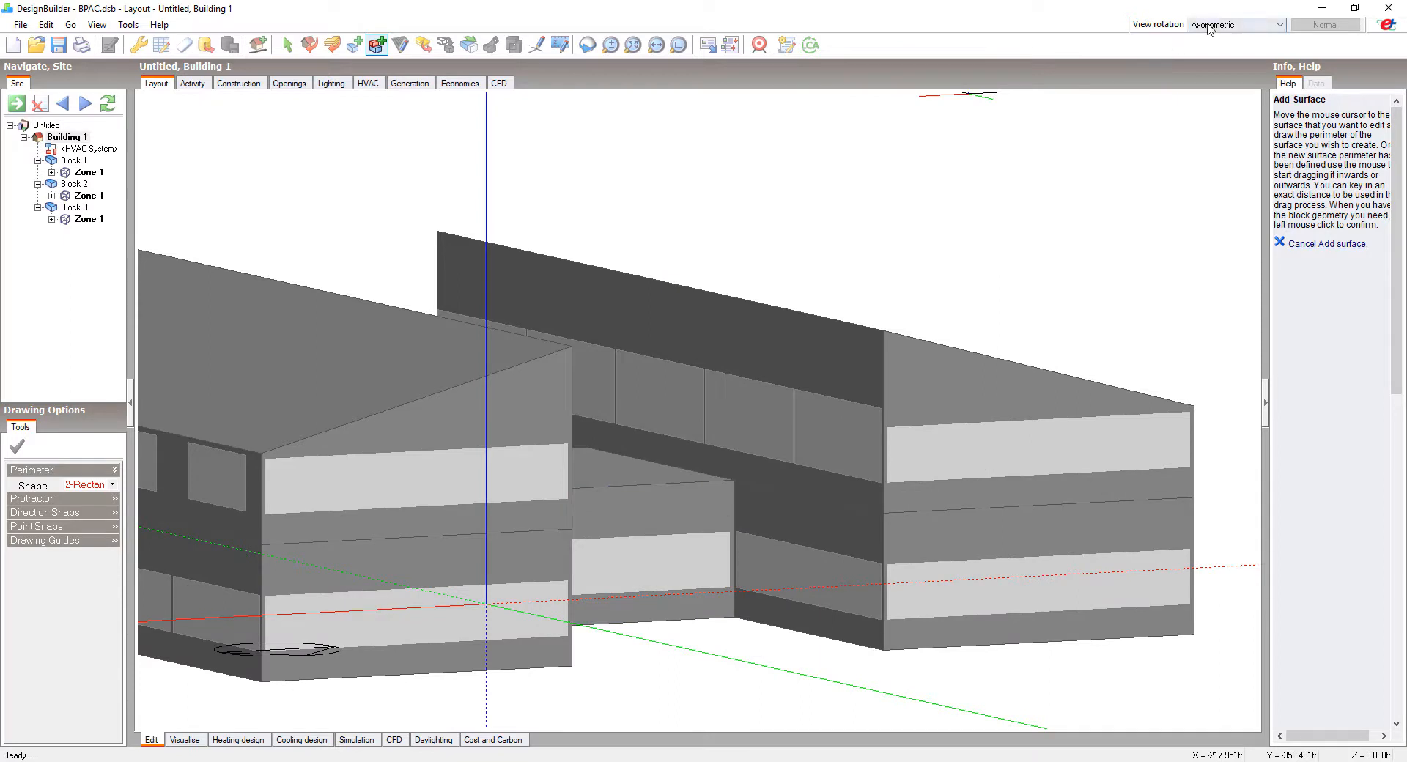
Add a rectangular surface covering the whole flat roof between the wings and raise it 2 ft.
{"action": "left_click", "coordinate": [1210, 28]}
{"action": "left_click", "coordinate": [1216, 37]}
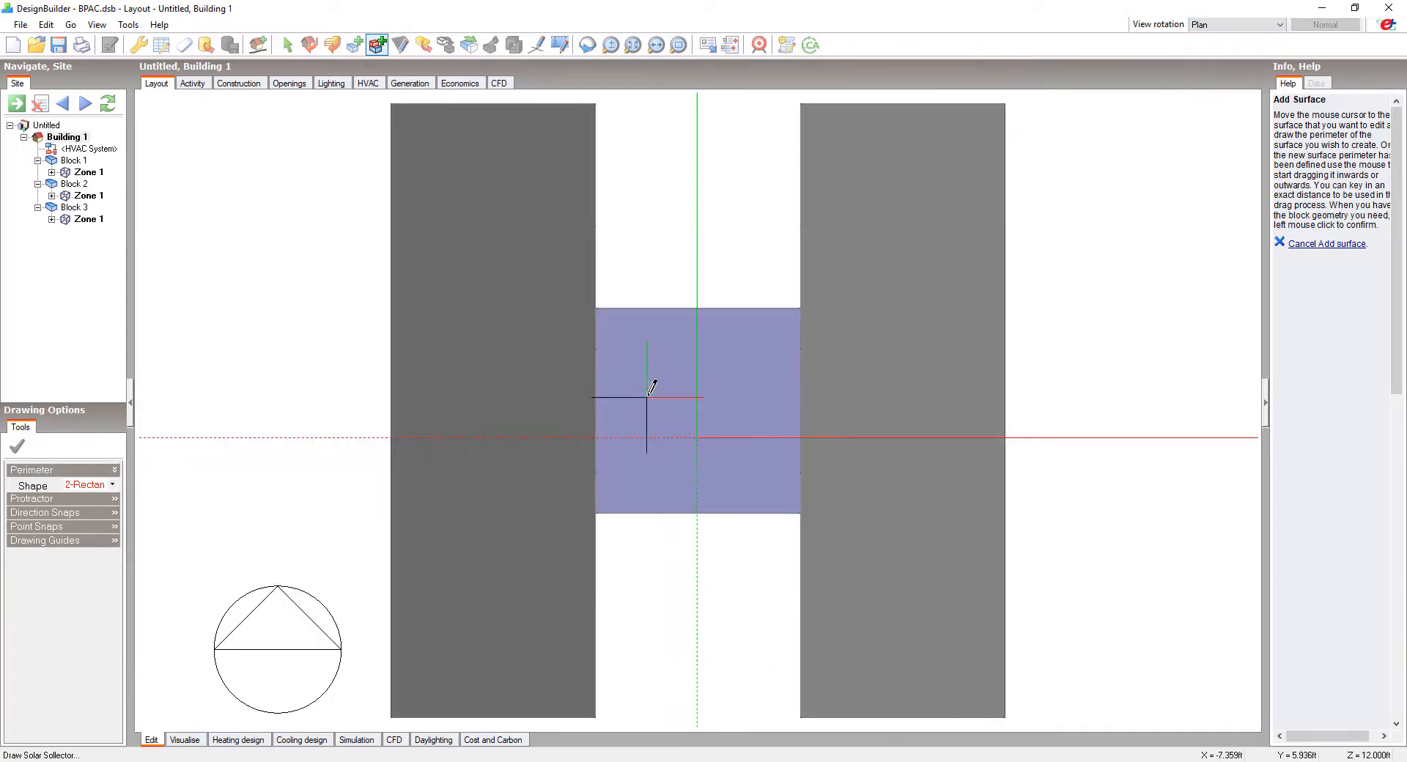
{"action": "left_click", "coordinate": [596, 309]}
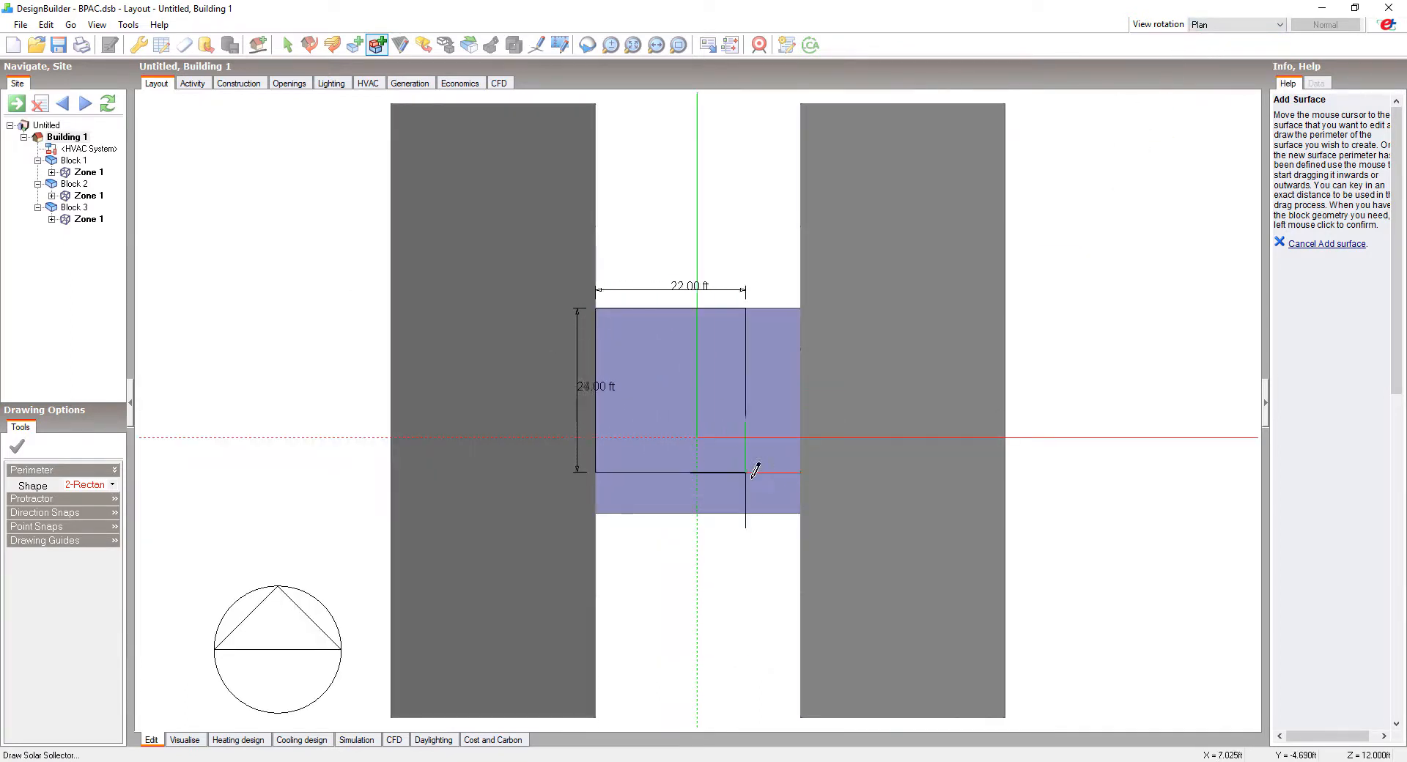
{"action": "left_click", "coordinate": [800, 512]}
{"action": "left_click", "coordinate": [1236, 31]}
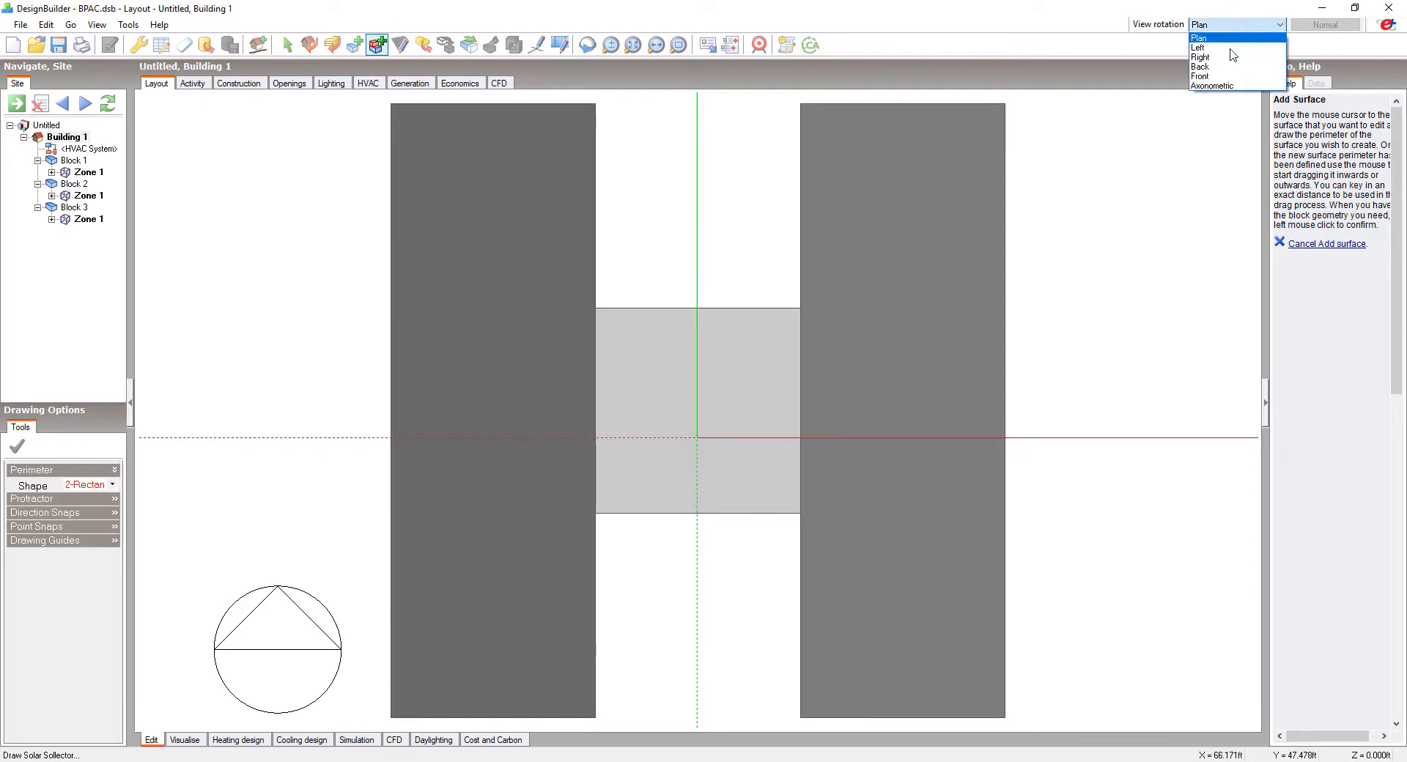
{"action": "left_click", "coordinate": [1212, 86]}
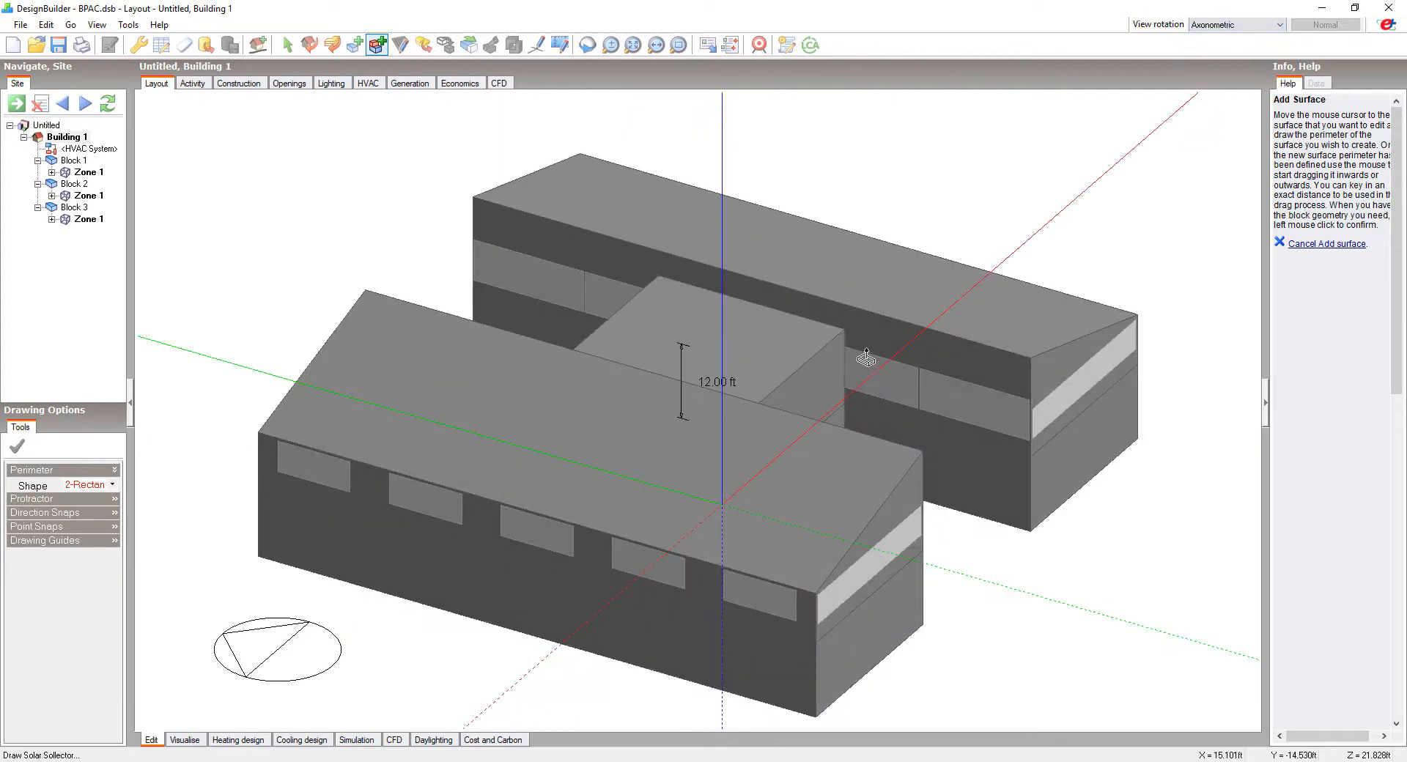
{"action": "type", "text": "2"}
{"action": "key", "text": "Return"}
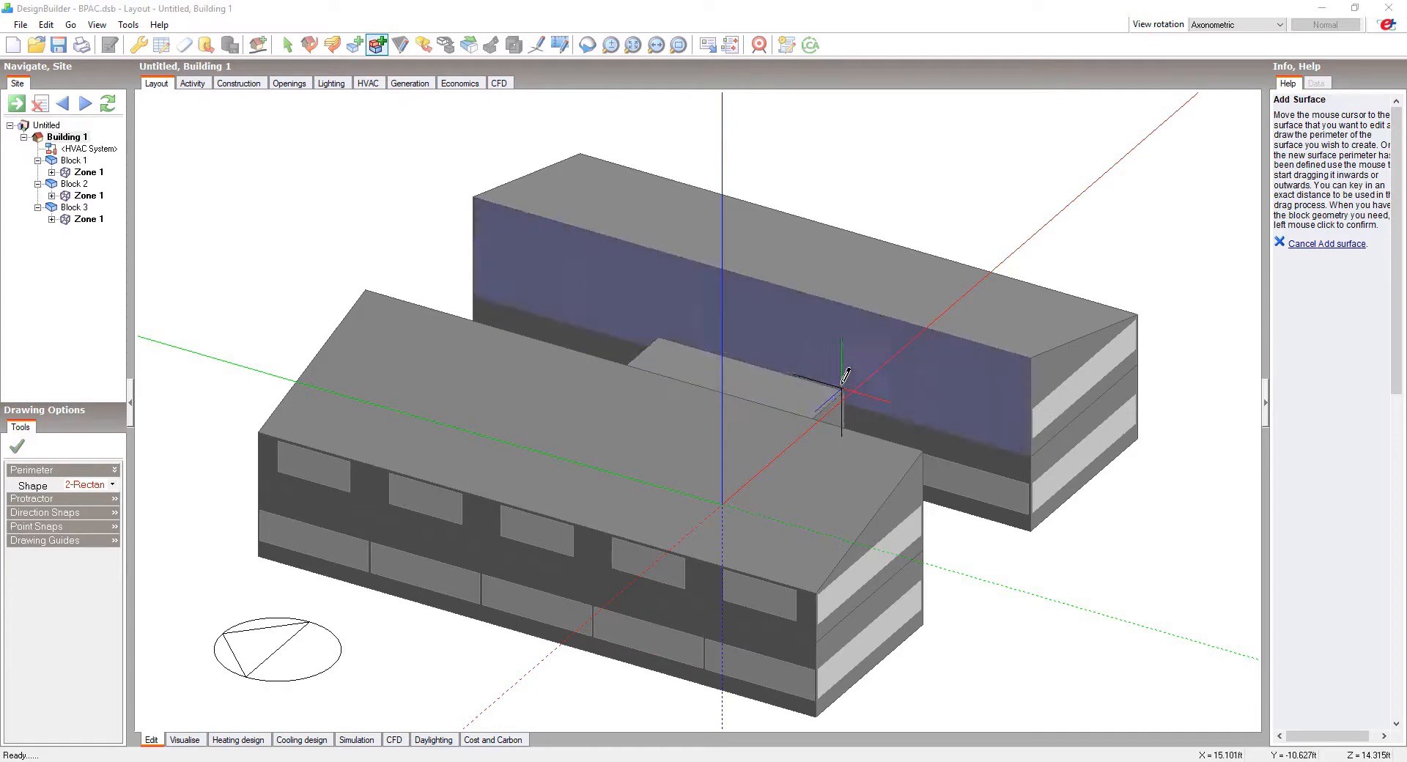
Add a rectangular surface at the base of the connector's outer wall, starting 5 ft from its side, and push it inward as a recess.
{"action": "left_click", "coordinate": [587, 46]}
{"action": "left_click_drag", "start_coordinate": [1060, 435], "coordinate": [900, 448]}
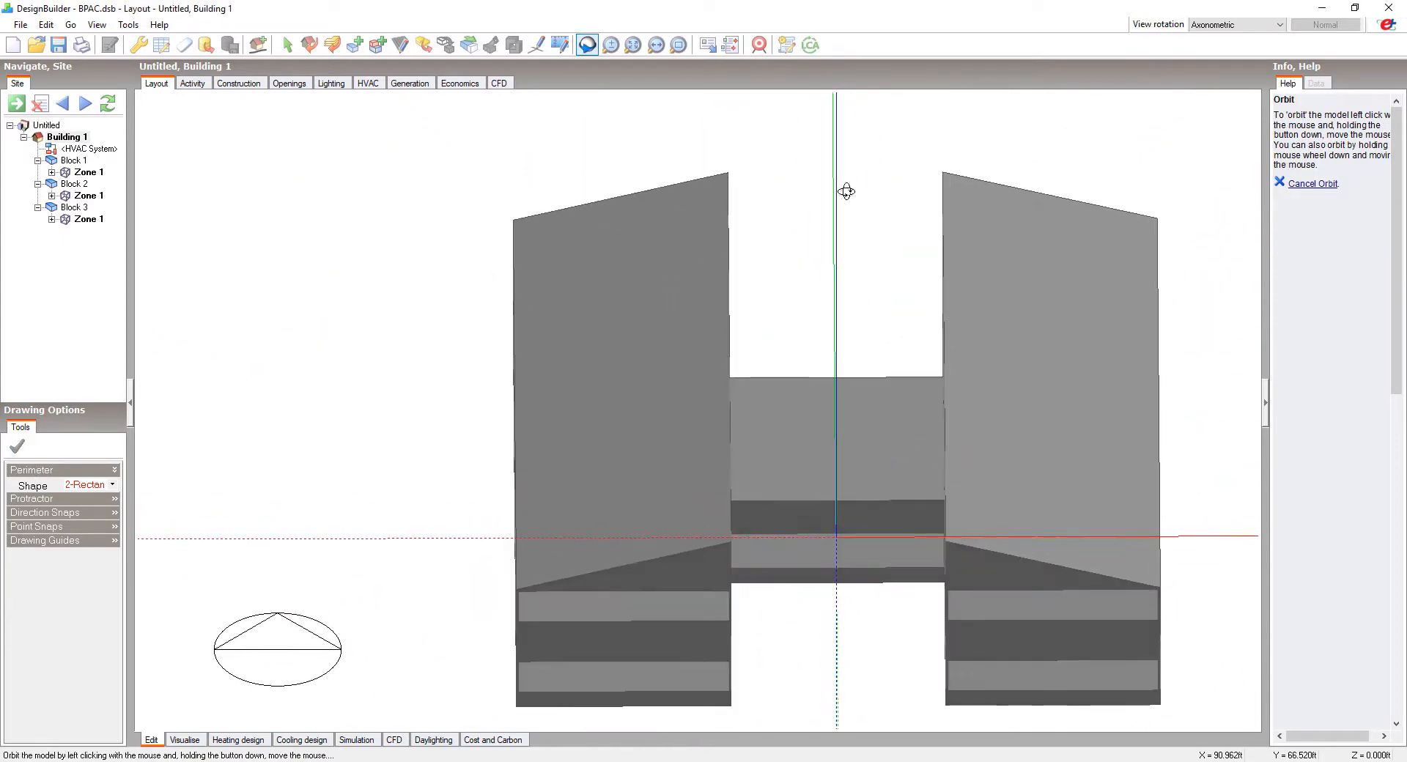
{"action": "left_click", "coordinate": [378, 45]}
{"action": "left_click", "coordinate": [769, 577]}
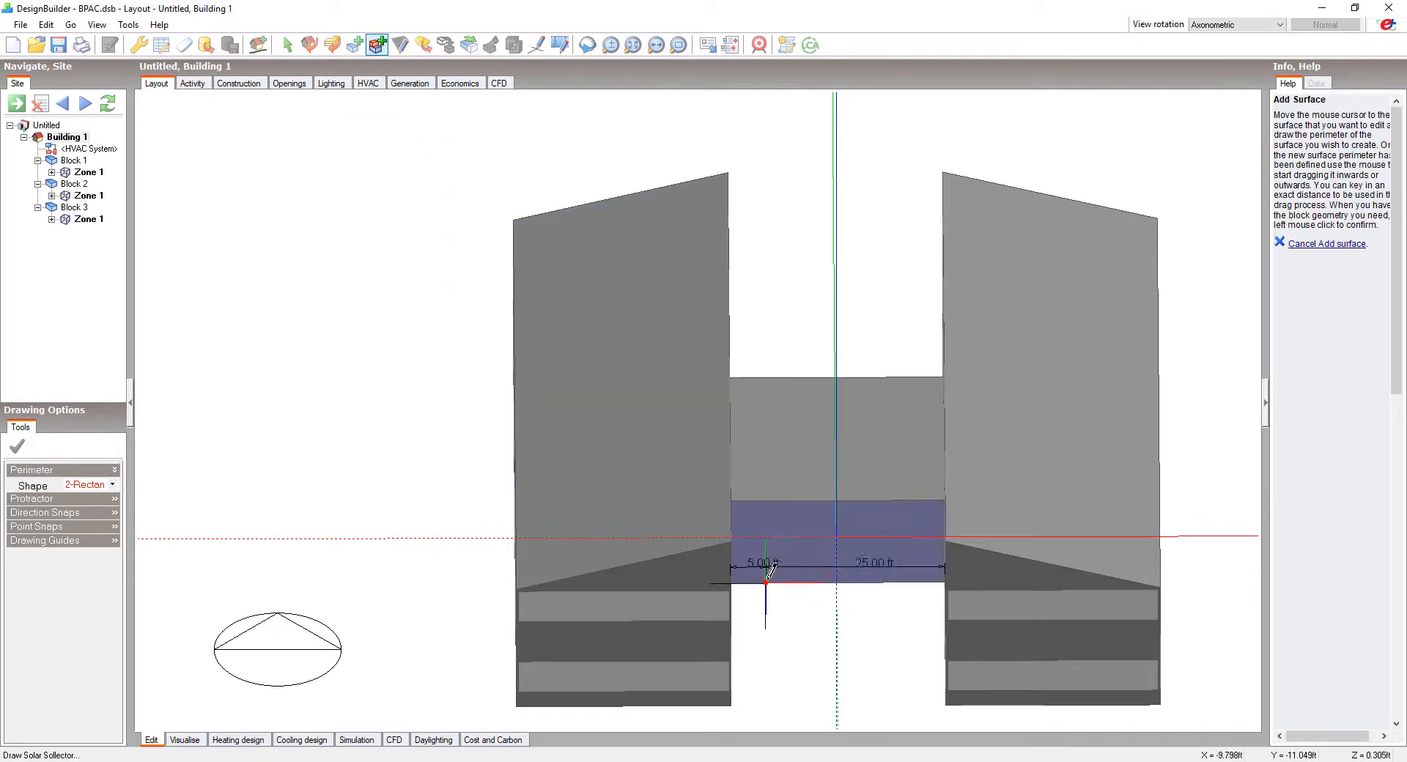
{"action": "left_click", "coordinate": [909, 519]}
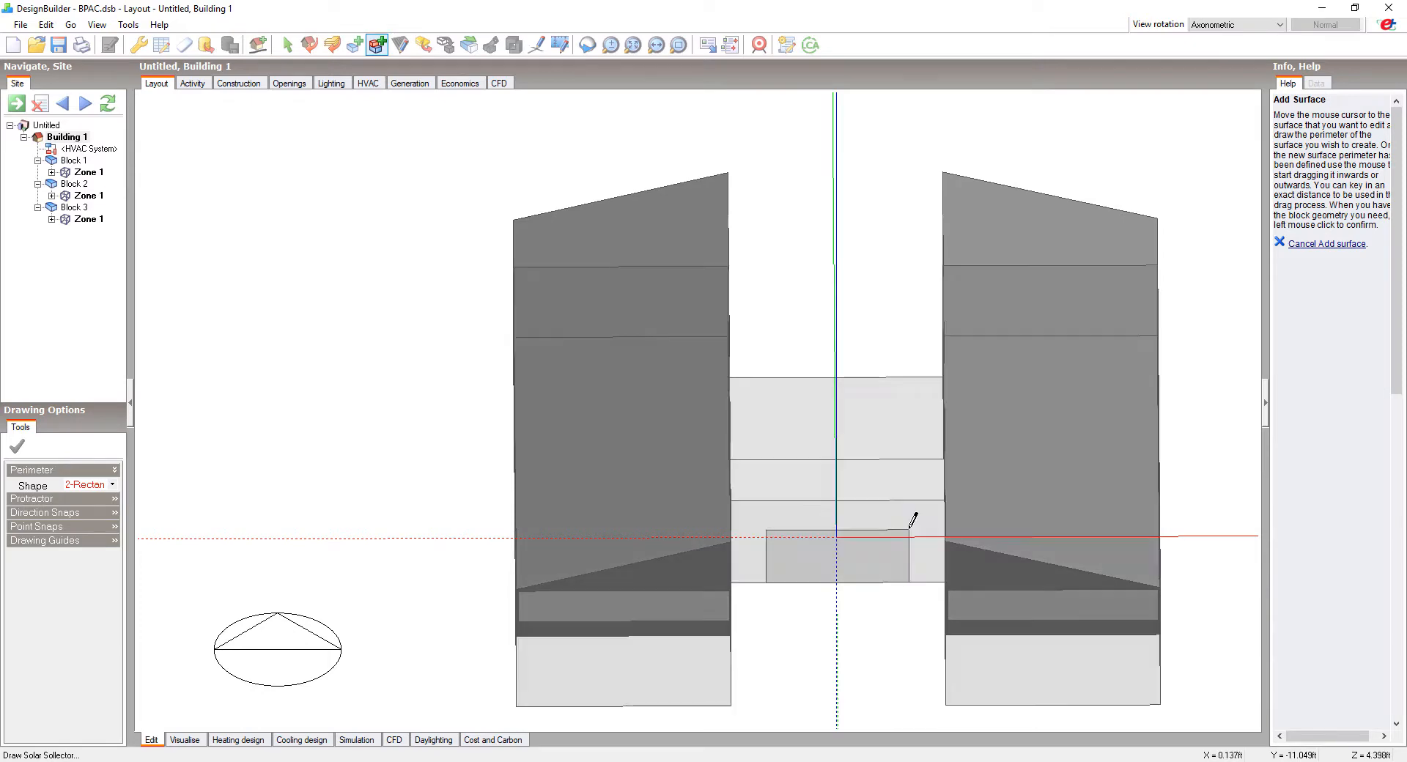
{"action": "left_click", "coordinate": [837, 546]}
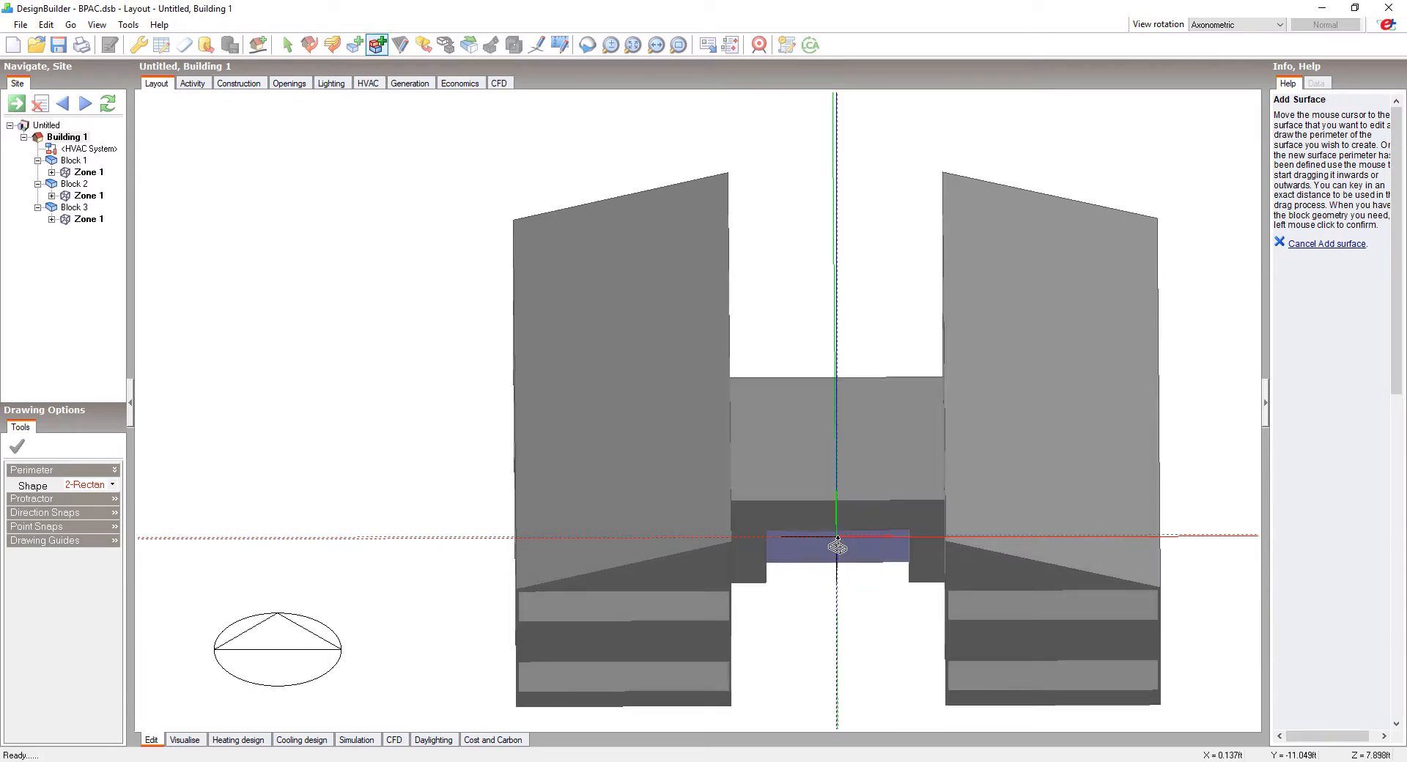
Open Block 1 and draw partitions along both boundaries between the central connector and the wings to divide it into zones.
{"action": "left_click", "coordinate": [1246, 24]}
{"action": "left_click", "coordinate": [1219, 85]}
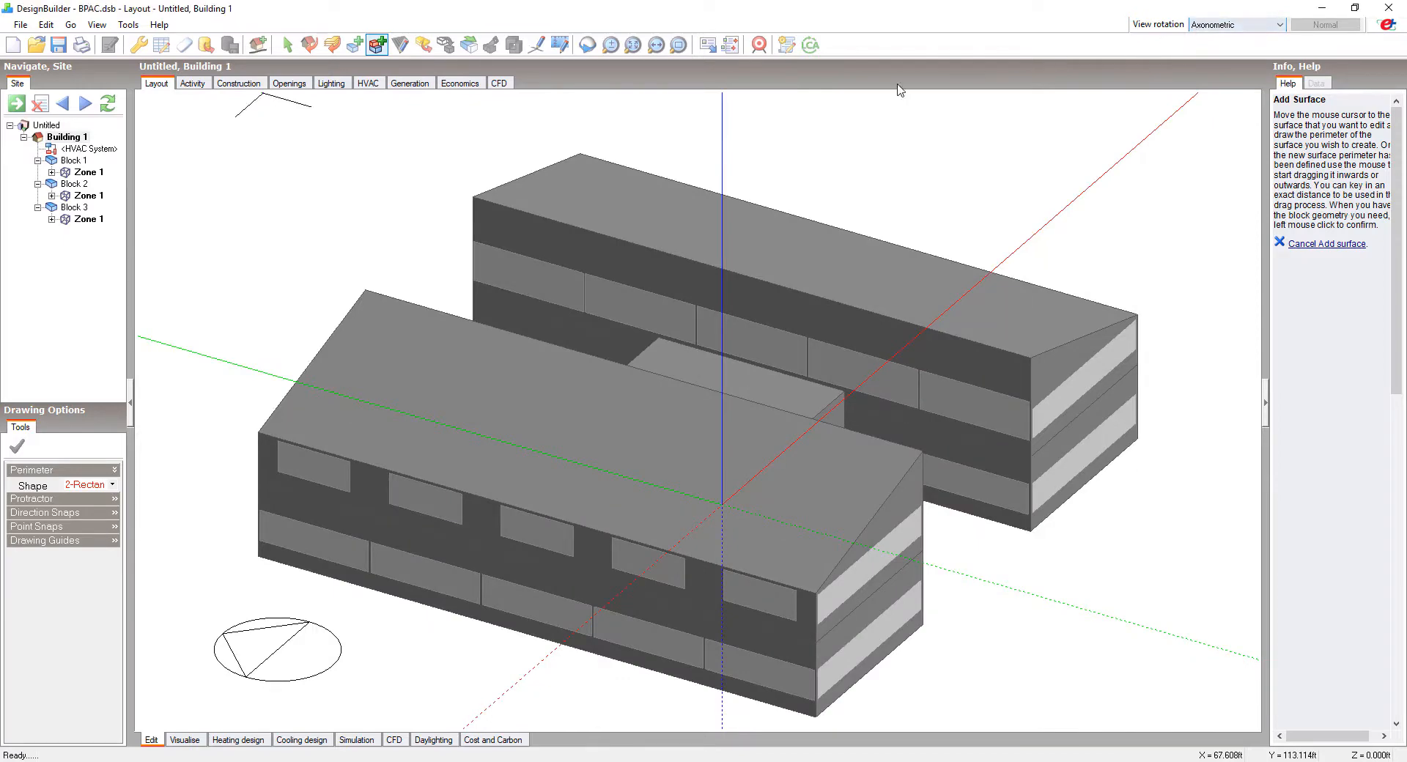
{"action": "left_click", "coordinate": [72, 161]}
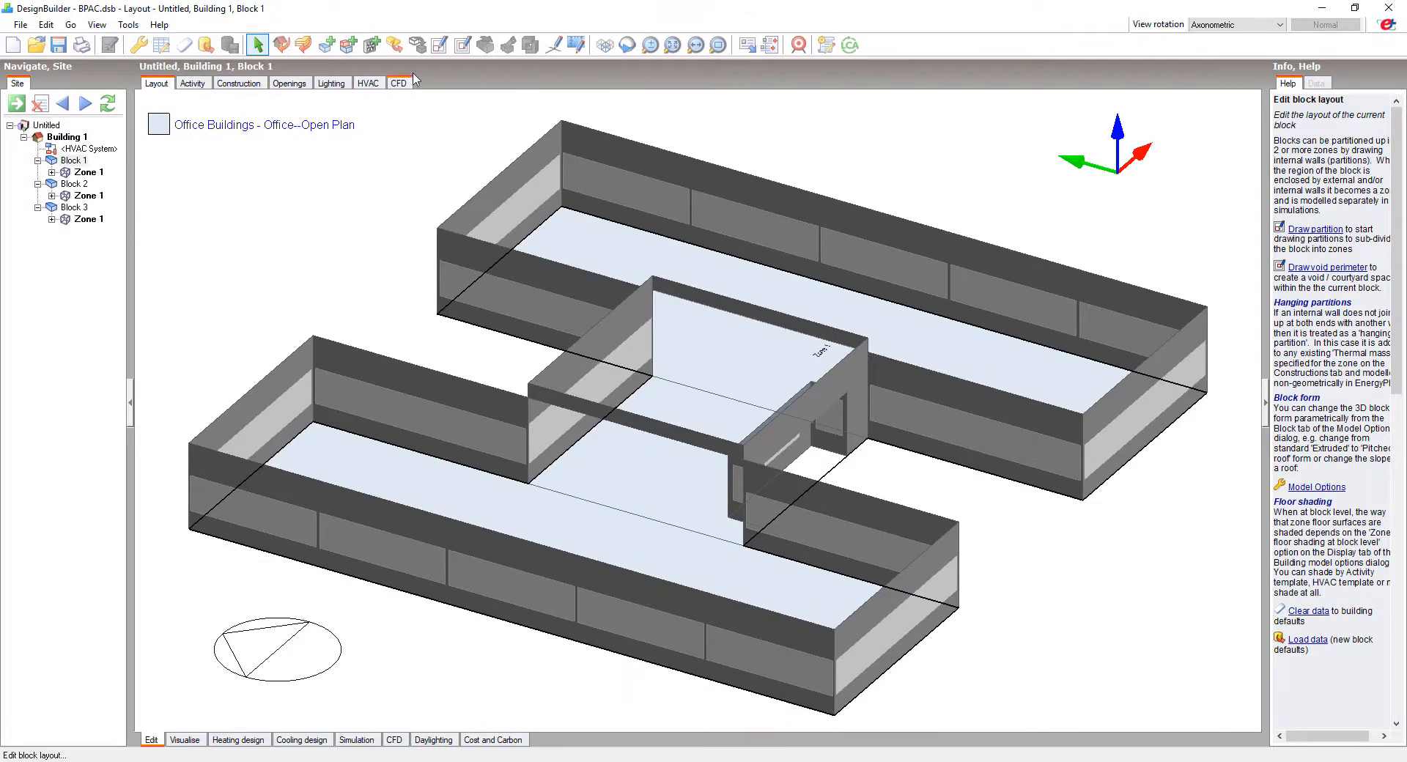
{"action": "left_click", "coordinate": [439, 44]}
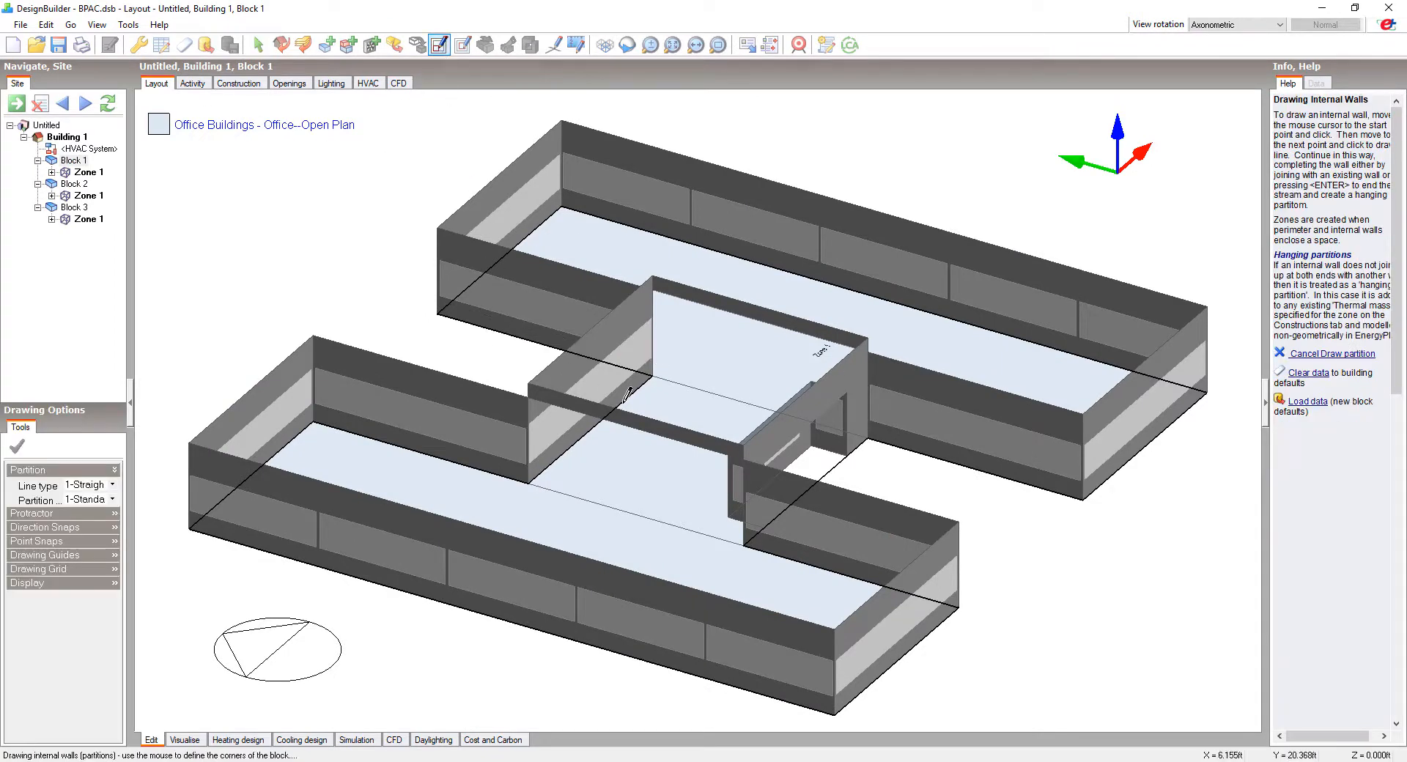
{"action": "left_click", "coordinate": [653, 376]}
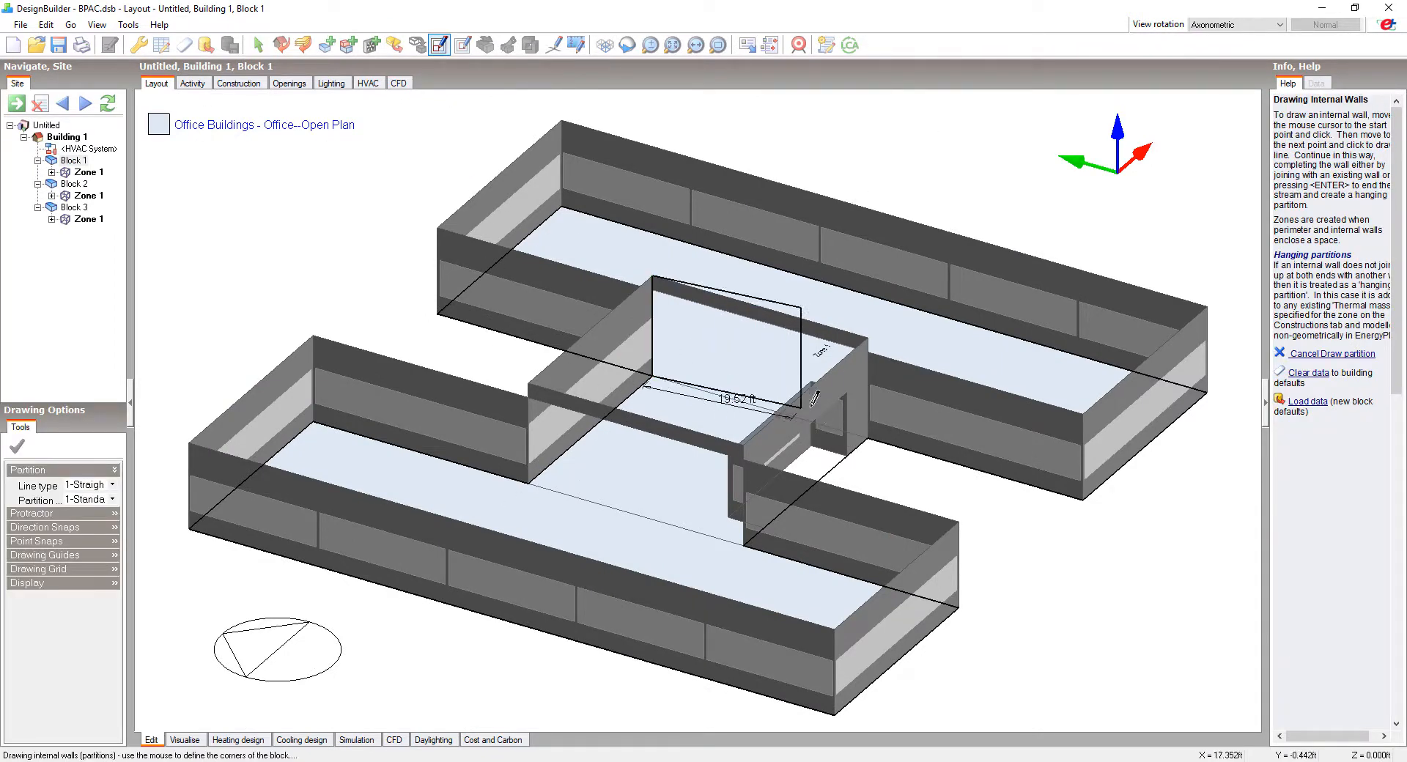
{"action": "left_click", "coordinate": [869, 436]}
{"action": "left_click", "coordinate": [745, 544]}
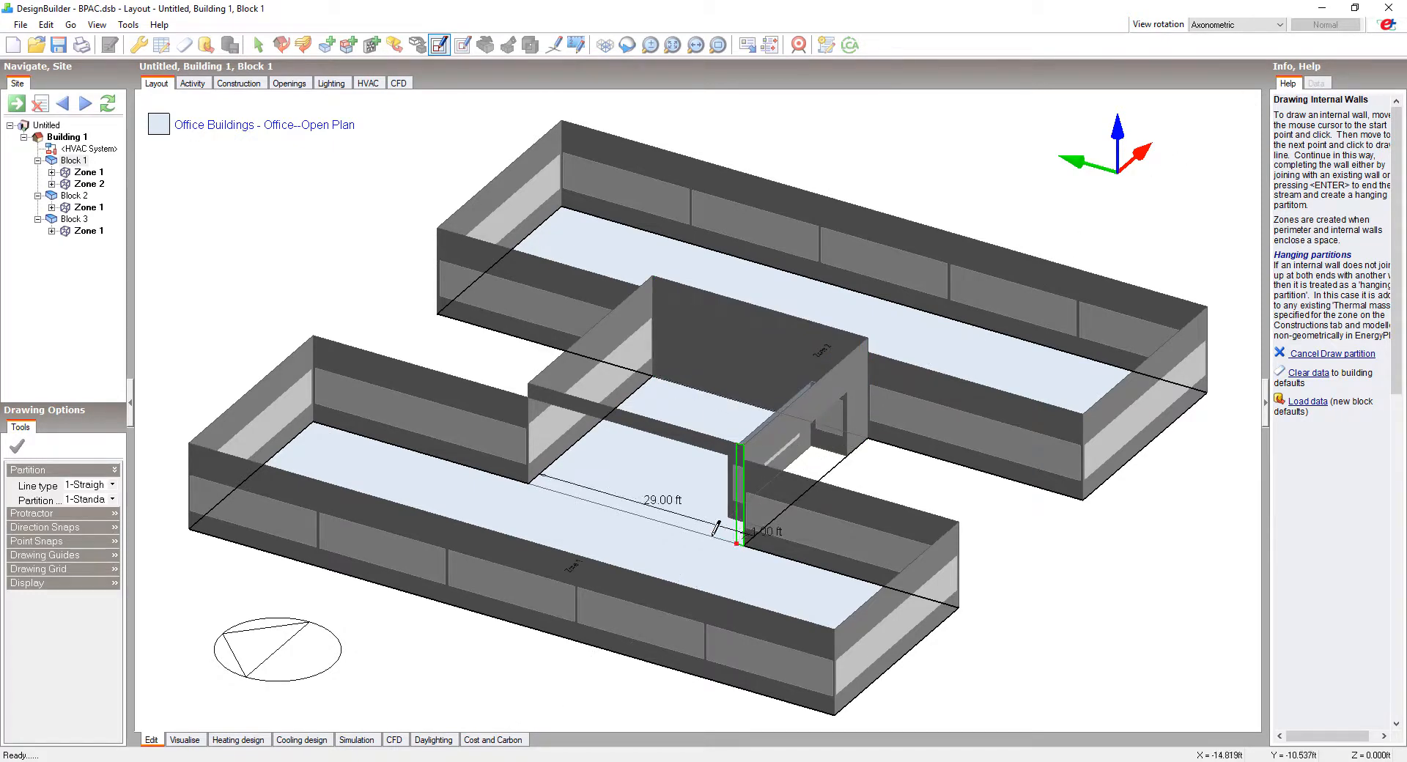
{"action": "left_click", "coordinate": [530, 482]}
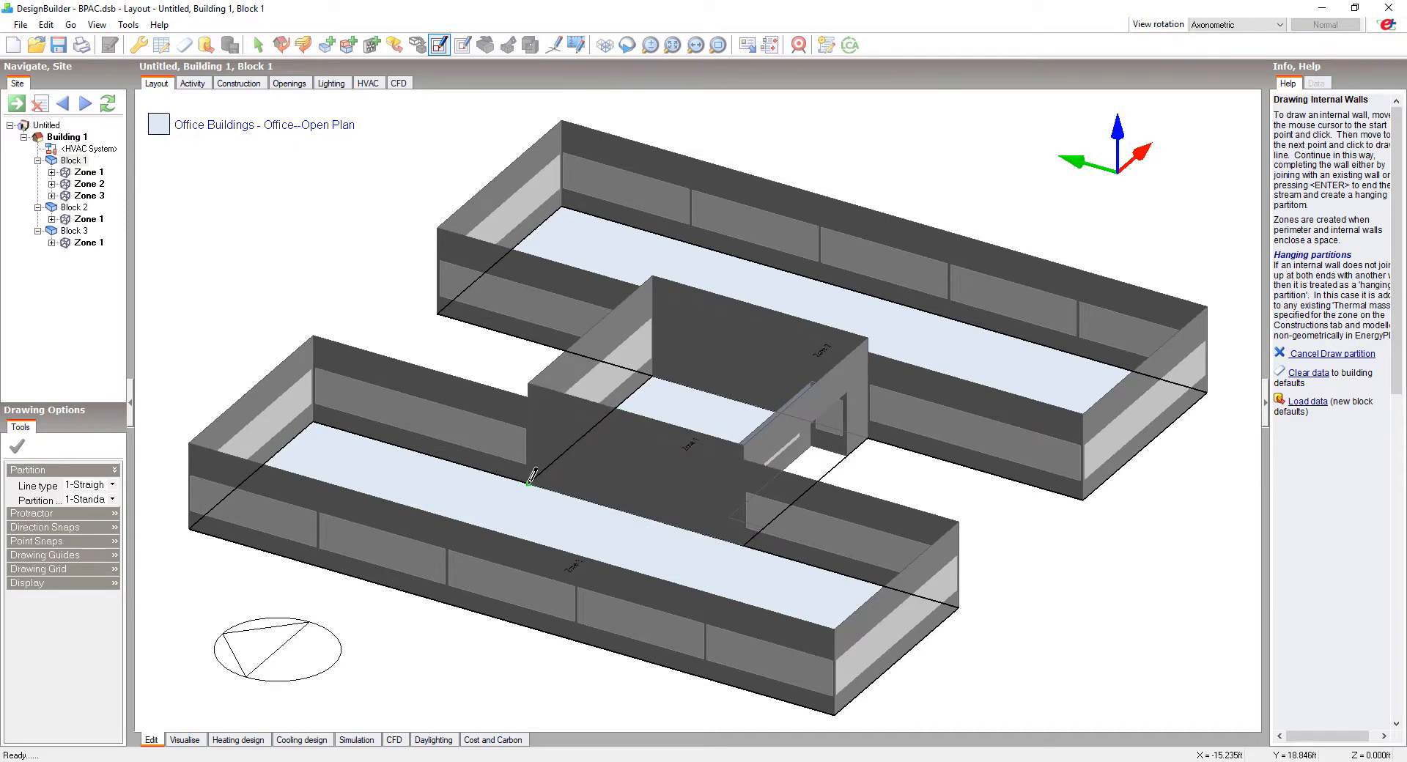
Delete the straight partition between the central connector and the front wing in Block 1.
{"action": "key", "text": "Escape"}
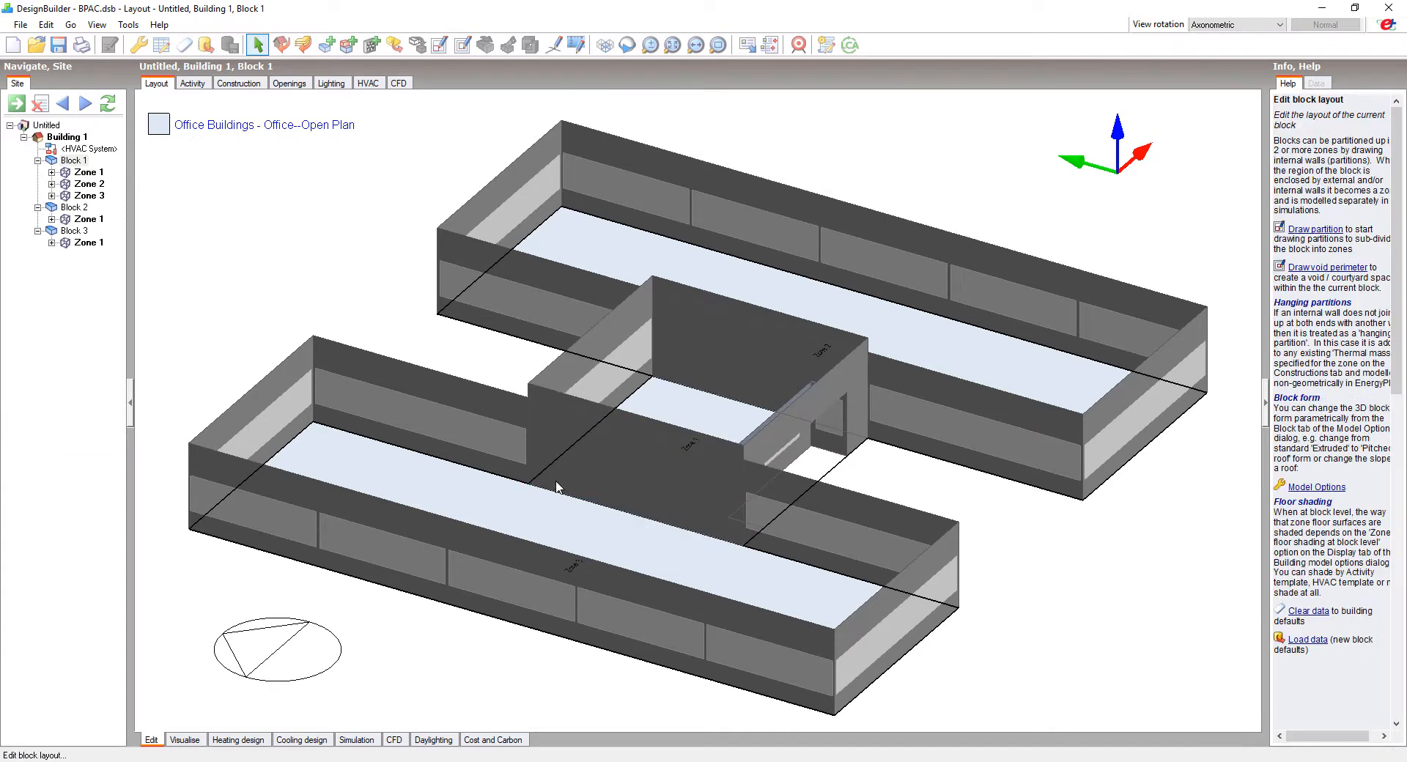
{"action": "right_click", "coordinate": [614, 469]}
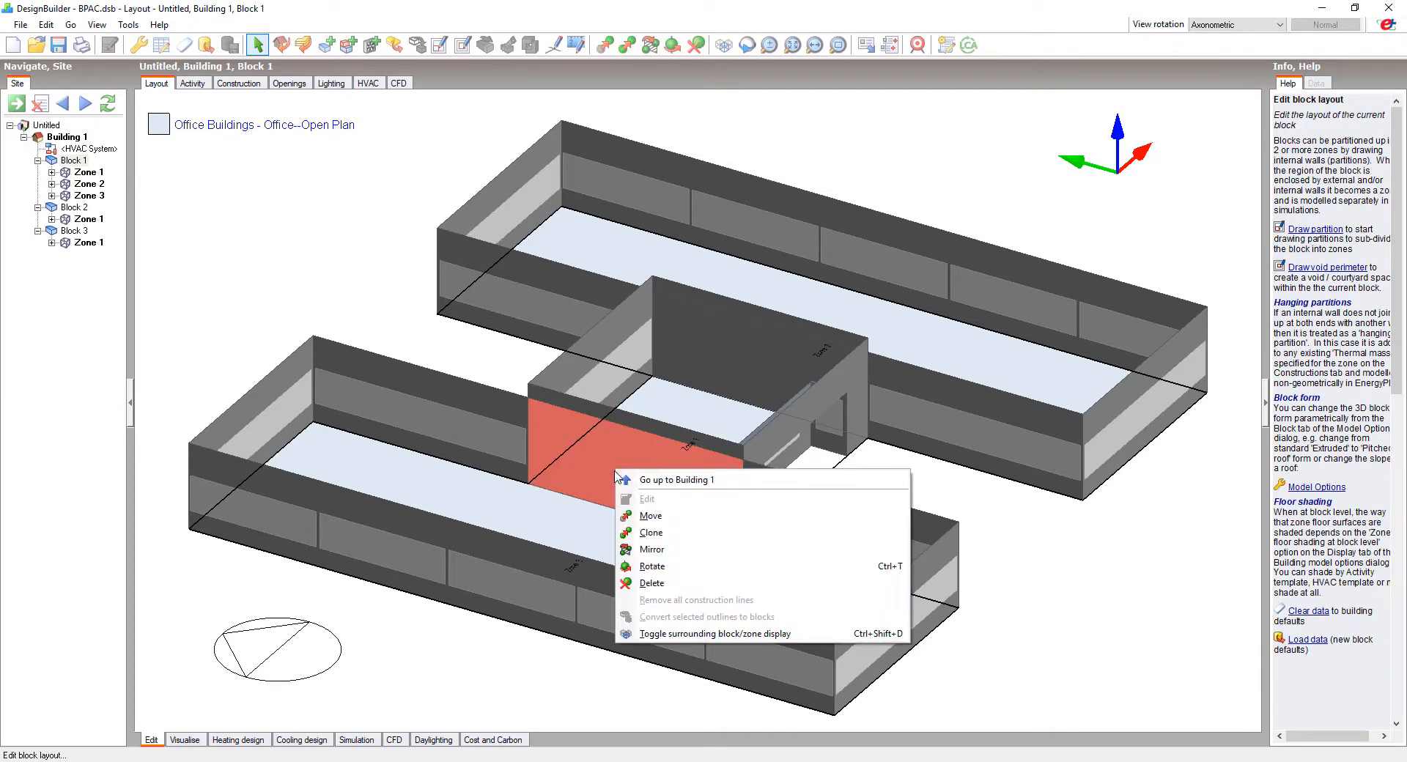
{"action": "left_click", "coordinate": [649, 582]}
{"action": "left_click", "coordinate": [701, 438]}
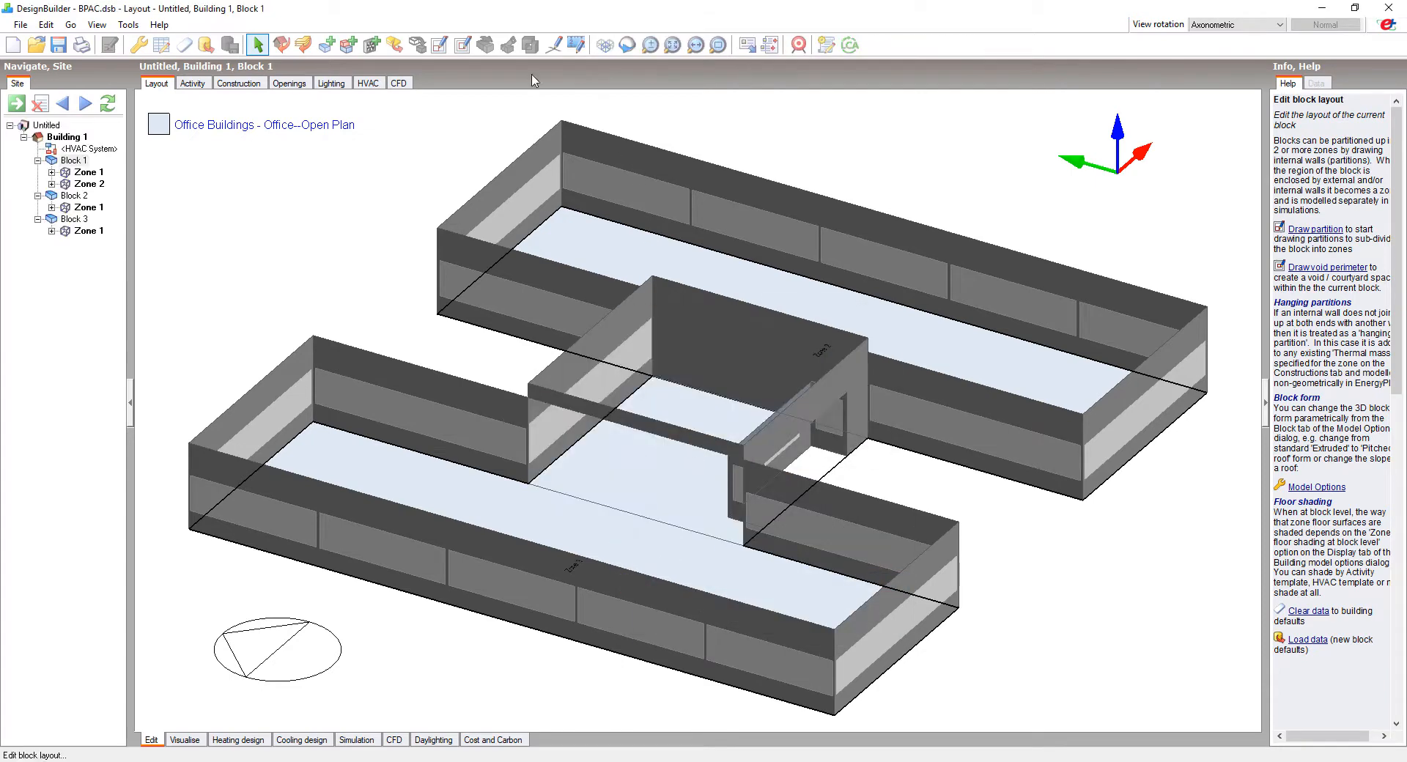
Draw a stepped partition between the connector and the front wing that projects into the wing and closes with a 5 ft segment.
{"action": "left_click", "coordinate": [438, 45]}
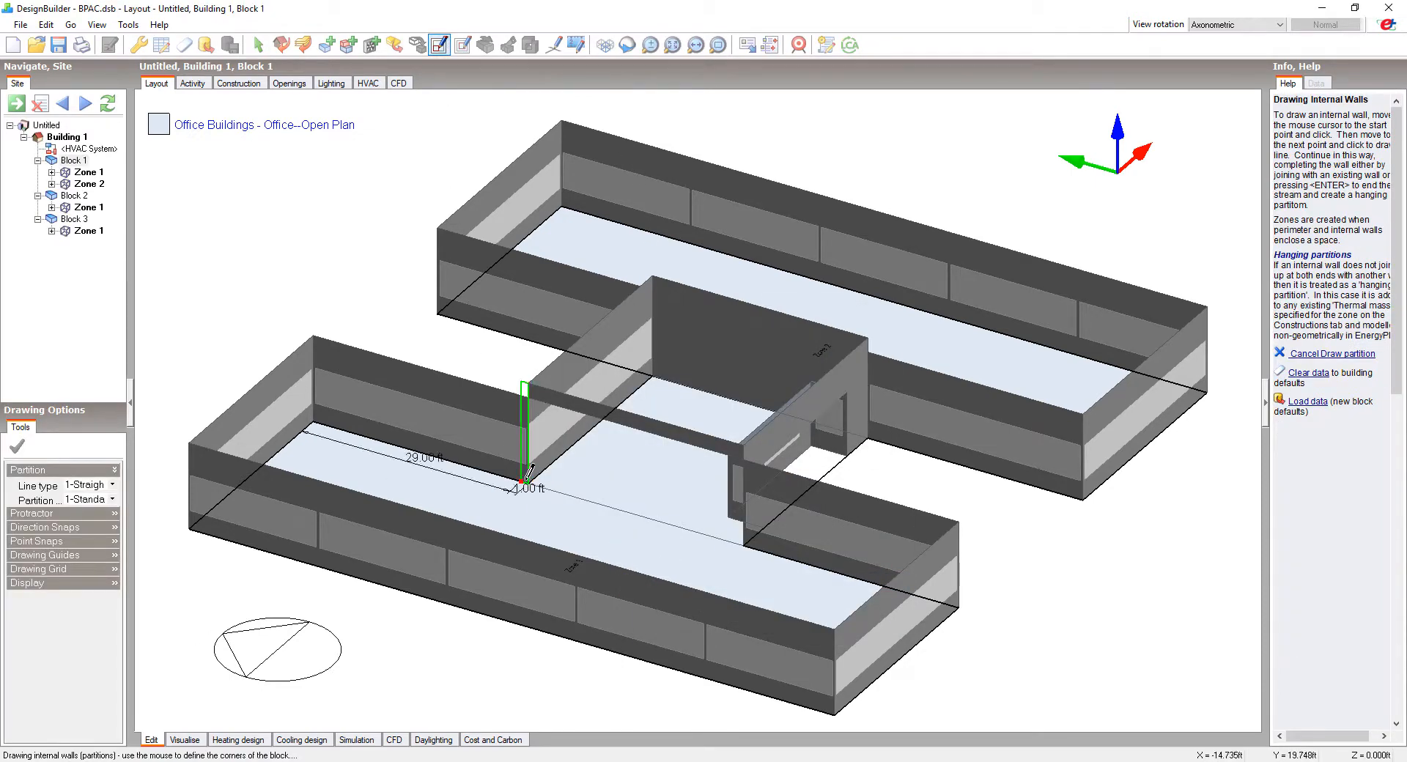
{"action": "left_click", "coordinate": [545, 505]}
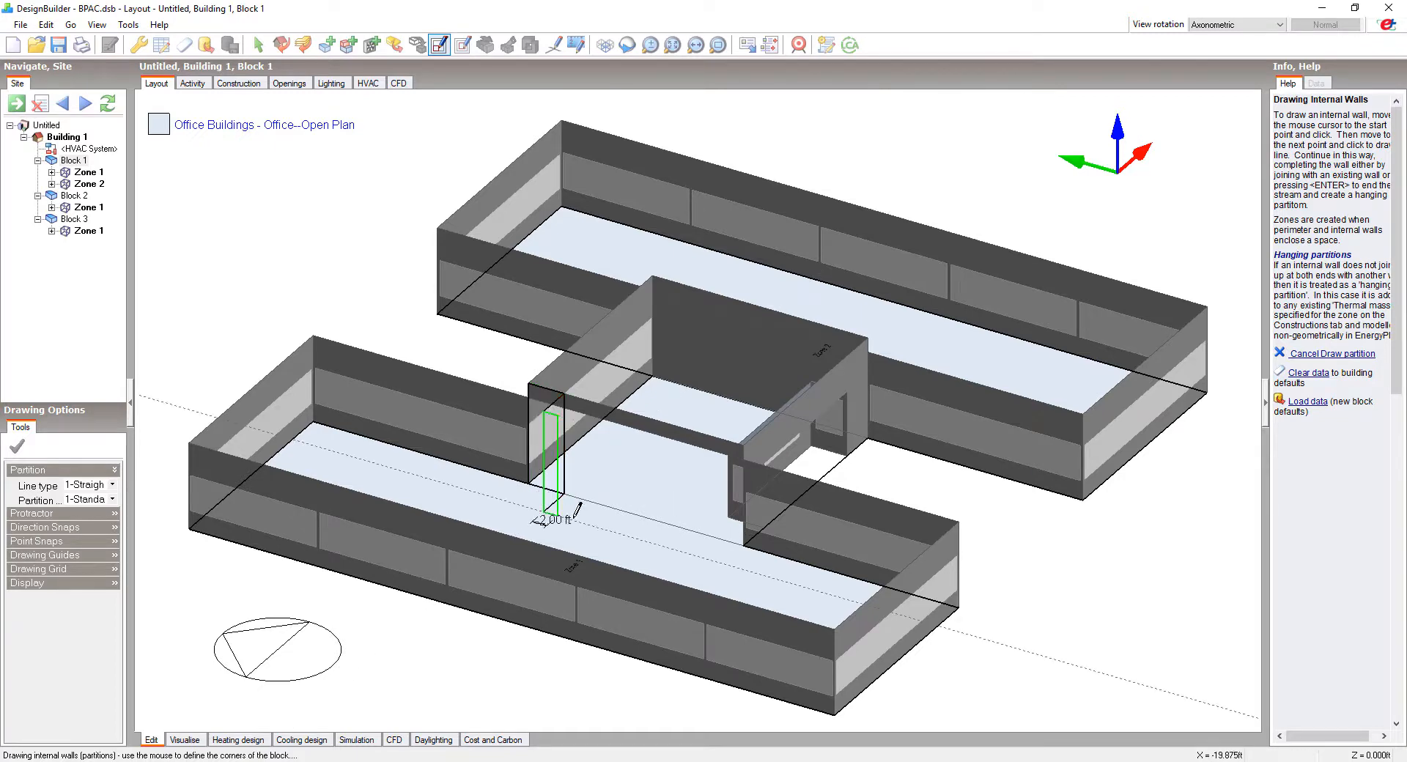
{"action": "left_click", "coordinate": [708, 536]}
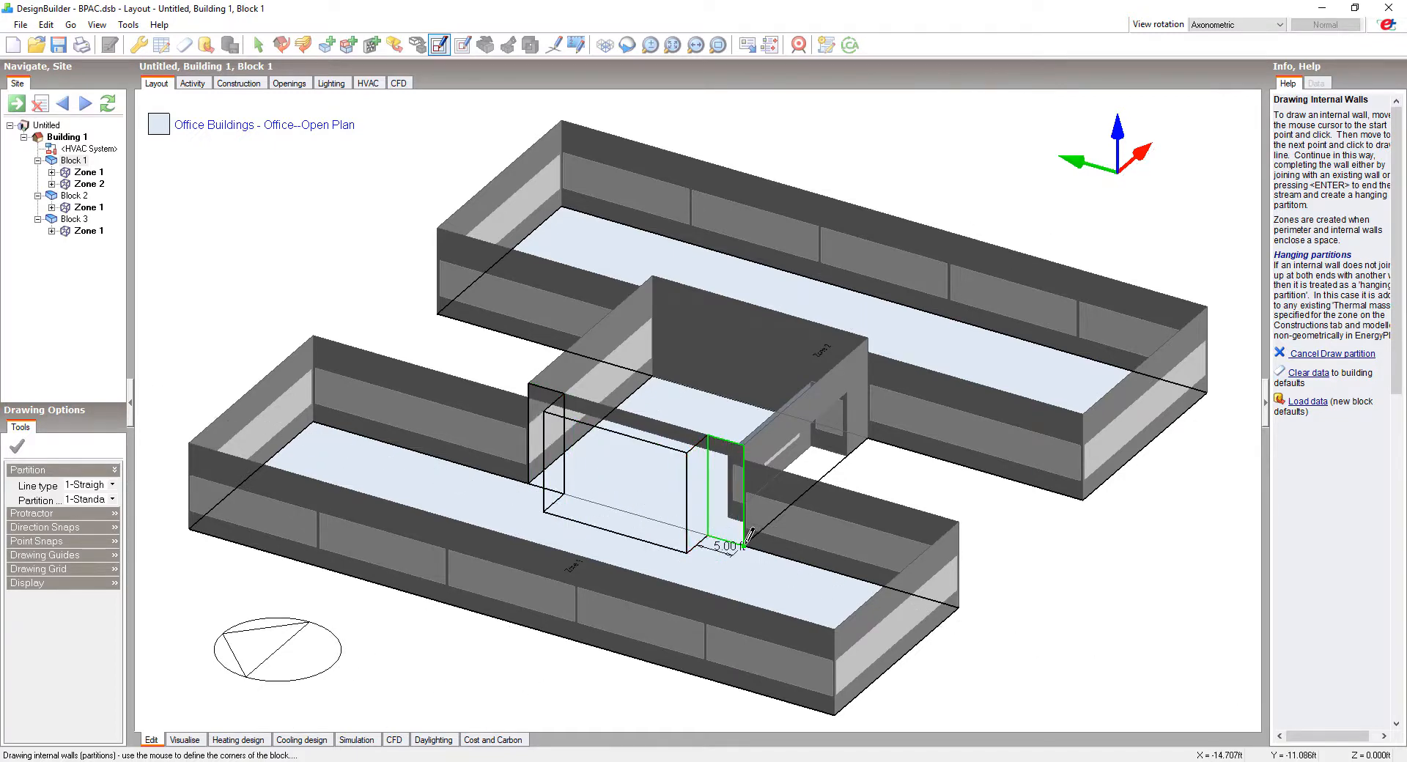
{"action": "left_click", "coordinate": [744, 546]}
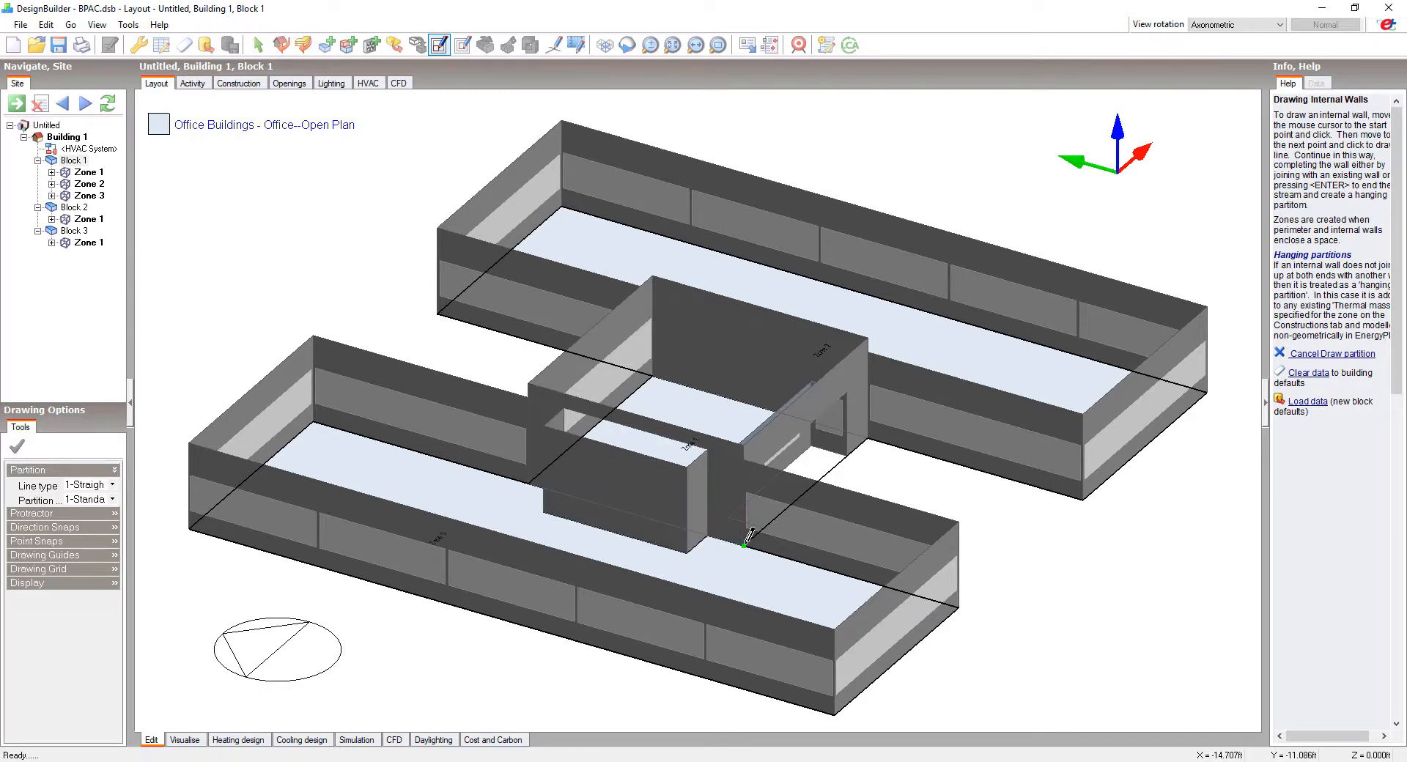
Rename Zone 1, the central connector zone of Block 1, as Reception.
{"action": "left_click", "coordinate": [1212, 28]}
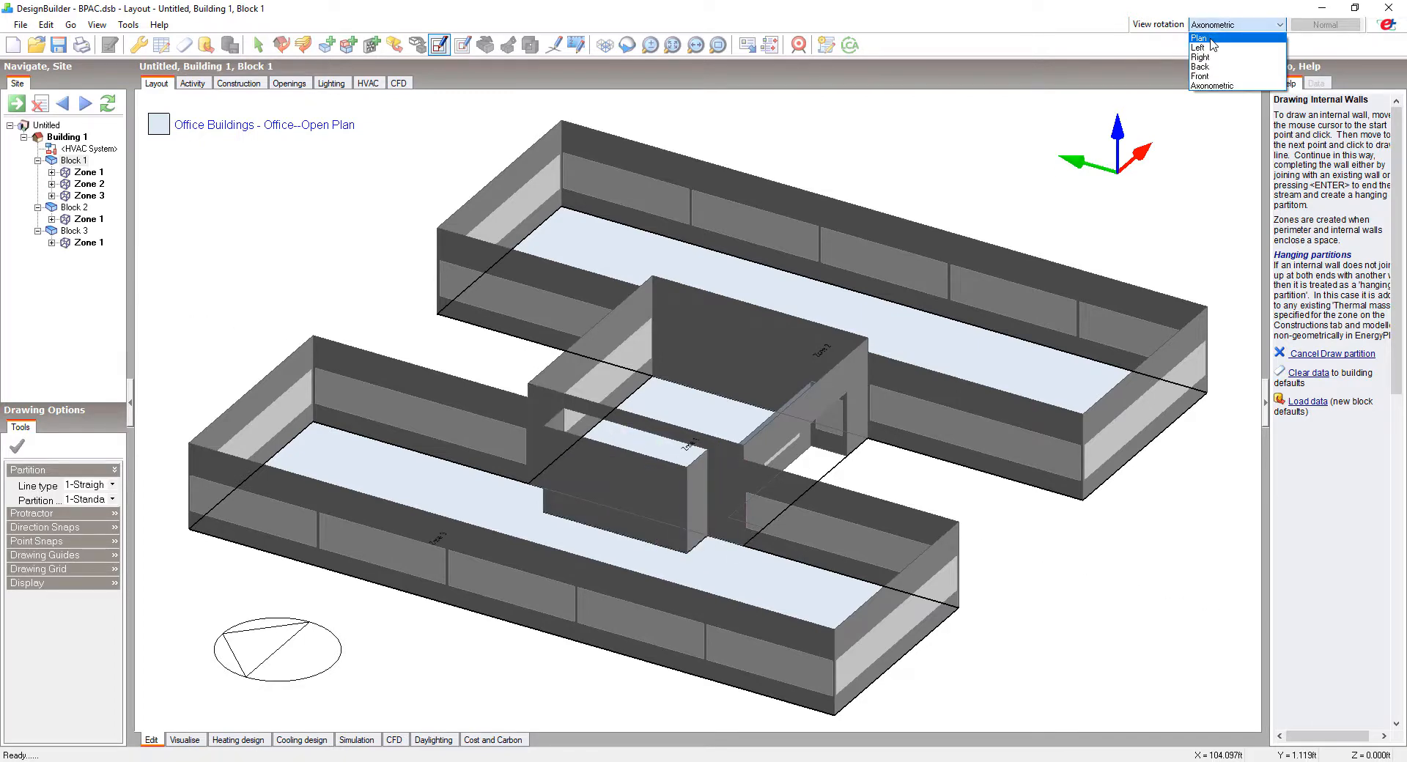
{"action": "left_click", "coordinate": [1202, 38]}
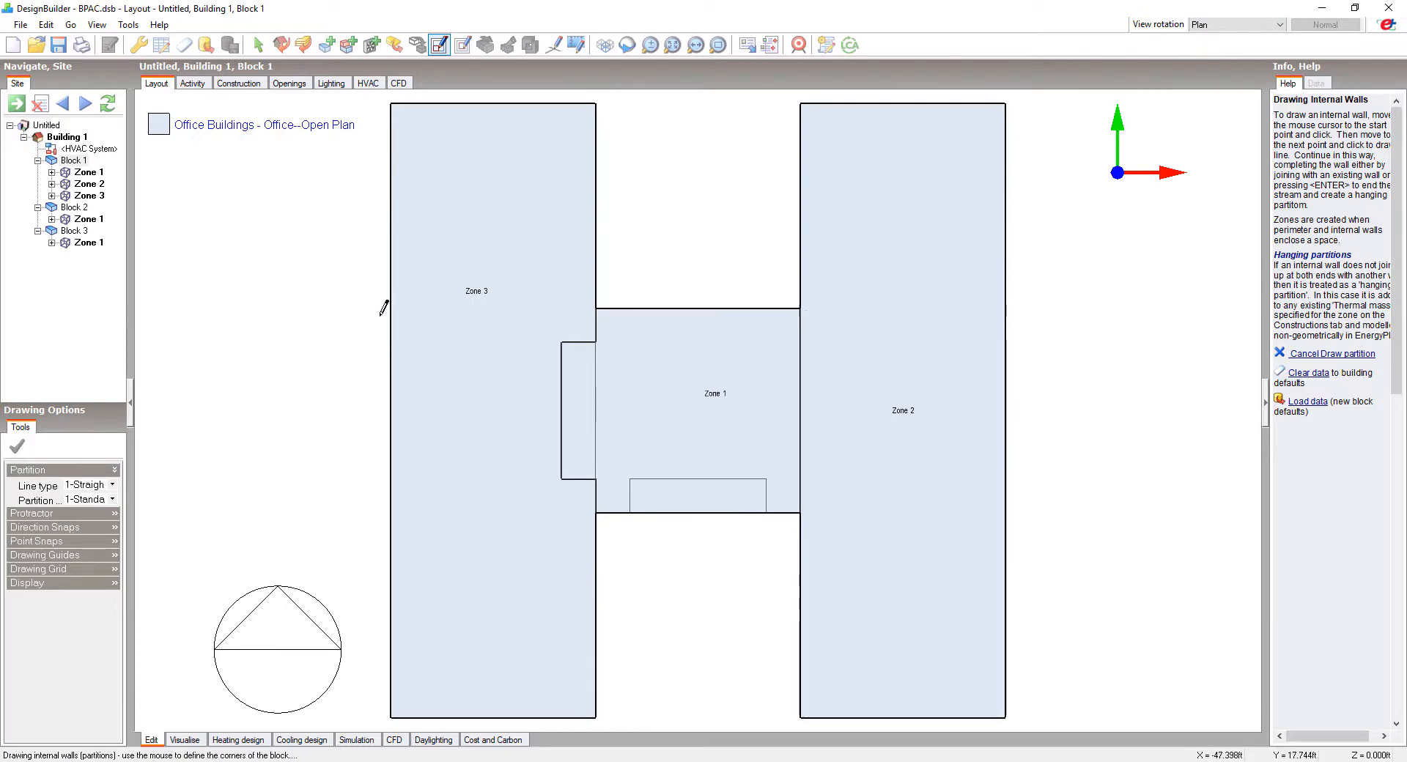
{"action": "left_click", "coordinate": [89, 172]}
{"action": "left_click", "coordinate": [89, 172]}
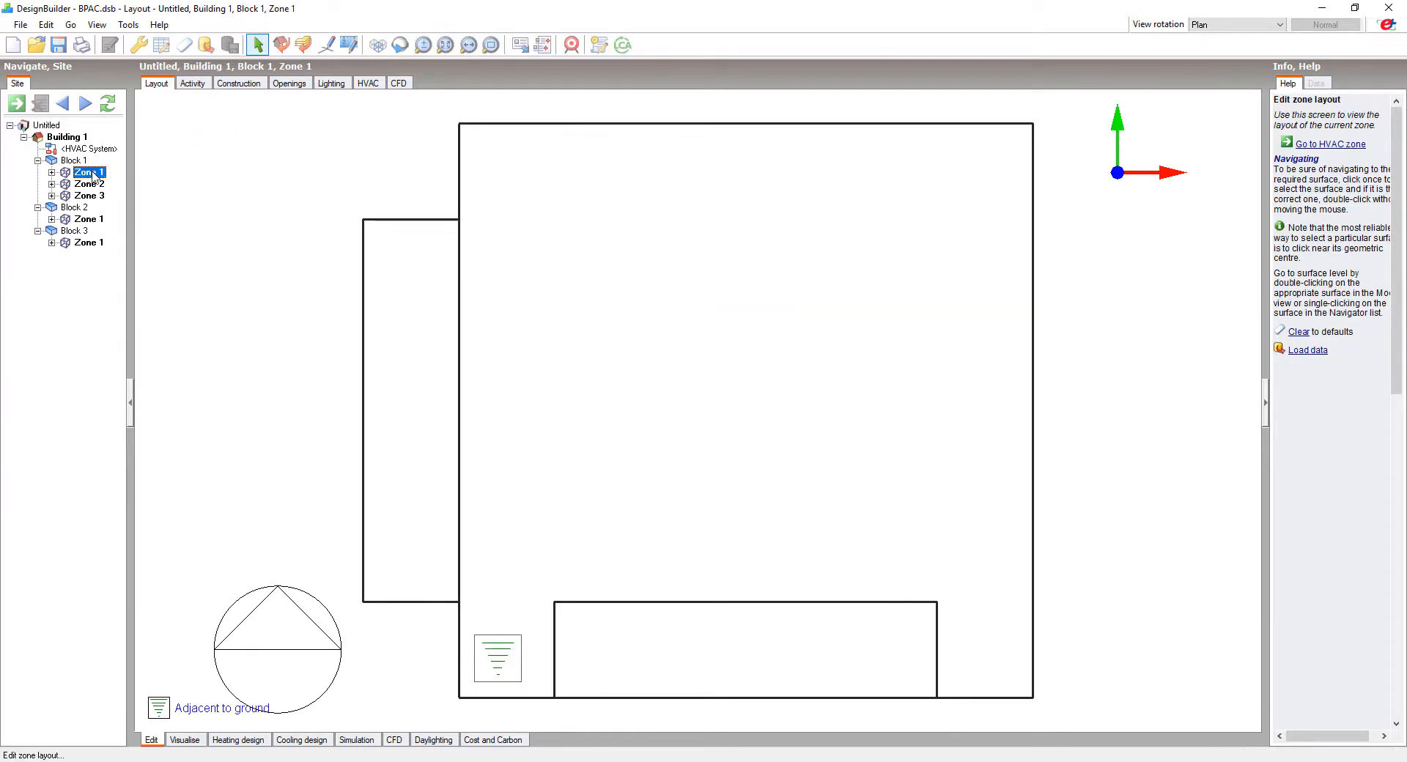
{"action": "type", "text": "Reception"}
{"action": "key", "text": "Return"}
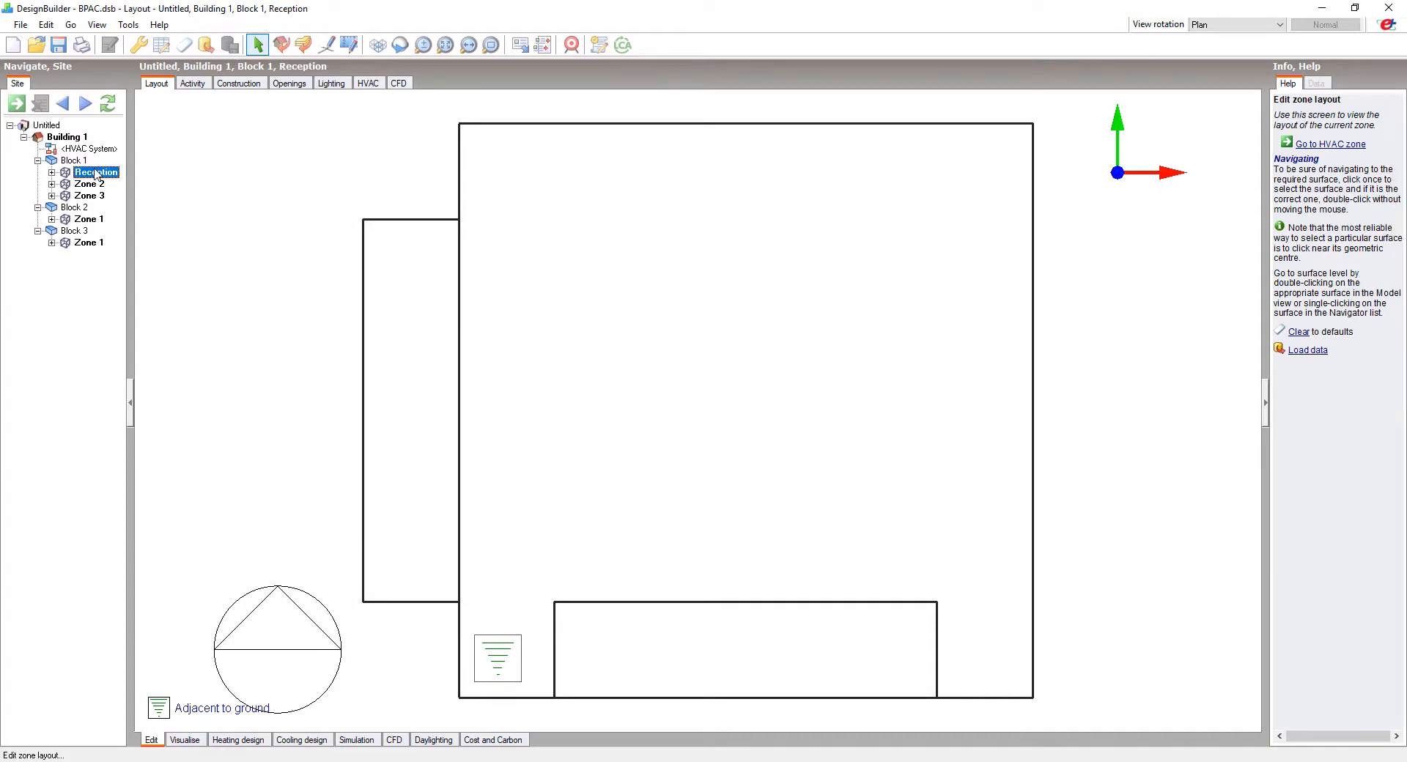
Return to the Building 1 level and display the model in axonometric view.
{"action": "left_click", "coordinate": [68, 137]}
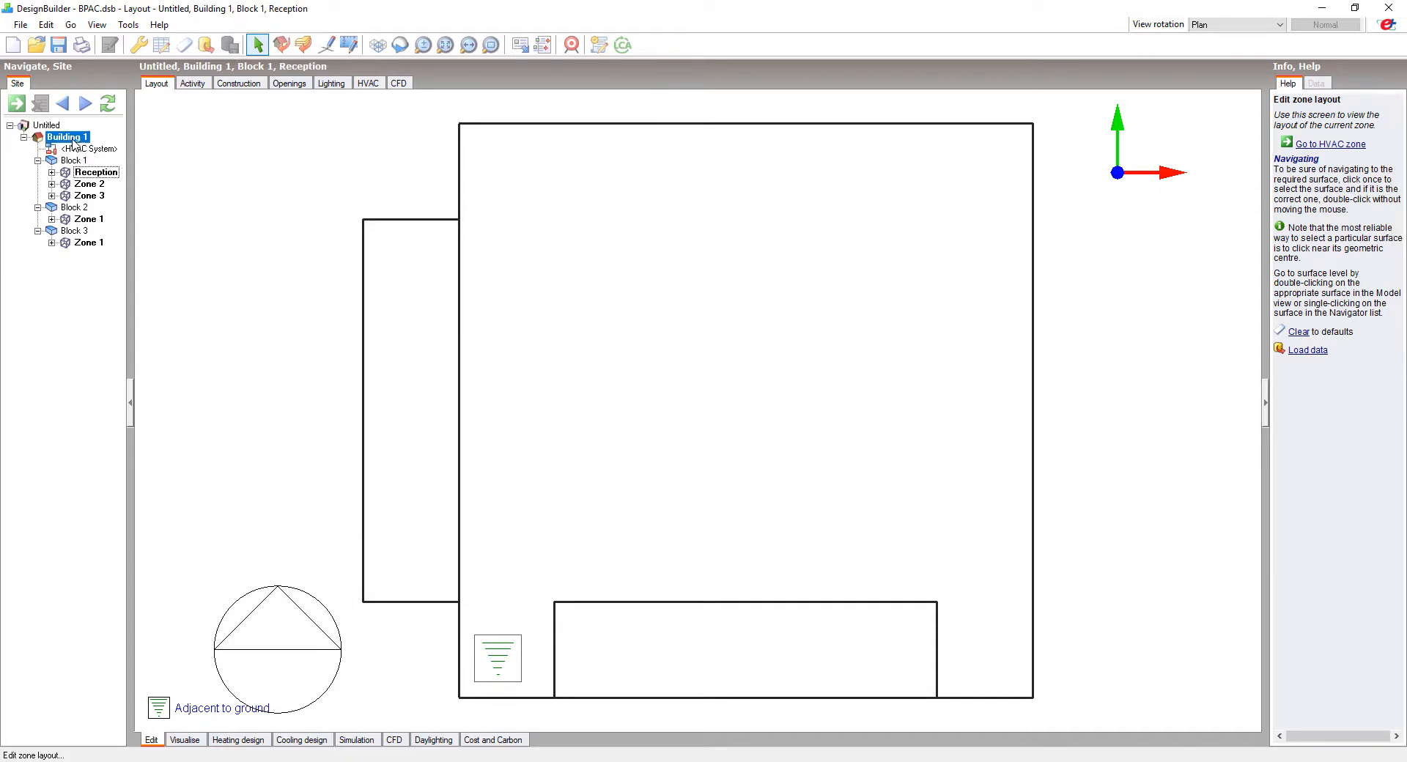
{"action": "left_click", "coordinate": [1203, 31]}
{"action": "left_click", "coordinate": [1216, 50]}
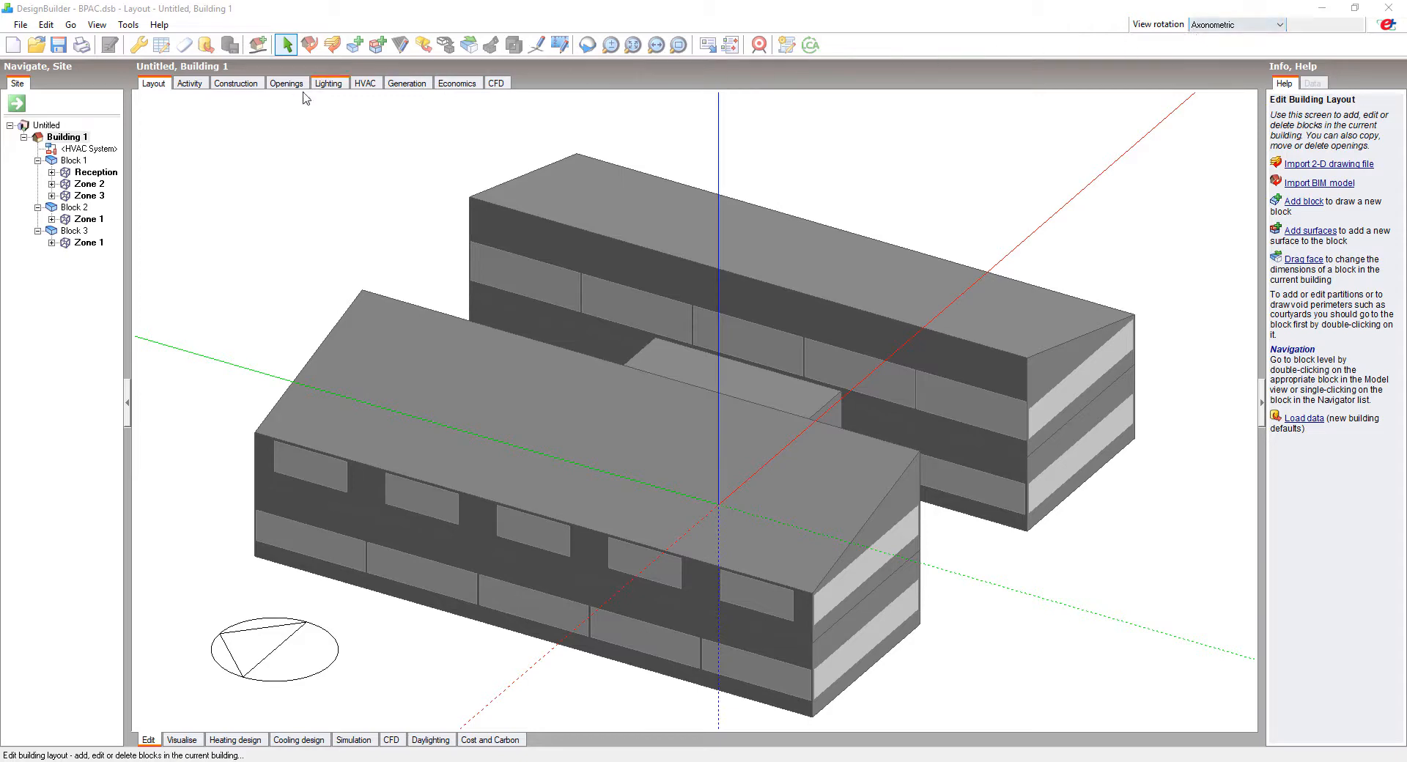
Open the site's location data and browse the available location templates without changing the assigned one.
{"action": "left_click", "coordinate": [46, 126]}
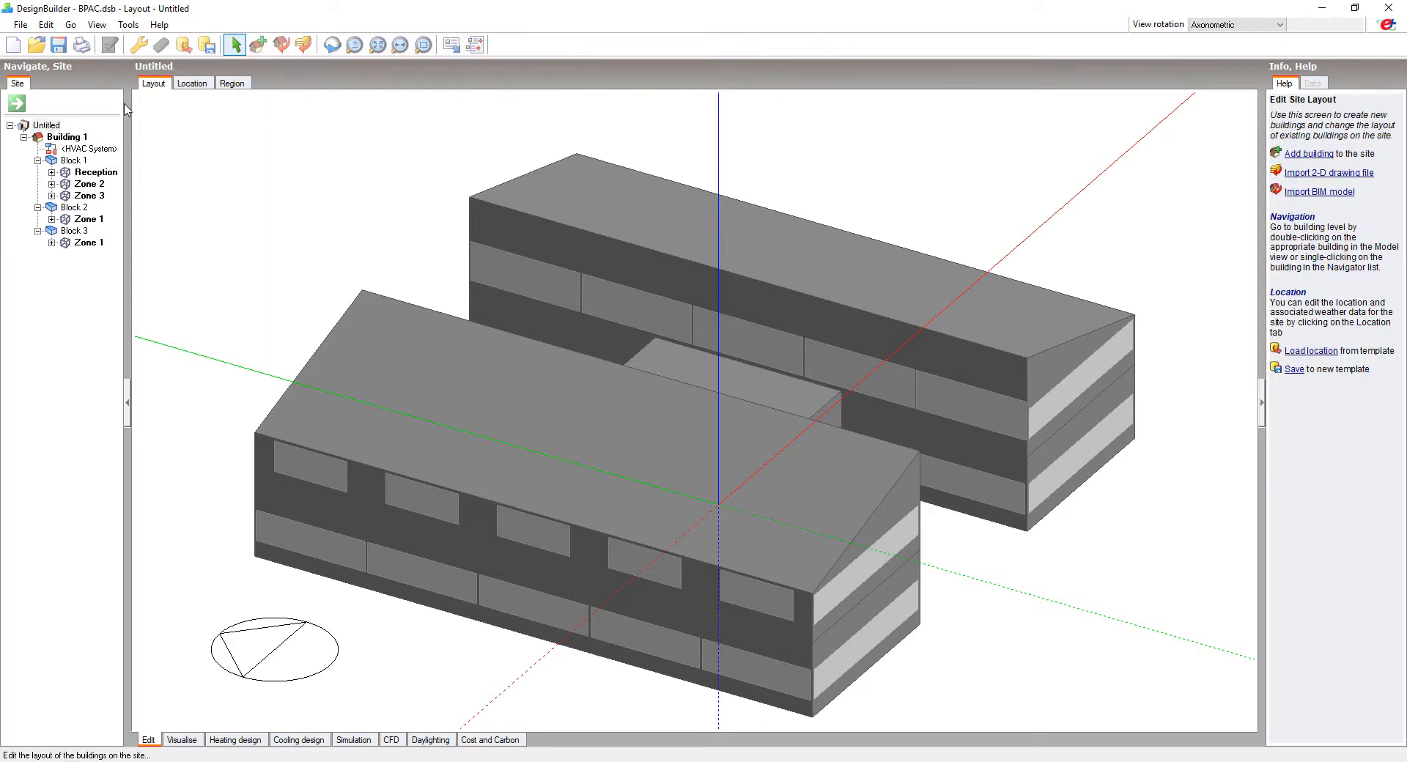
{"action": "left_click", "coordinate": [192, 85]}
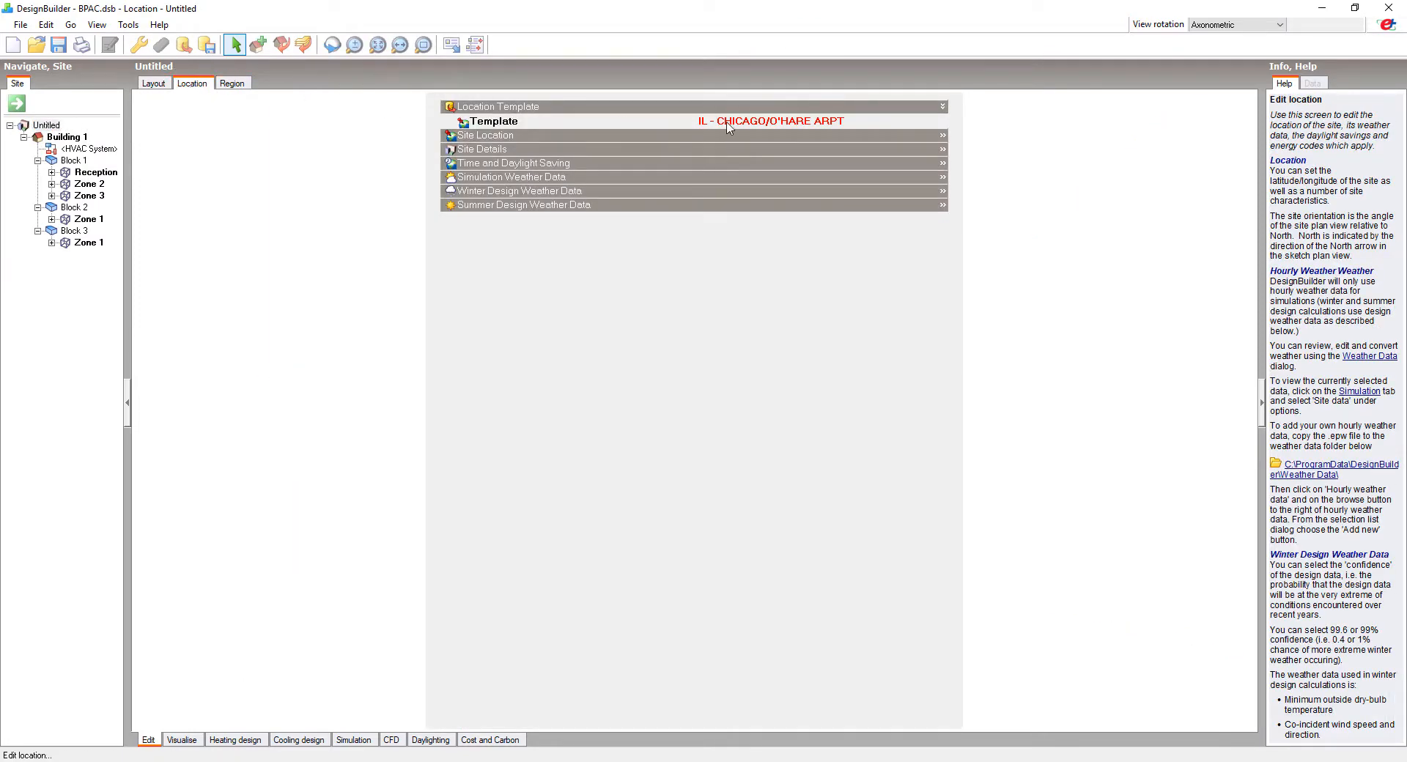
{"action": "left_click", "coordinate": [810, 126]}
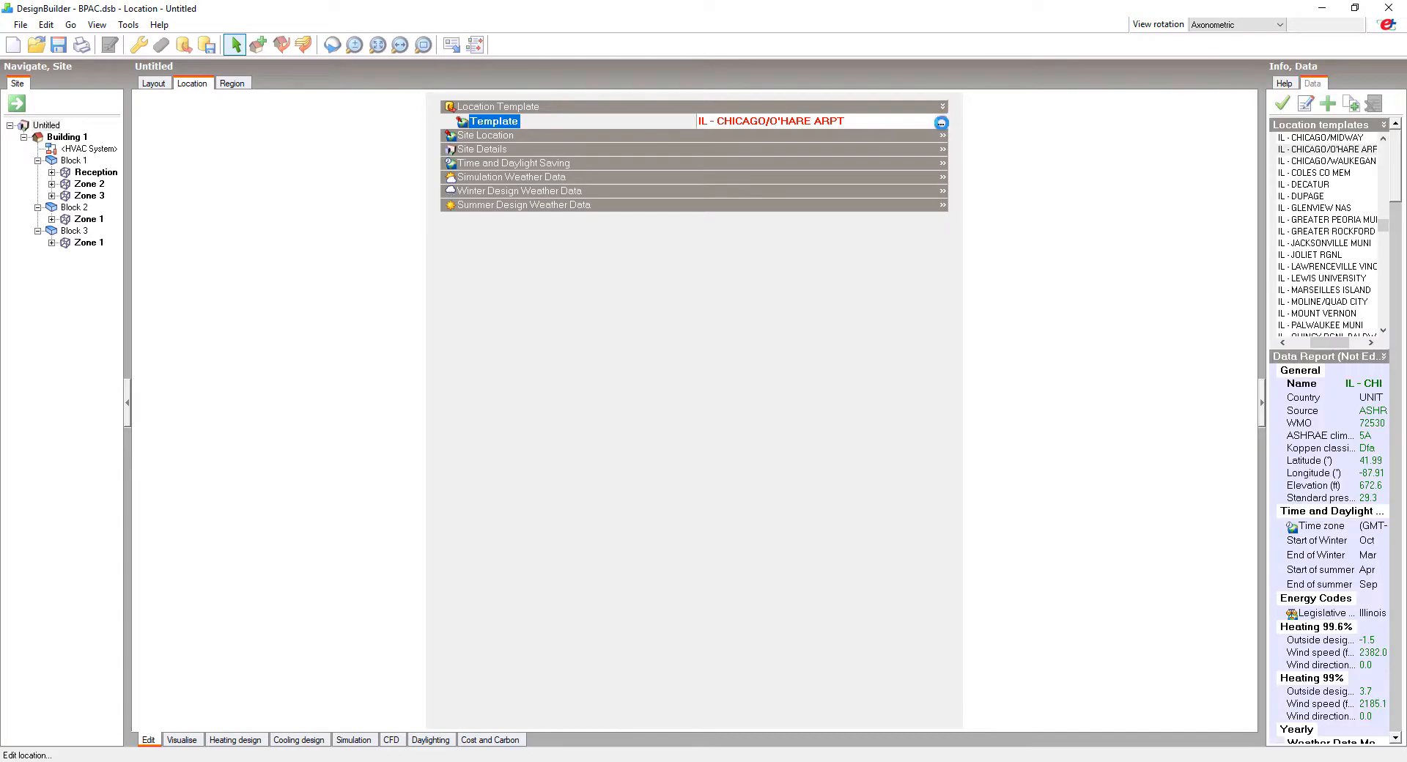
{"action": "left_click", "coordinate": [942, 123]}
{"action": "left_click_drag", "start_coordinate": [989, 376], "coordinate": [987, 463]}
{"action": "left_click", "coordinate": [889, 511]}
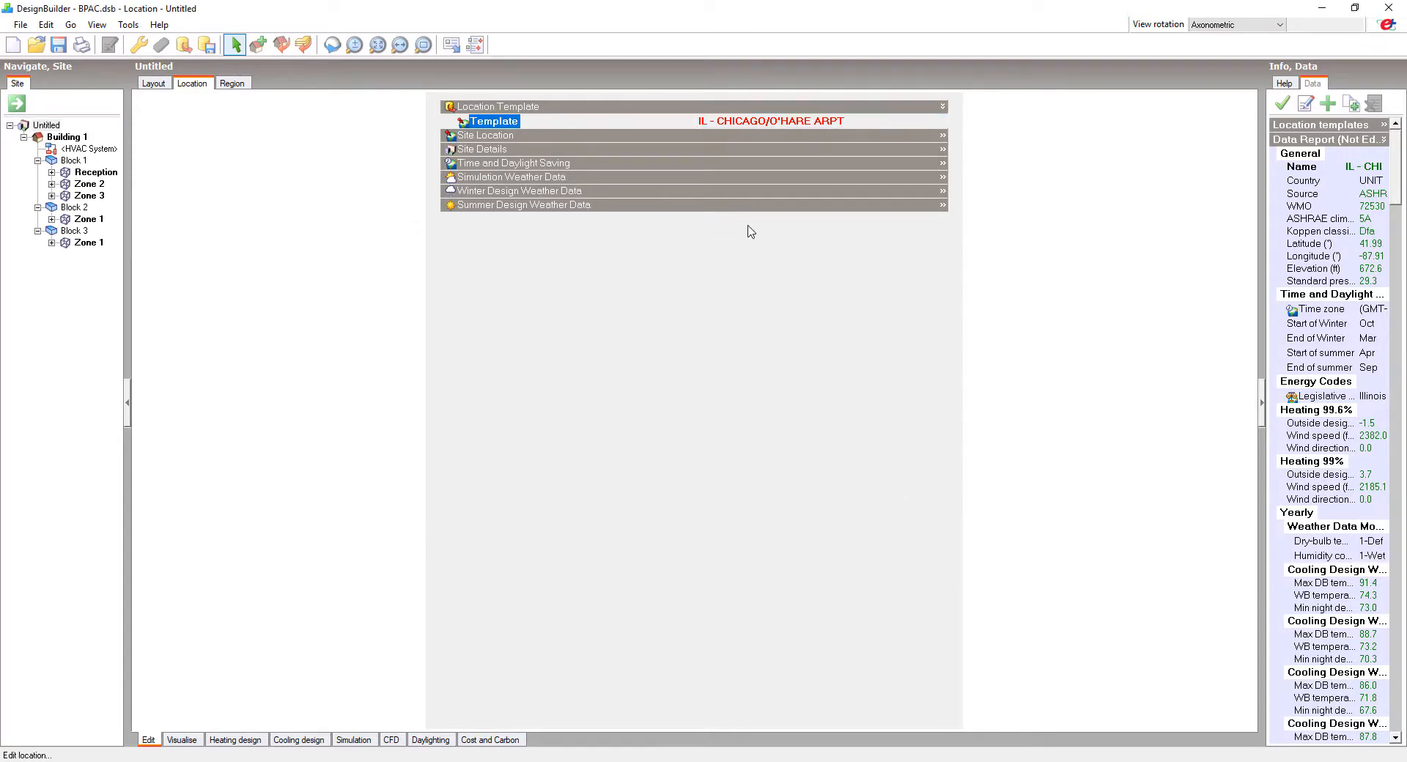
Examine the site's simulation weather data and its winter and summer design weather data.
{"action": "left_click", "coordinate": [638, 177]}
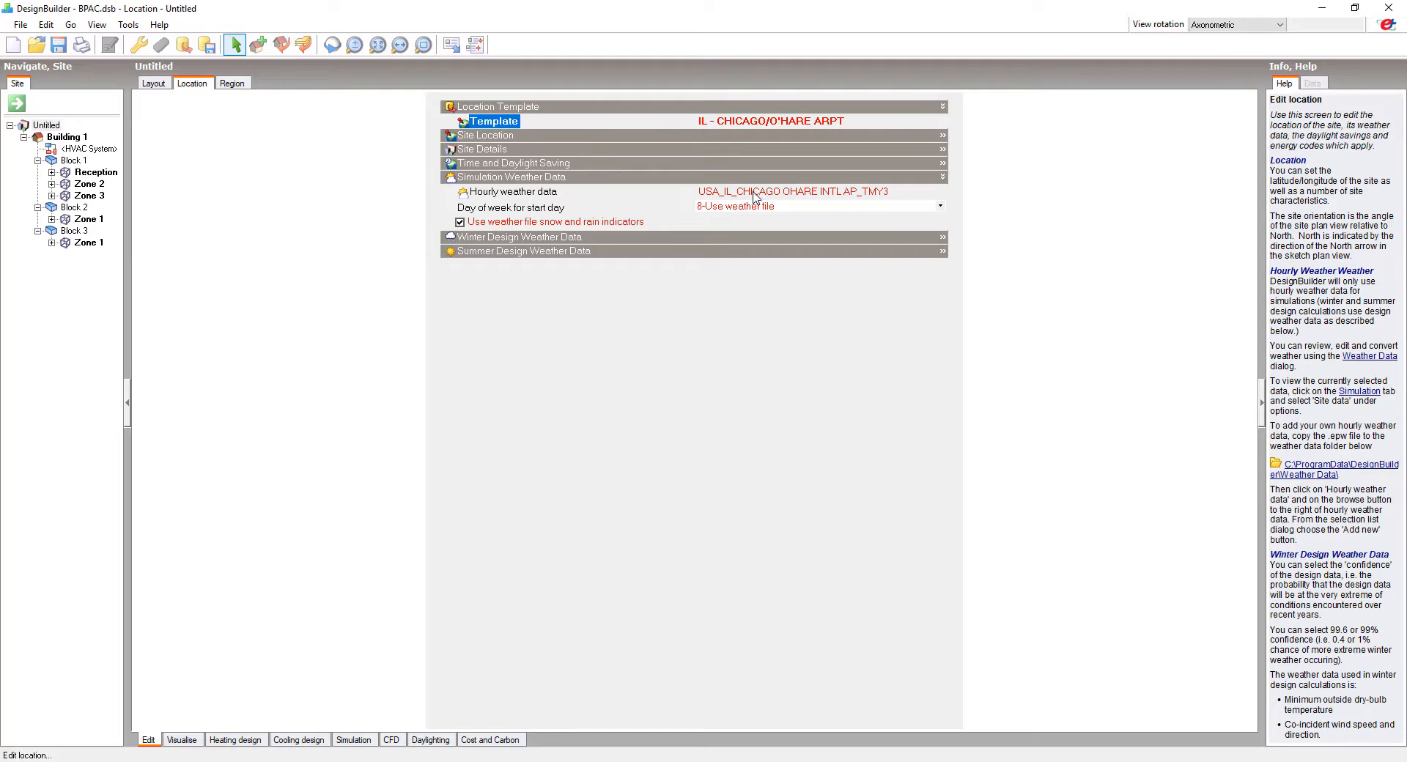
{"action": "left_click", "coordinate": [704, 208]}
{"action": "left_click", "coordinate": [658, 238]}
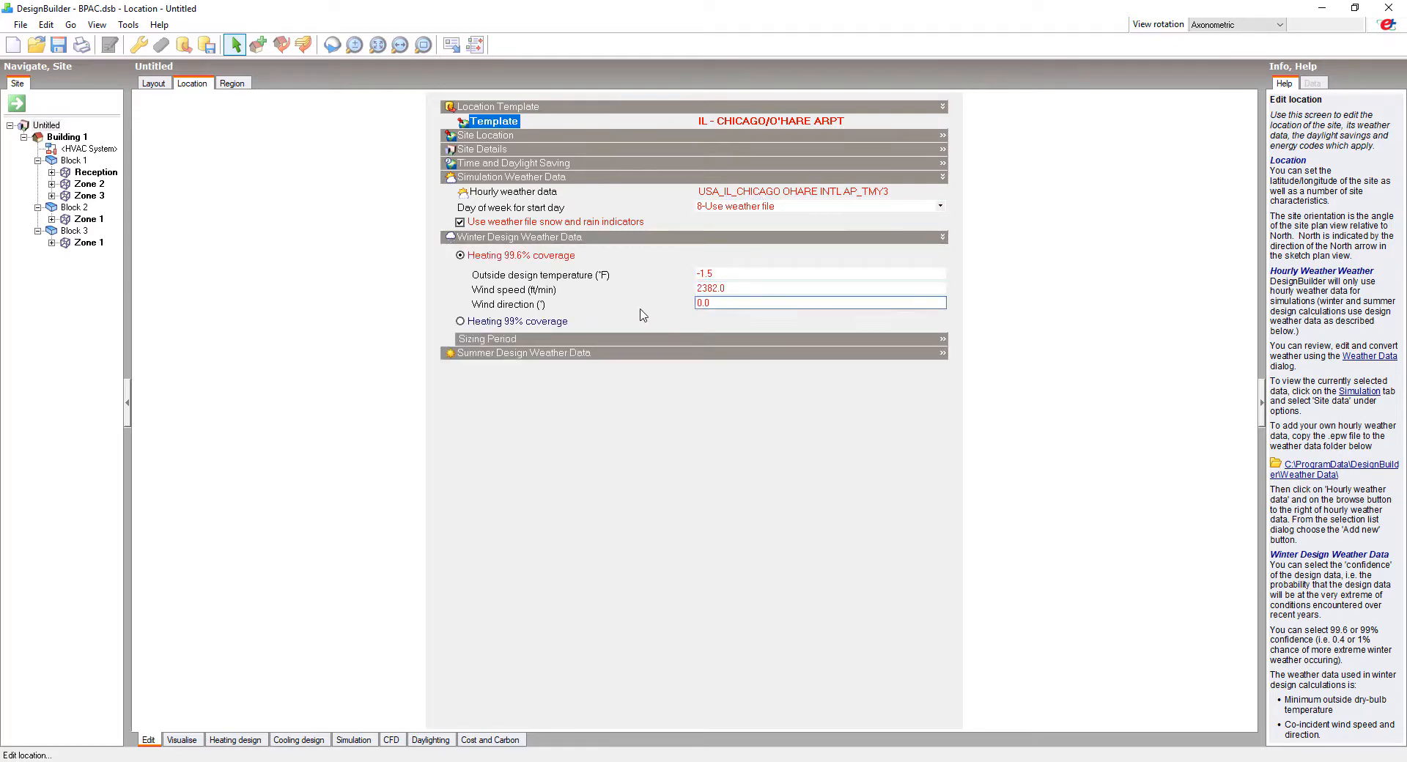
{"action": "left_click", "coordinate": [616, 354]}
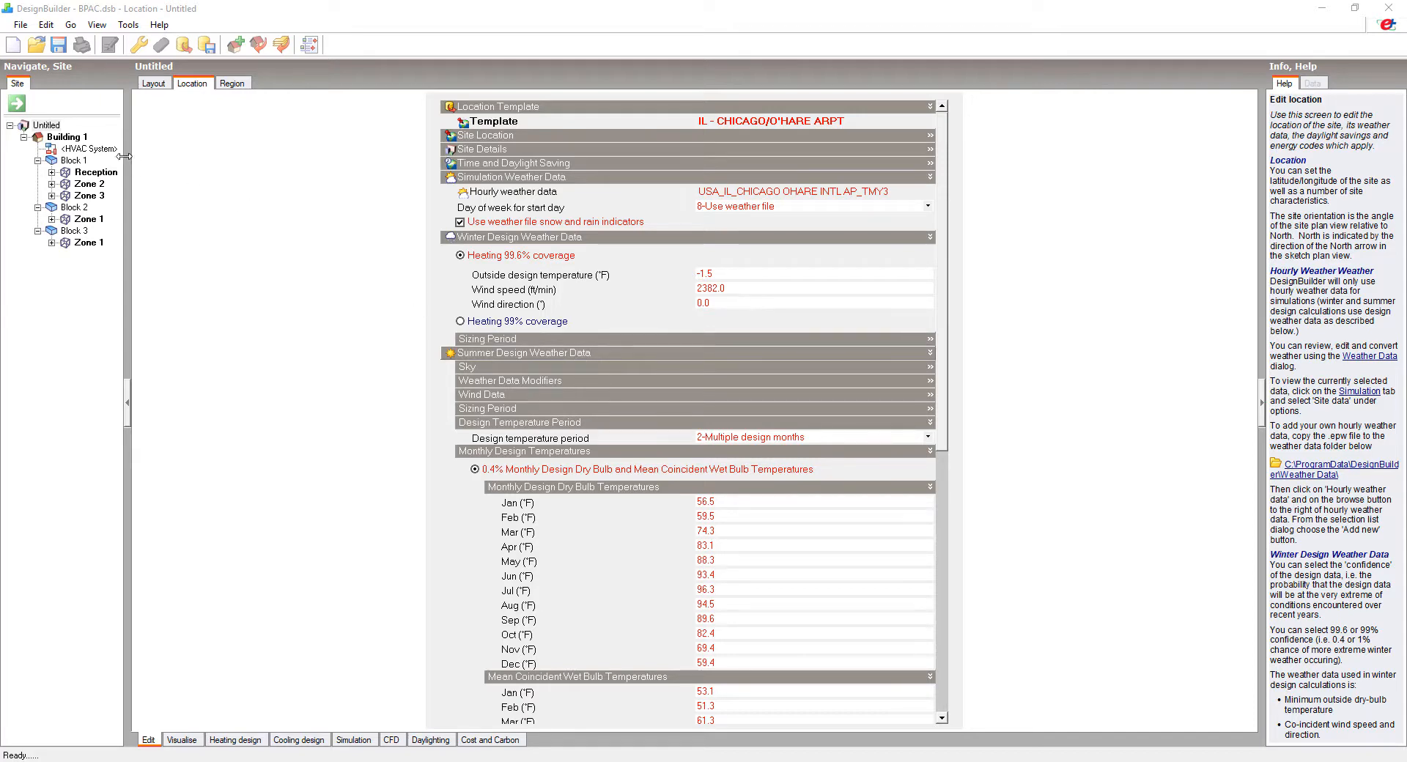
Review Building 1's activity data, including the minimum fresh air, lighting and miscellaneous equipment settings.
{"action": "left_click", "coordinate": [77, 139]}
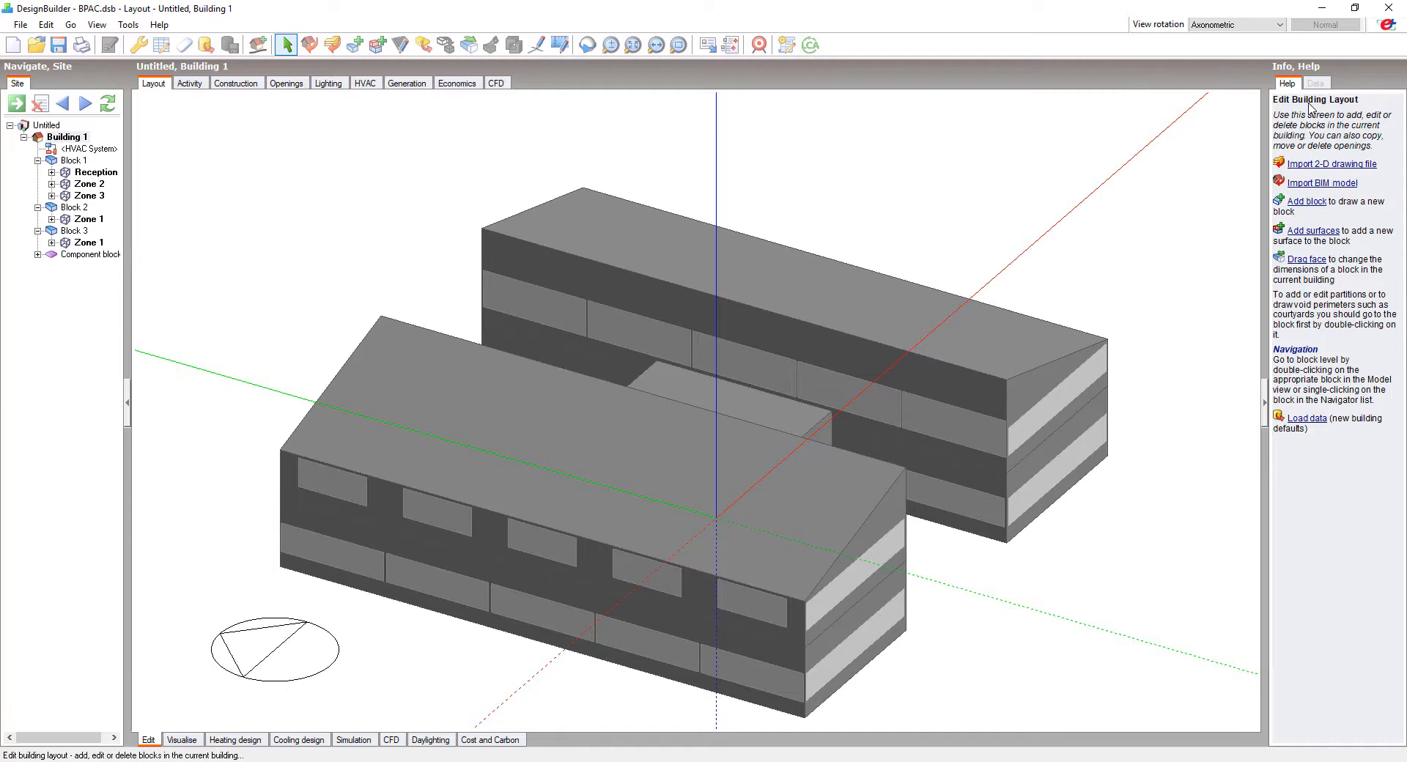
{"action": "left_click", "coordinate": [191, 85]}
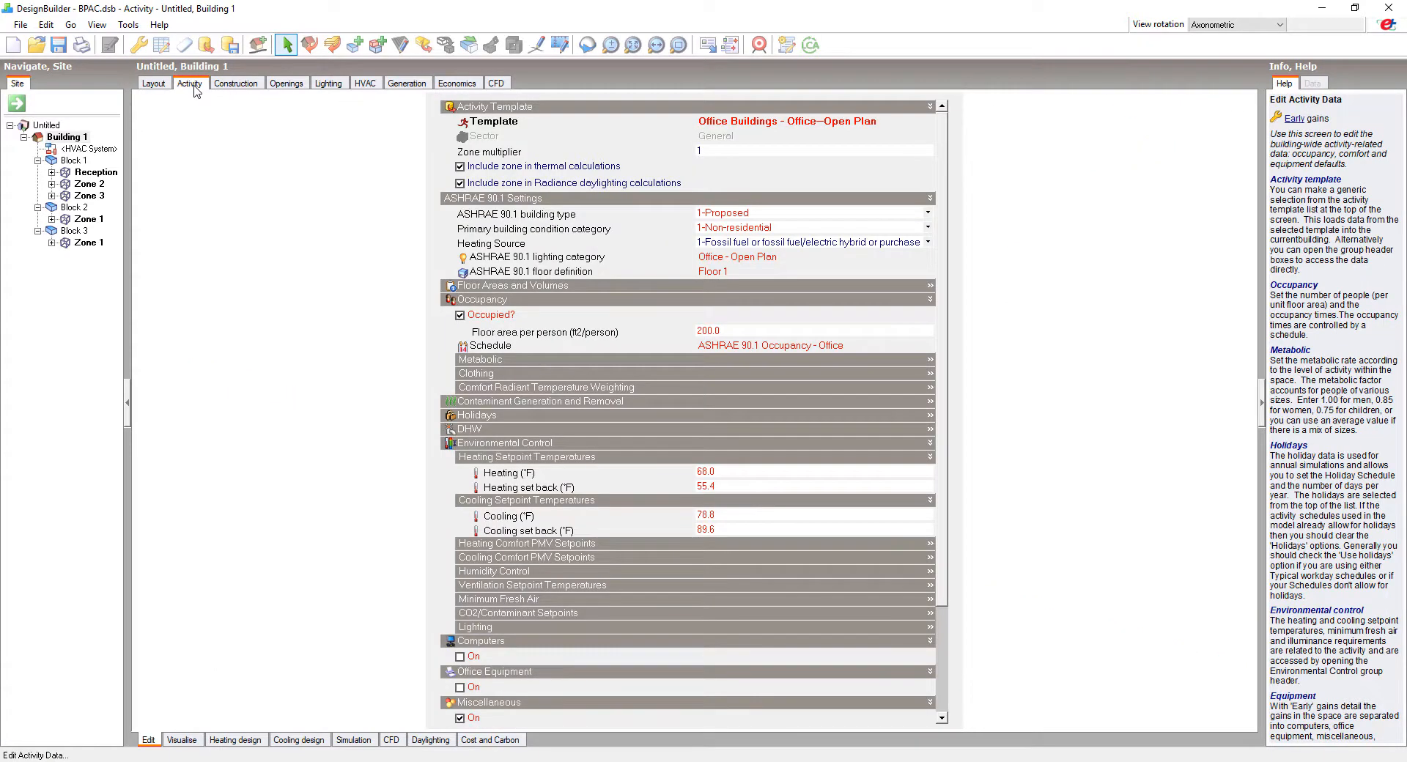
{"action": "left_click", "coordinate": [724, 122]}
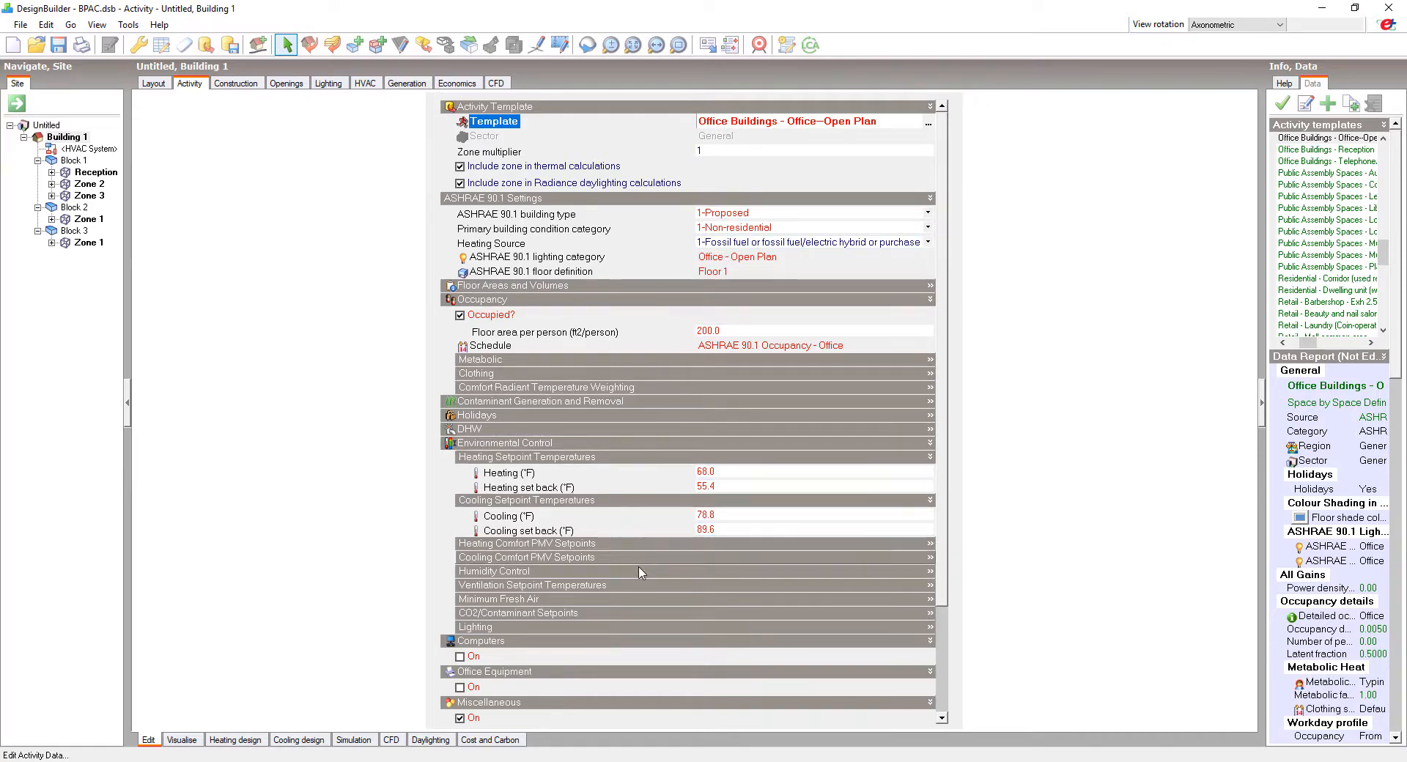
{"action": "left_click", "coordinate": [626, 600]}
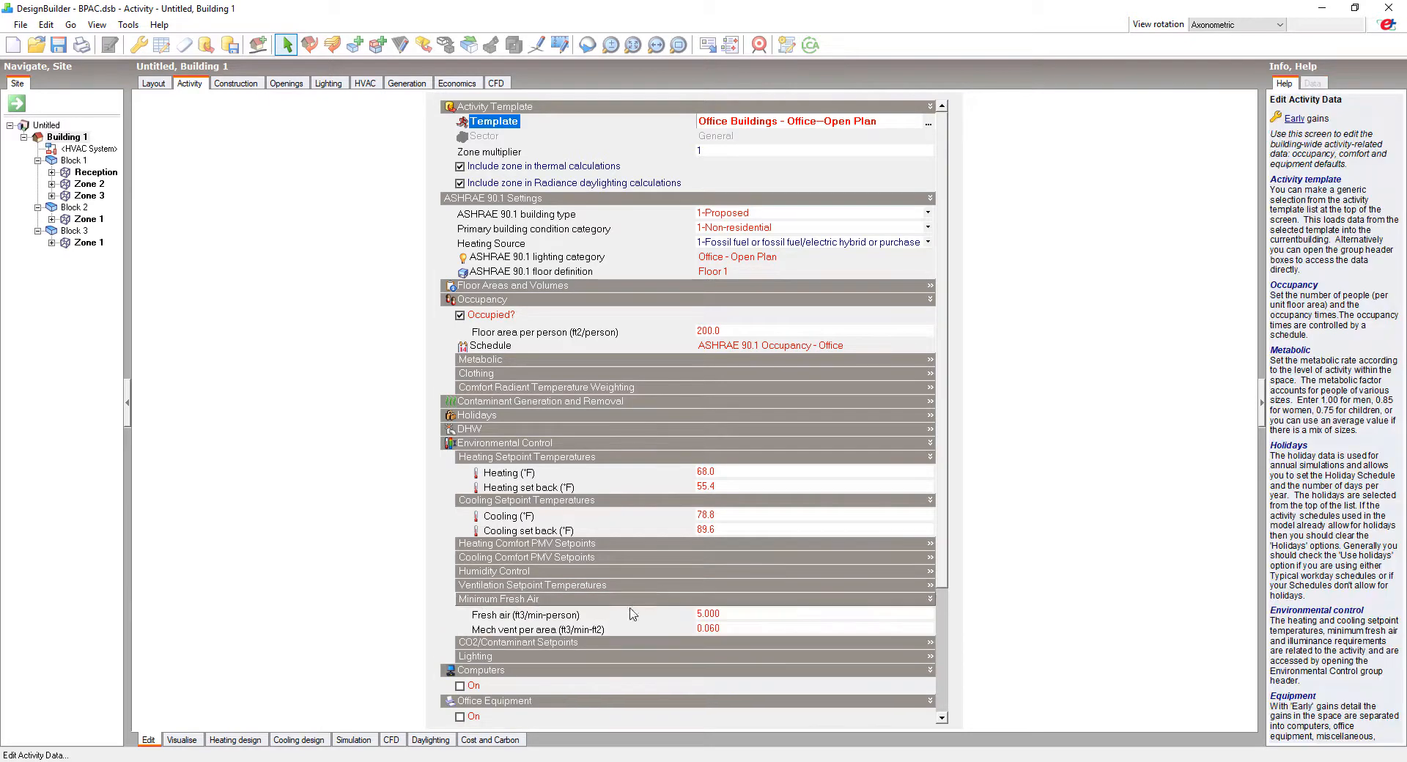
{"action": "left_click", "coordinate": [477, 656]}
{"action": "scroll", "coordinate": [404, 583], "scroll_direction": "down", "scroll_amount": 4}
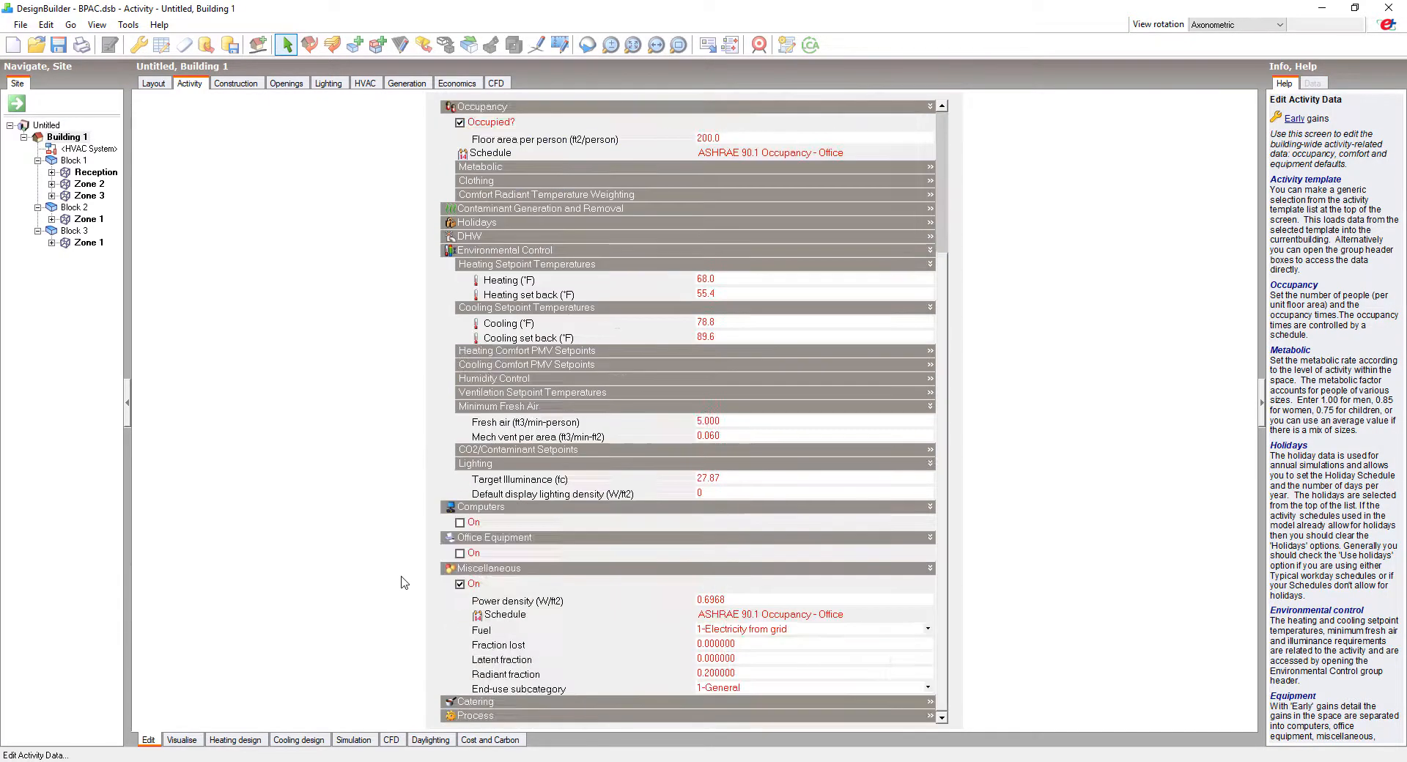
{"action": "scroll", "coordinate": [393, 578], "scroll_direction": "up", "scroll_amount": 4}
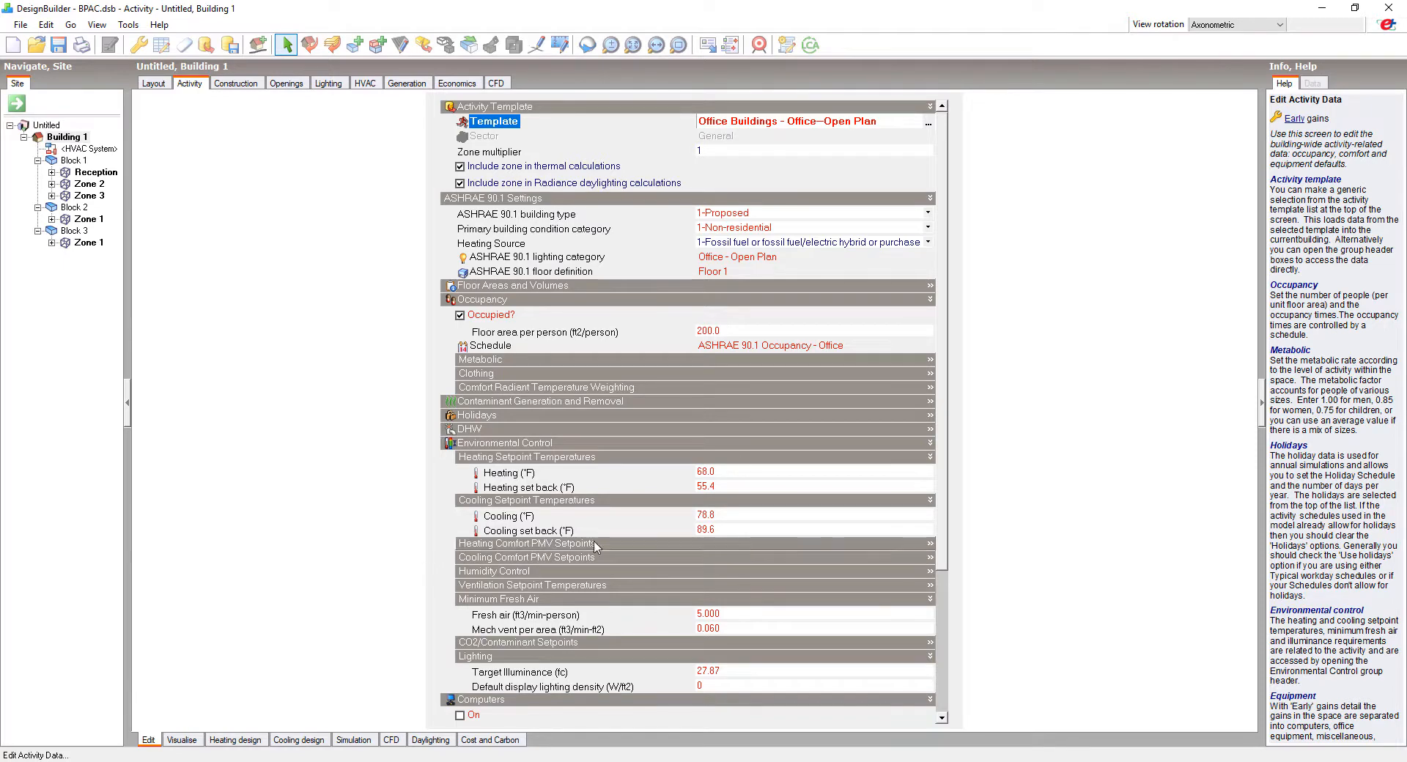
Browse the list of activity templates available for Building 1 and leave it without choosing another template.
{"action": "left_click", "coordinate": [929, 124]}
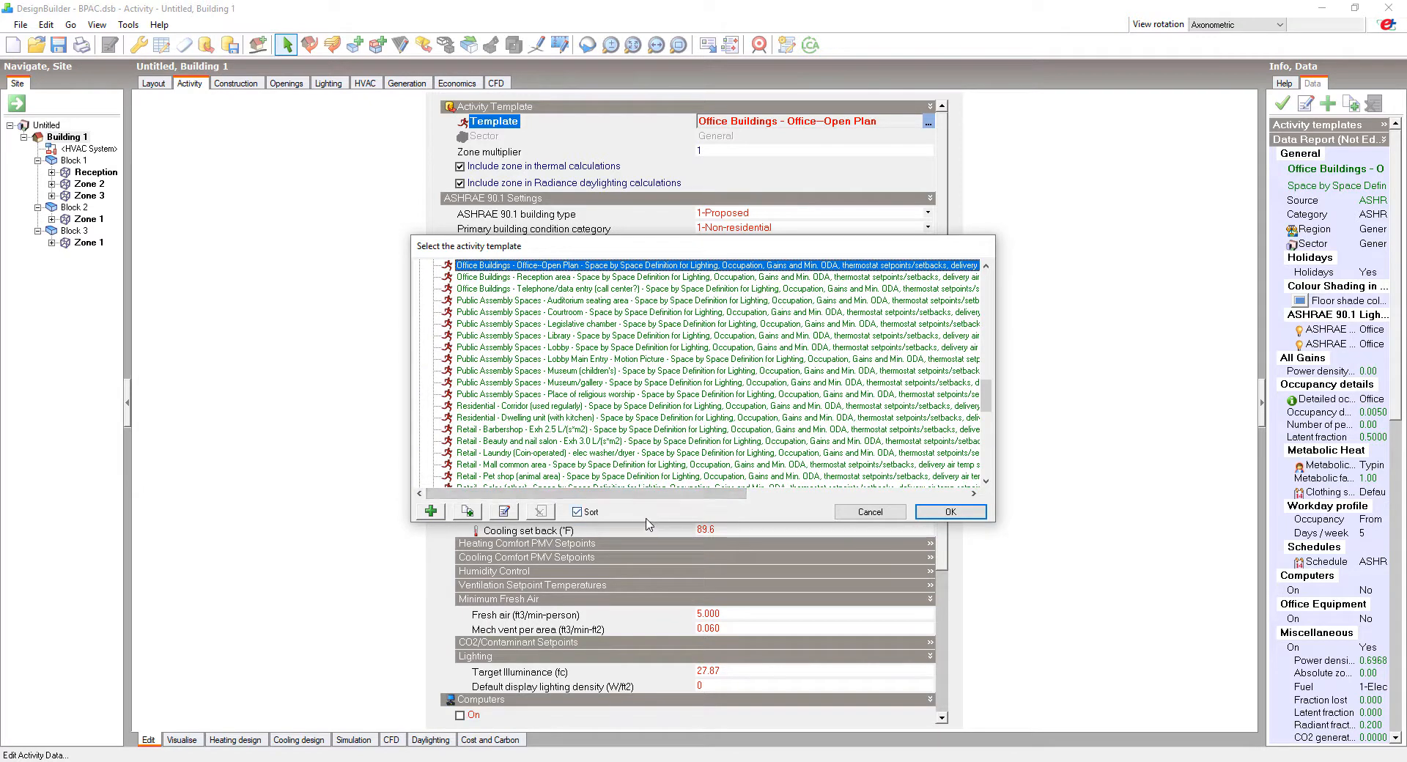
{"action": "mouse_move", "coordinate": [989, 405]}
{"action": "left_mouse_down"}
{"action": "mouse_move", "coordinate": [1004, 284]}
{"action": "mouse_move", "coordinate": [995, 475]}
{"action": "mouse_move", "coordinate": [989, 387]}
{"action": "left_mouse_up"}
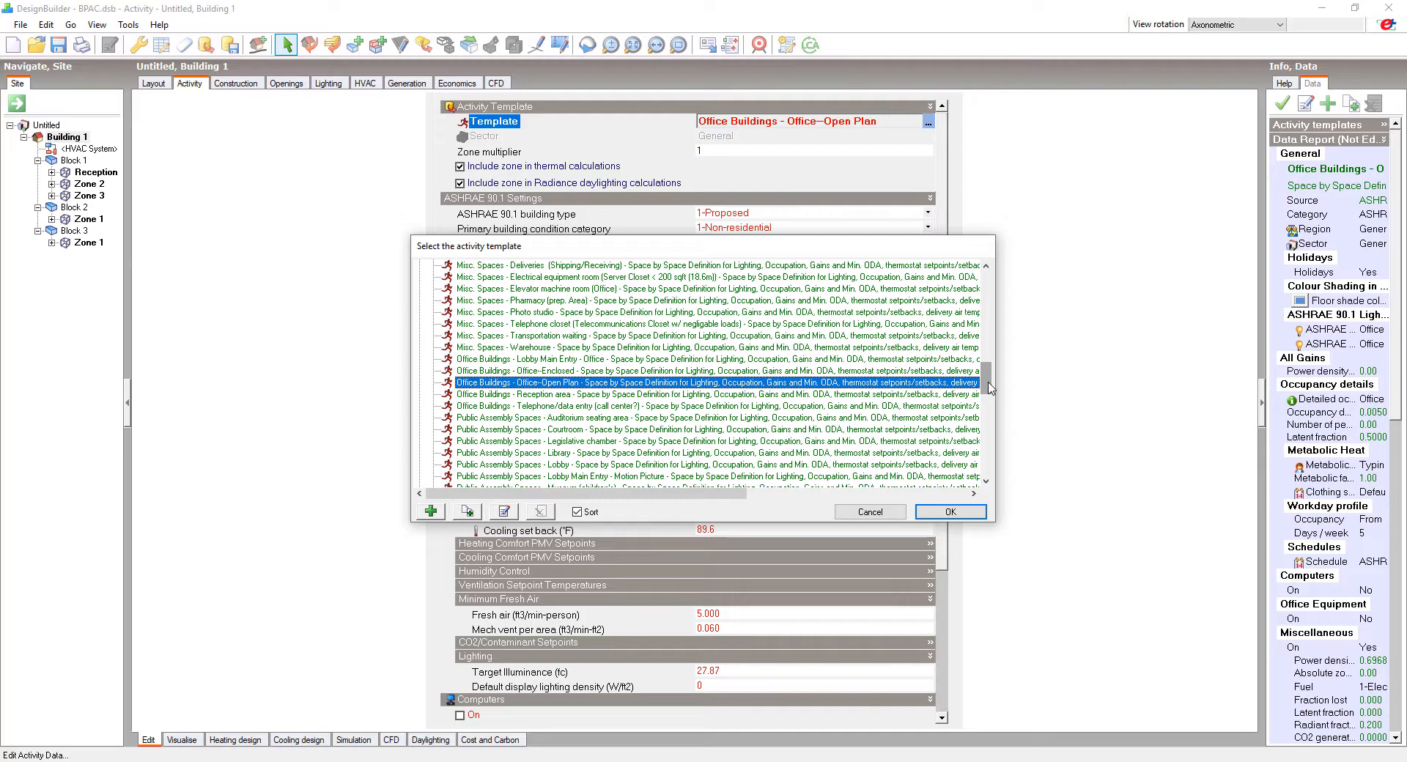
{"action": "left_click", "coordinate": [871, 512]}
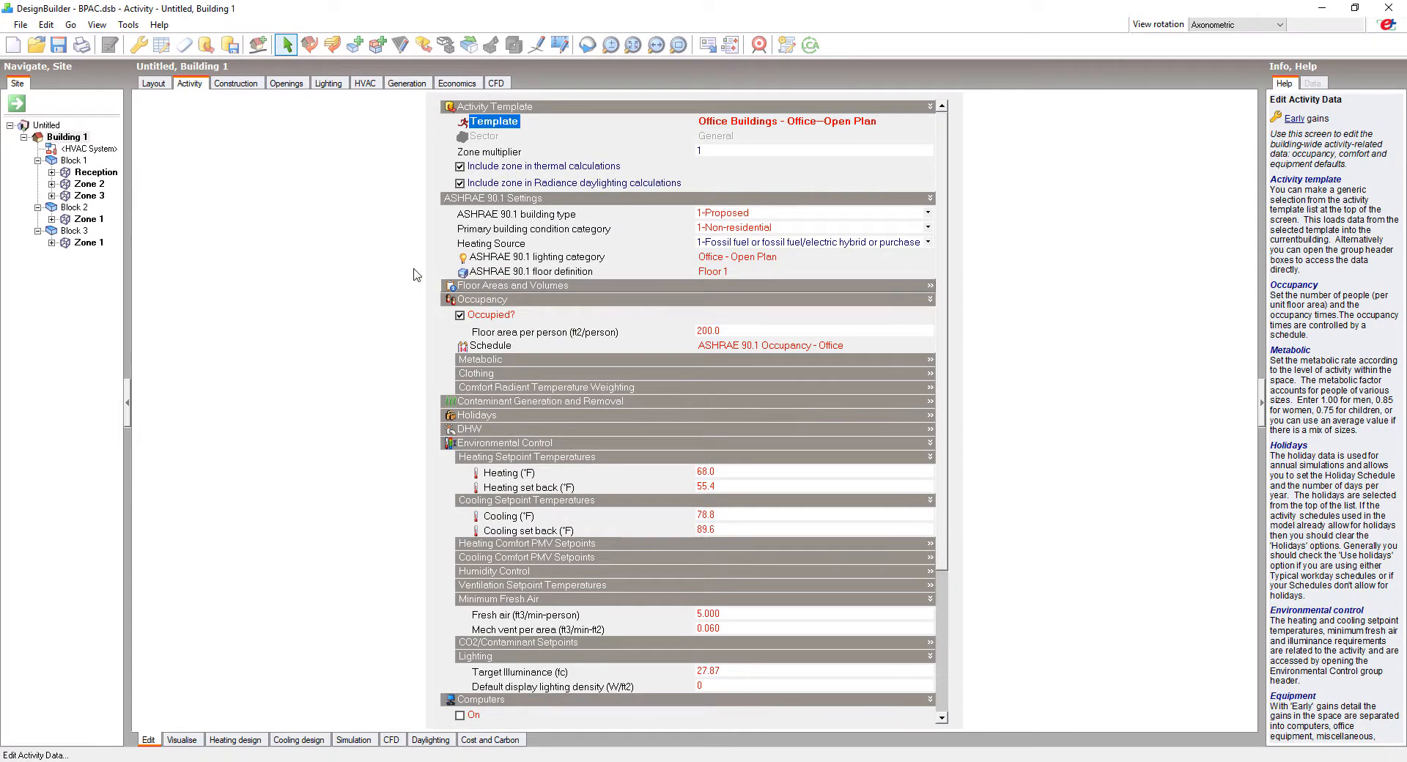
Assign the "Office Buildings - Reception area" activity template to Block 1's Reception zone and return to the Building 1 level.
{"action": "left_click", "coordinate": [96, 173]}
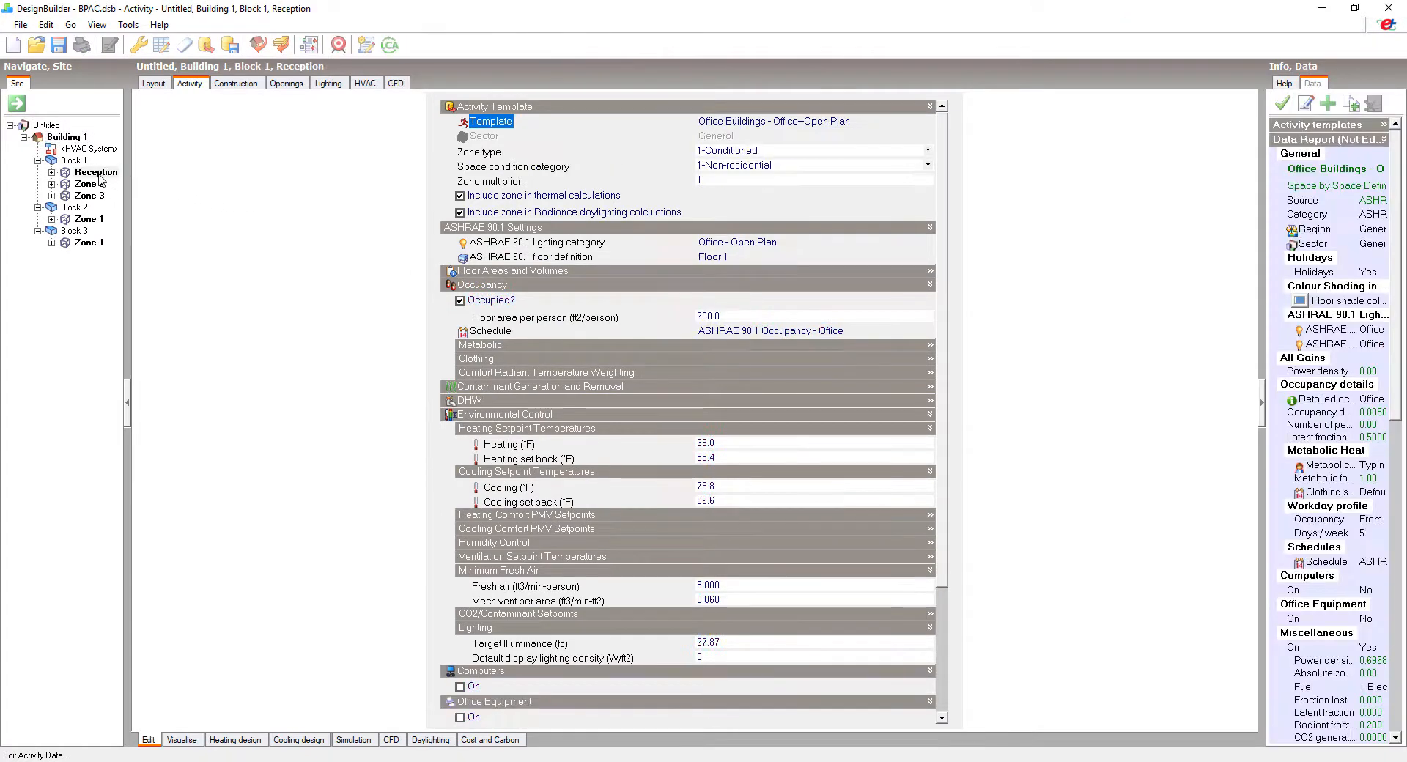
{"action": "left_click", "coordinate": [726, 126]}
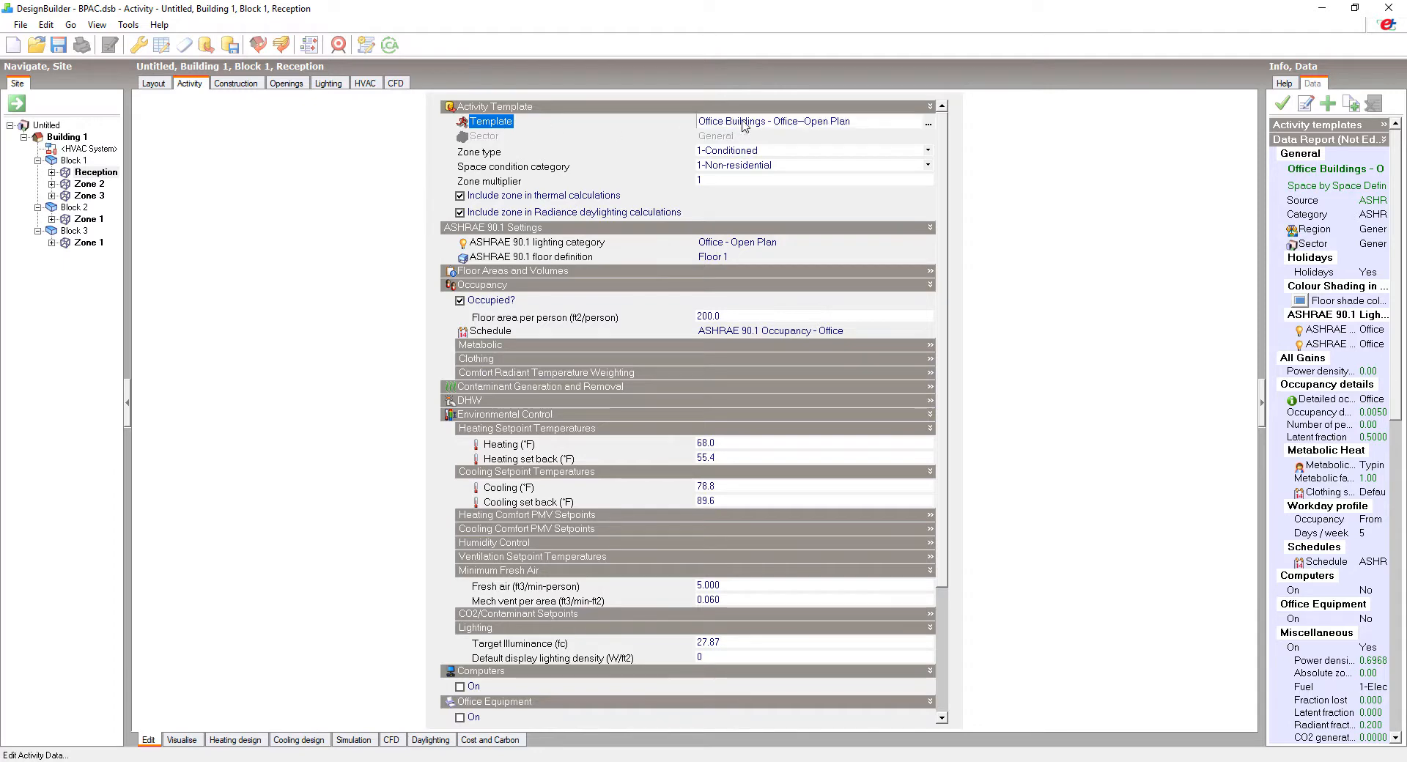
{"action": "left_click", "coordinate": [928, 124]}
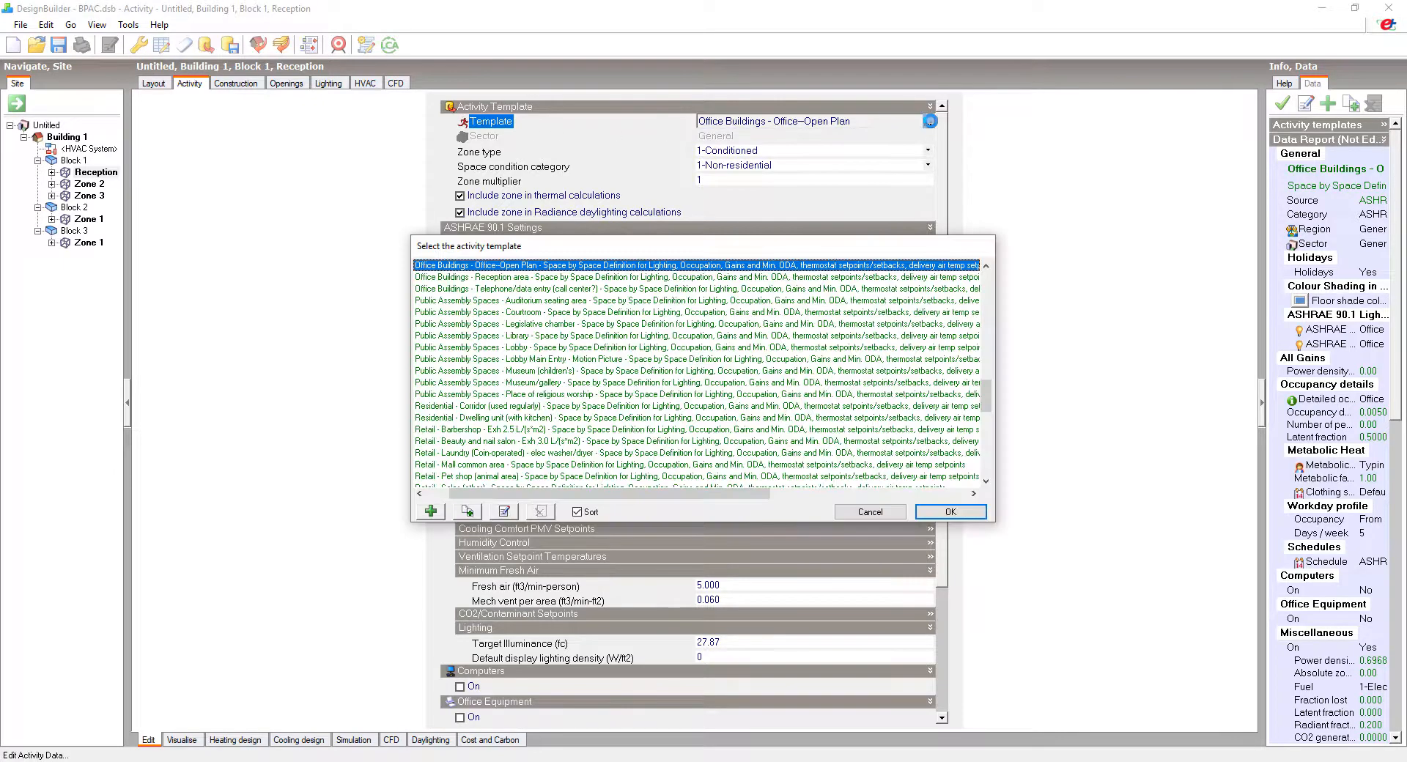
{"action": "left_click", "coordinate": [512, 278]}
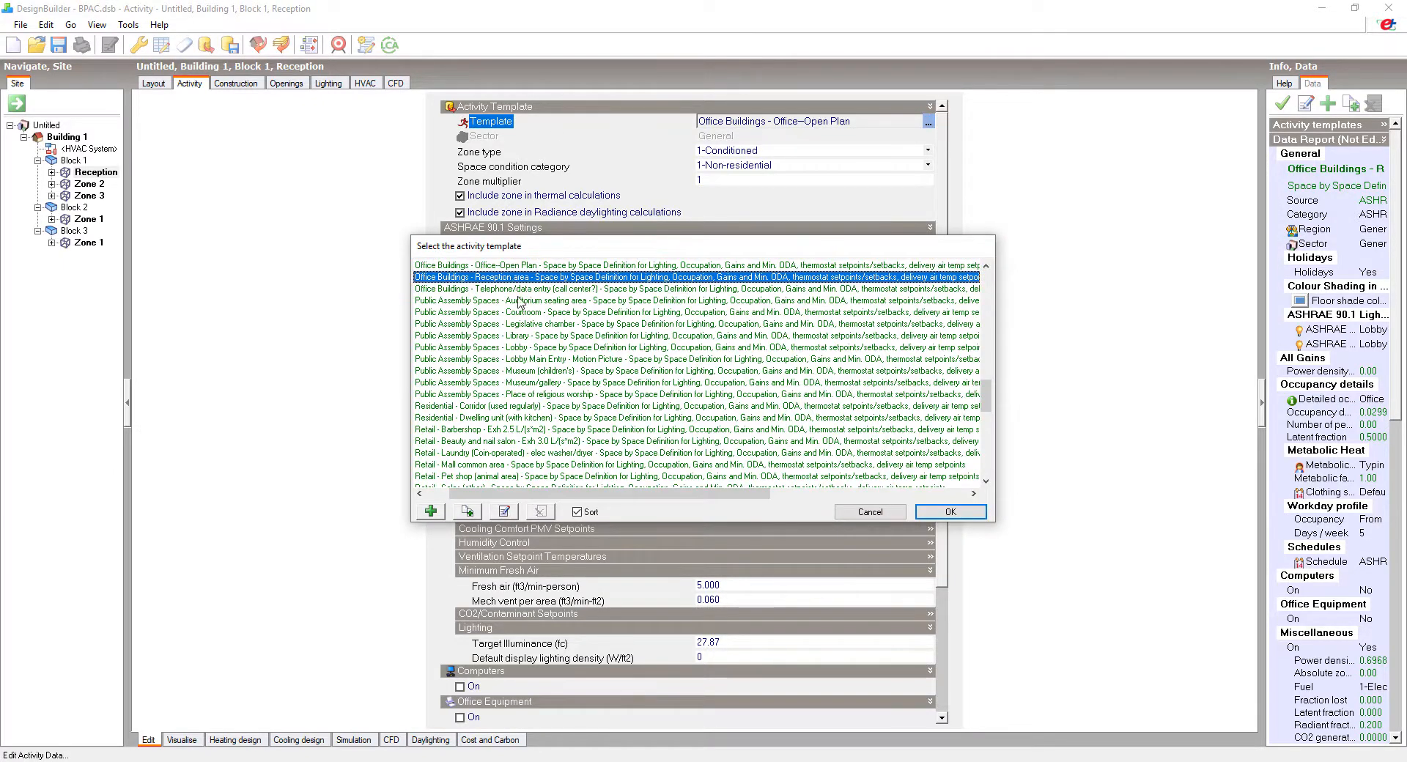
{"action": "left_click", "coordinate": [951, 513]}
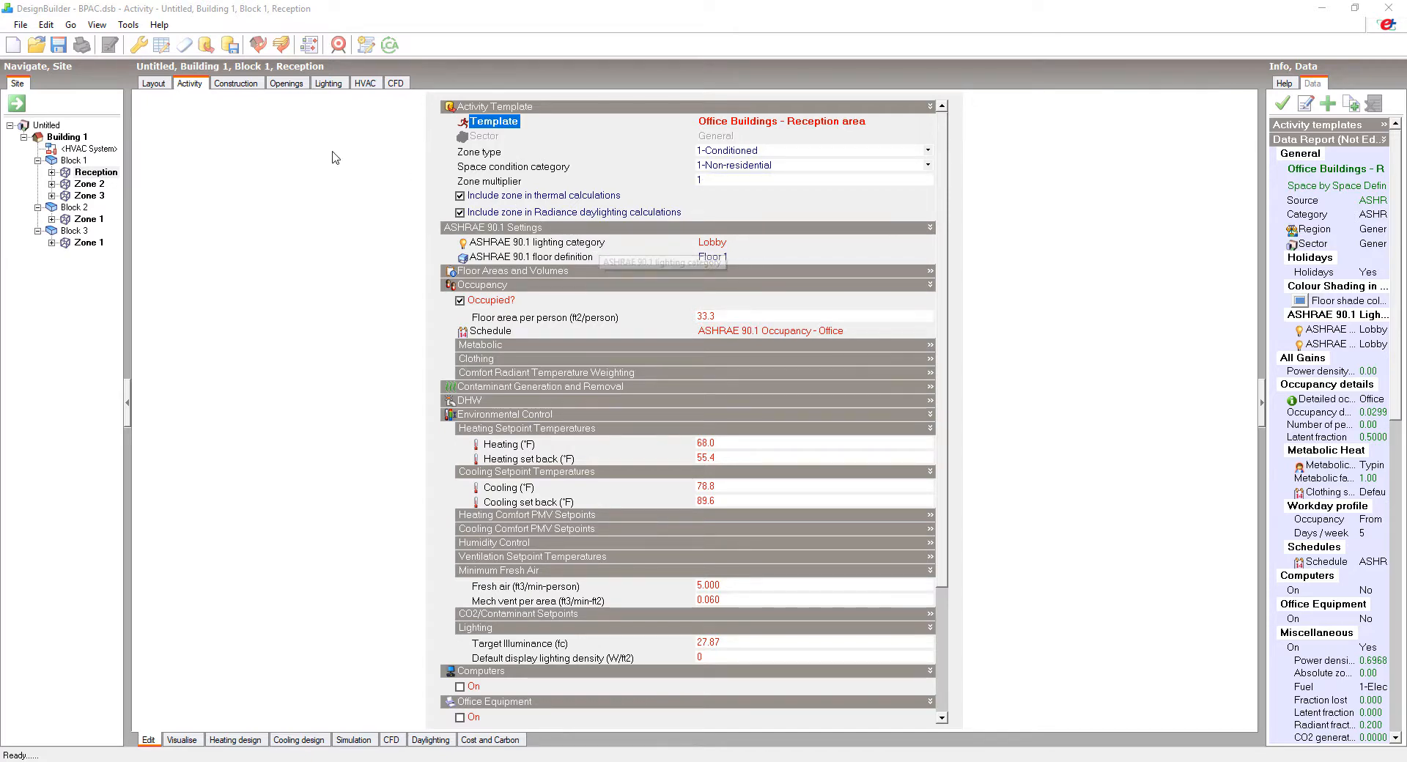
{"action": "left_click", "coordinate": [77, 139]}
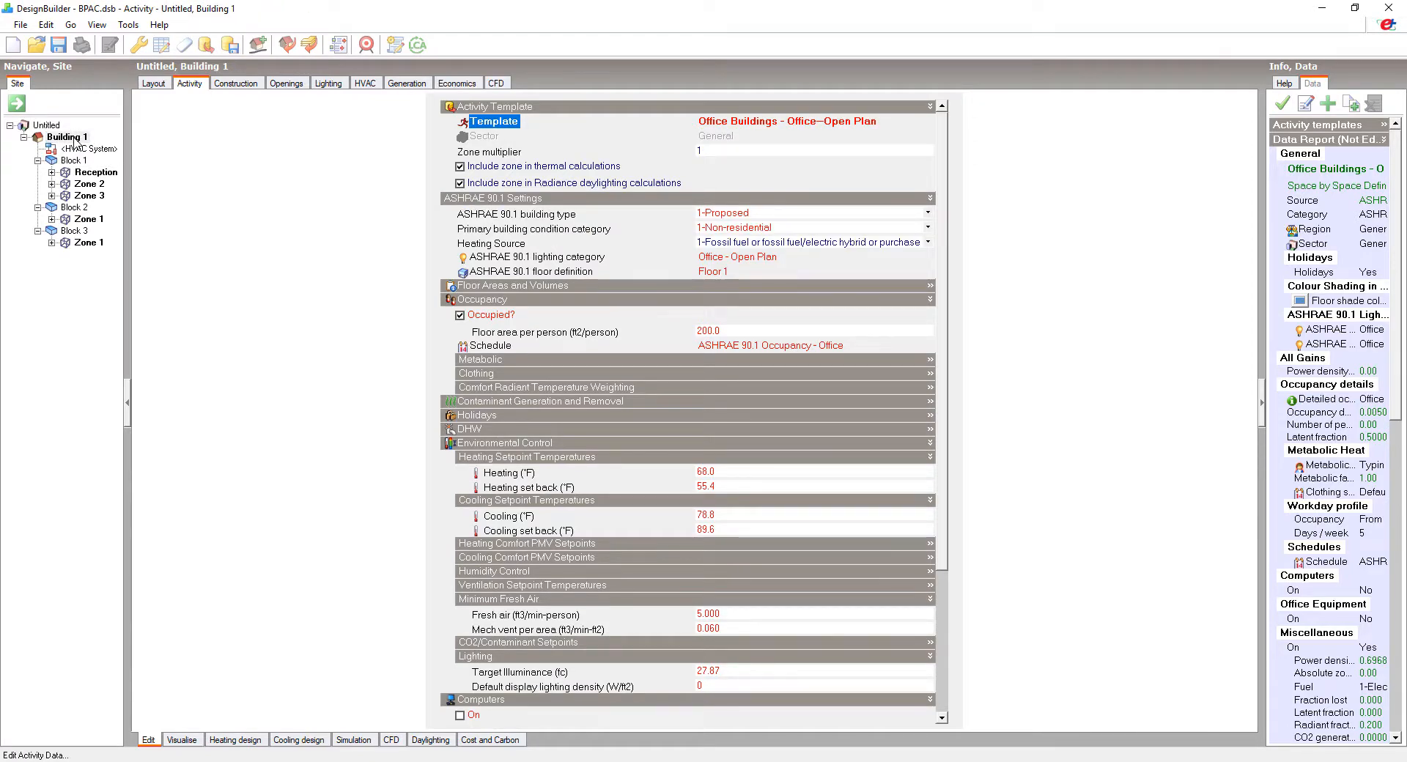
Assign the Early Design construction template "Best practice, Medium weight" to Building 1.
{"action": "left_click", "coordinate": [235, 83]}
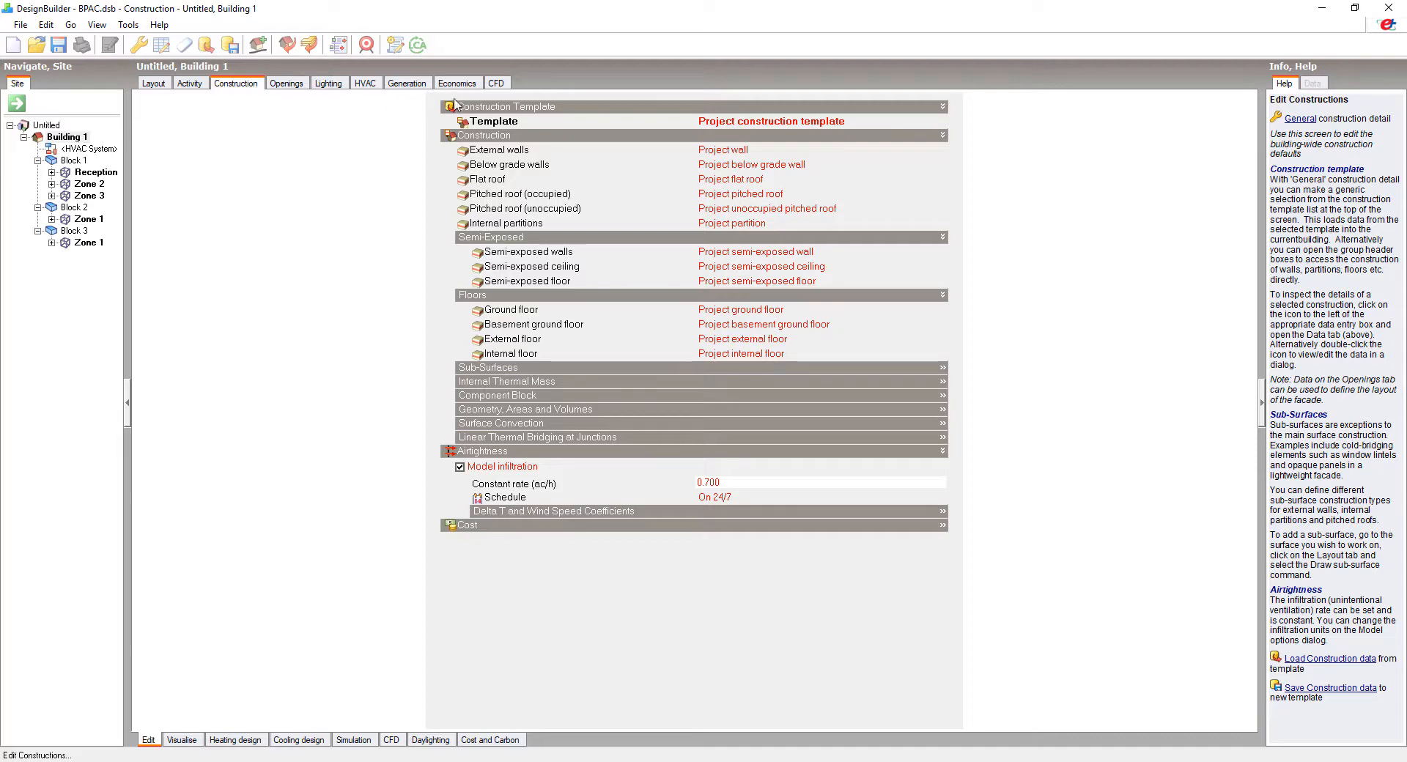
{"action": "left_click", "coordinate": [730, 126]}
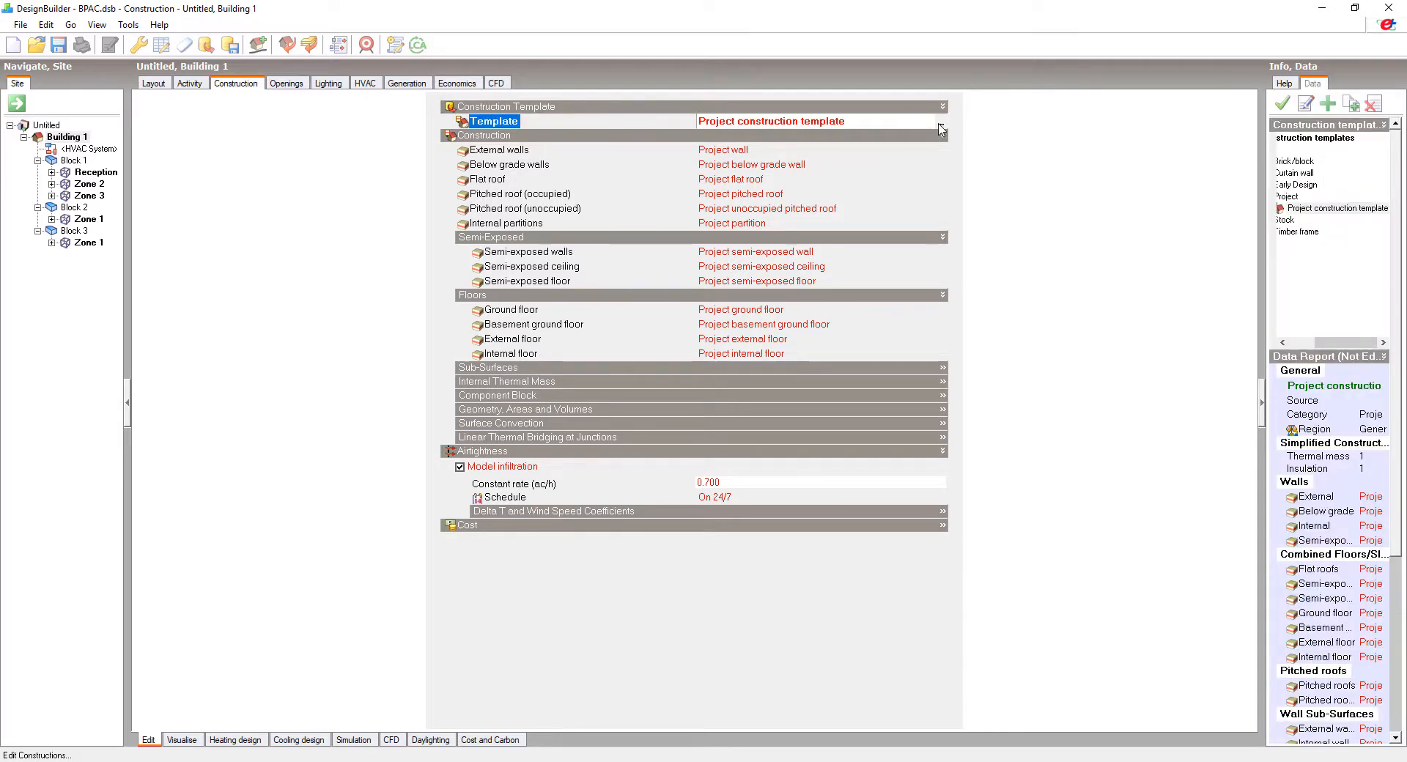
{"action": "left_click", "coordinate": [941, 123]}
{"action": "left_click", "coordinate": [420, 301]}
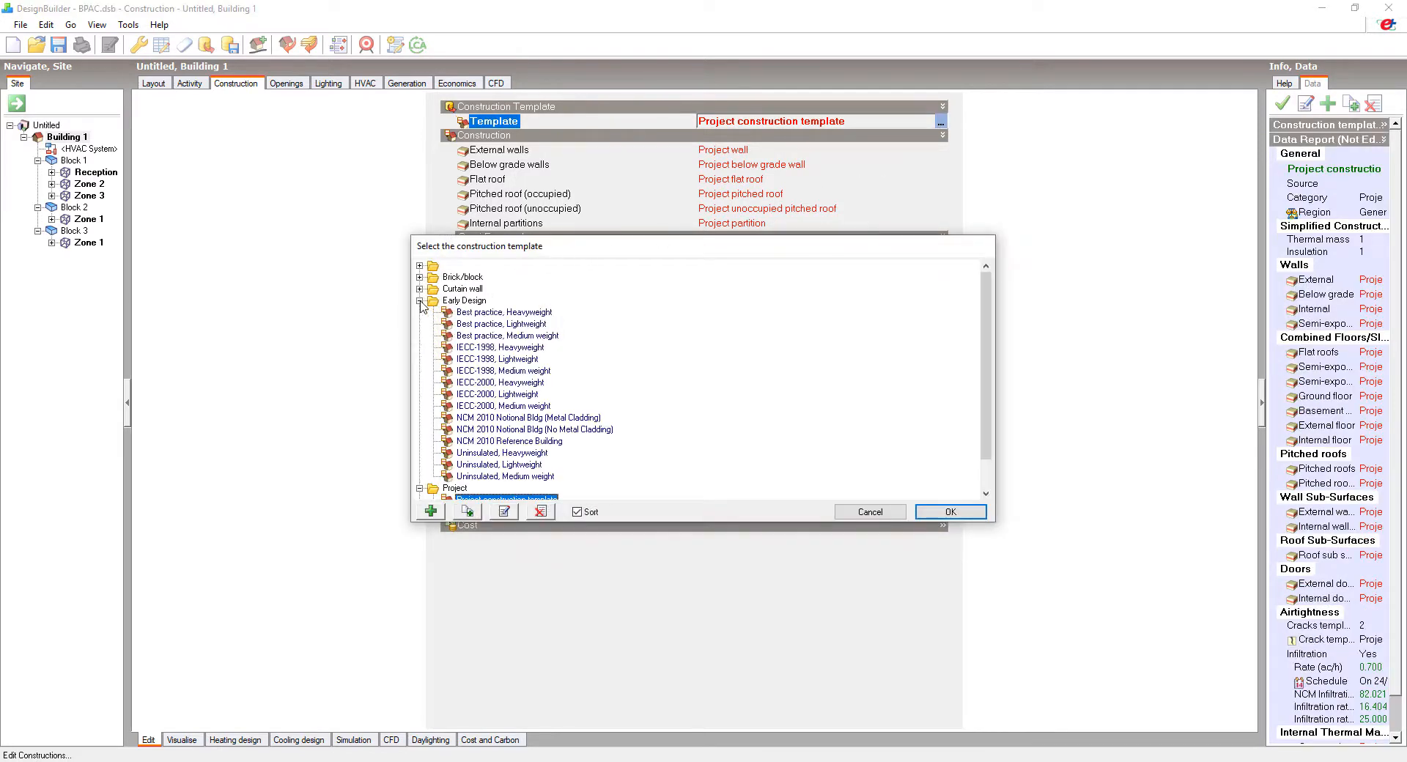
{"action": "left_click", "coordinate": [488, 336]}
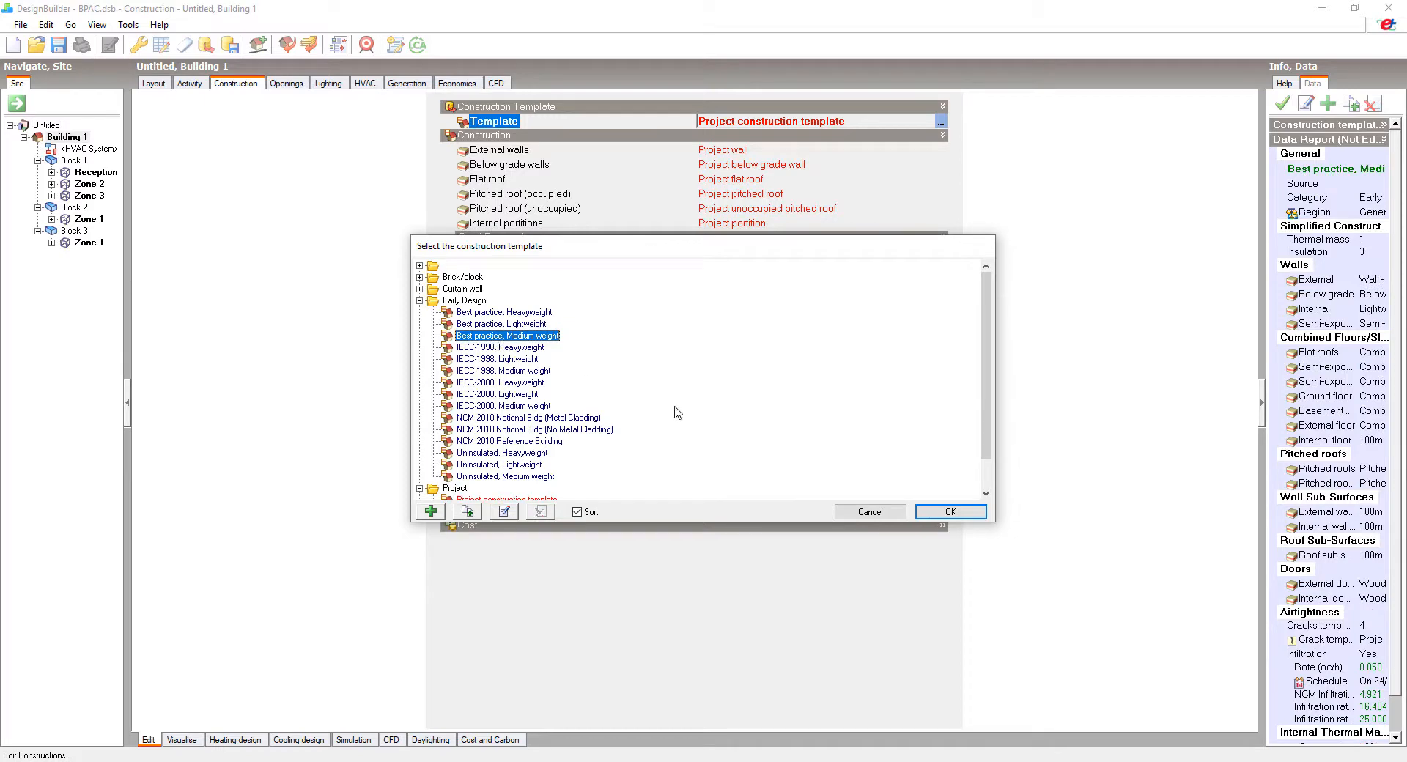
{"action": "left_click", "coordinate": [950, 513]}
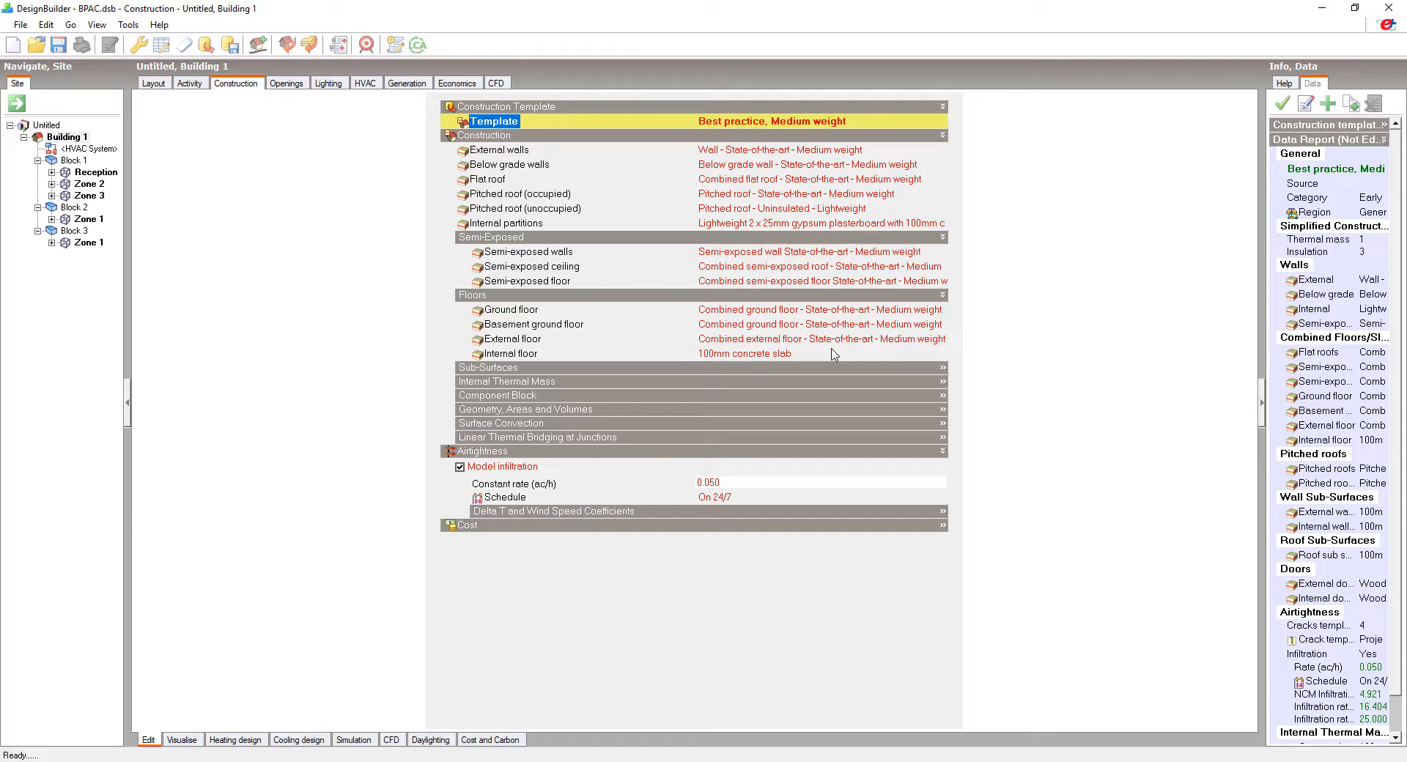
Copy the external walls' "Wall - State-of-the-art - Medium weight" construction and name the copy "DB wall".
{"action": "left_click", "coordinate": [712, 155]}
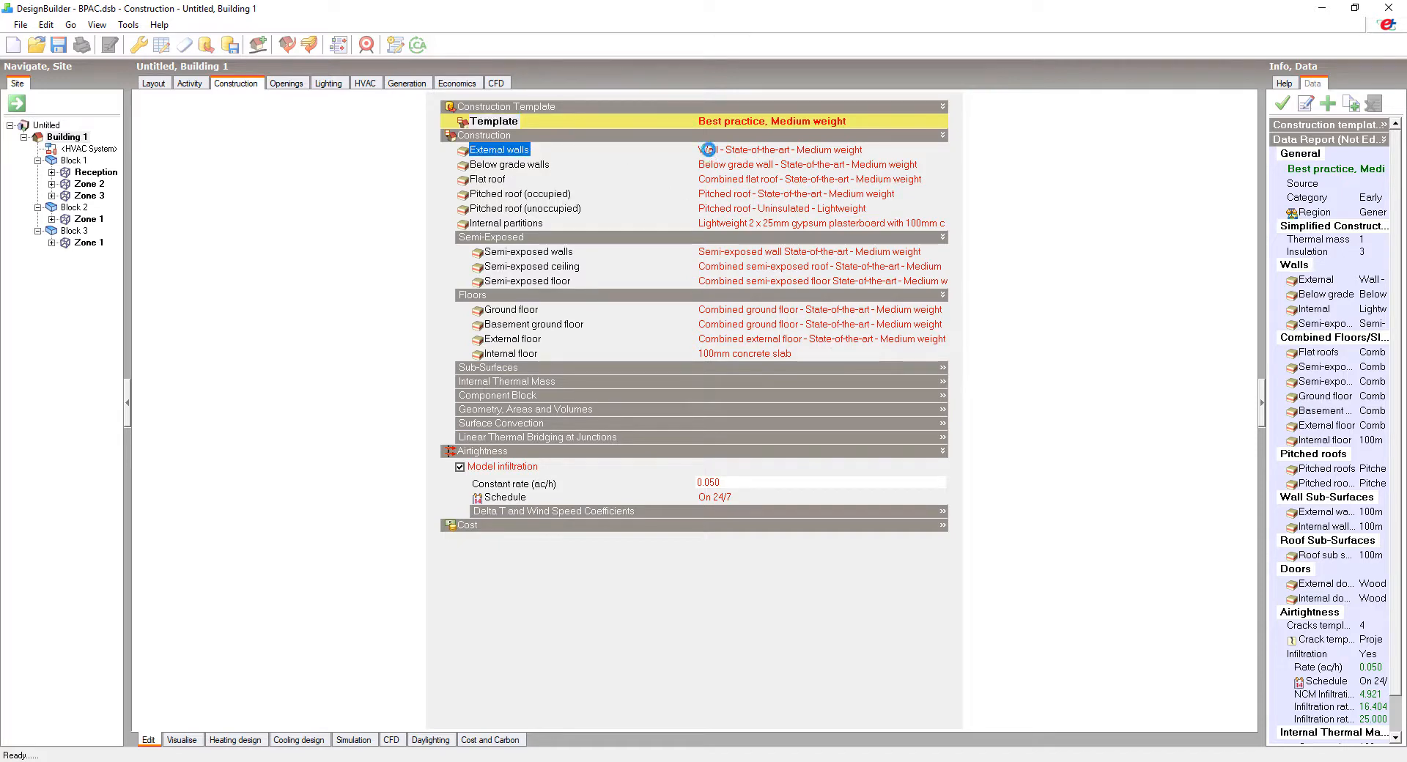
{"action": "left_click", "coordinate": [940, 153]}
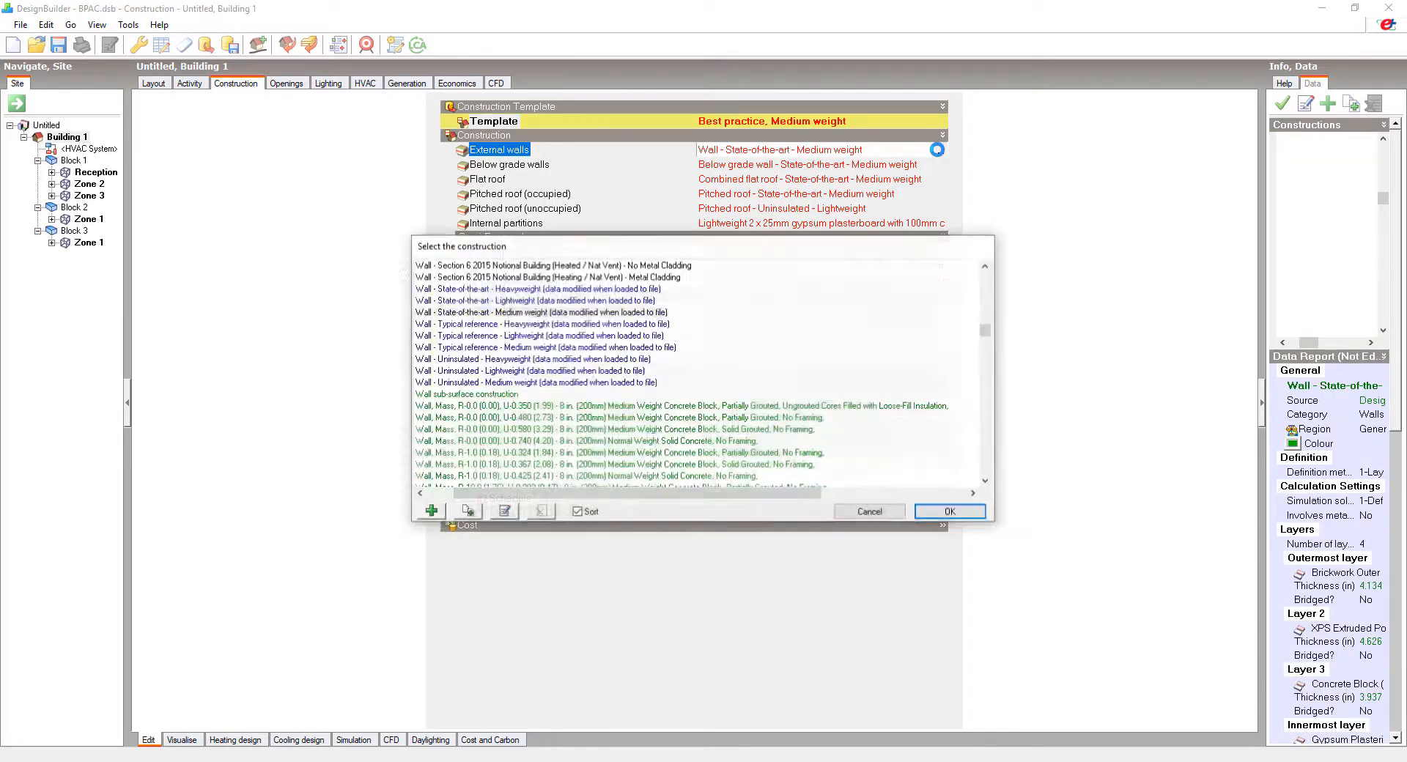
{"action": "mouse_move", "coordinate": [985, 330]}
{"action": "left_mouse_down"}
{"action": "mouse_move", "coordinate": [975, 284]}
{"action": "mouse_move", "coordinate": [983, 455]}
{"action": "mouse_move", "coordinate": [960, 331]}
{"action": "left_mouse_up"}
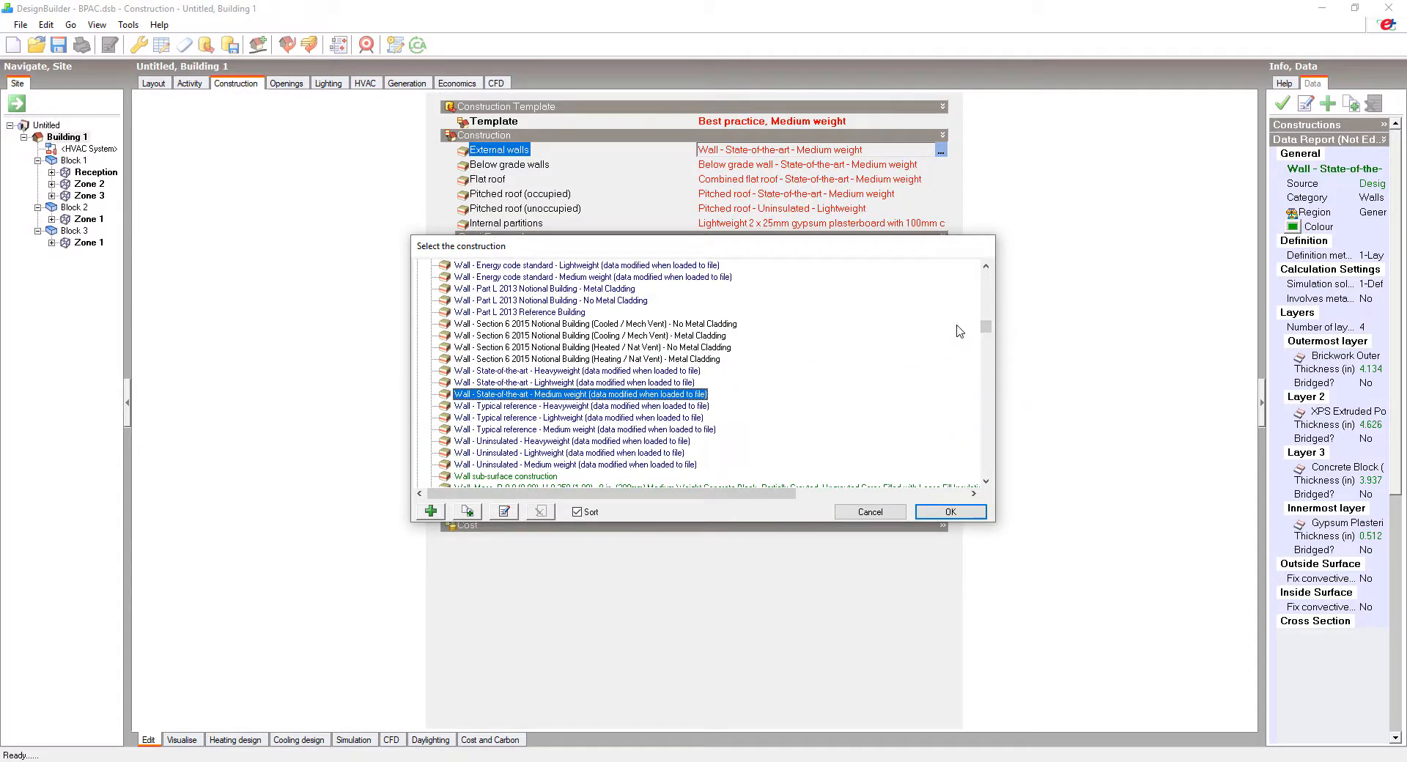
{"action": "left_click", "coordinate": [468, 513]}
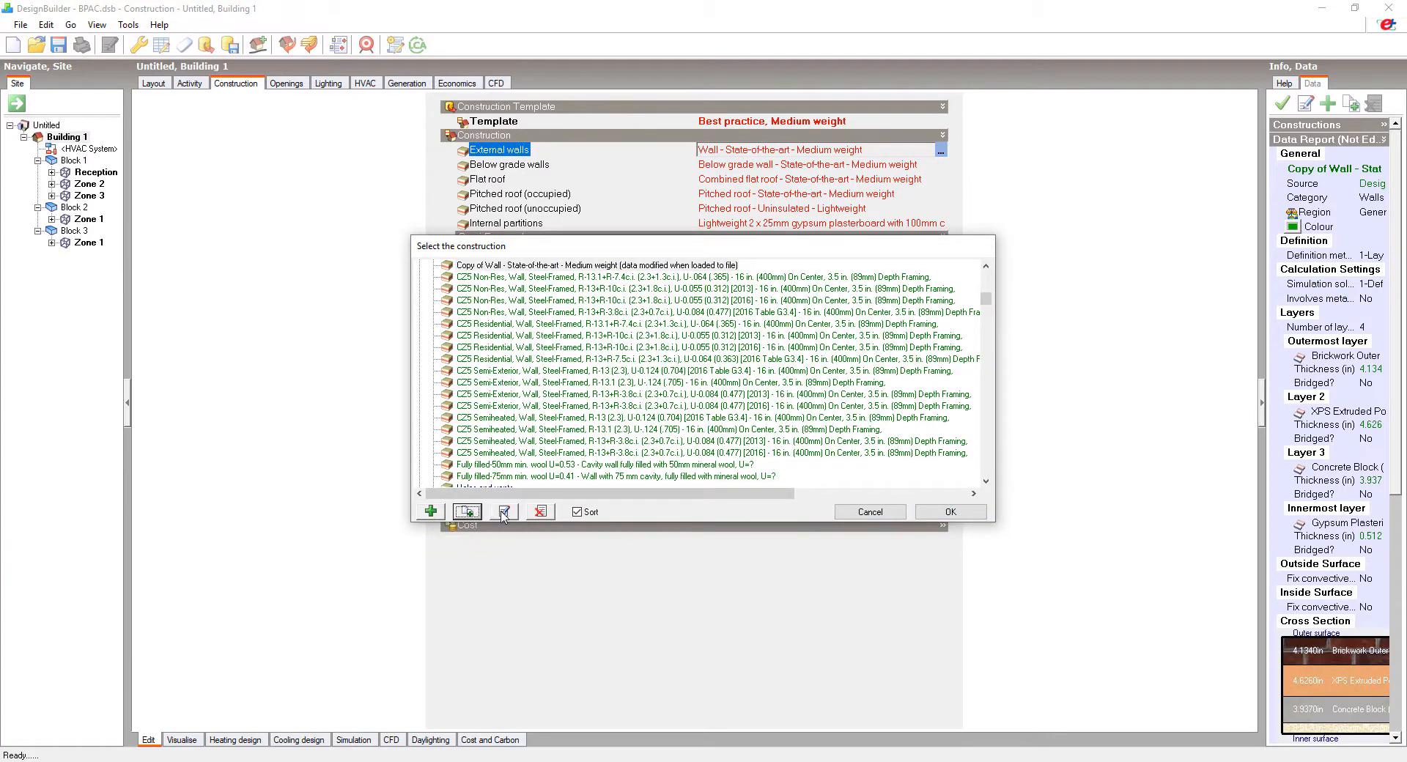
{"action": "left_click", "coordinate": [504, 513]}
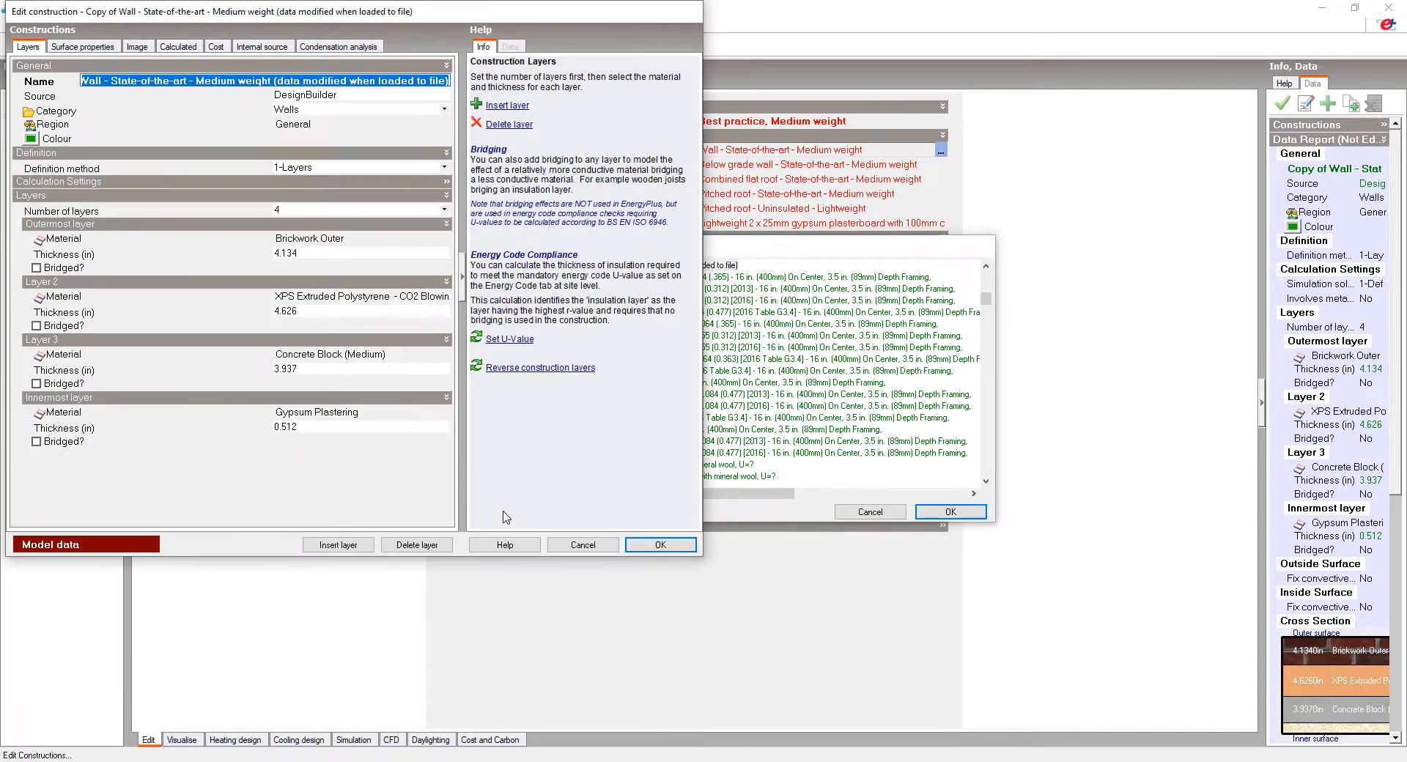
{"action": "type", "text": "DB wall"}
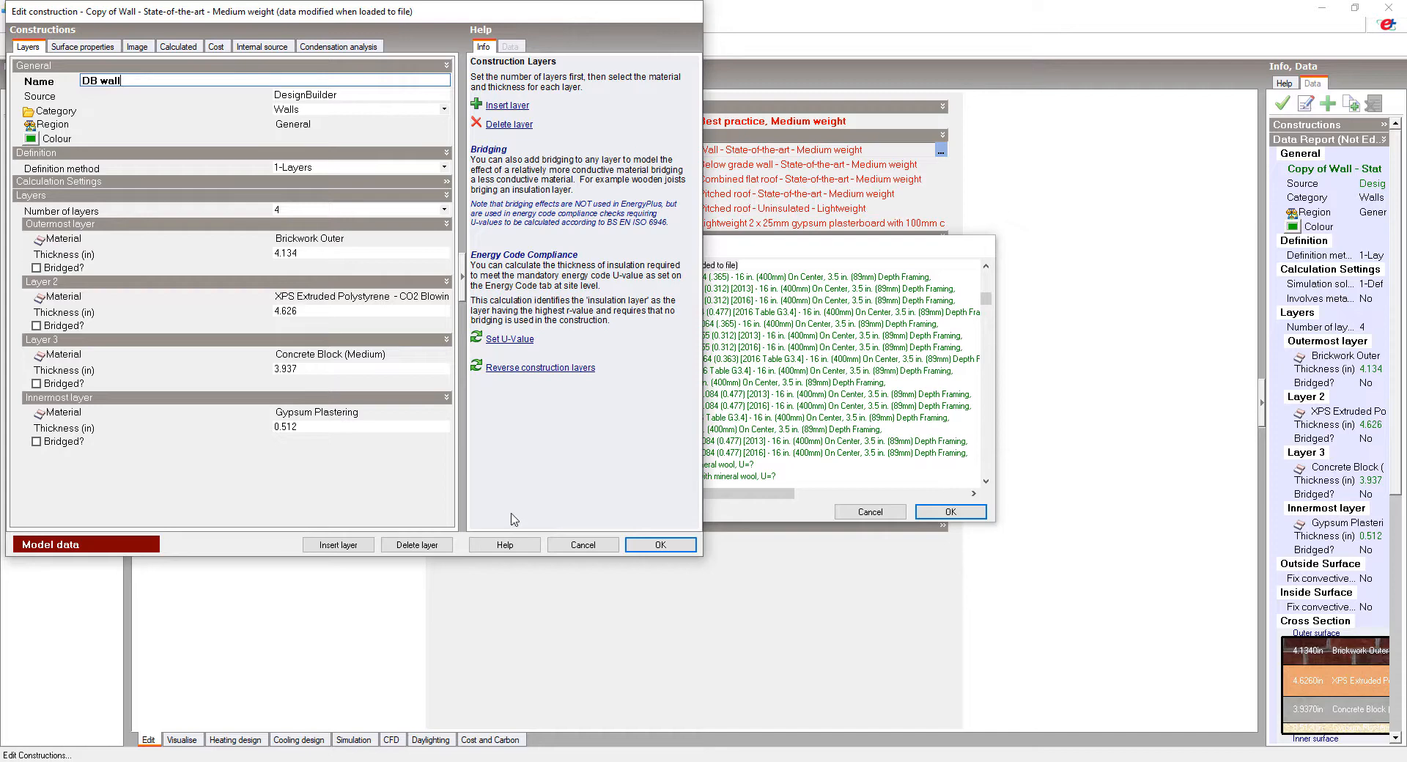
Change DB wall's Layer 2 material to EPS Expanded Polystyrene (Standard) and set its thickness to 5 in.
{"action": "left_click", "coordinate": [381, 297]}
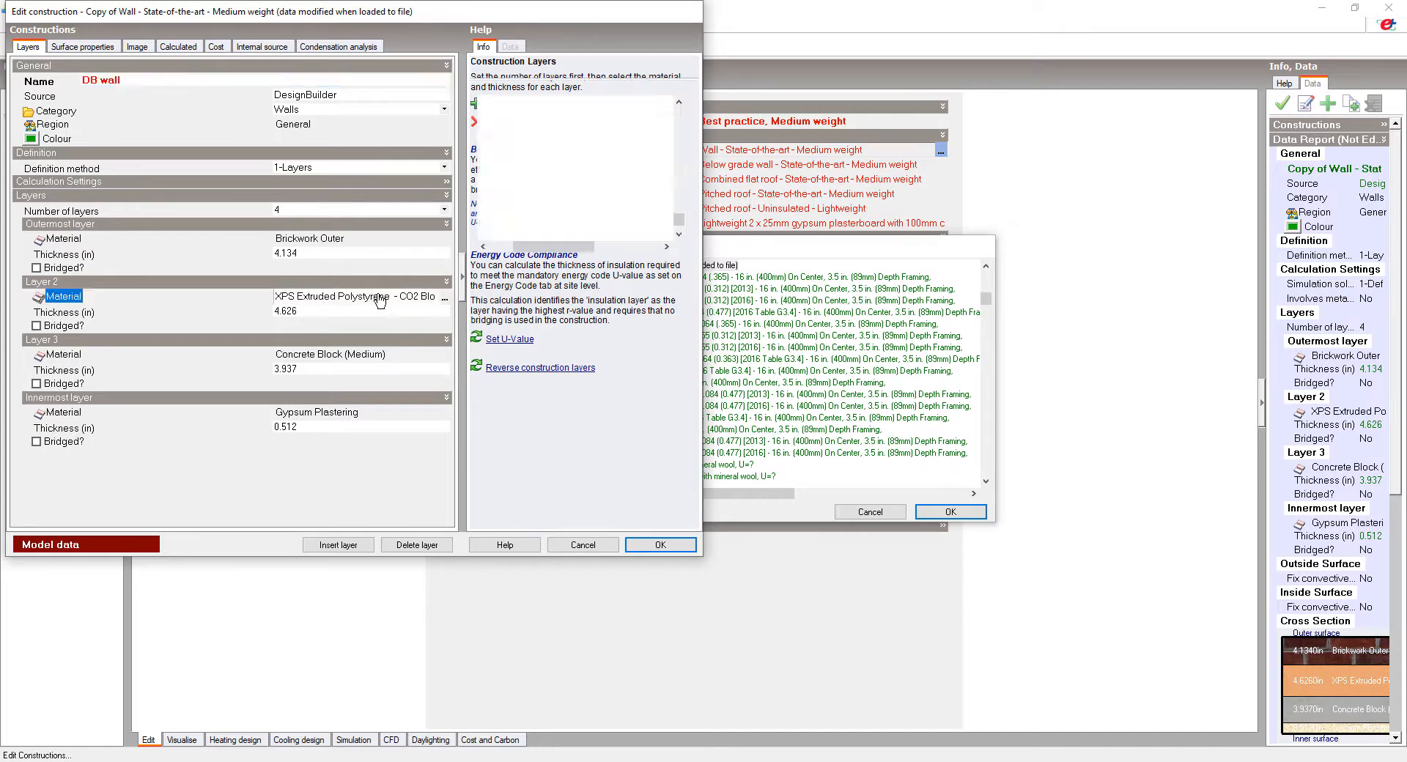
{"action": "left_click", "coordinate": [446, 299]}
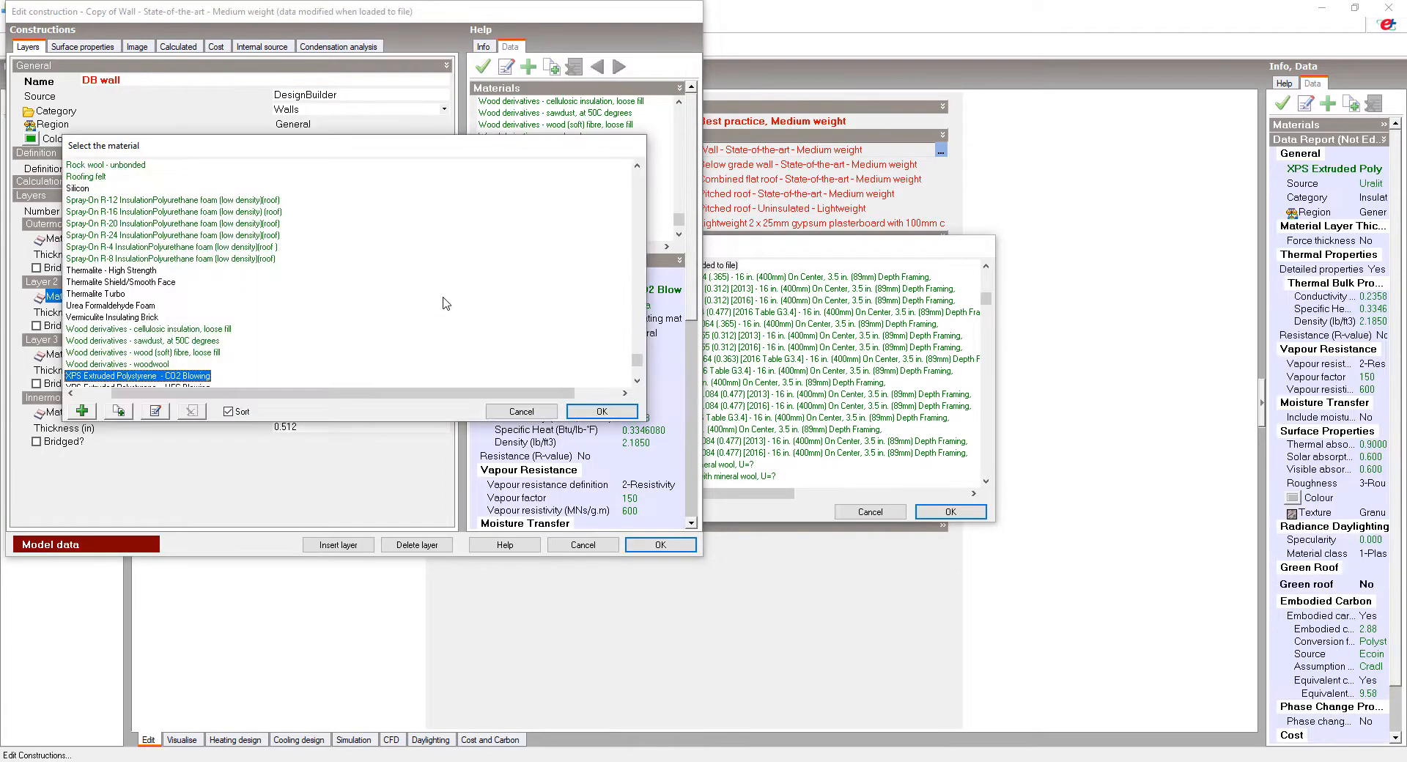
{"action": "left_click_drag", "start_coordinate": [637, 368], "coordinate": [636, 228]}
{"action": "left_click", "coordinate": [236, 294]}
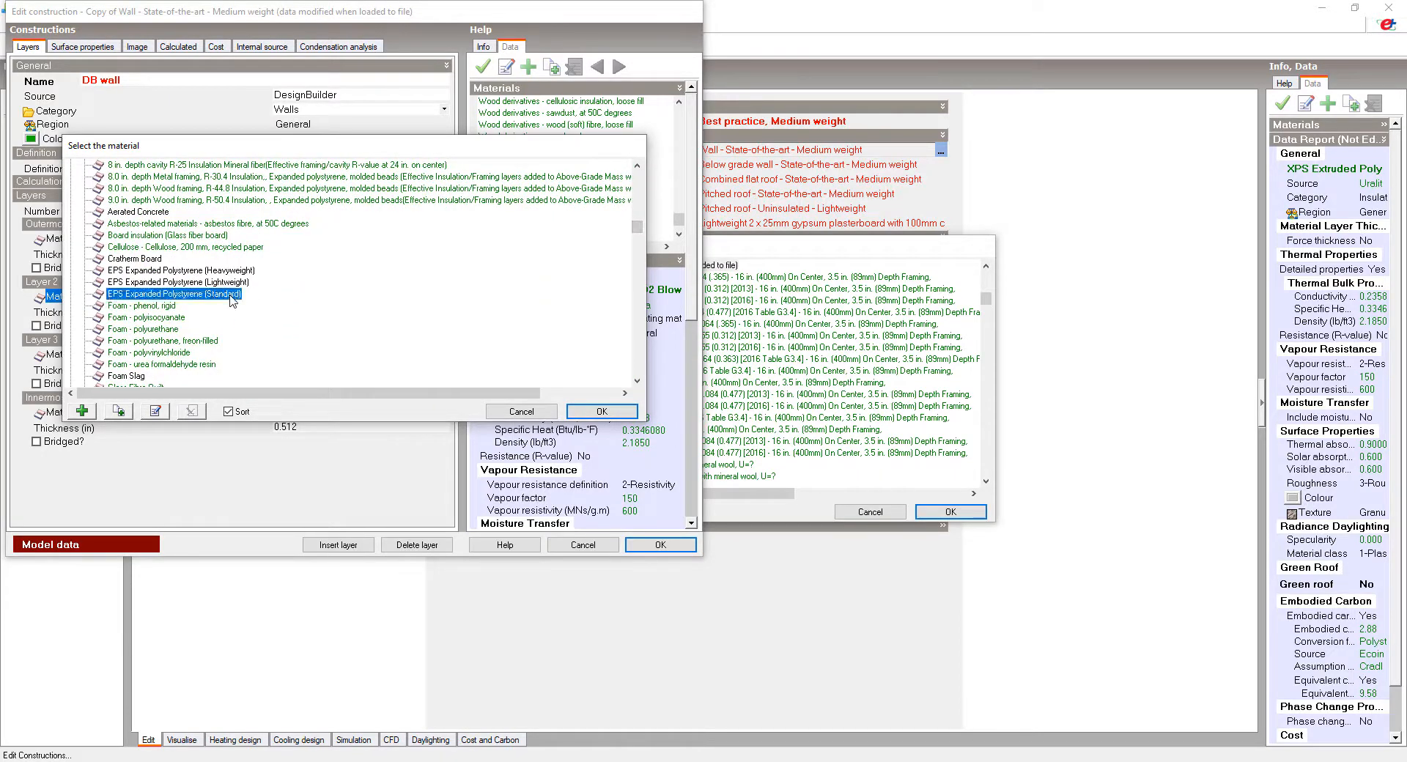
{"action": "left_click", "coordinate": [600, 412]}
{"action": "left_click", "coordinate": [284, 312]}
{"action": "type", "text": "5"}
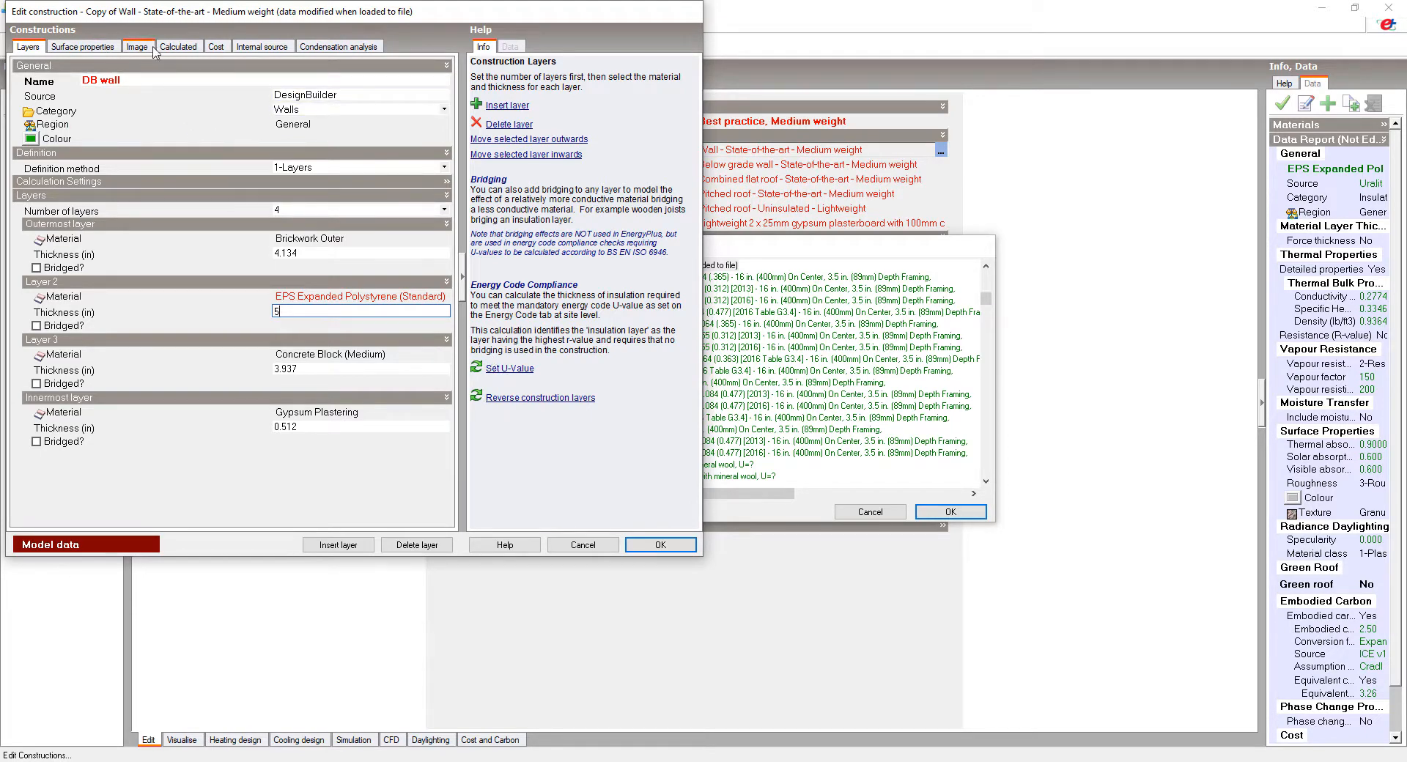
Keep DB wall's cost type at 1-Auto-calculate, save the construction and assign it to Building 1's external walls.
{"action": "left_click", "coordinate": [216, 47]}
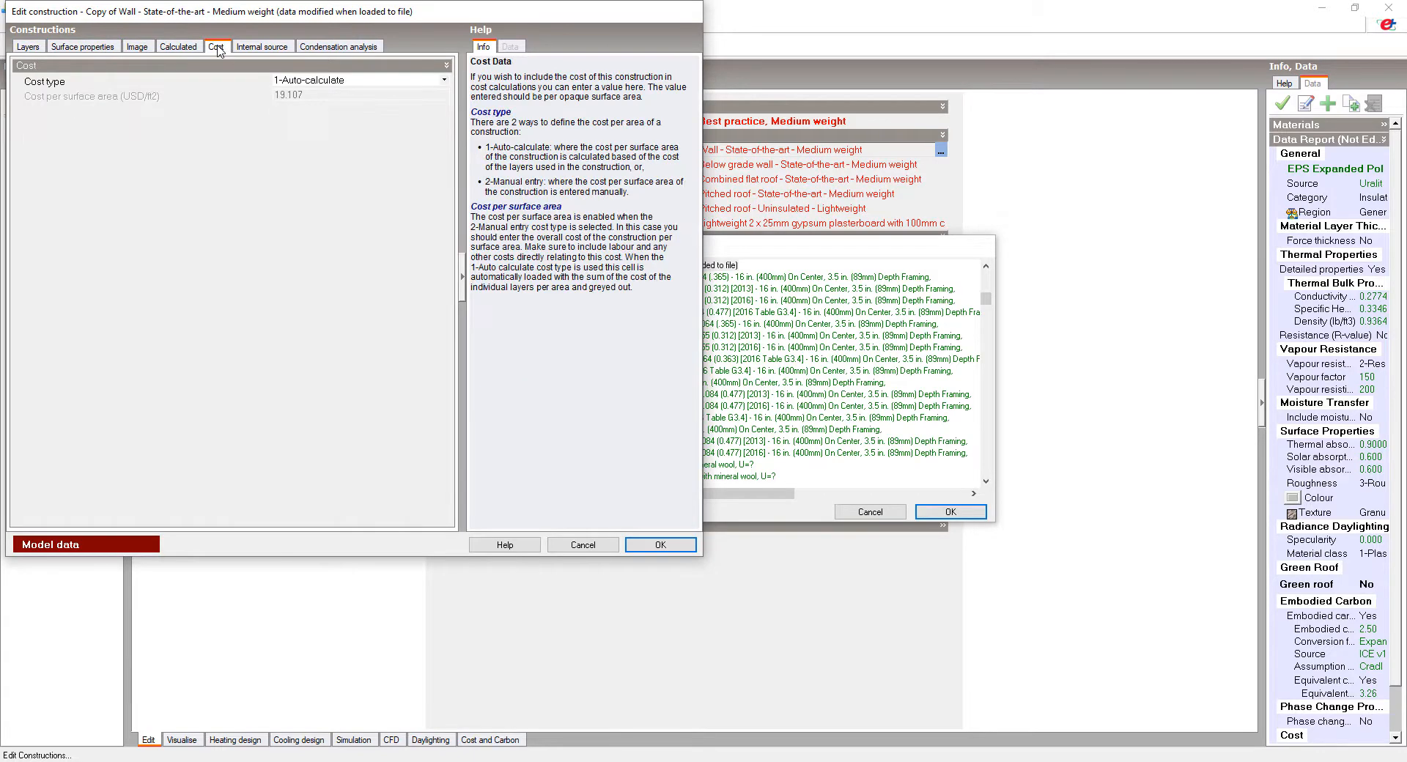
{"action": "left_click", "coordinate": [309, 81]}
{"action": "left_click", "coordinate": [309, 82]}
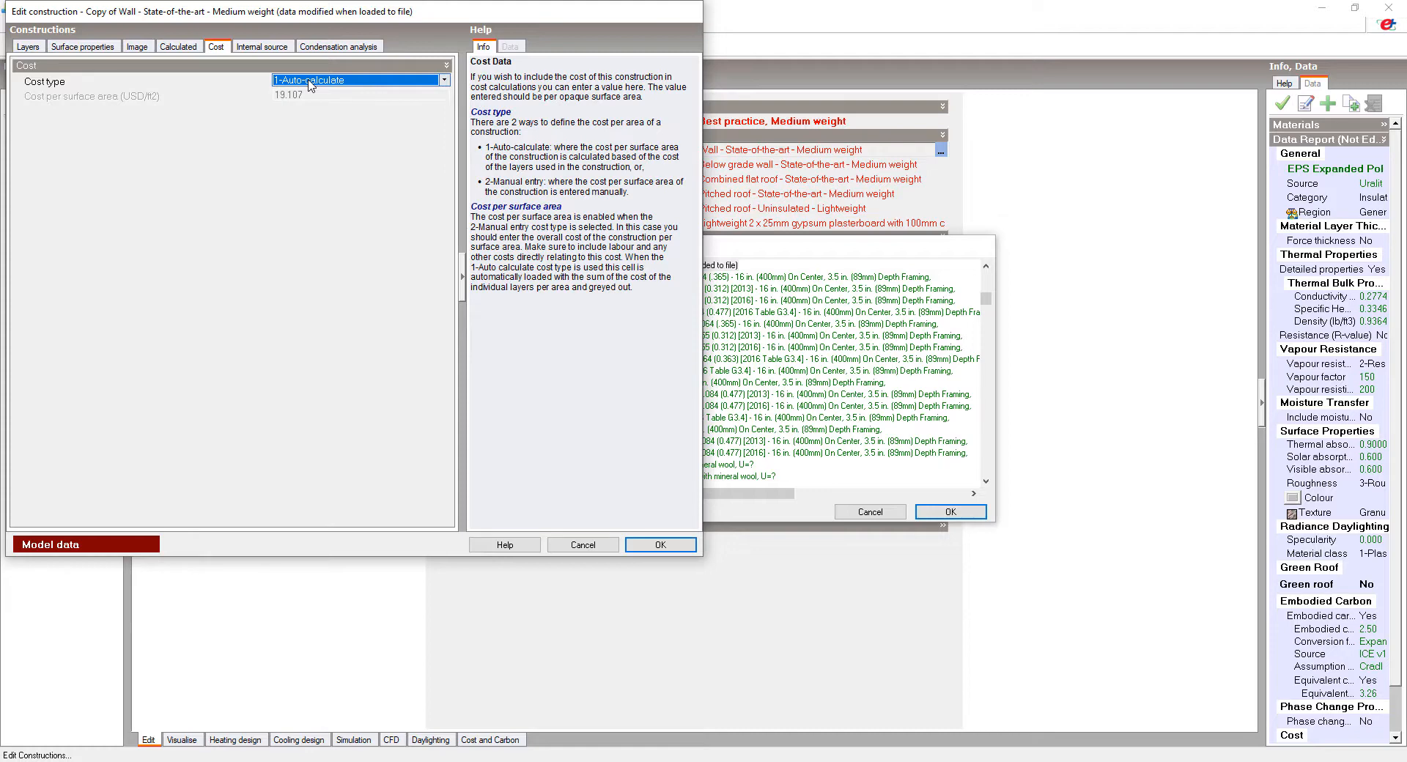
{"action": "left_click", "coordinate": [660, 546]}
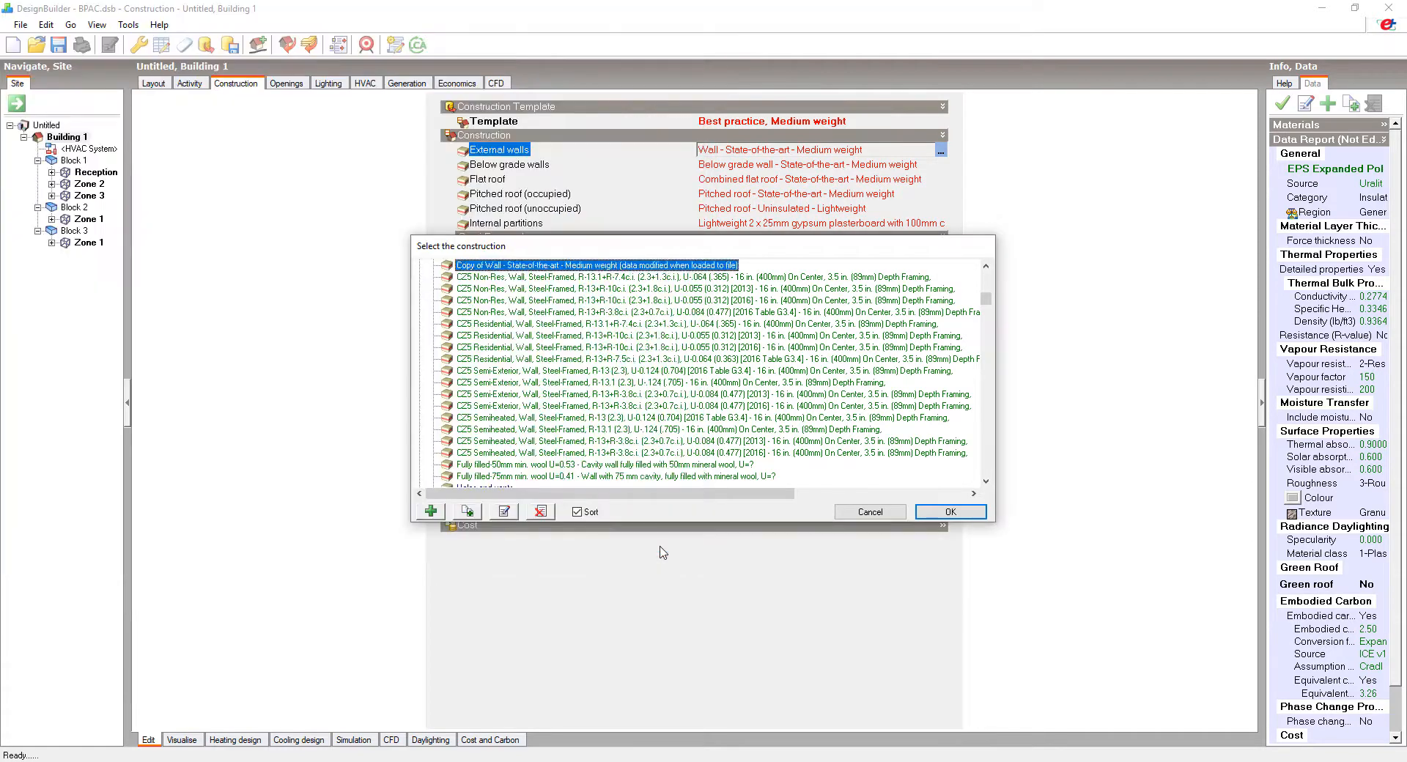
{"action": "left_click", "coordinate": [942, 514]}
{"action": "left_click", "coordinate": [721, 482]}
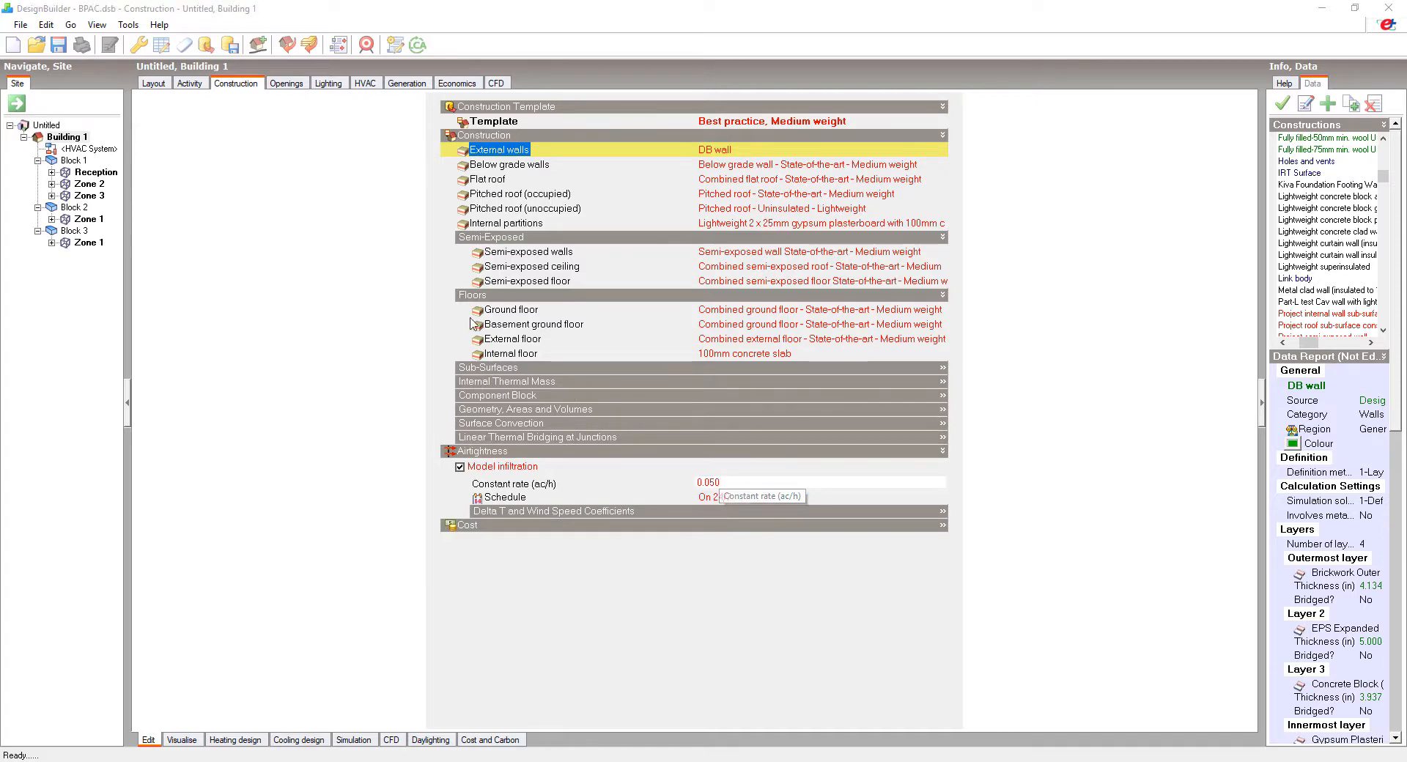
Draw an extruded component block of the Ground type against the base of Block 1's long wall, reaching past the corner.
{"action": "left_click", "coordinate": [154, 84]}
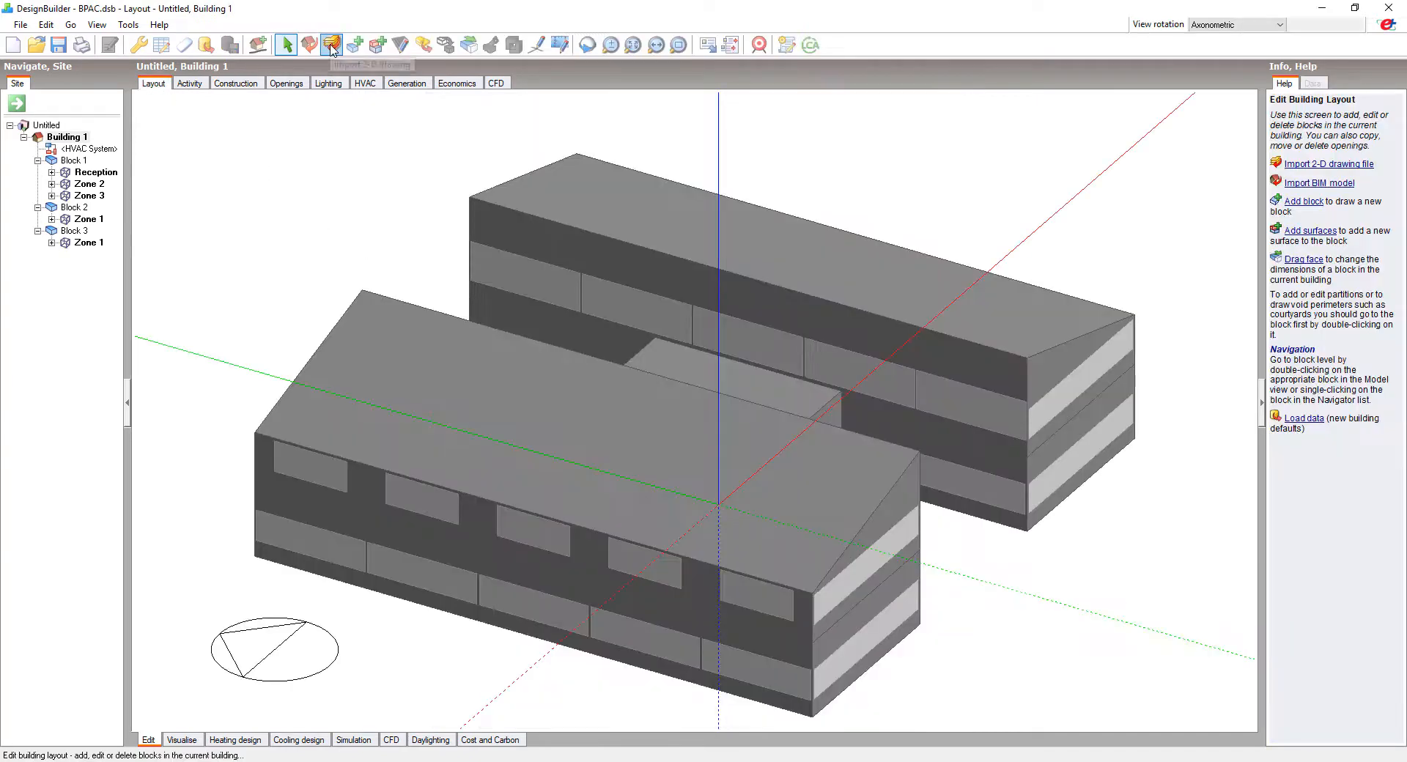
{"action": "left_click", "coordinate": [587, 44]}
{"action": "left_click_drag", "start_coordinate": [337, 222], "coordinate": [770, 205]}
{"action": "left_click_drag", "start_coordinate": [728, 672], "coordinate": [708, 699]}
{"action": "scroll", "coordinate": [708, 699], "scroll_direction": "up", "scroll_amount": 5}
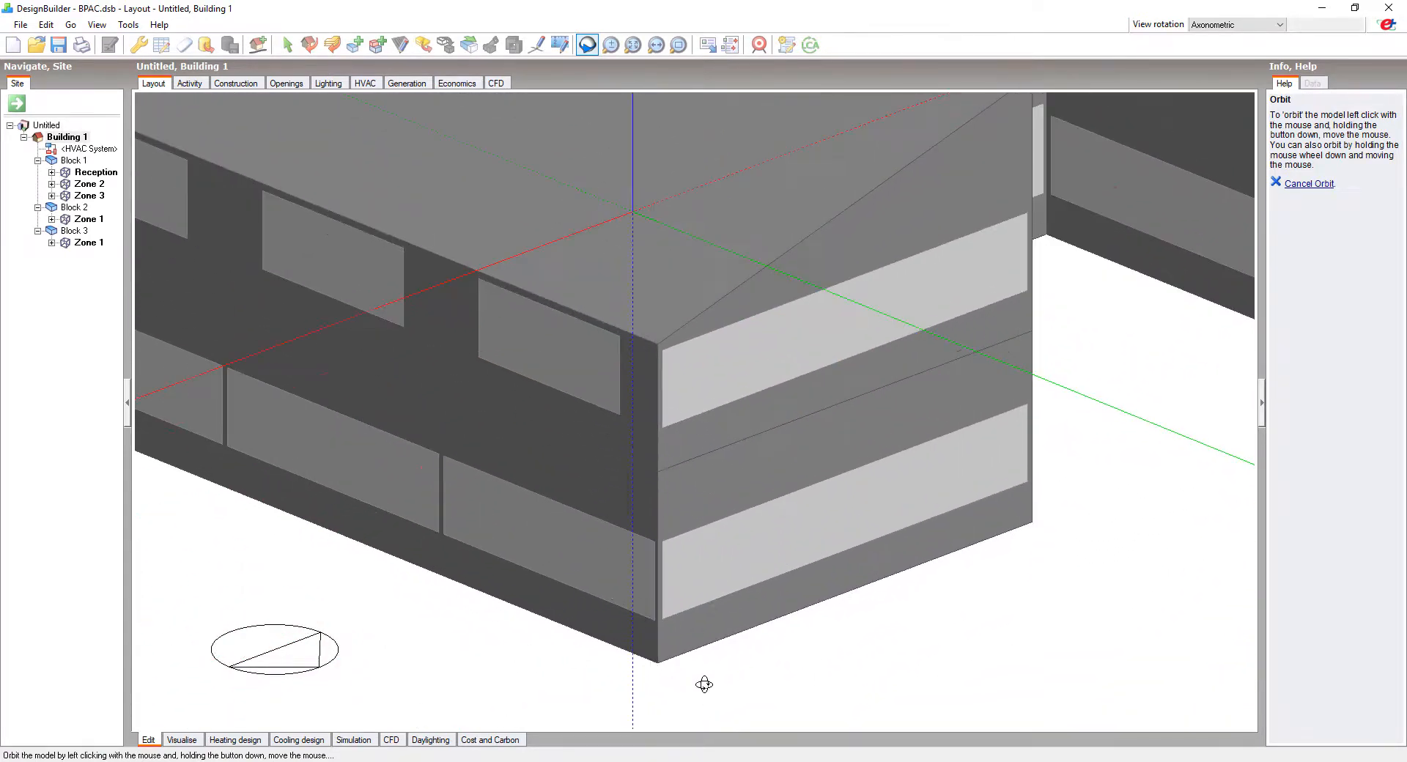
{"action": "left_click", "coordinate": [354, 45]}
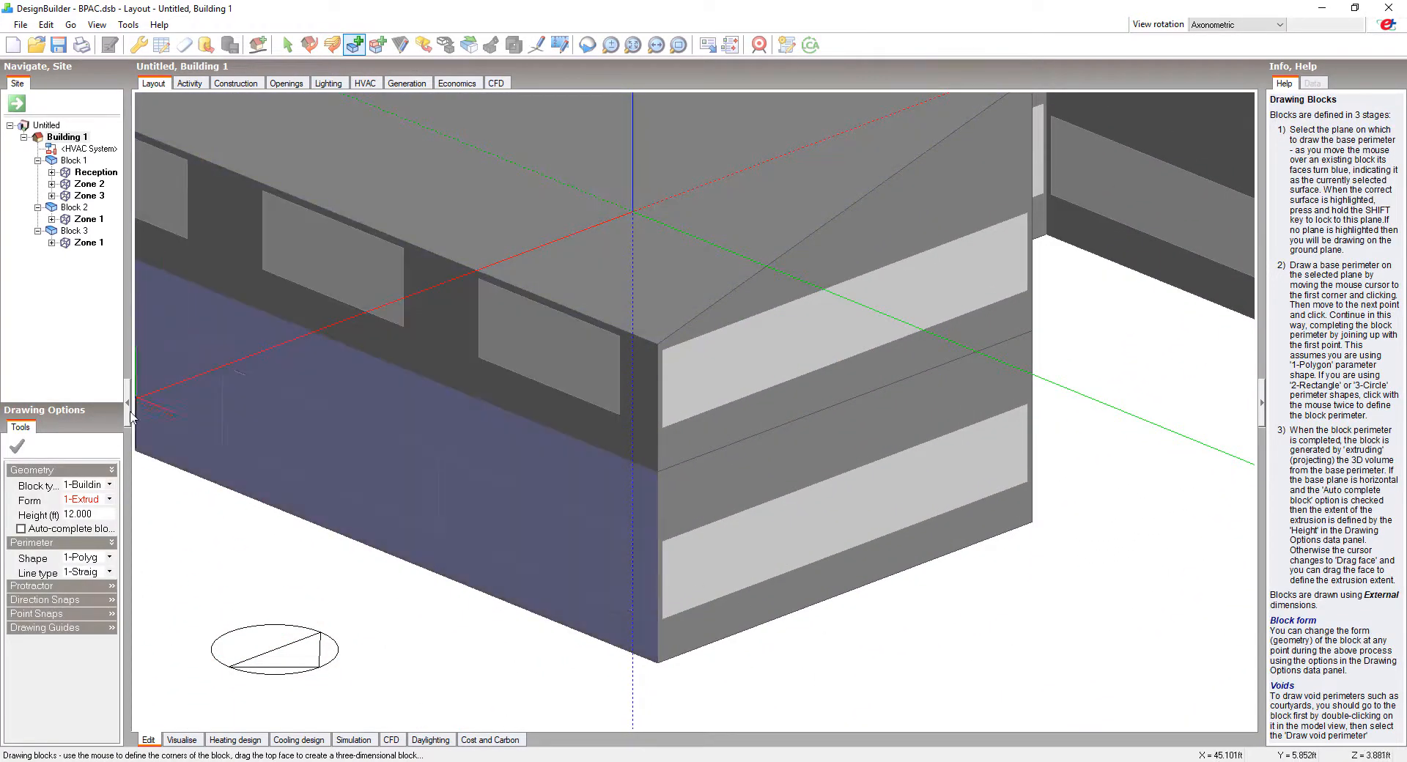
{"action": "left_click", "coordinate": [109, 484]}
{"action": "left_click", "coordinate": [95, 525]}
{"action": "left_click", "coordinate": [95, 500]}
{"action": "left_click", "coordinate": [94, 527]}
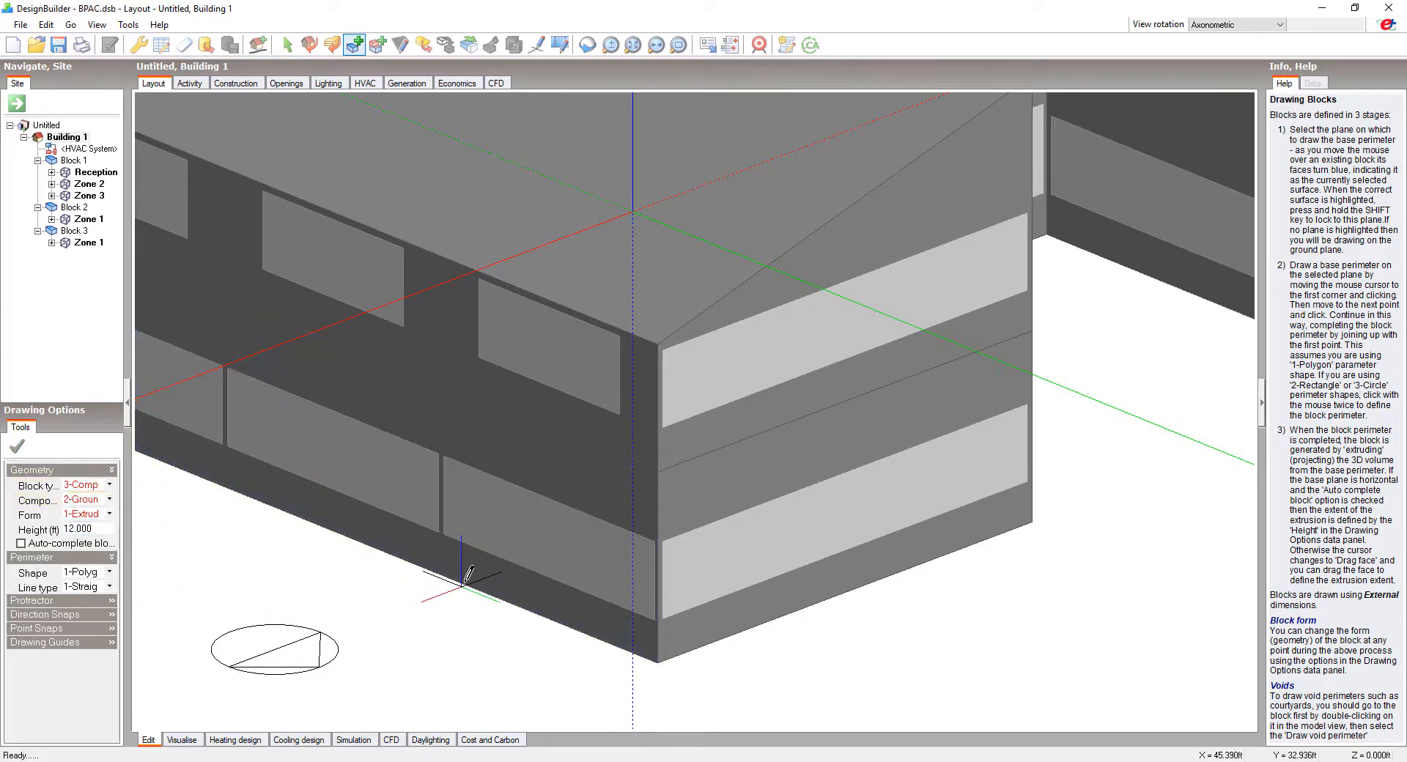
{"action": "left_click", "coordinate": [465, 585]}
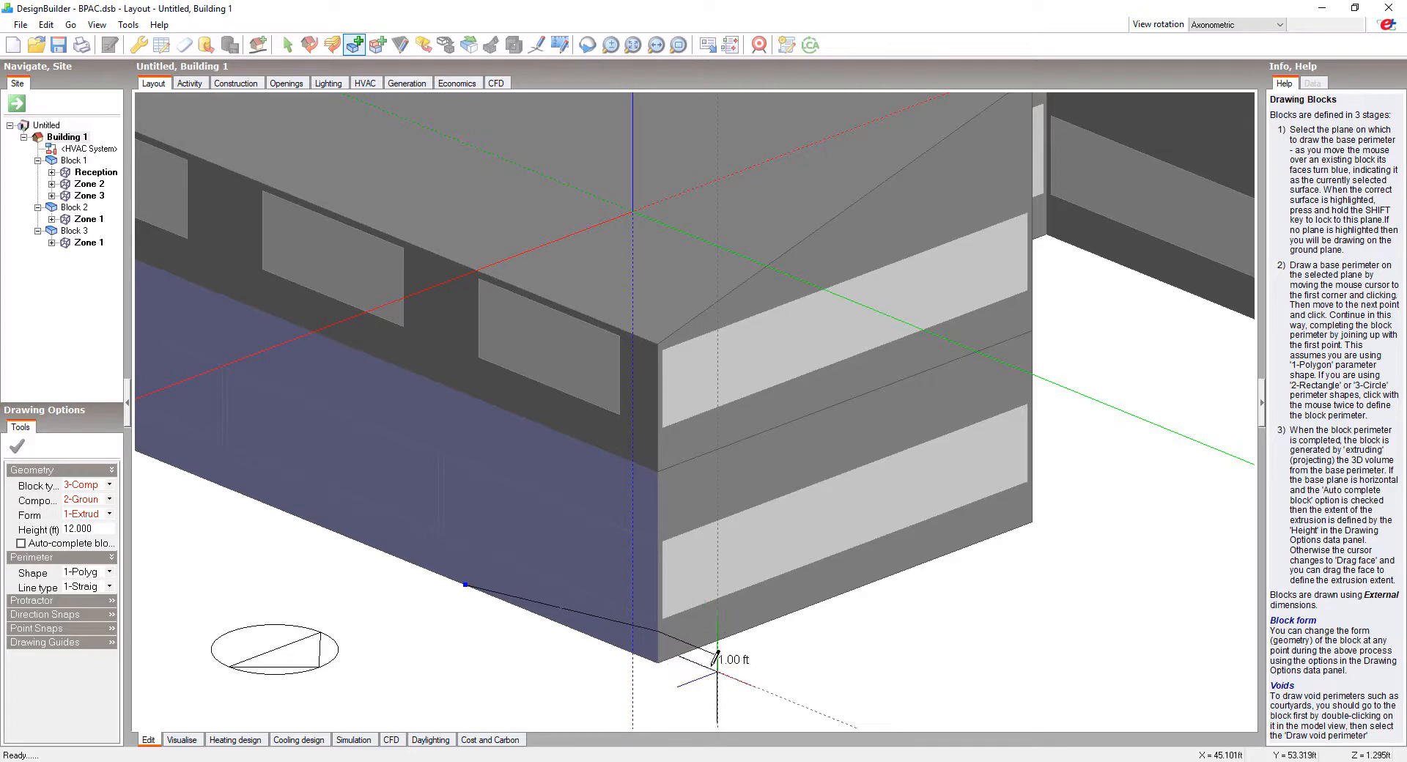
{"action": "left_click", "coordinate": [465, 585]}
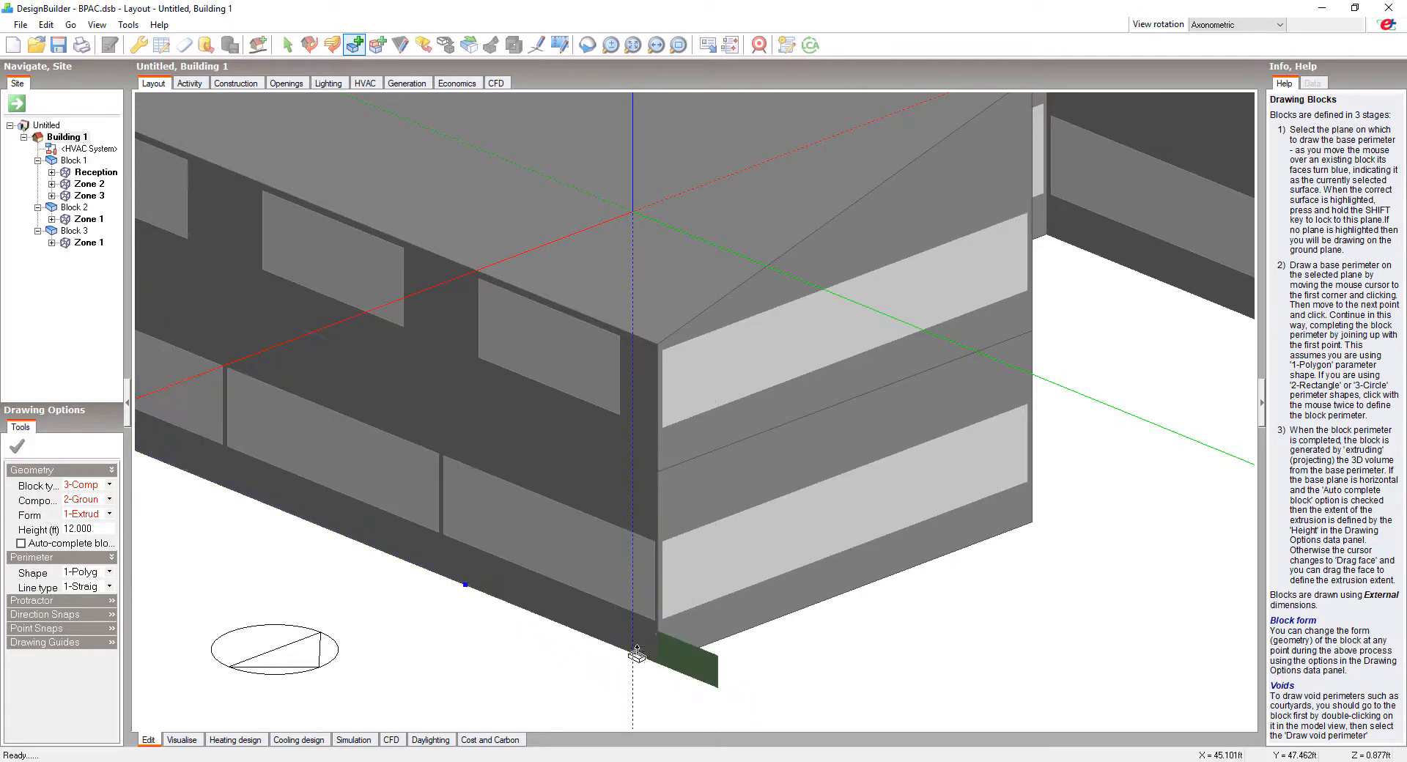
{"action": "left_click", "coordinate": [555, 709]}
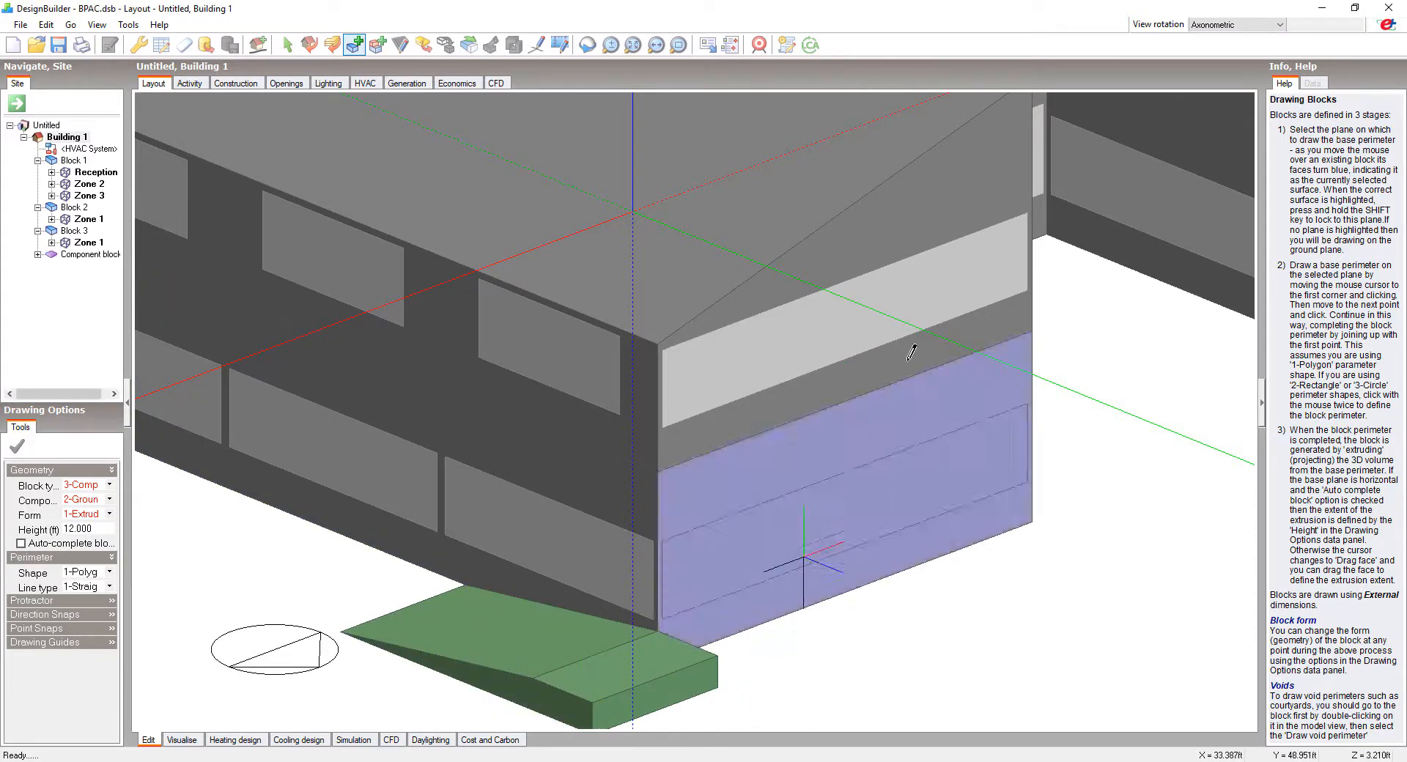
Extend the ground block 10 ft along Block 1's end wall by adding a rectangular surface on its end face, and finish adding surfaces.
{"action": "left_click", "coordinate": [588, 45]}
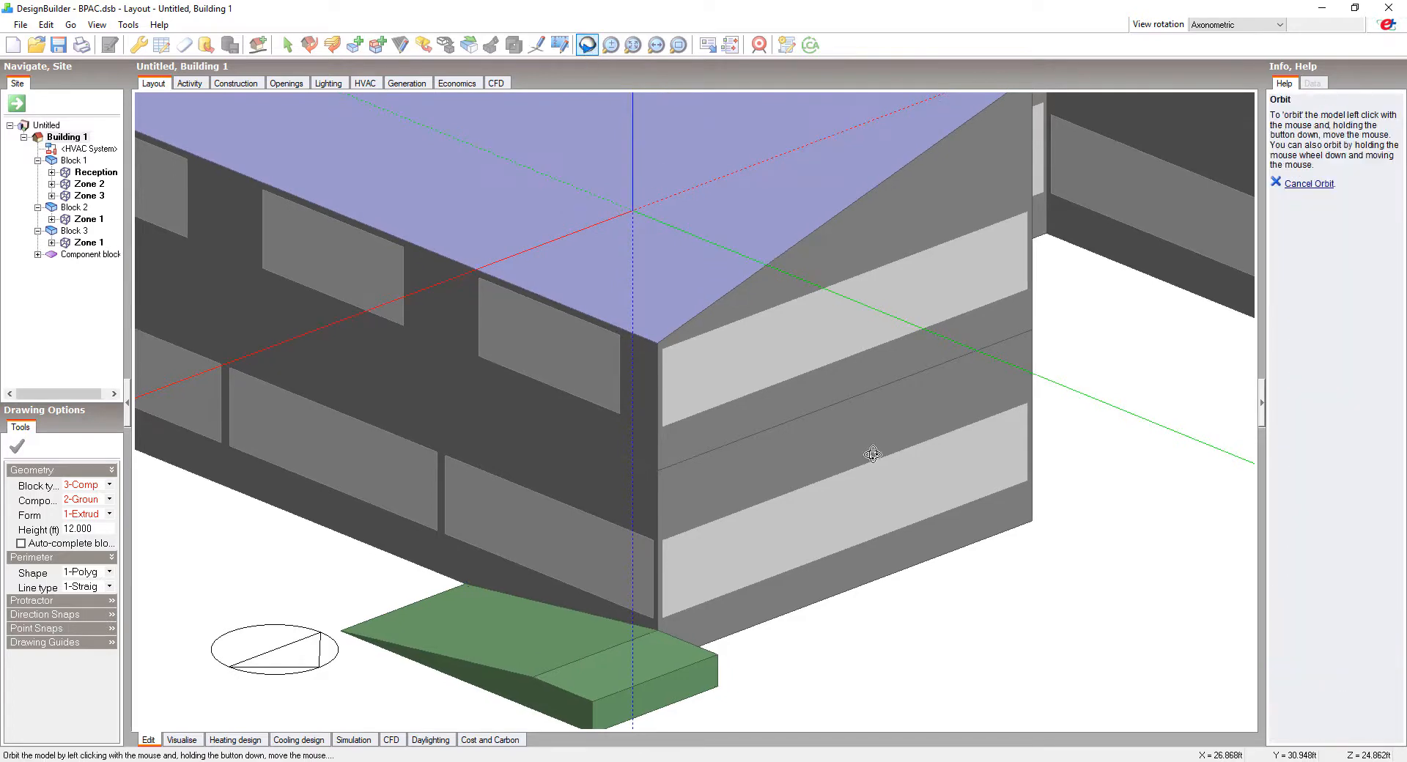
{"action": "left_click_drag", "start_coordinate": [970, 491], "coordinate": [732, 471]}
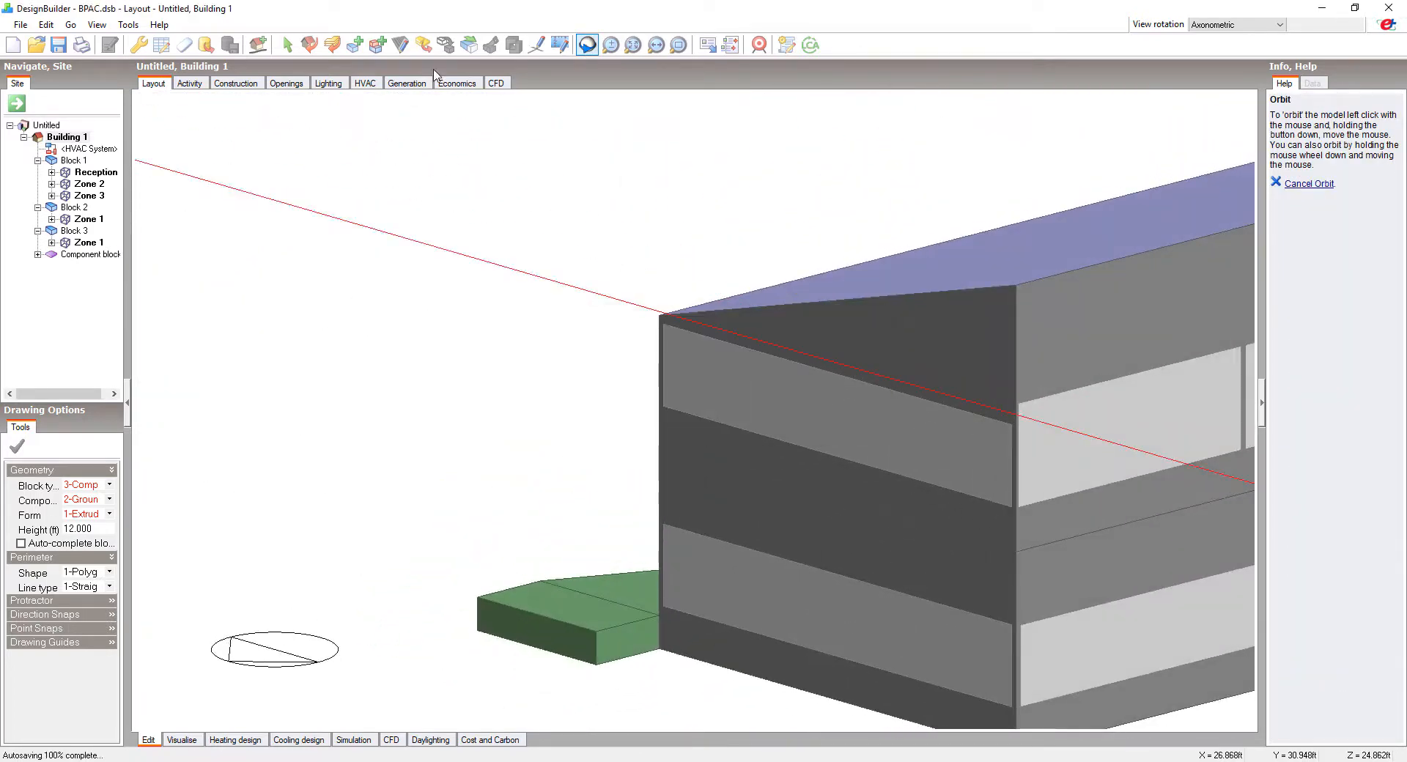
{"action": "left_click", "coordinate": [377, 44]}
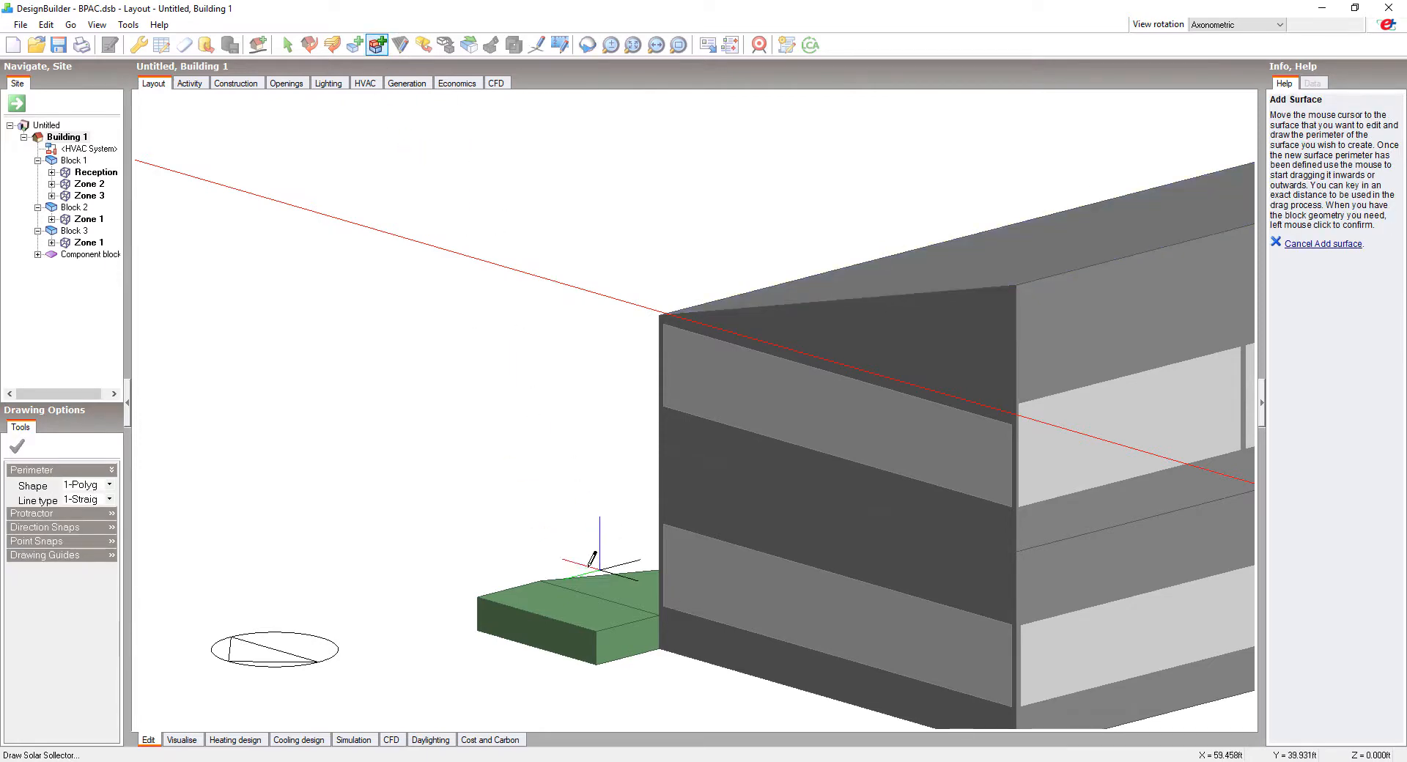
{"action": "left_click", "coordinate": [109, 485]}
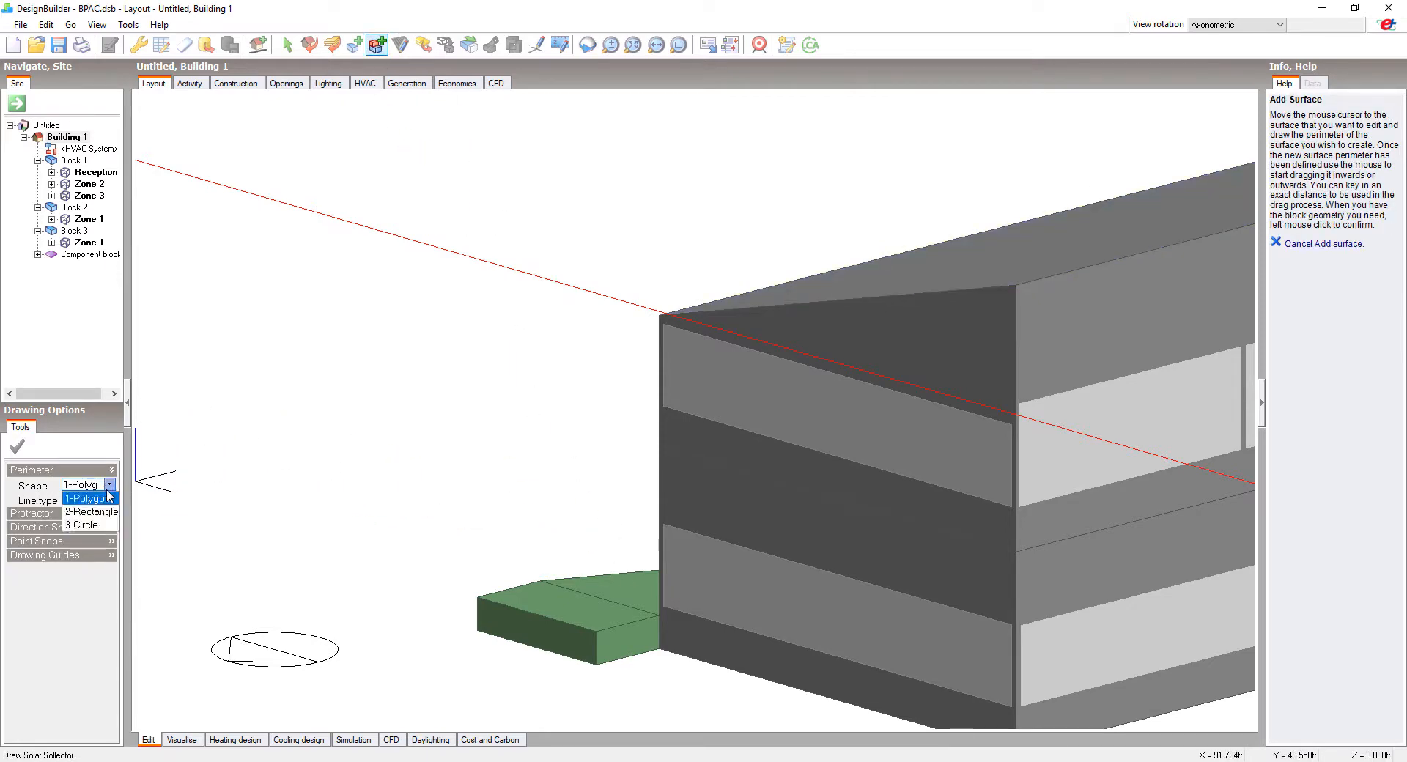
{"action": "left_click", "coordinate": [81, 506]}
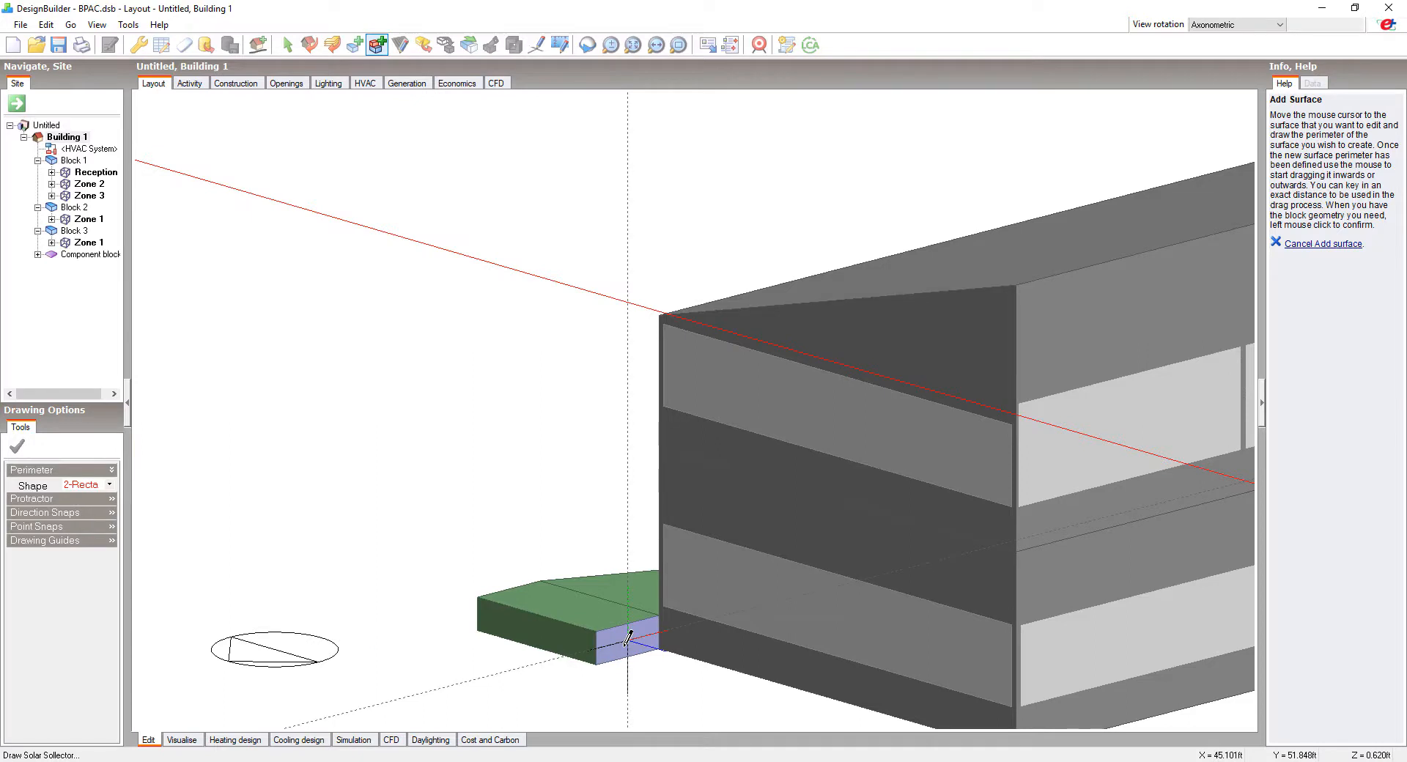
{"action": "left_click", "coordinate": [660, 649]}
{"action": "left_click", "coordinate": [596, 631]}
{"action": "left_click", "coordinate": [749, 698]}
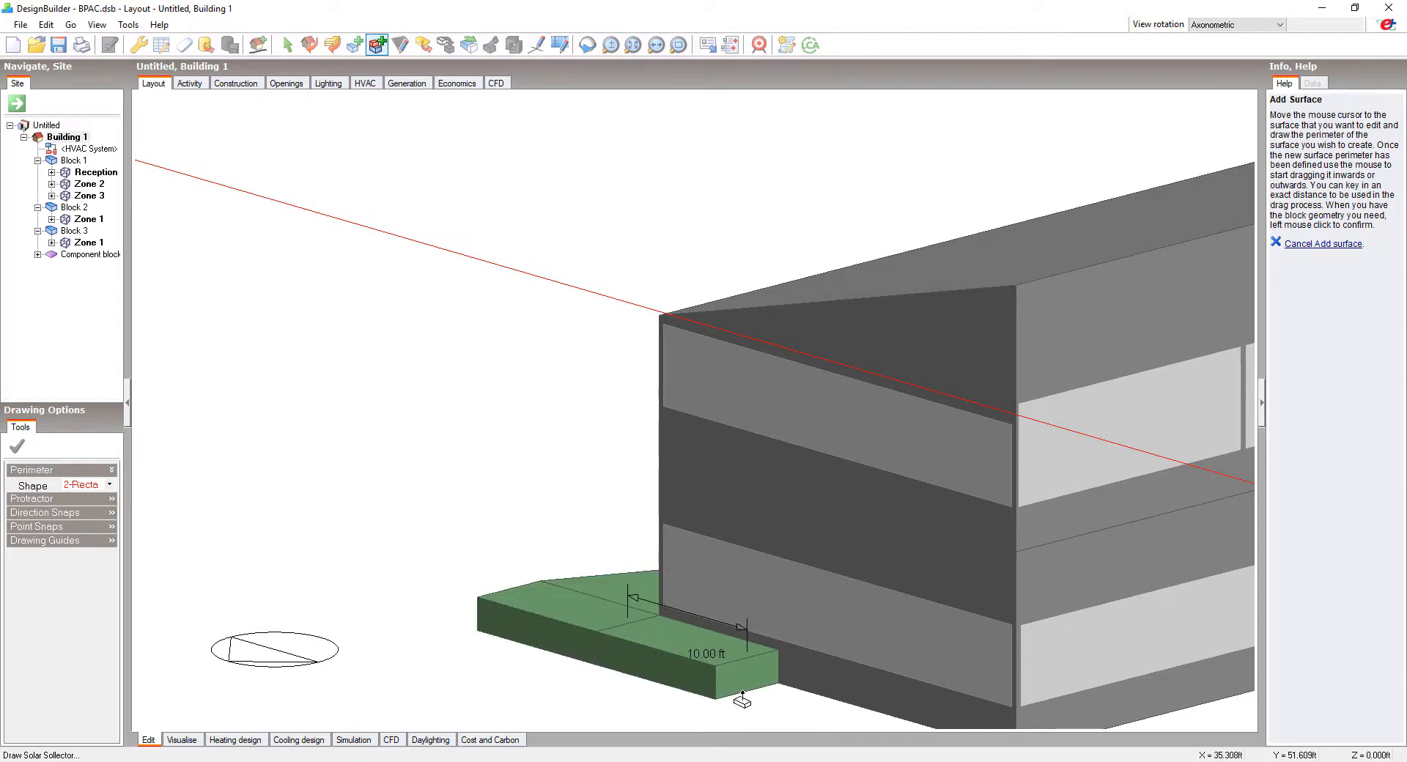
{"action": "right_click", "coordinate": [748, 671]}
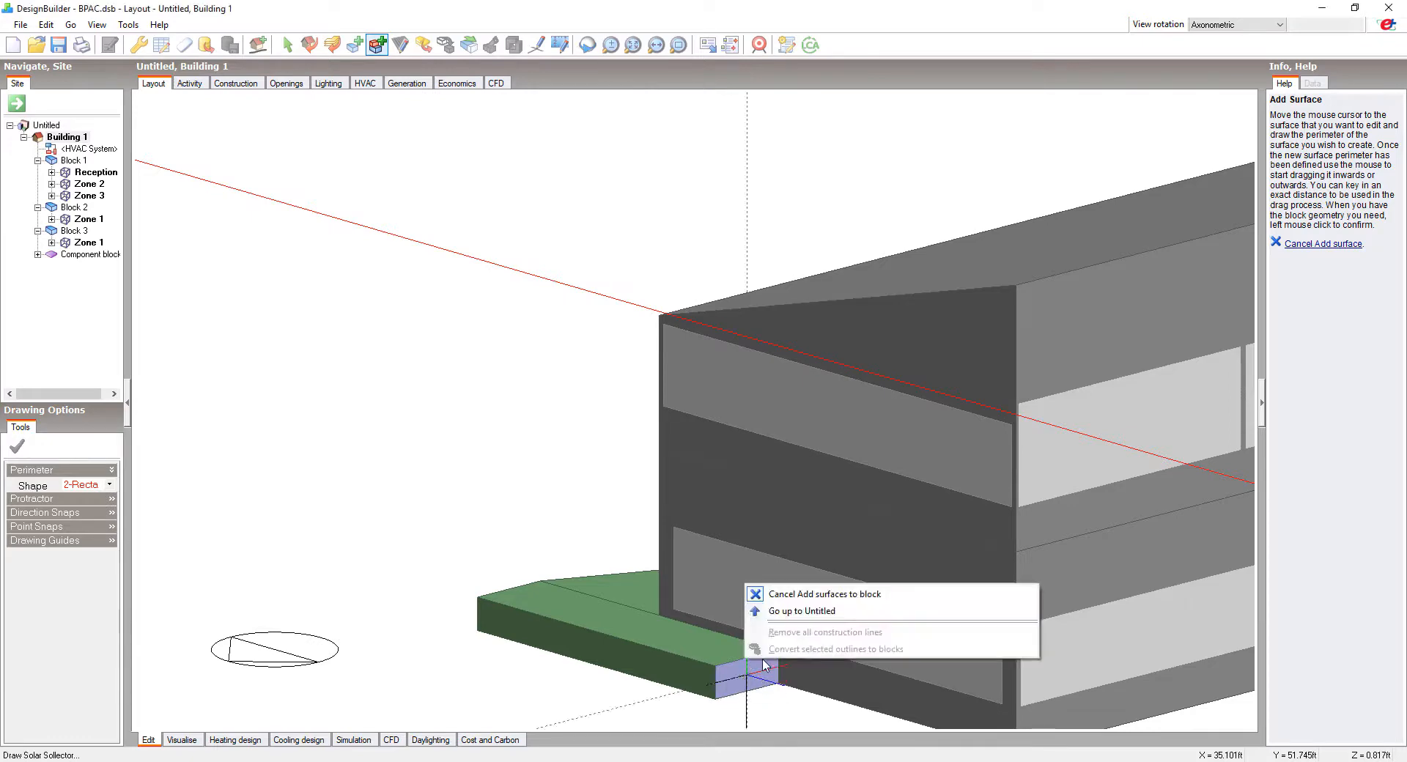
{"action": "left_click", "coordinate": [791, 588]}
{"action": "key", "text": "Escape"}
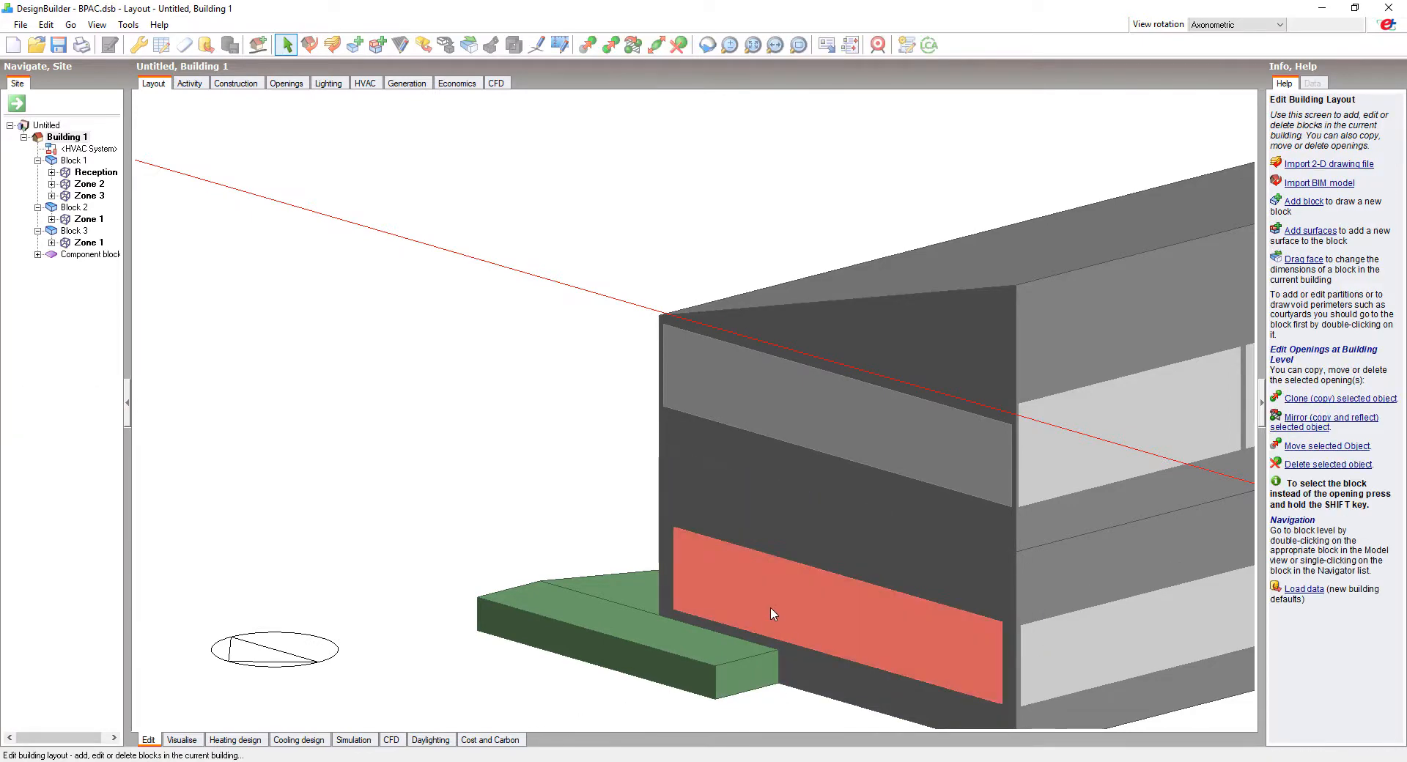
Open Zone 2 of Block 1 and examine from several sides where its walls are adjacent to ground.
{"action": "double_click", "coordinate": [771, 607]}
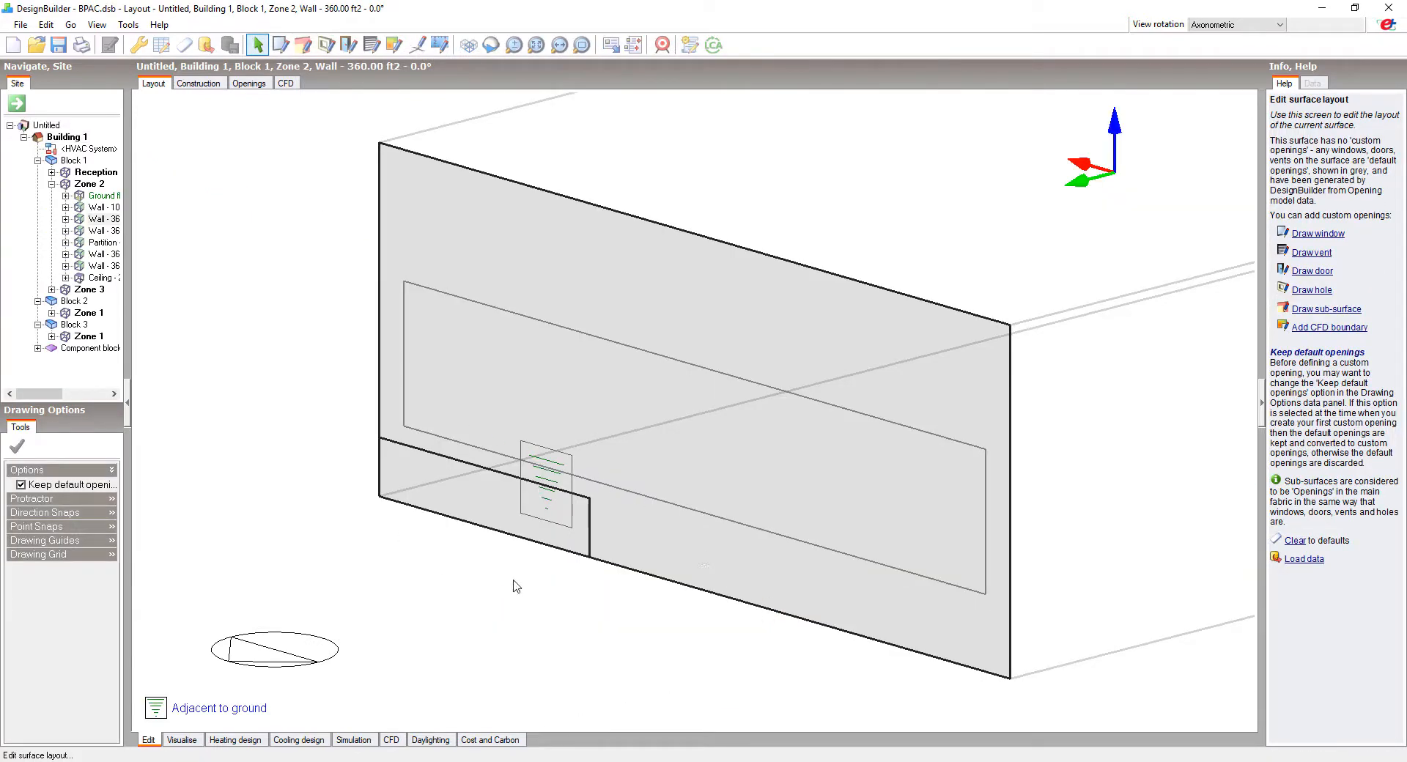
{"action": "left_click", "coordinate": [88, 184]}
{"action": "left_click", "coordinate": [400, 45]}
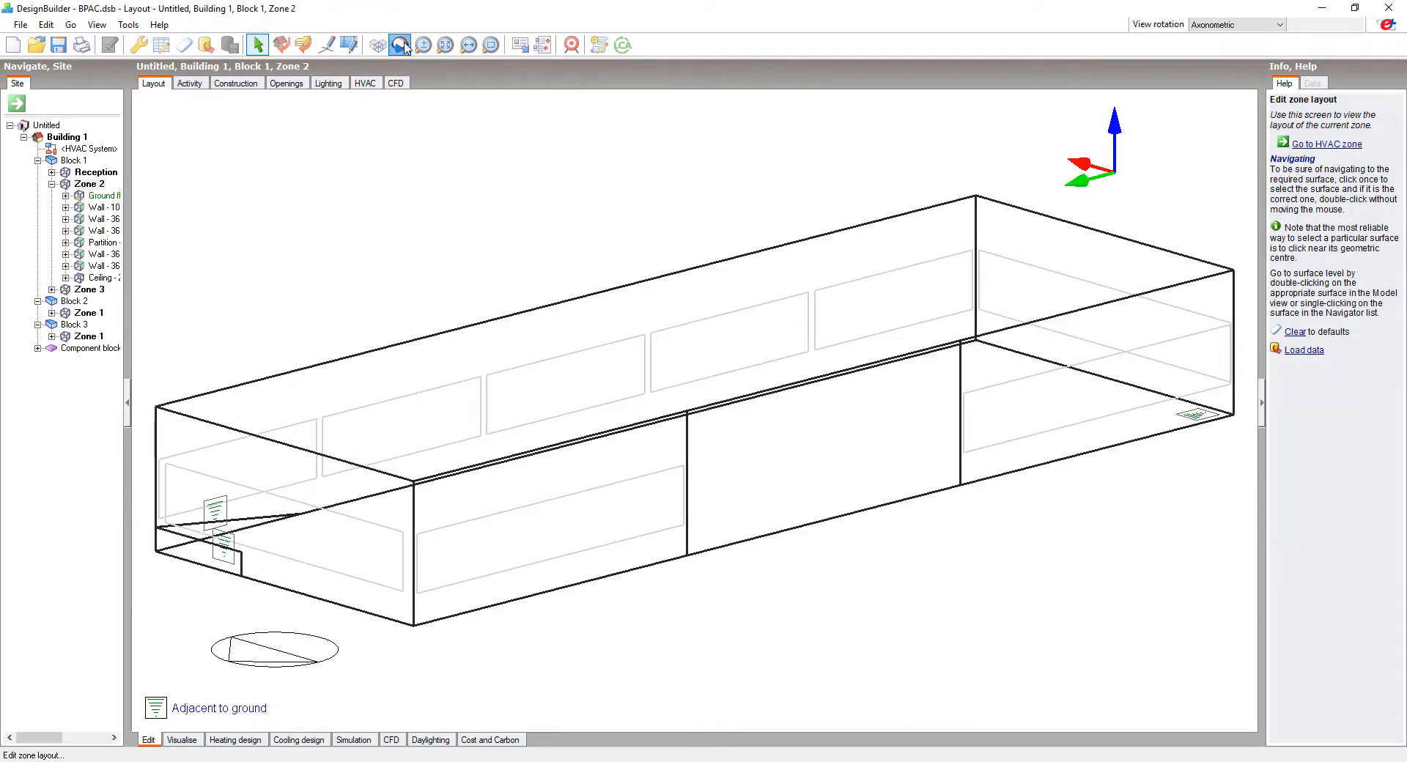
{"action": "left_click_drag", "start_coordinate": [285, 414], "coordinate": [530, 413]}
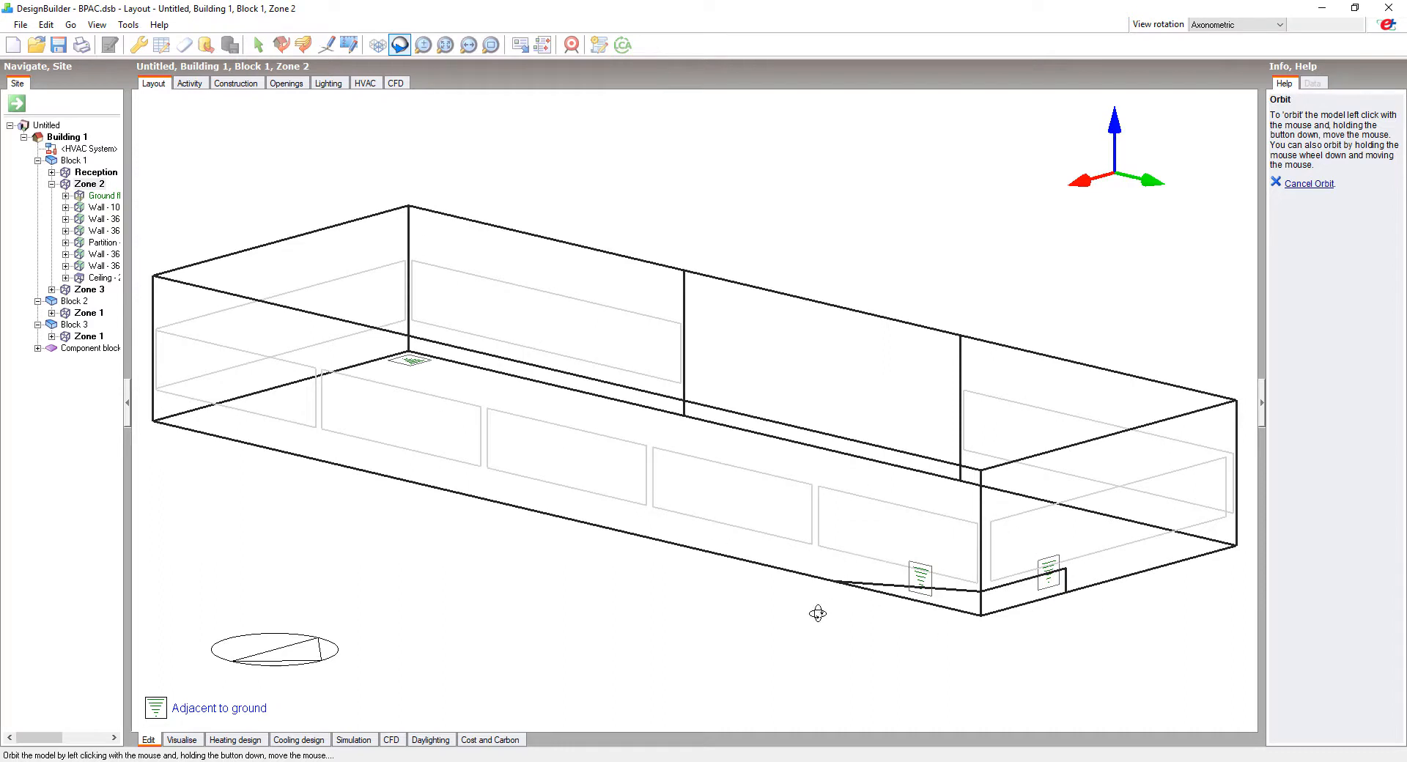
{"action": "left_click", "coordinate": [1202, 25]}
{"action": "left_click", "coordinate": [1211, 85]}
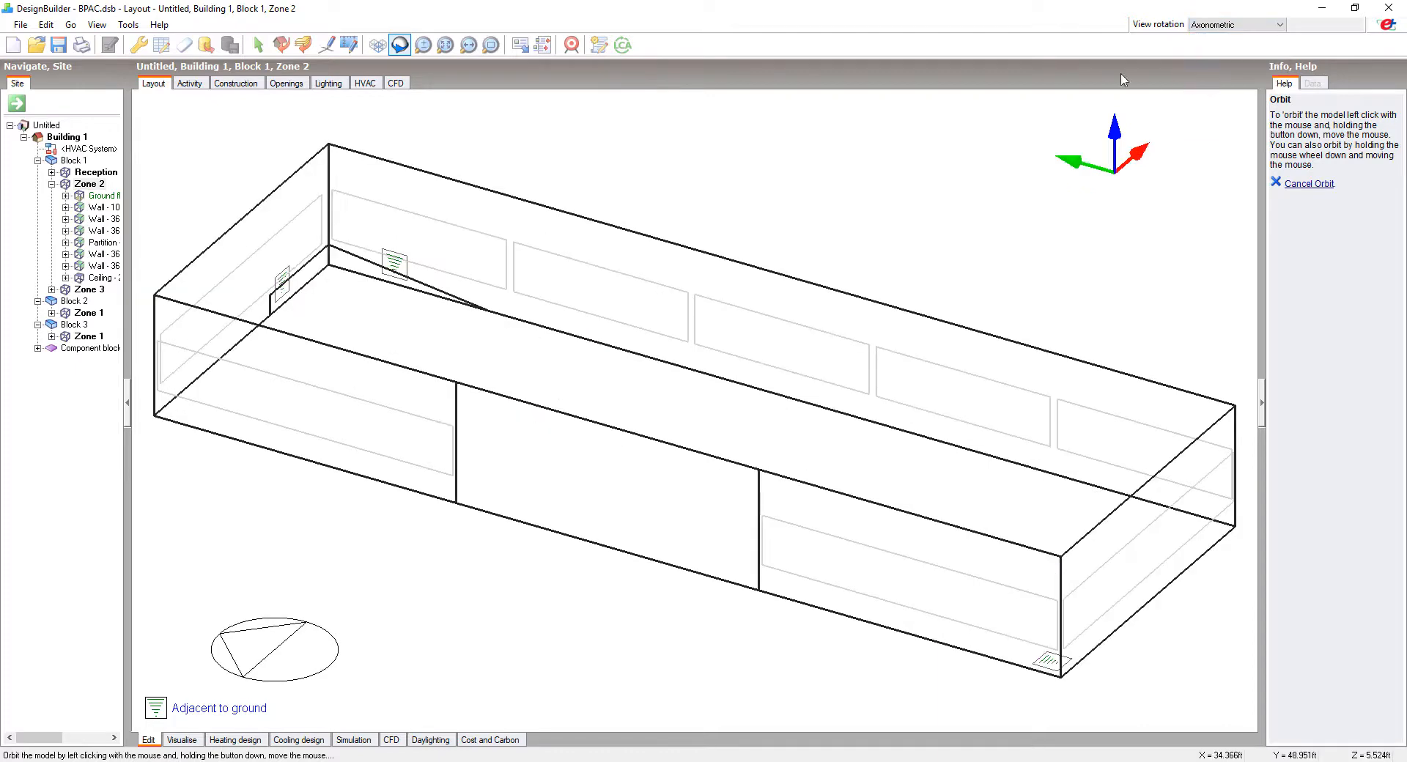
Set Building 1's glazing template to Best practice from the Early Design category.
{"action": "left_click", "coordinate": [78, 139]}
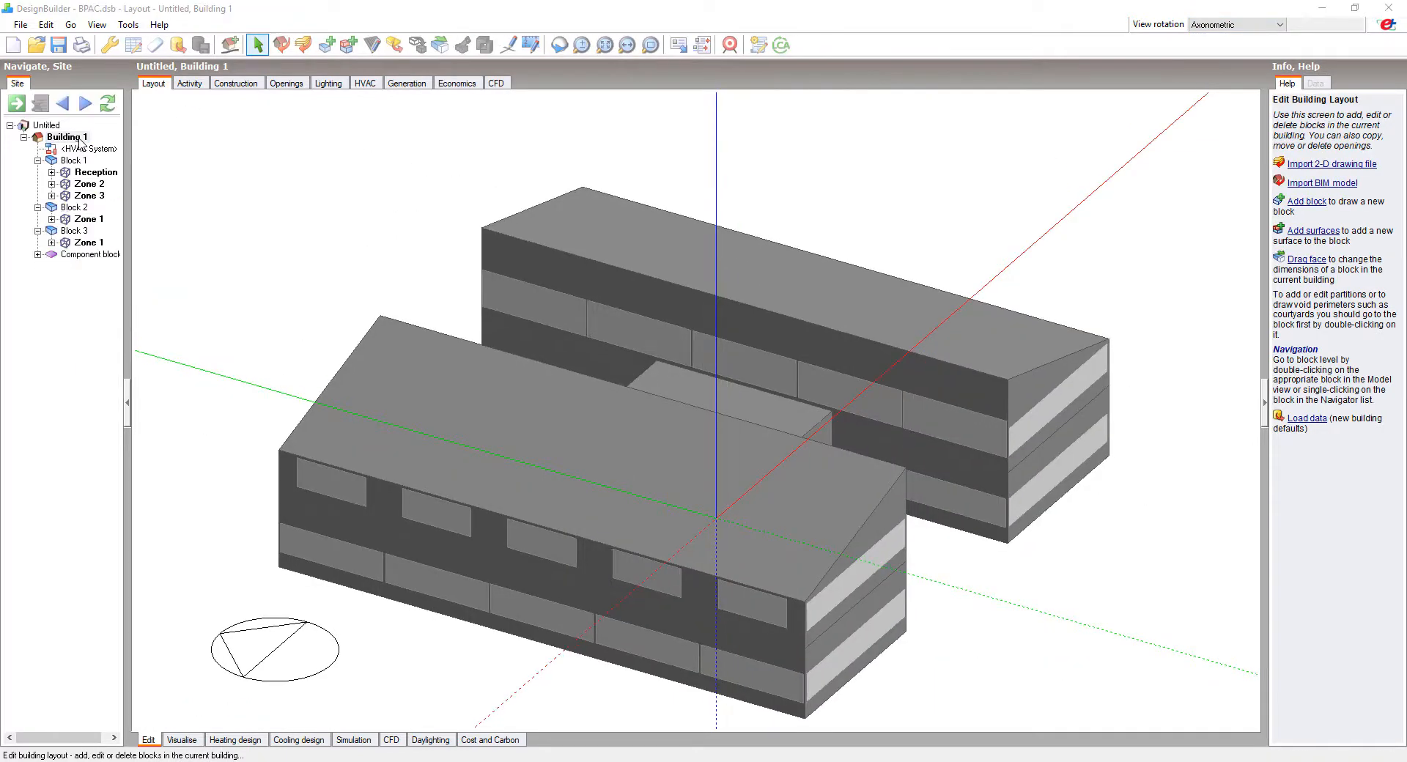
{"action": "left_click", "coordinate": [286, 84]}
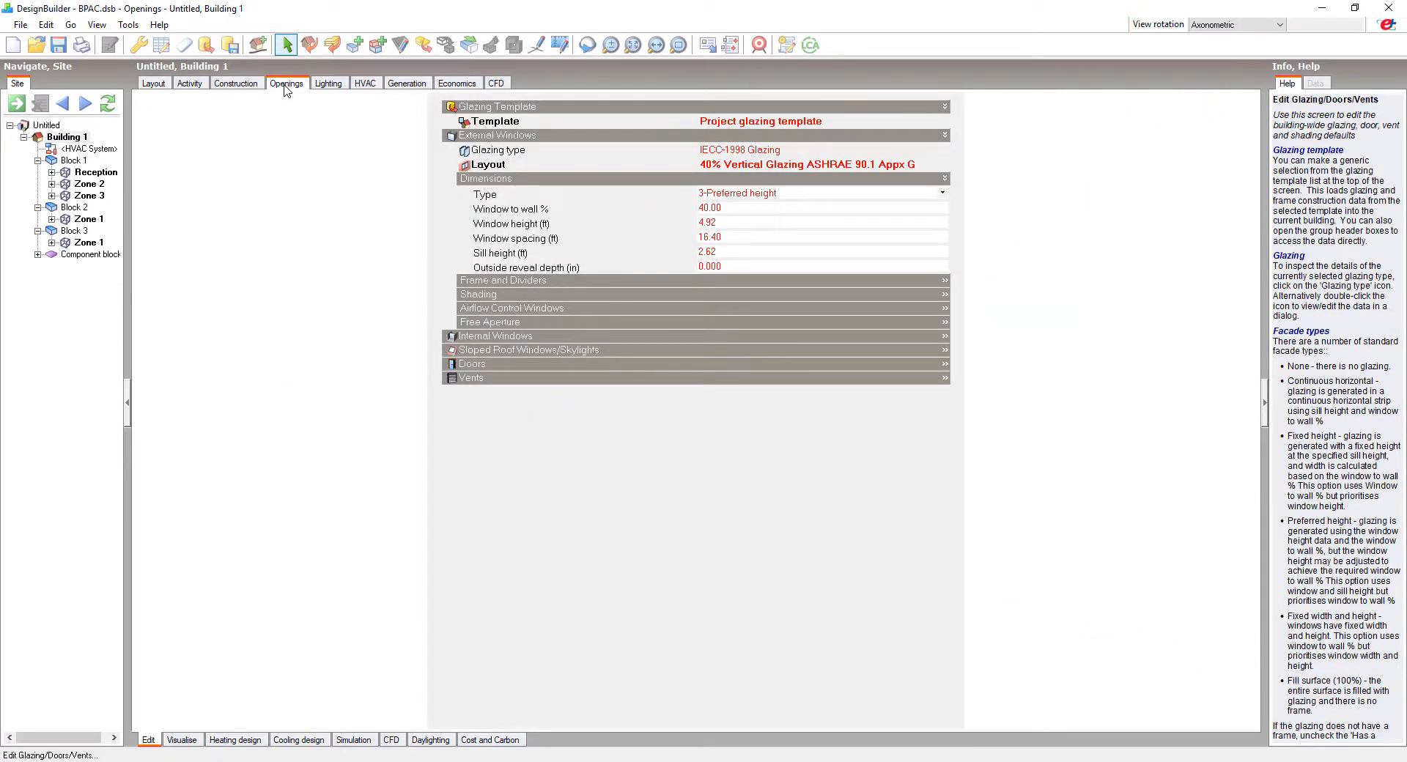
{"action": "left_click", "coordinate": [806, 125]}
{"action": "left_click", "coordinate": [944, 126]}
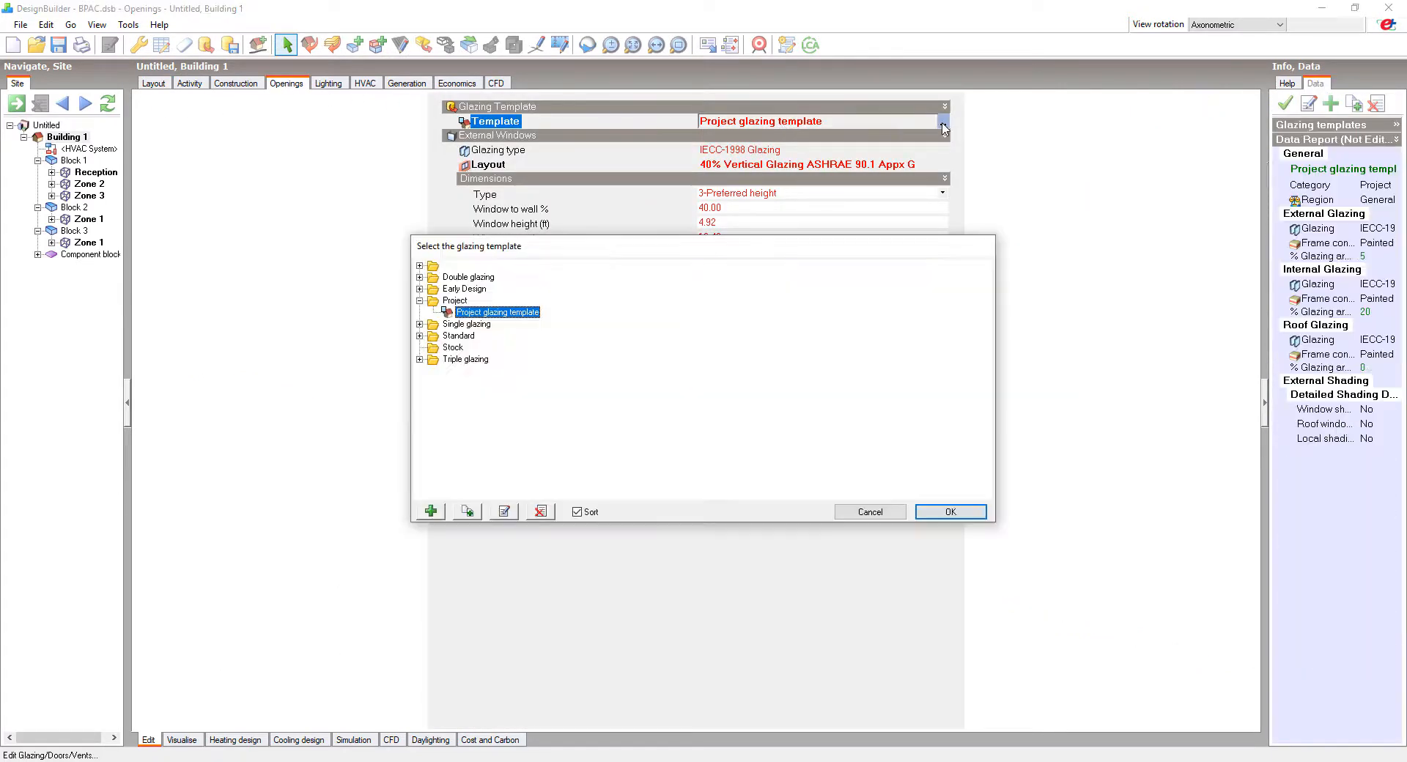
{"action": "left_click", "coordinate": [421, 290]}
{"action": "left_click", "coordinate": [476, 302]}
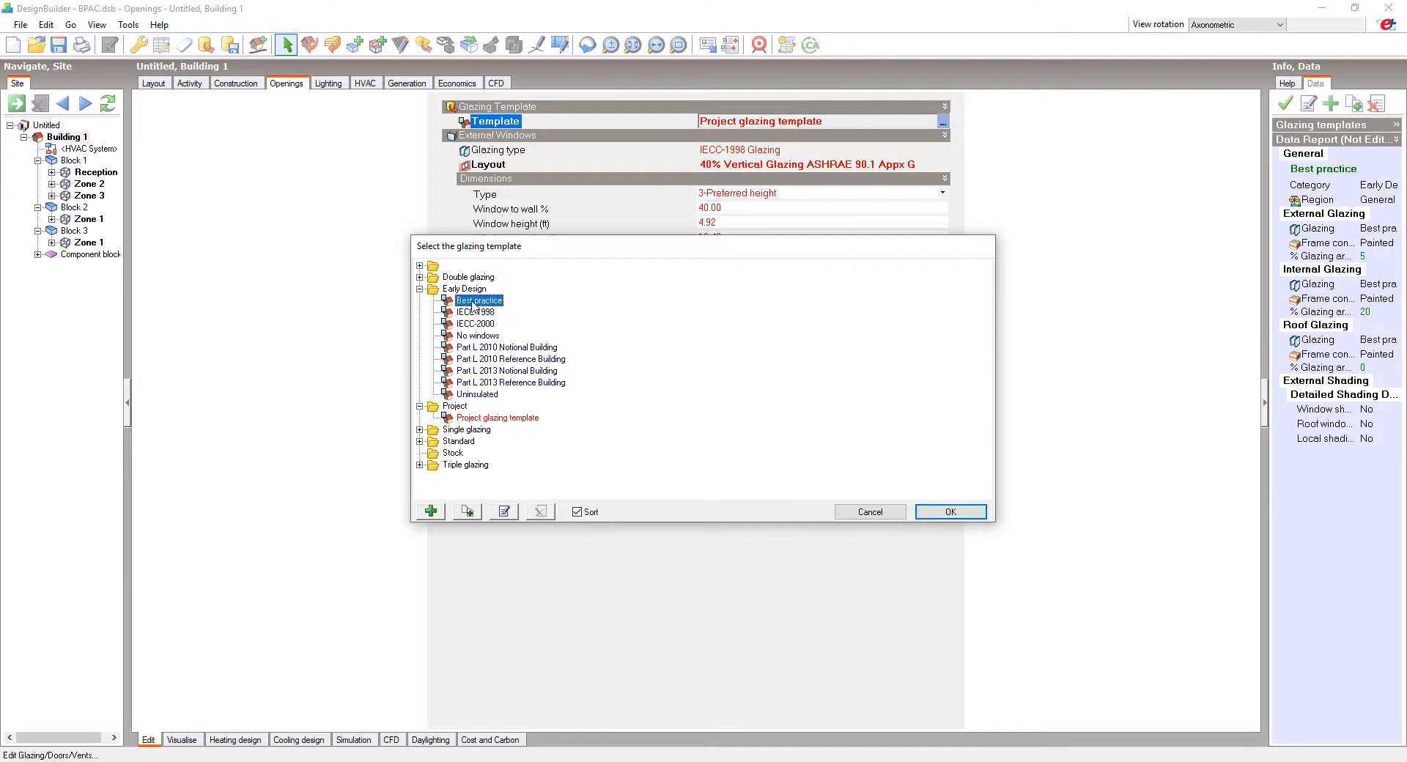
{"action": "left_click", "coordinate": [951, 512]}
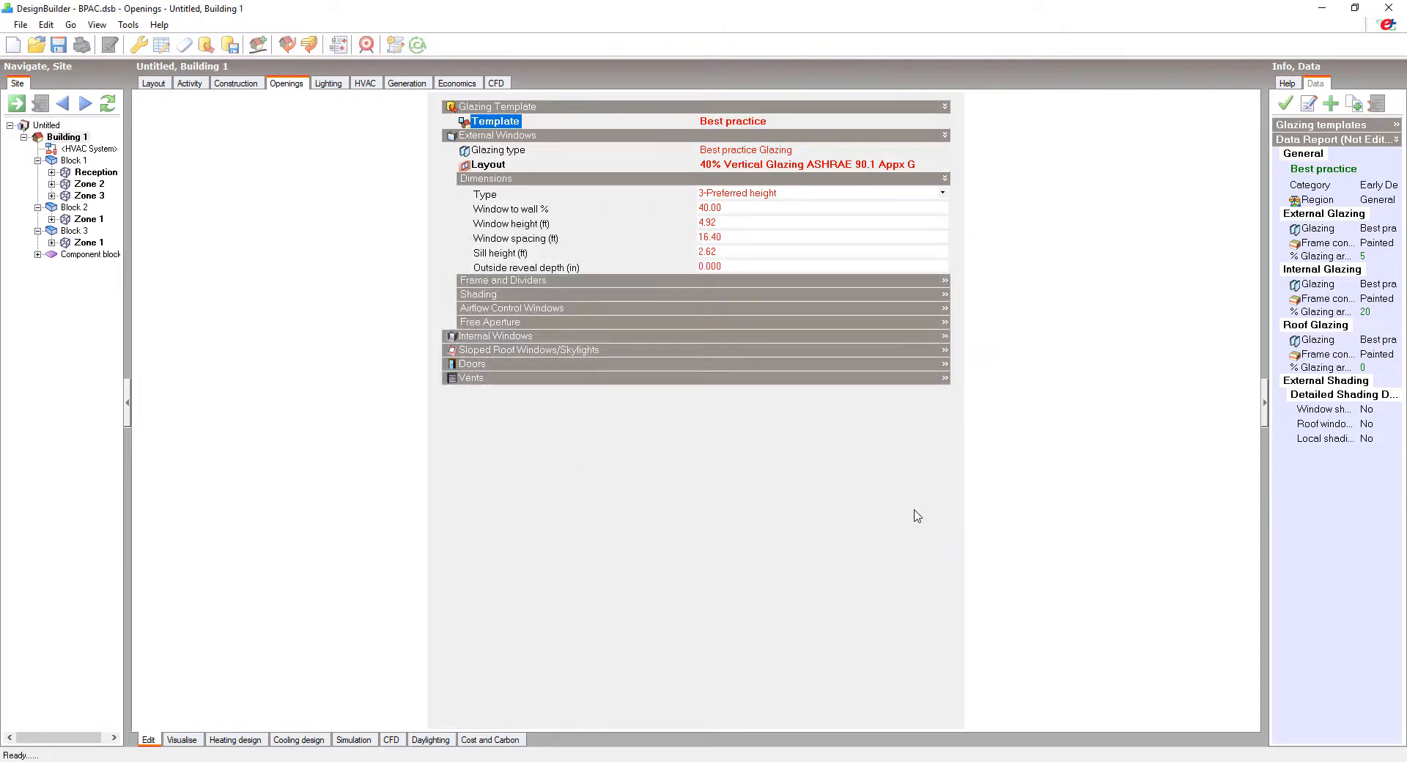
Browse the external window glazing library, including the glazing types in the Double category.
{"action": "left_click", "coordinate": [514, 151]}
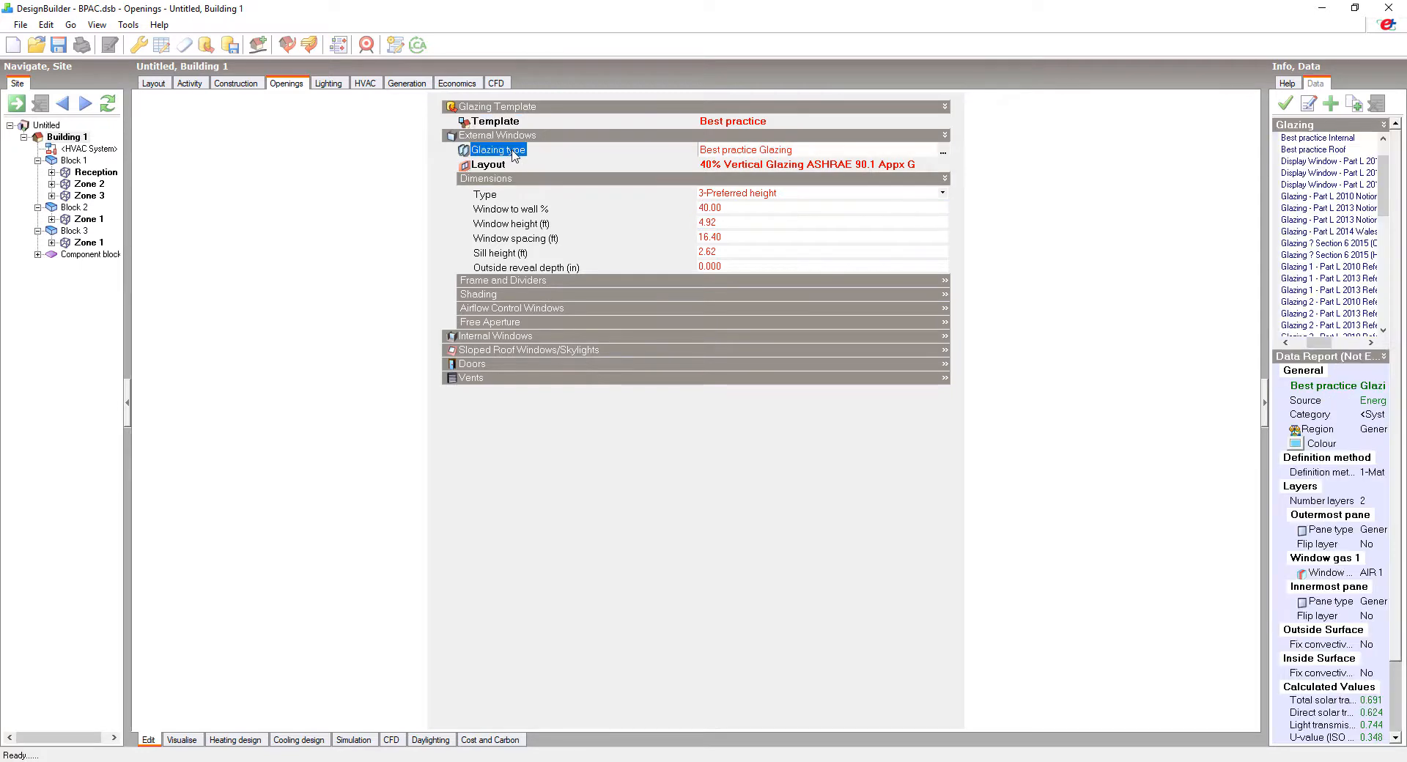
{"action": "left_click", "coordinate": [943, 151]}
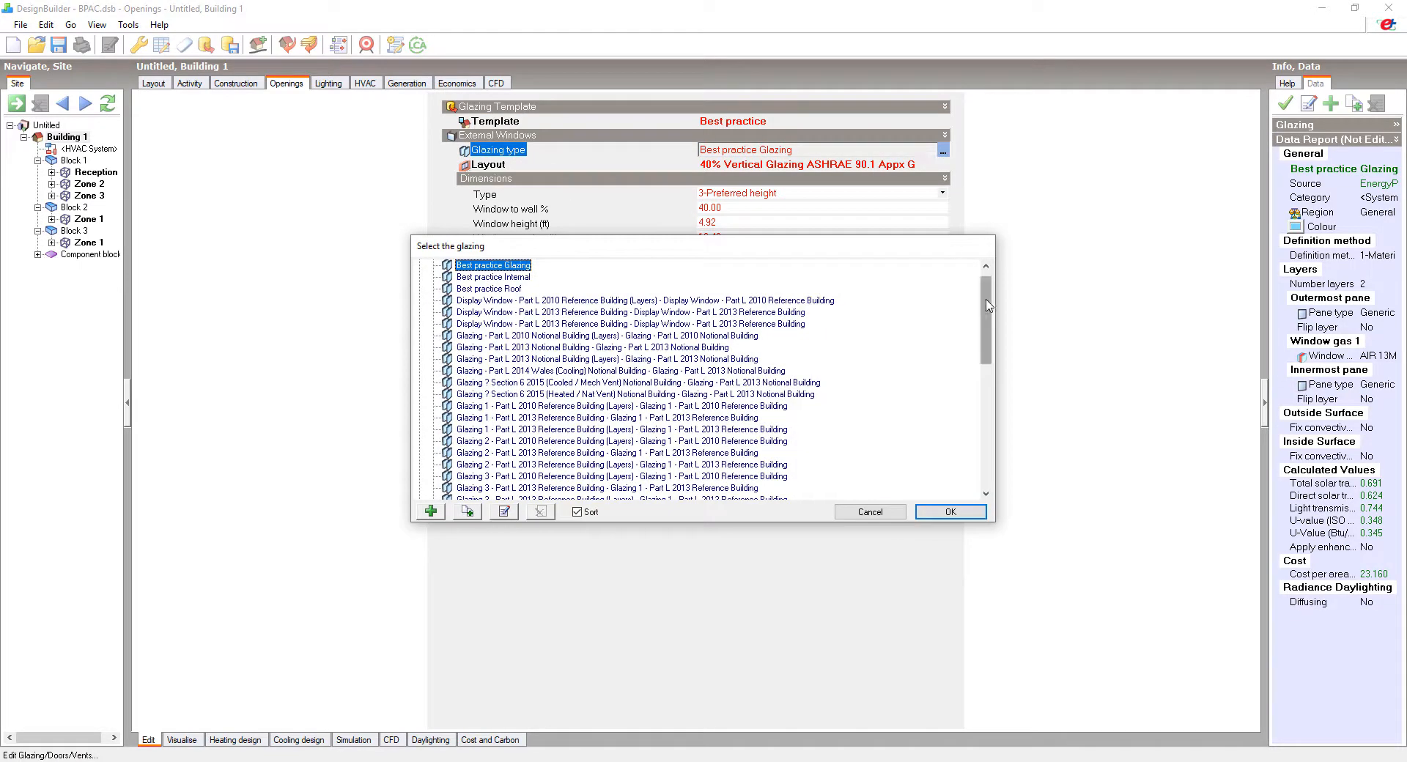
{"action": "left_click_drag", "start_coordinate": [986, 277], "coordinate": [986, 418]}
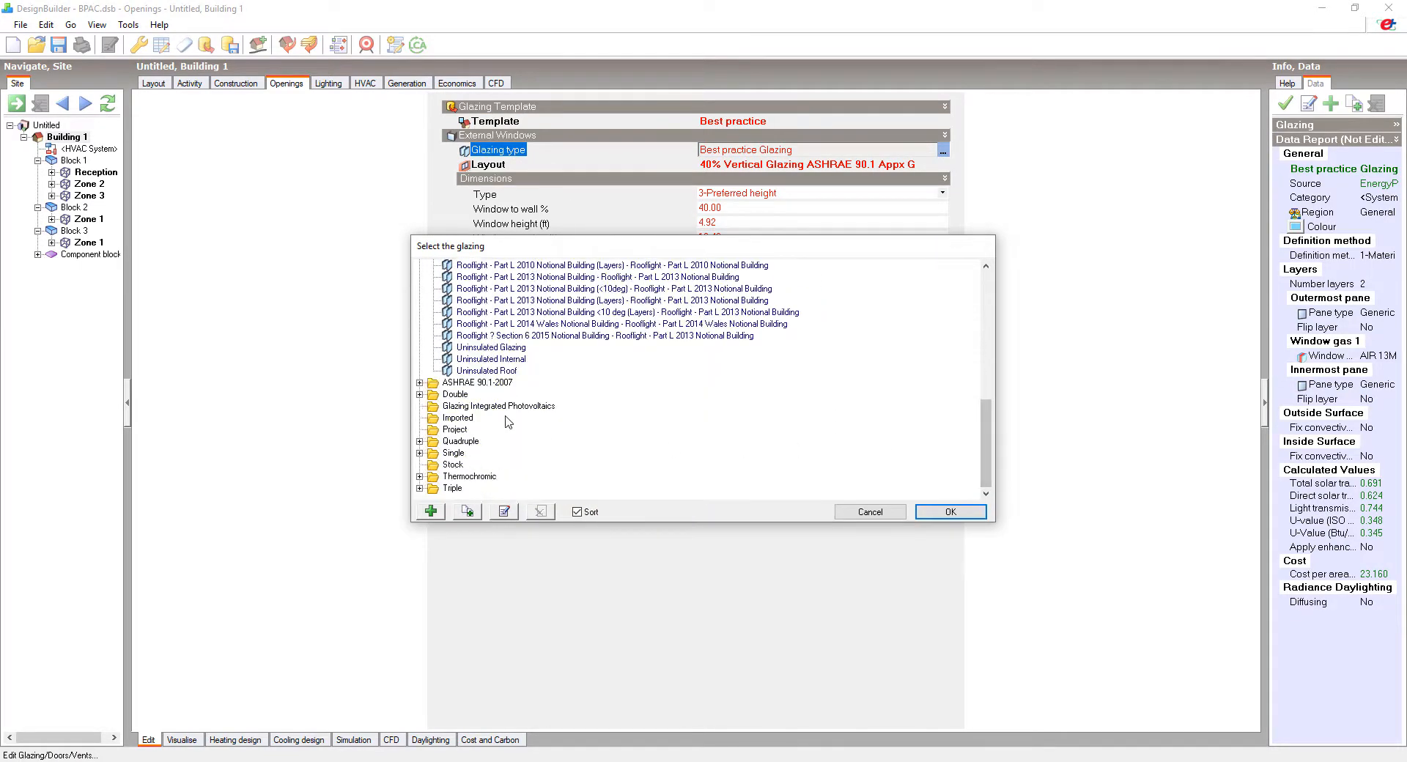
{"action": "left_click", "coordinate": [420, 394]}
{"action": "mouse_move", "coordinate": [986, 327]}
{"action": "left_mouse_down"}
{"action": "mouse_move", "coordinate": [985, 475]}
{"action": "mouse_move", "coordinate": [981, 321]}
{"action": "left_mouse_up"}
Inspect Best practice Glazing's layers and the panes available for its outermost pane, leaving the glazing selection as is.
{"action": "left_click", "coordinate": [504, 511]}
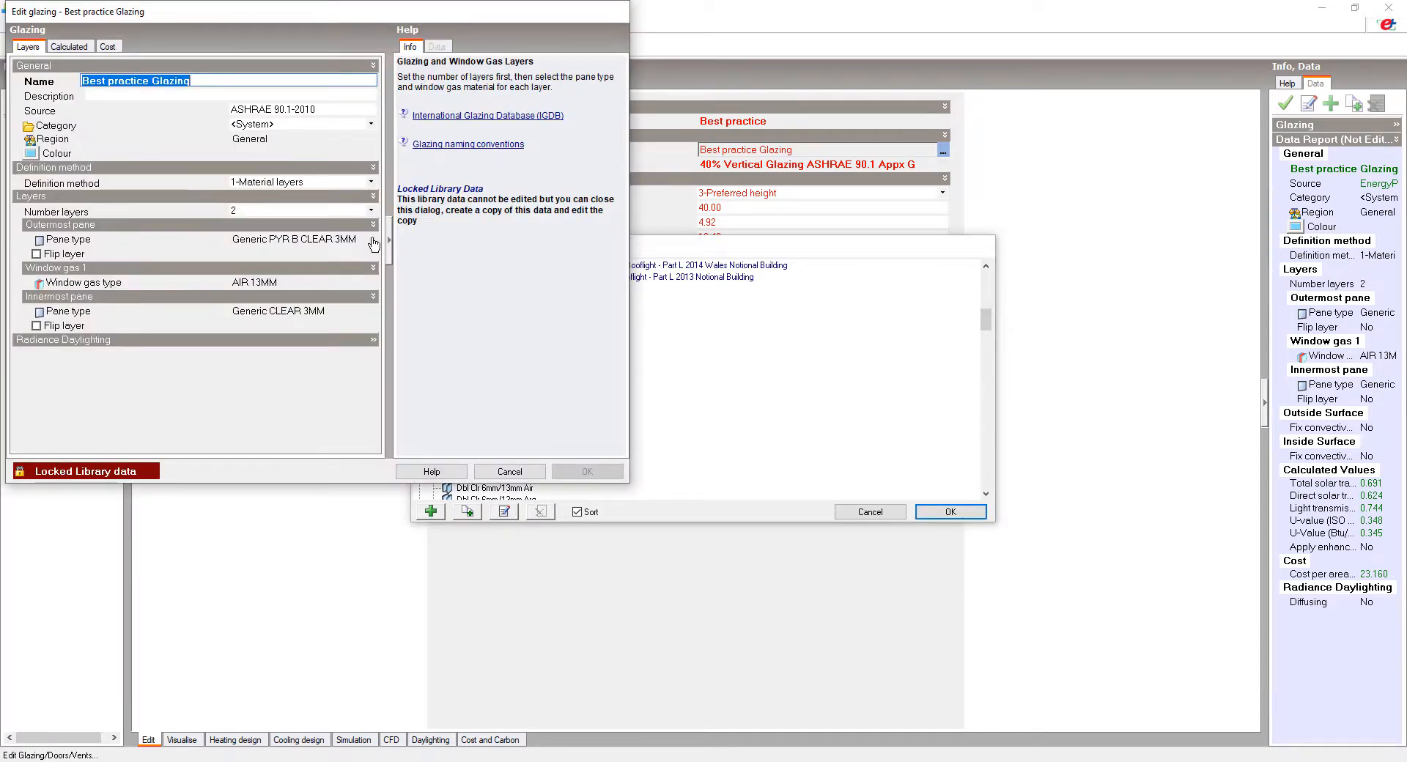
{"action": "left_click", "coordinate": [335, 242]}
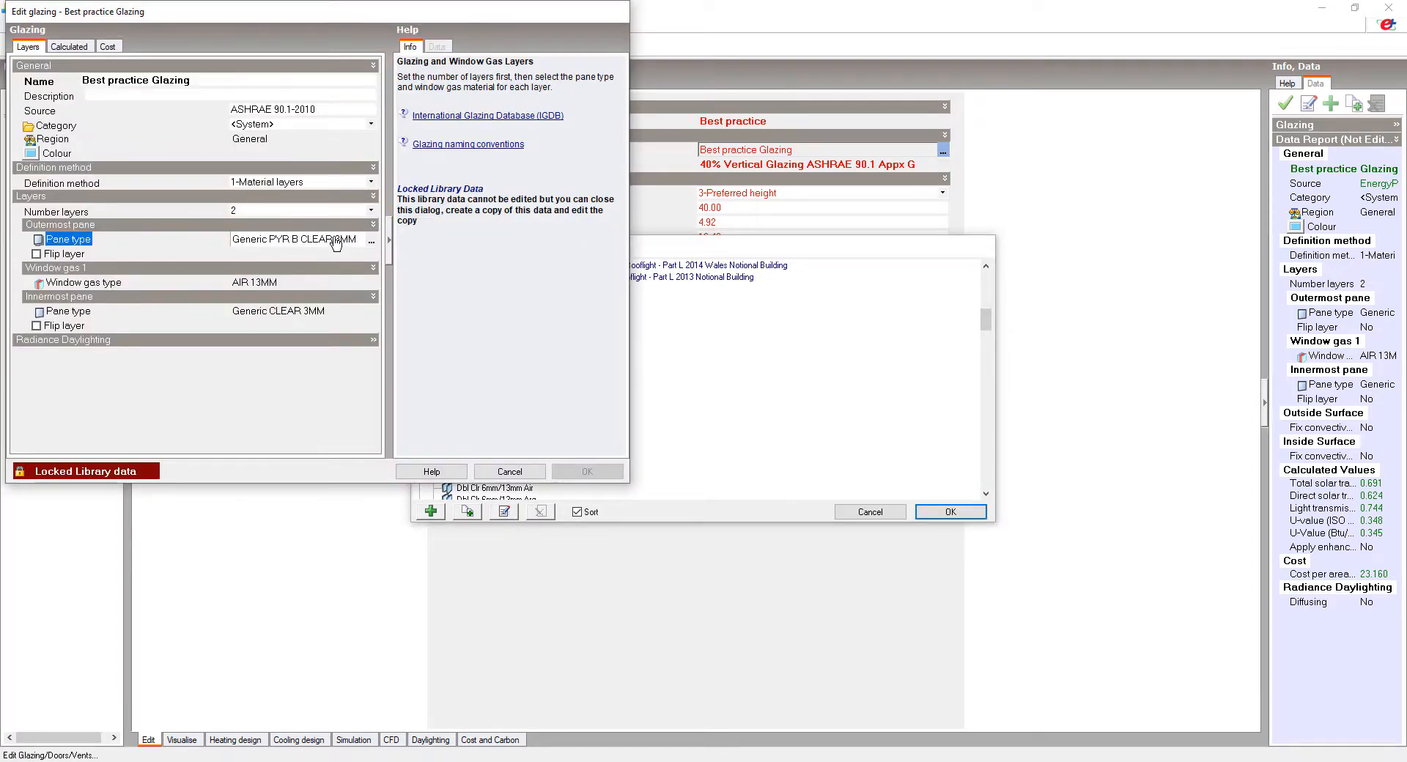
{"action": "left_click", "coordinate": [373, 239]}
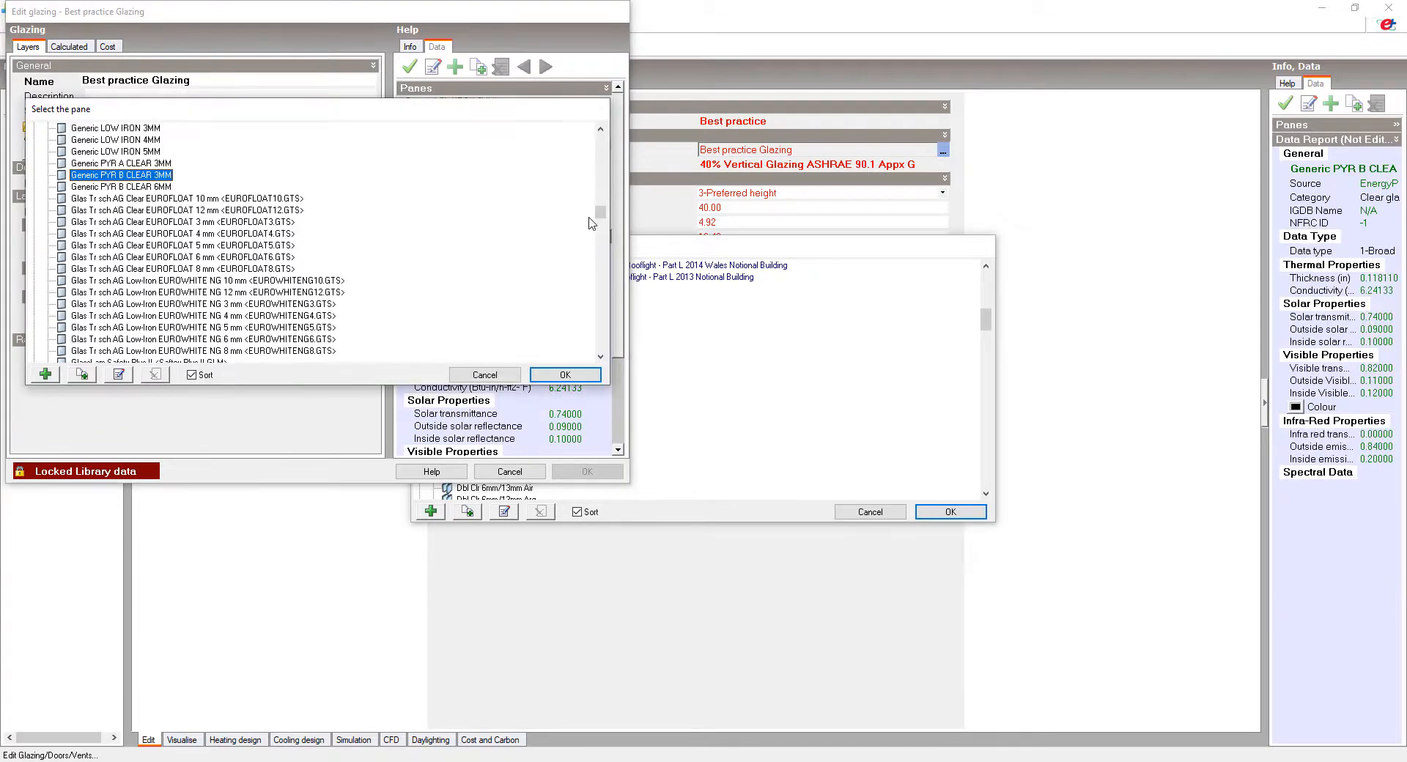
{"action": "scroll", "coordinate": [600, 216], "scroll_direction": "up", "scroll_amount": 1}
{"action": "left_click_drag", "start_coordinate": [600, 215], "coordinate": [603, 356]}
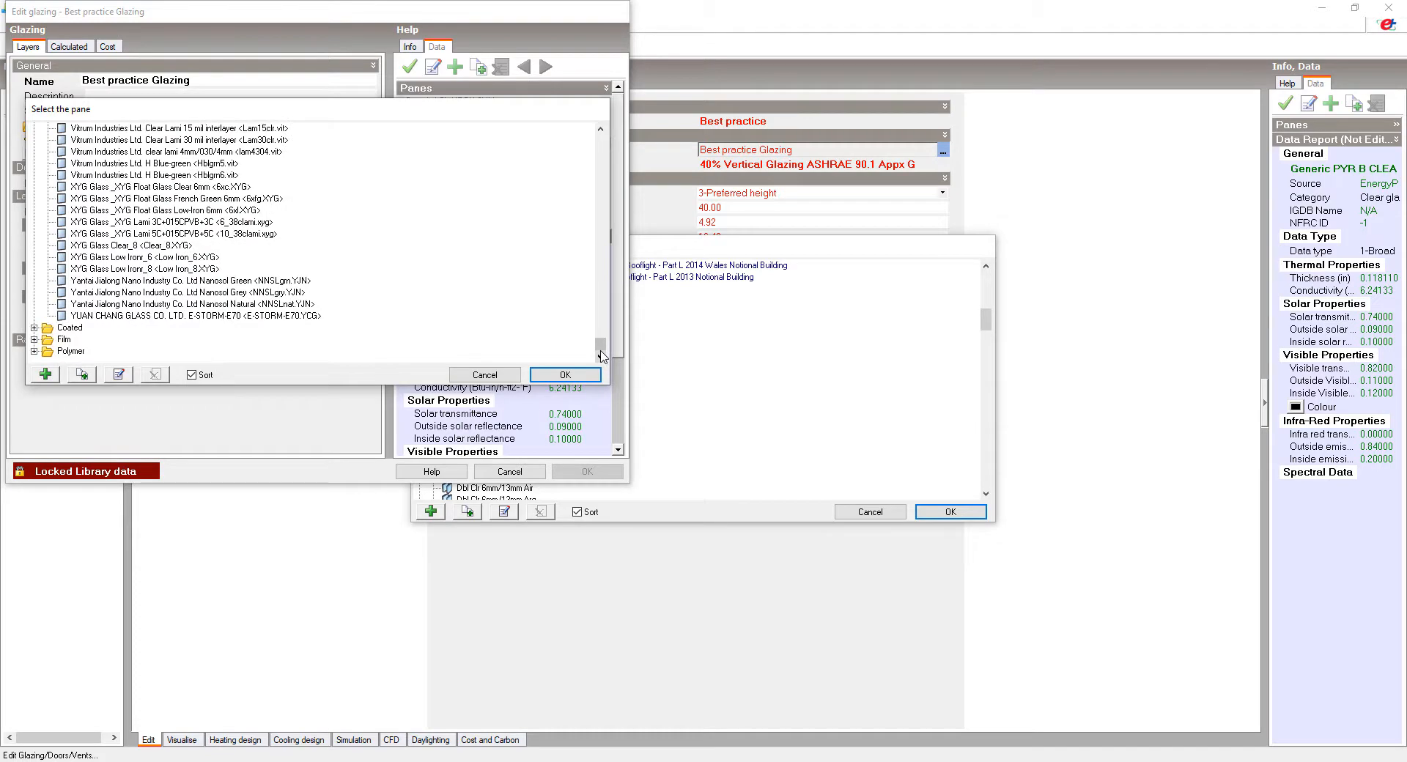
{"action": "left_click", "coordinate": [502, 376]}
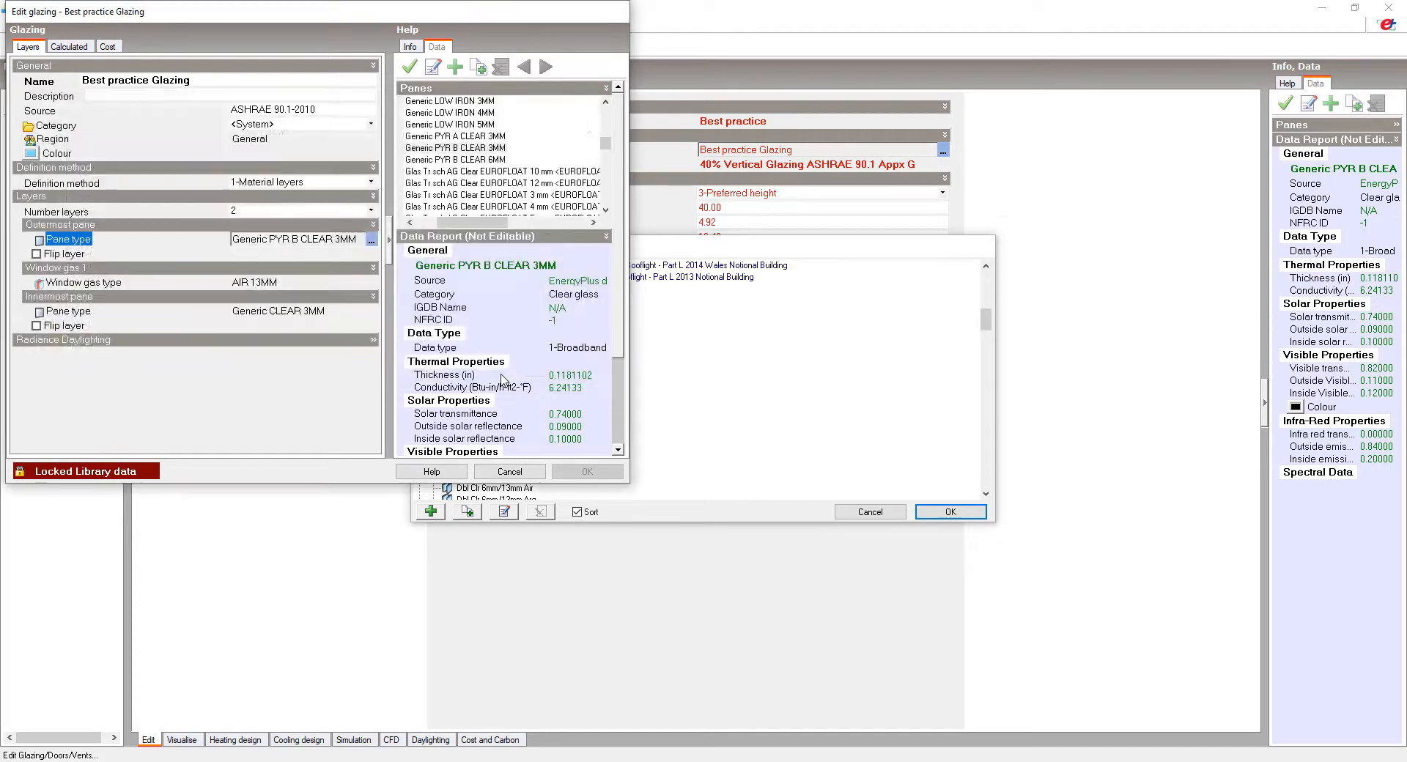
{"action": "left_click", "coordinate": [509, 471]}
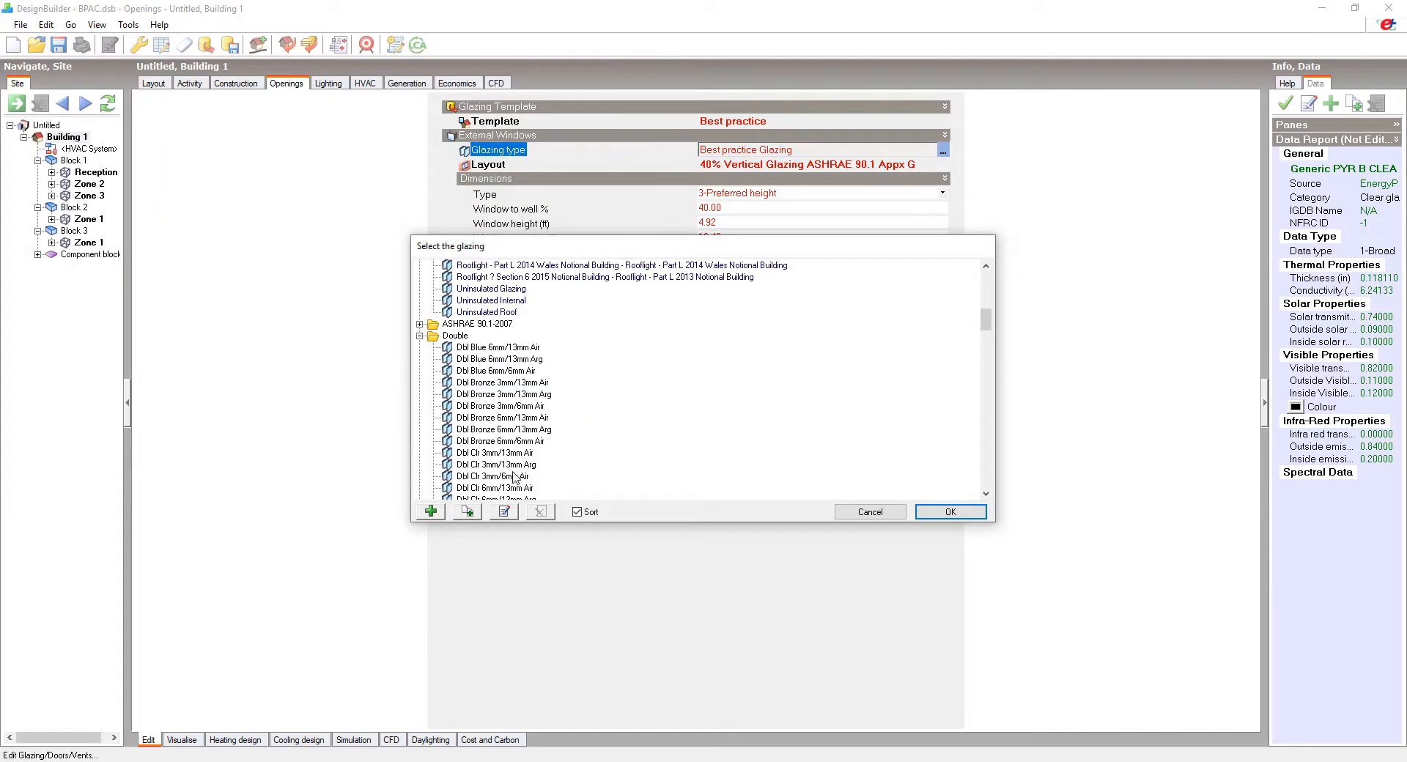
{"action": "left_click", "coordinate": [870, 513]}
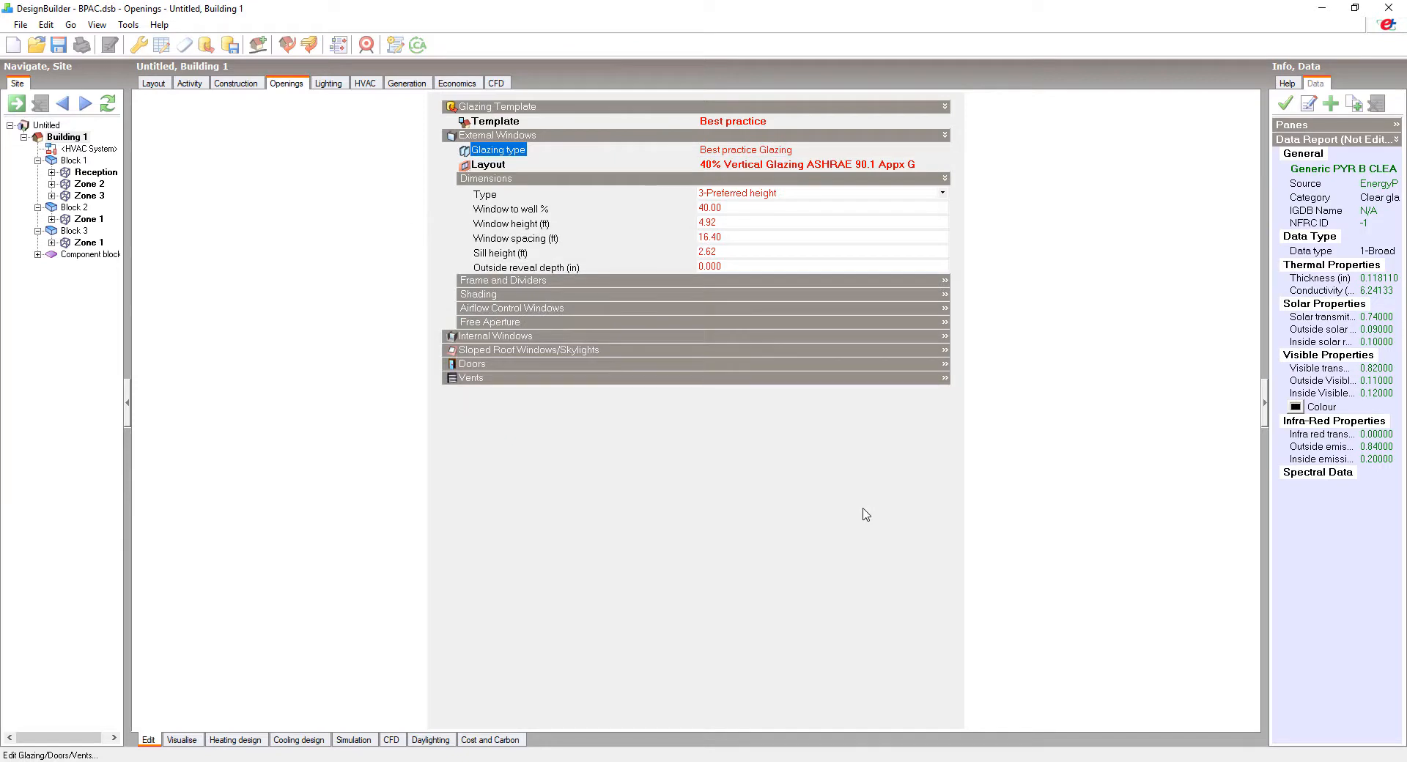
Set the external window to wall percentage of Block 1 to 60.
{"action": "left_click", "coordinate": [743, 222]}
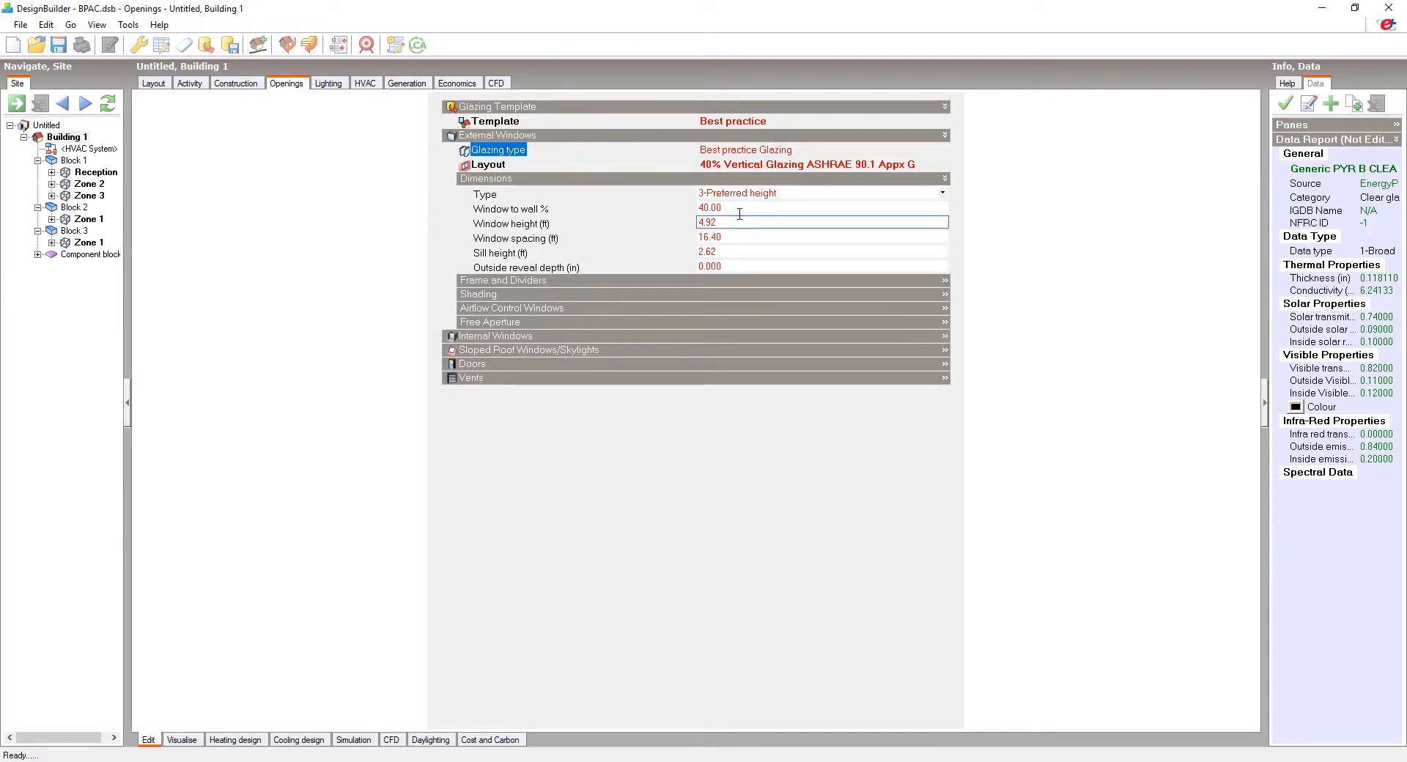
{"action": "left_click", "coordinate": [737, 208]}
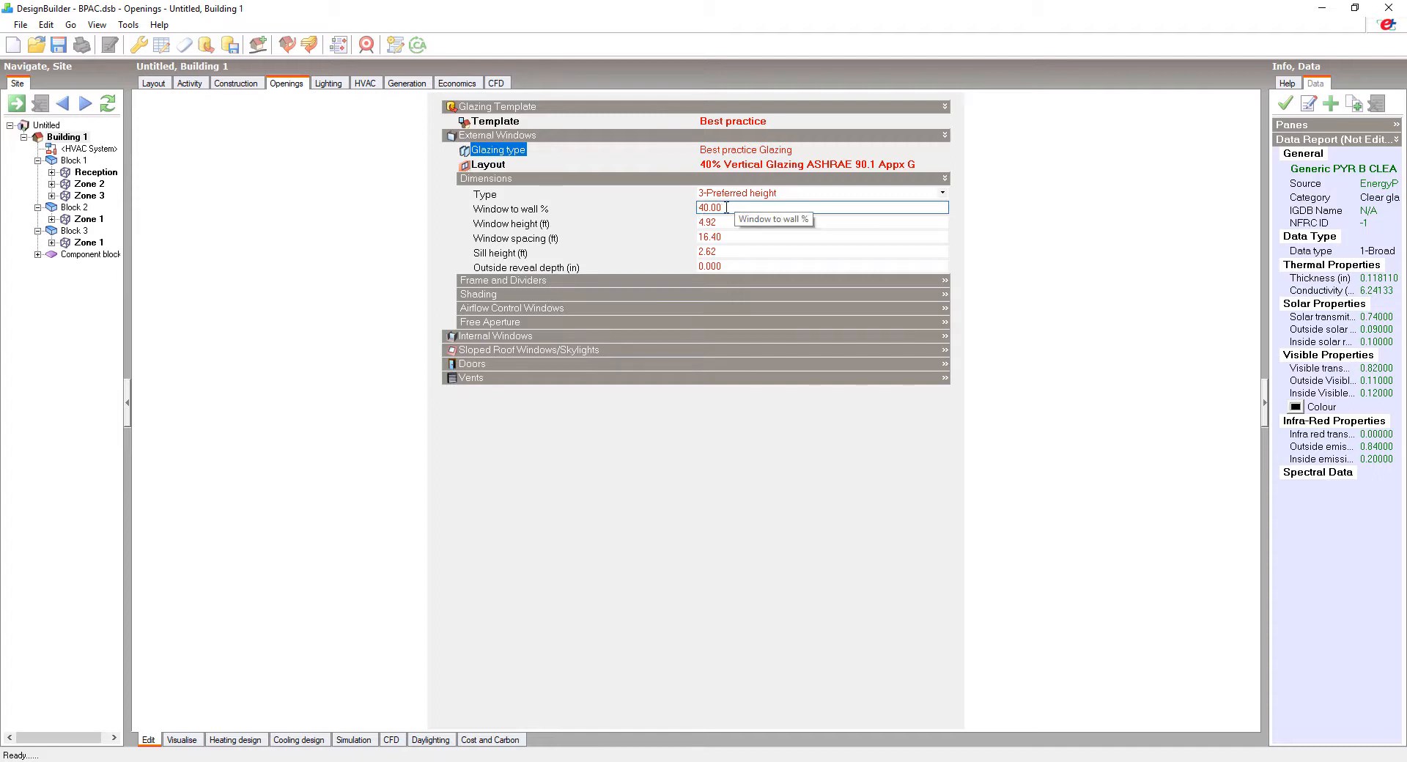
{"action": "left_click", "coordinate": [77, 161]}
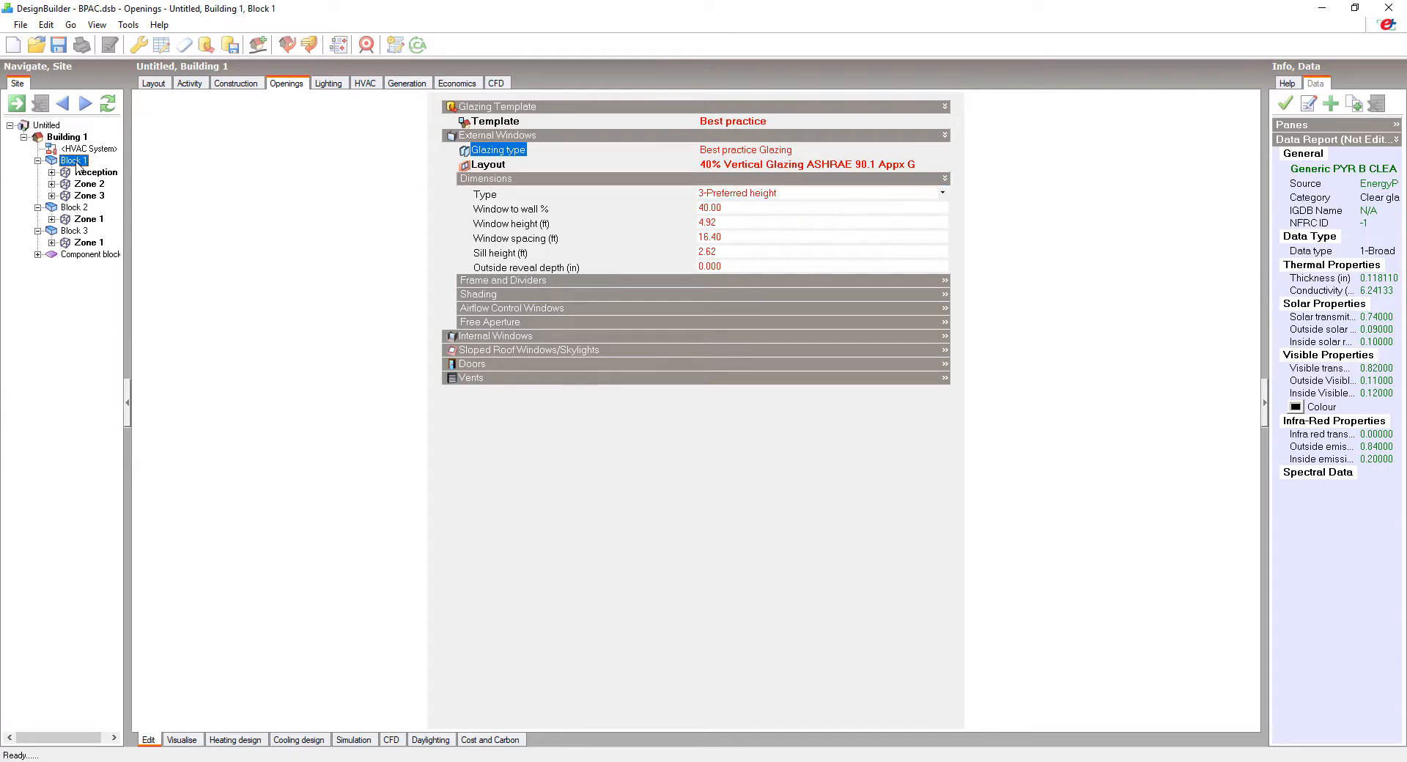
{"action": "left_click", "coordinate": [695, 208]}
{"action": "type", "text": "60"}
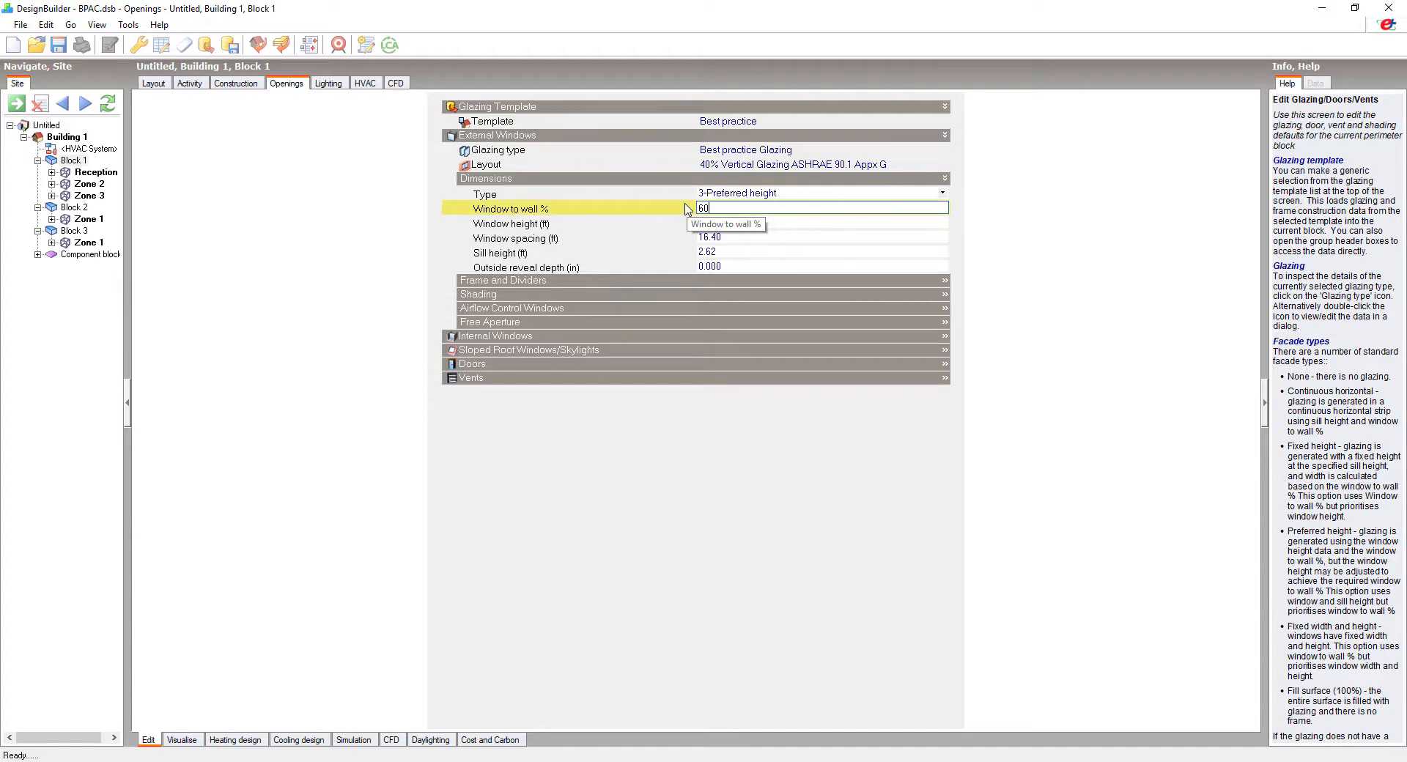
{"action": "key", "text": "Return"}
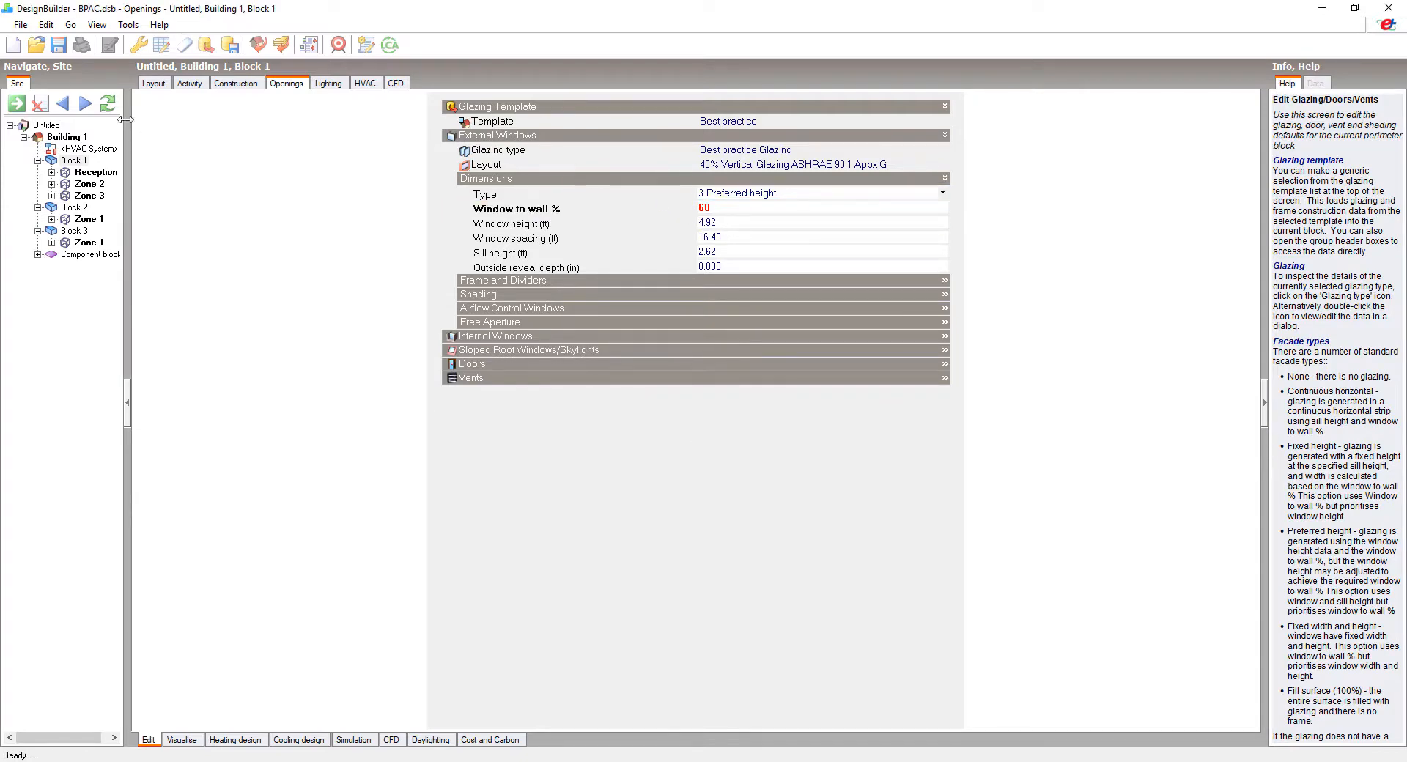
On Block 3's long outer wall, discard the default openings and draw a rectangular window about 42 ft wide and 3 ft high at one end.
{"action": "left_click", "coordinate": [73, 137]}
{"action": "left_click", "coordinate": [153, 83]}
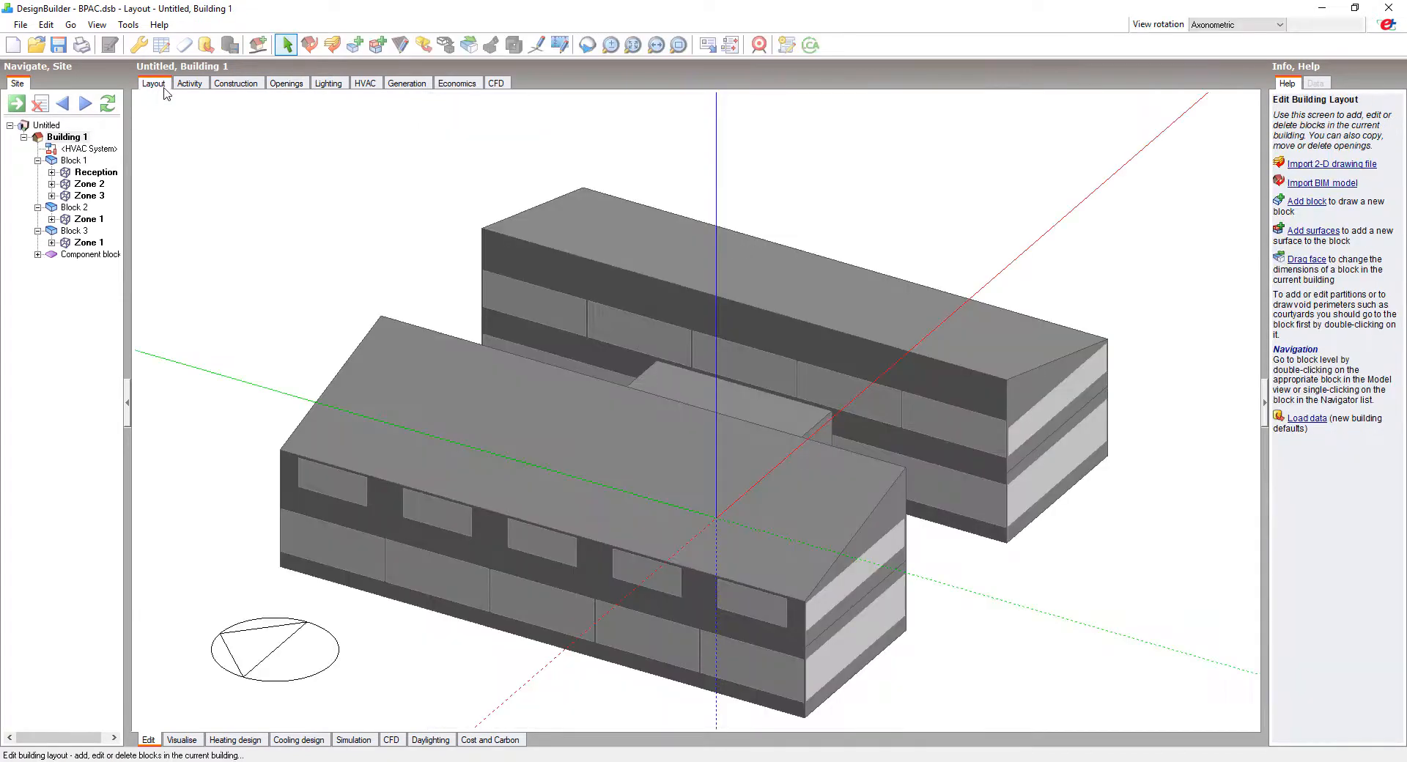
{"action": "left_click", "coordinate": [587, 45]}
{"action": "left_click_drag", "start_coordinate": [970, 338], "coordinate": [684, 314]}
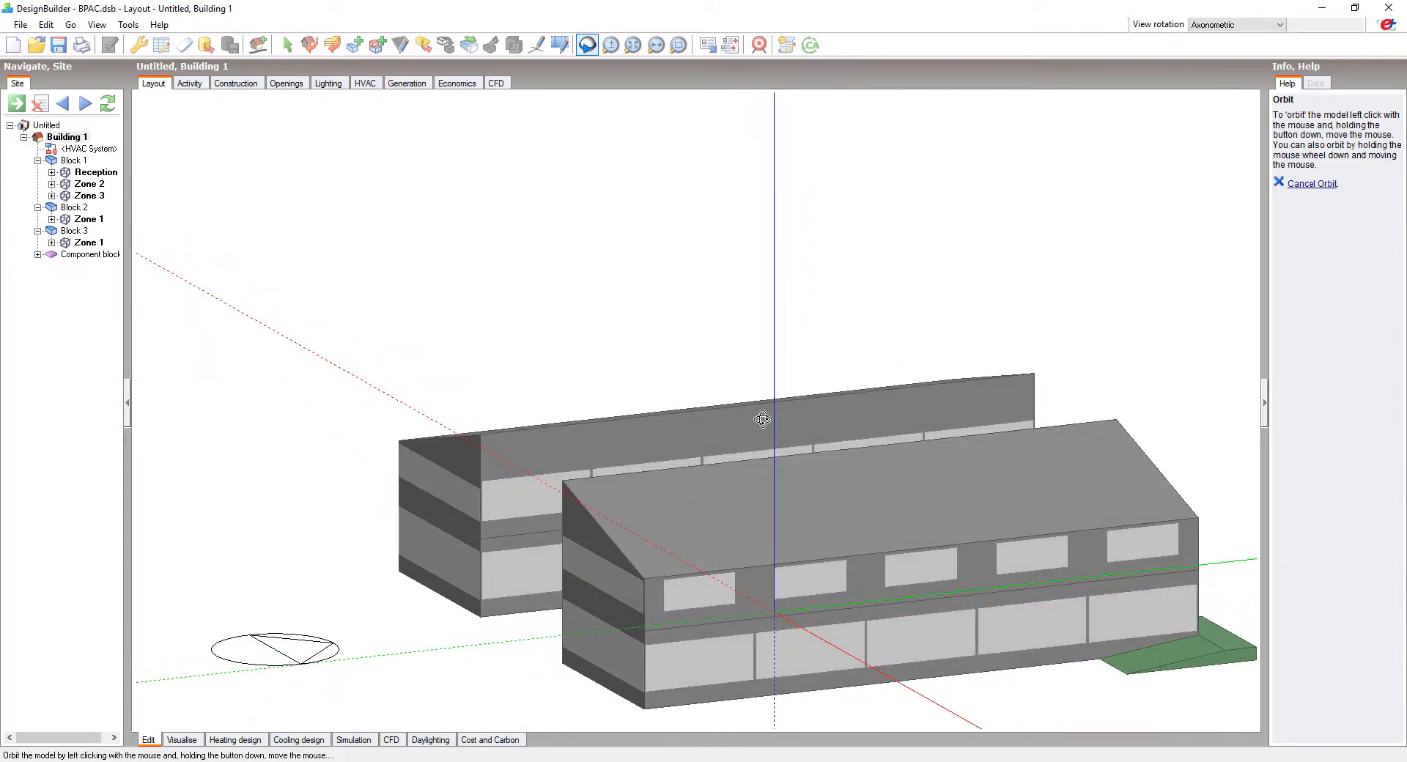
{"action": "key", "text": "Escape"}
{"action": "double_click", "coordinate": [799, 586]}
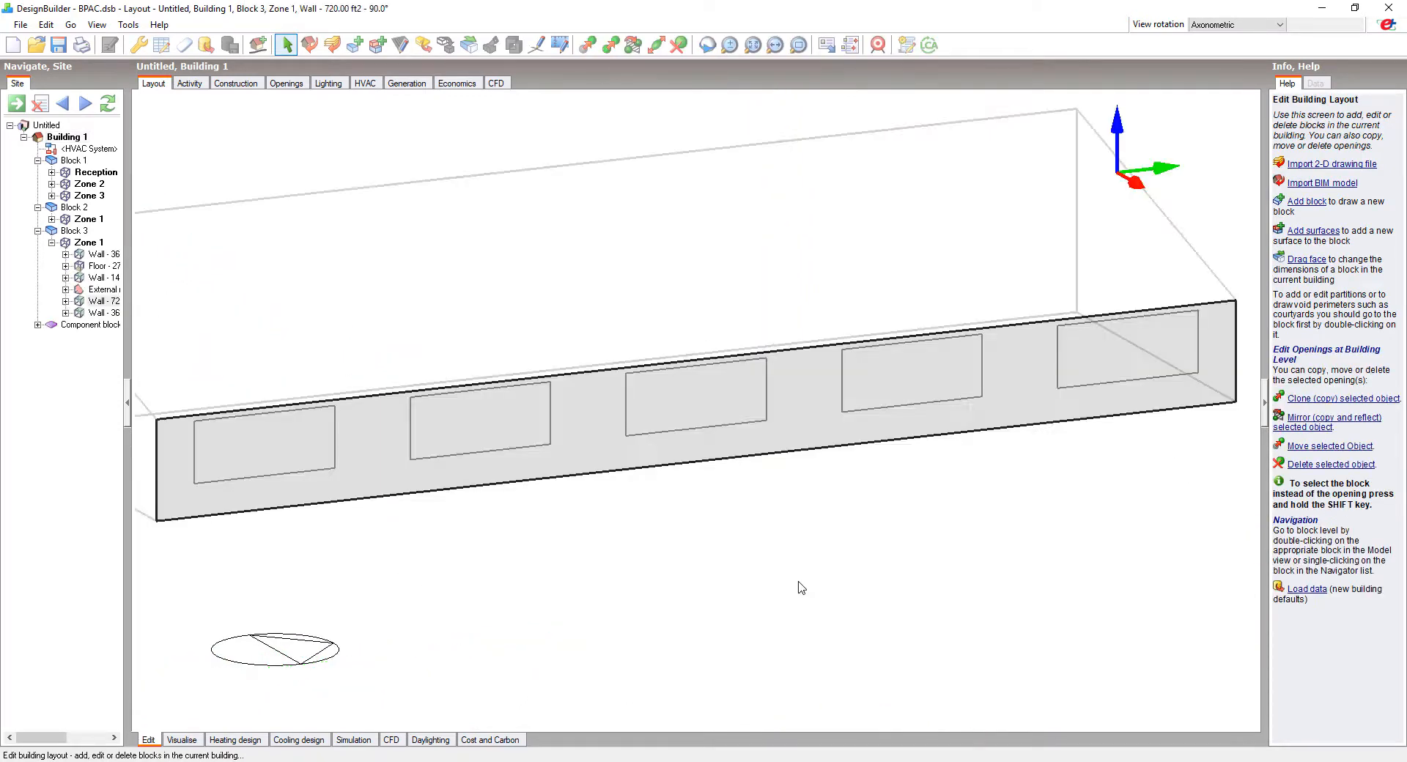
{"action": "left_click", "coordinate": [21, 485]}
{"action": "left_click", "coordinate": [280, 44]}
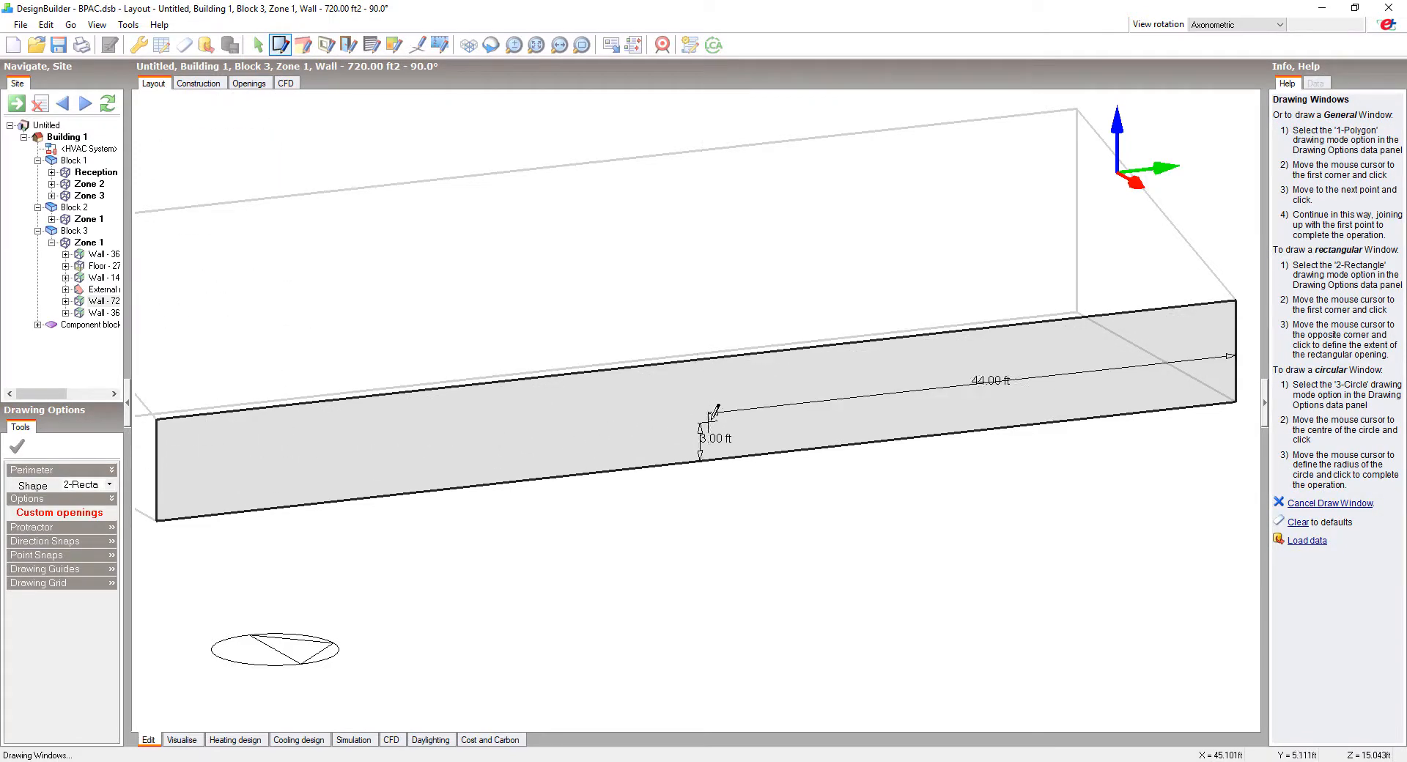
{"action": "left_click", "coordinate": [684, 438]}
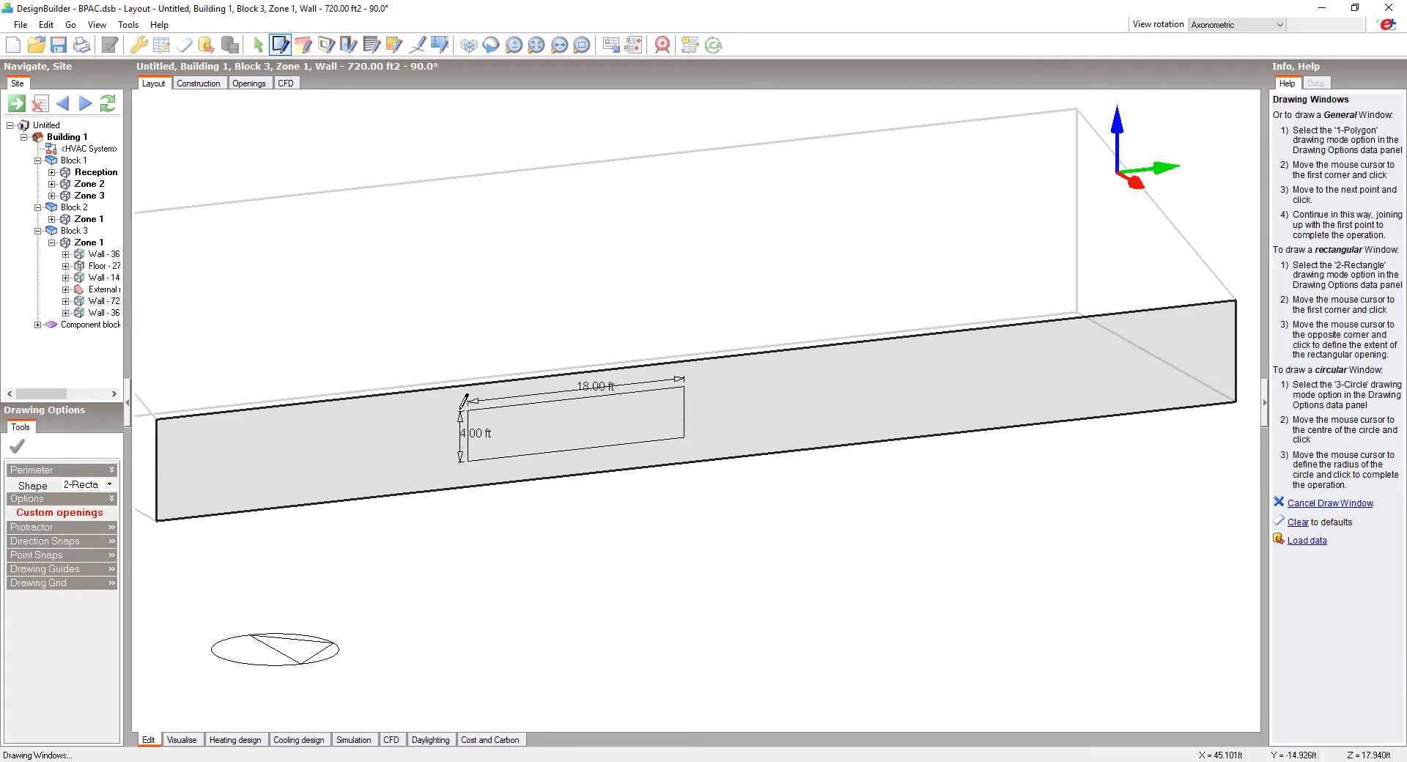
{"action": "left_click", "coordinate": [182, 450]}
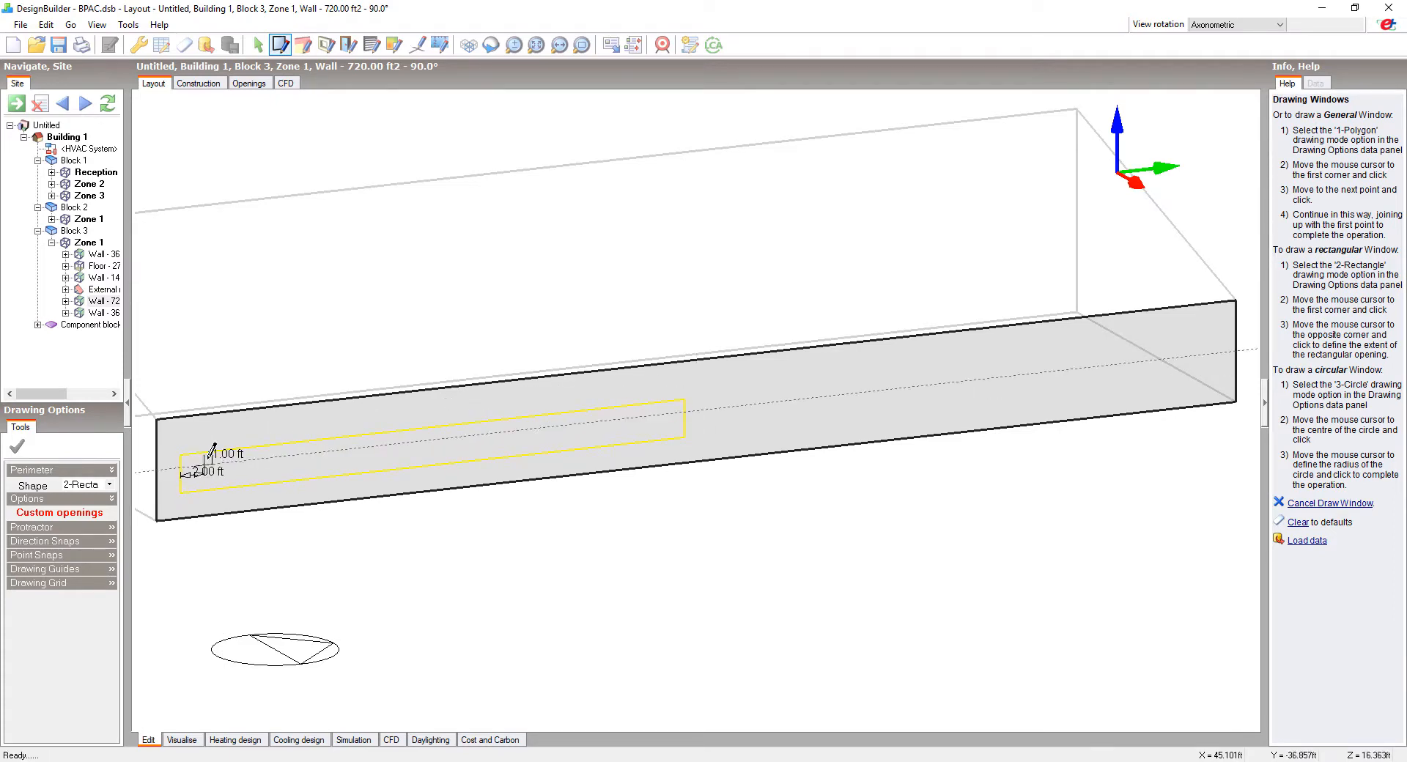
Clone the long window onto the other half of the same wall, level with the original.
{"action": "left_click", "coordinate": [372, 470]}
{"action": "right_click", "coordinate": [374, 467]}
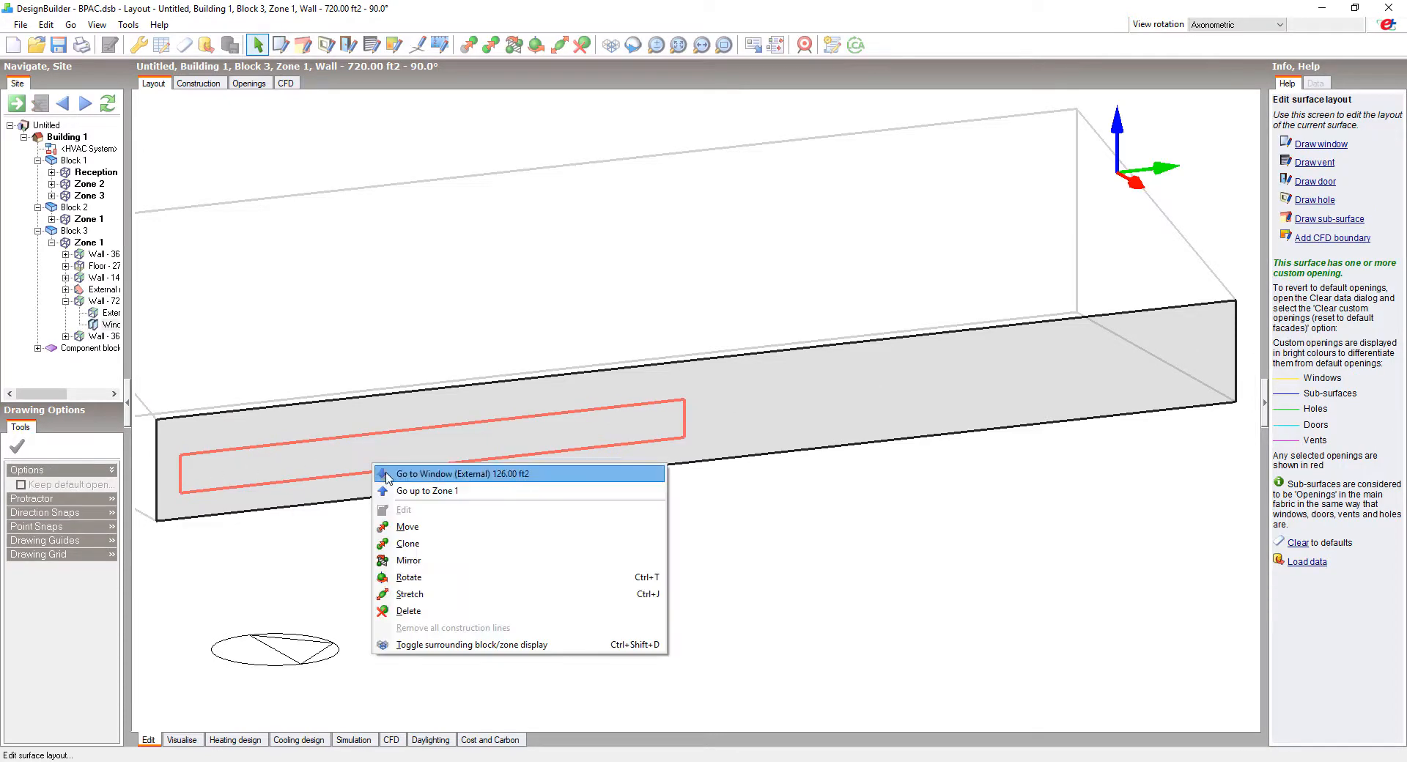
{"action": "left_click", "coordinate": [401, 543]}
{"action": "left_click", "coordinate": [182, 491]}
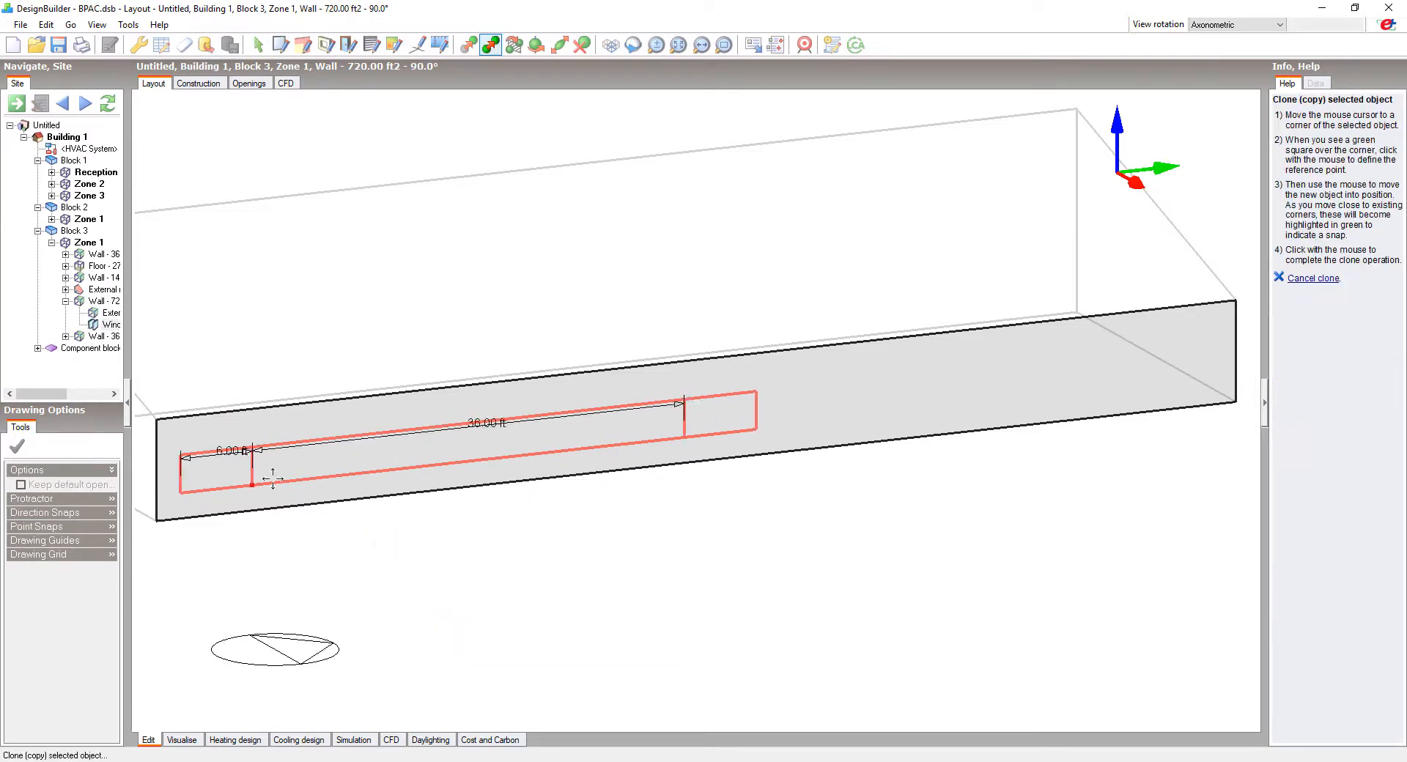
{"action": "left_click", "coordinate": [713, 426]}
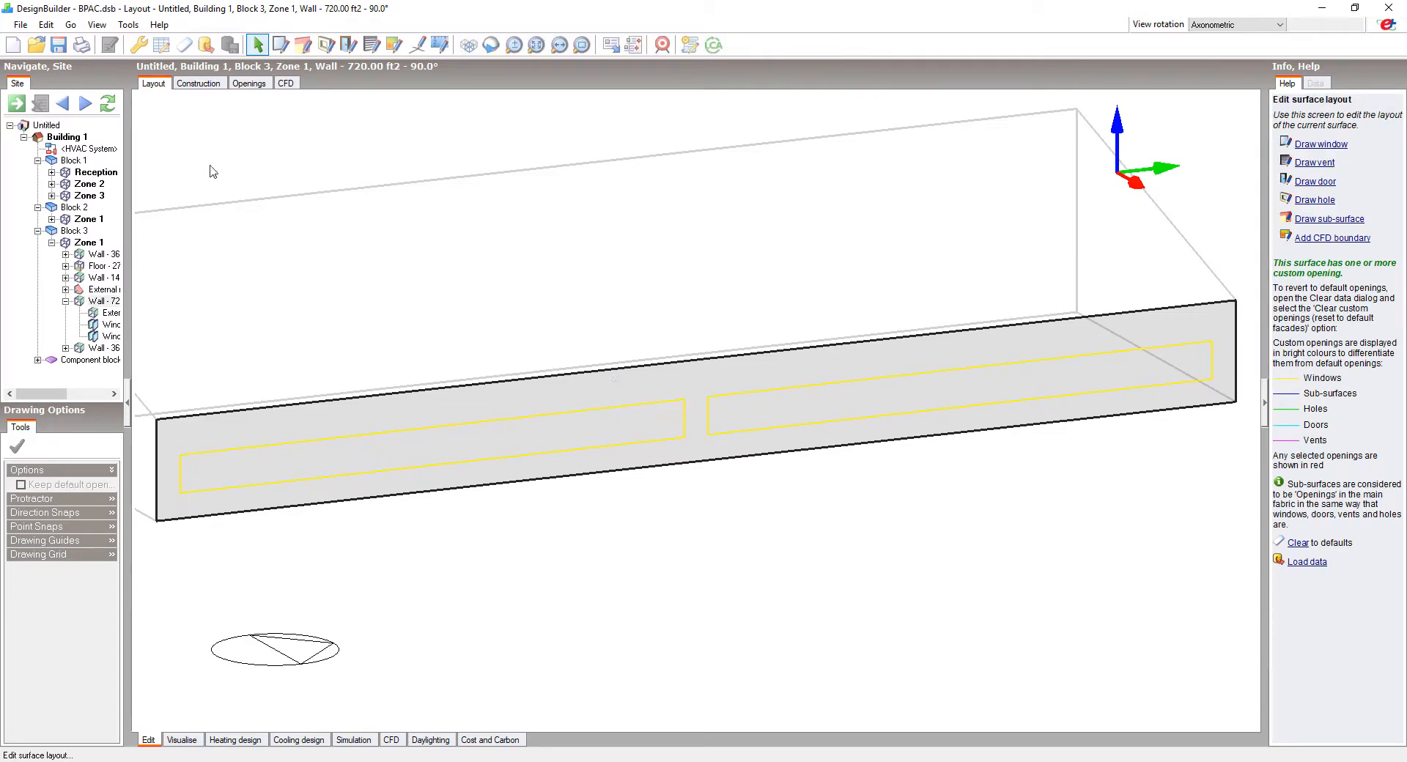
Clone both long windows from Block 3's outer wall onto its pitched roof.
{"action": "left_click", "coordinate": [75, 138]}
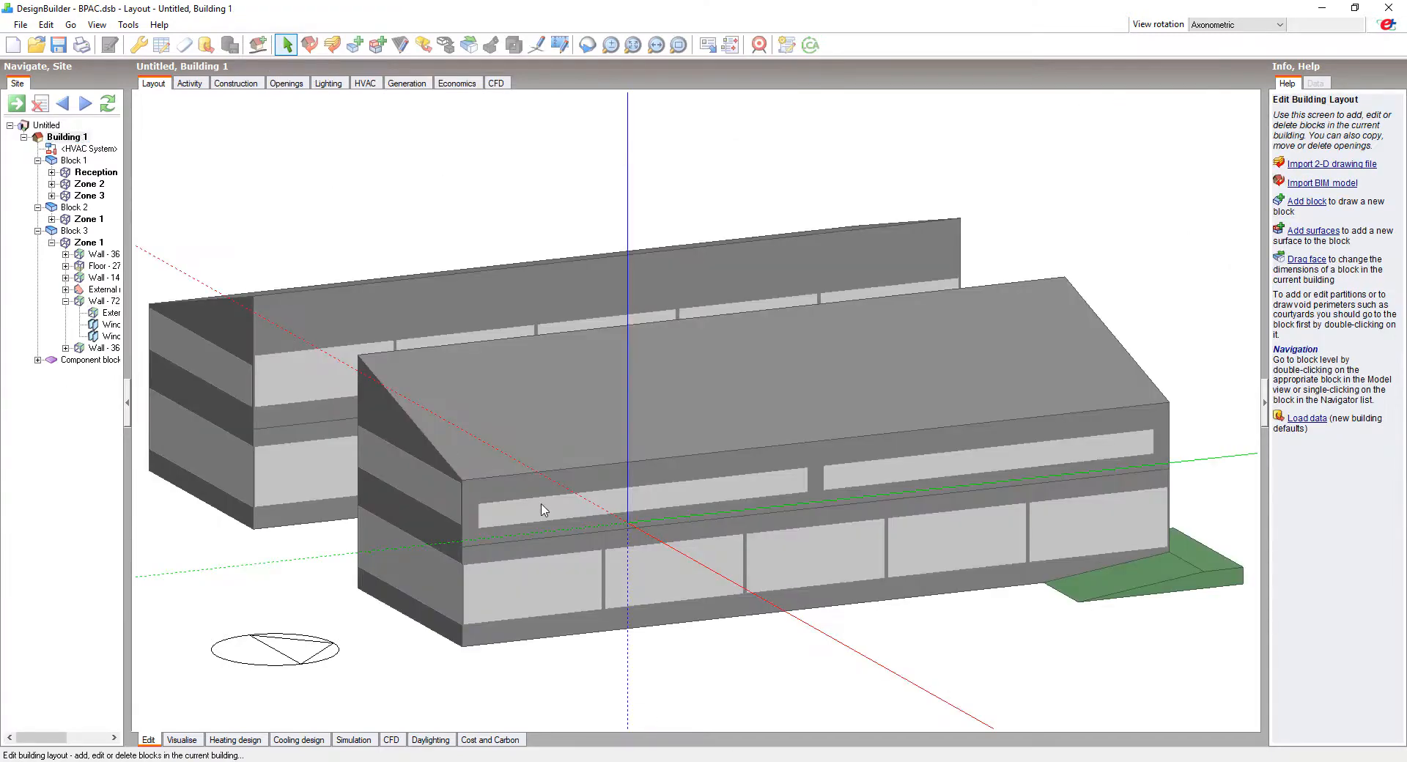
{"action": "left_click", "coordinate": [546, 507]}
{"action": "left_click", "coordinate": [873, 480], "text": "ctrl"}
{"action": "right_click", "coordinate": [863, 475]}
{"action": "left_click", "coordinate": [895, 535]}
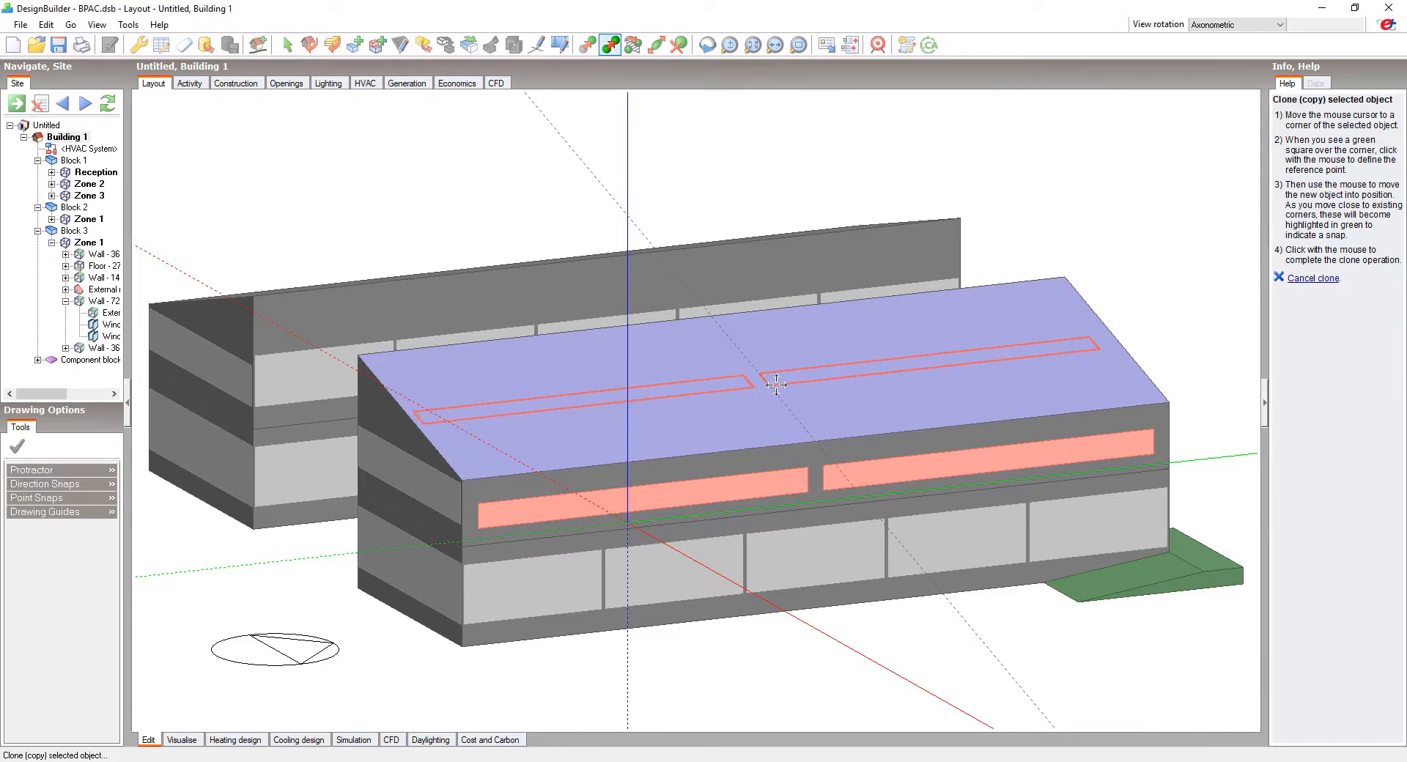
{"action": "left_click", "coordinate": [776, 384]}
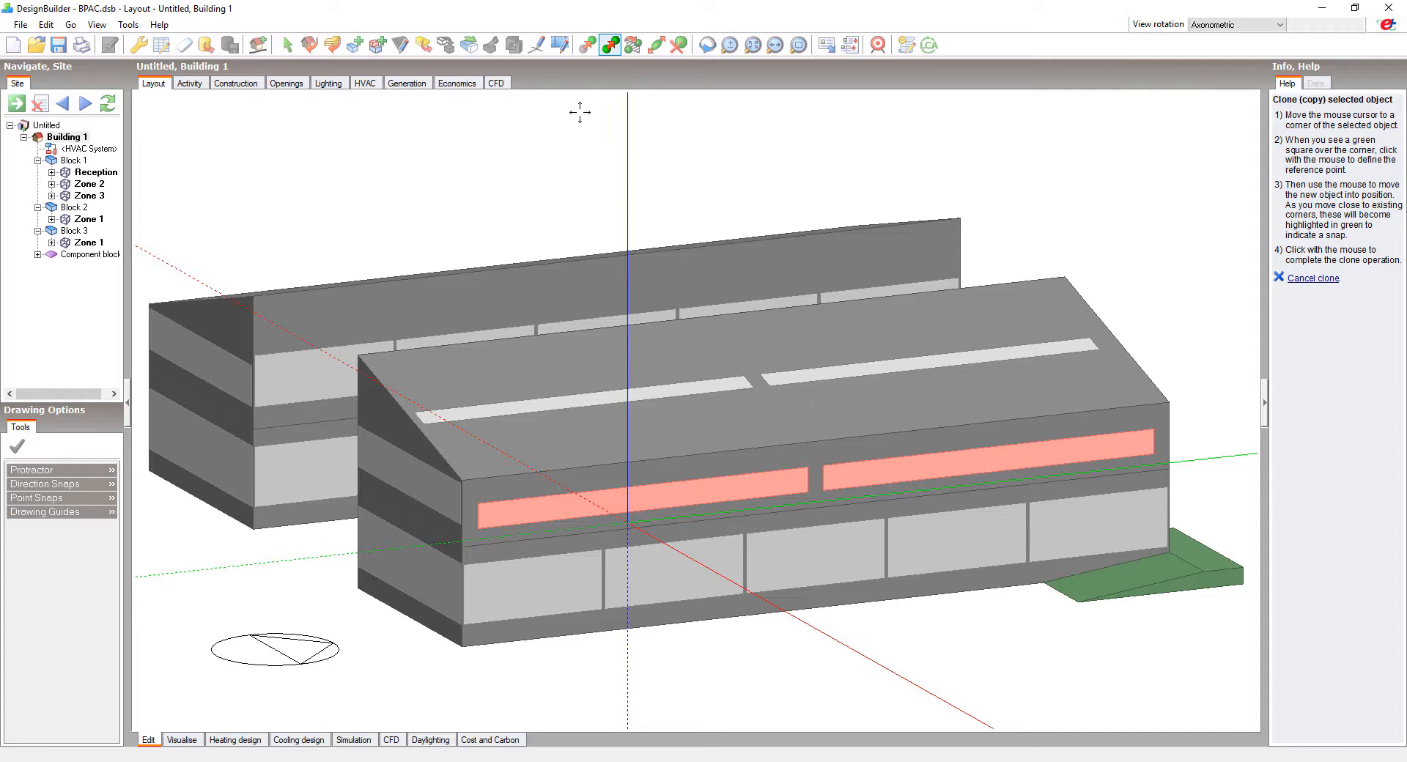
Set up loading template data for the building, with only glazing included and the template "Double glazing, clear, 1m overhang".
{"action": "left_click", "coordinate": [206, 46]}
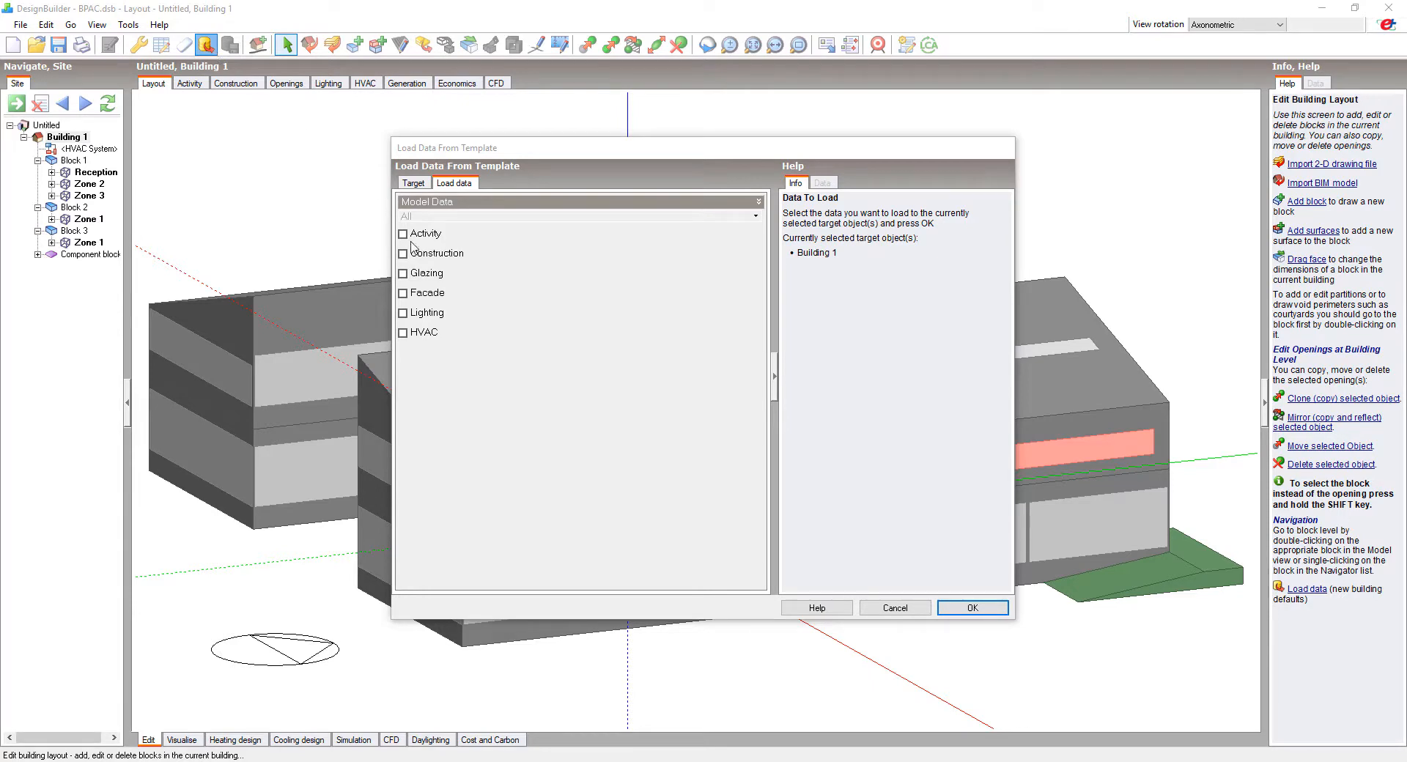
{"action": "left_click", "coordinate": [403, 273]}
{"action": "left_click", "coordinate": [461, 293]}
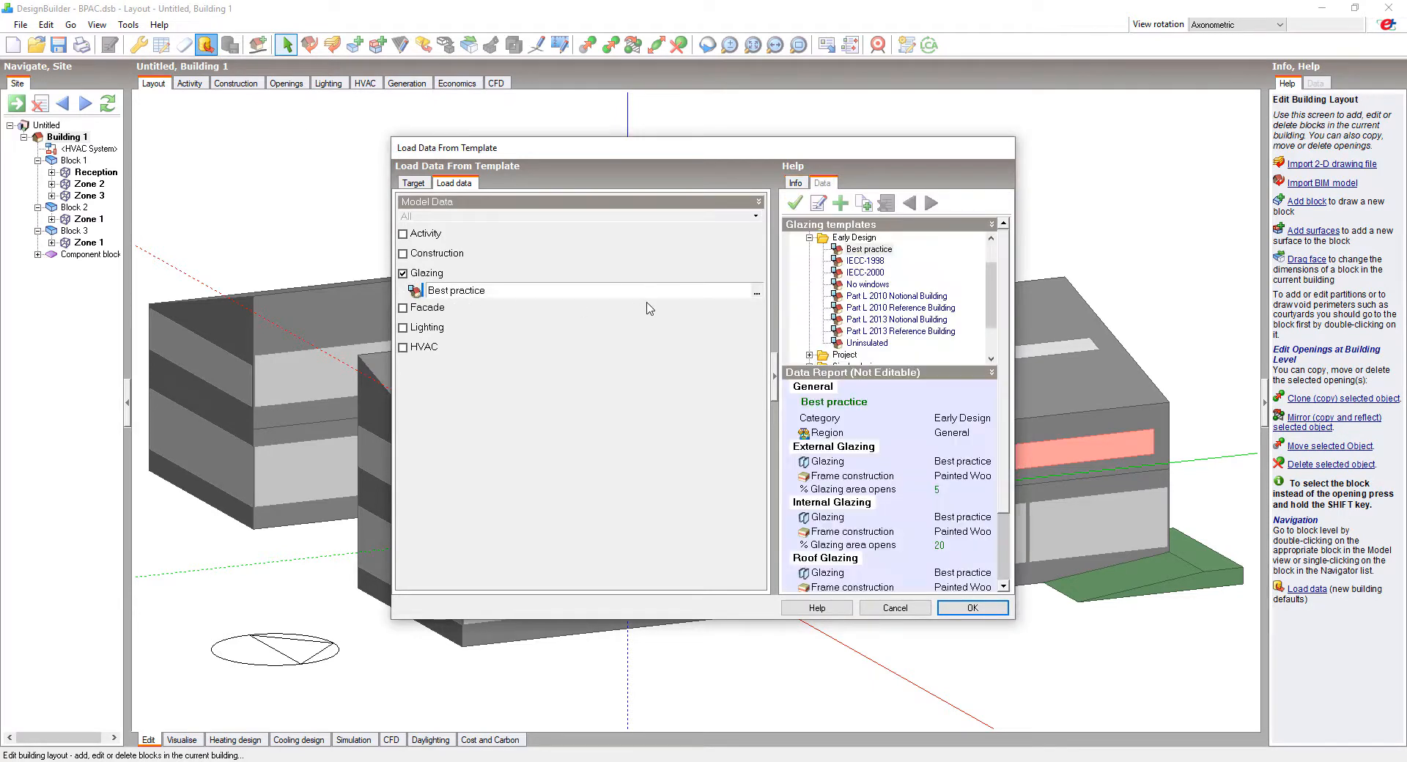
{"action": "left_click", "coordinate": [810, 261]}
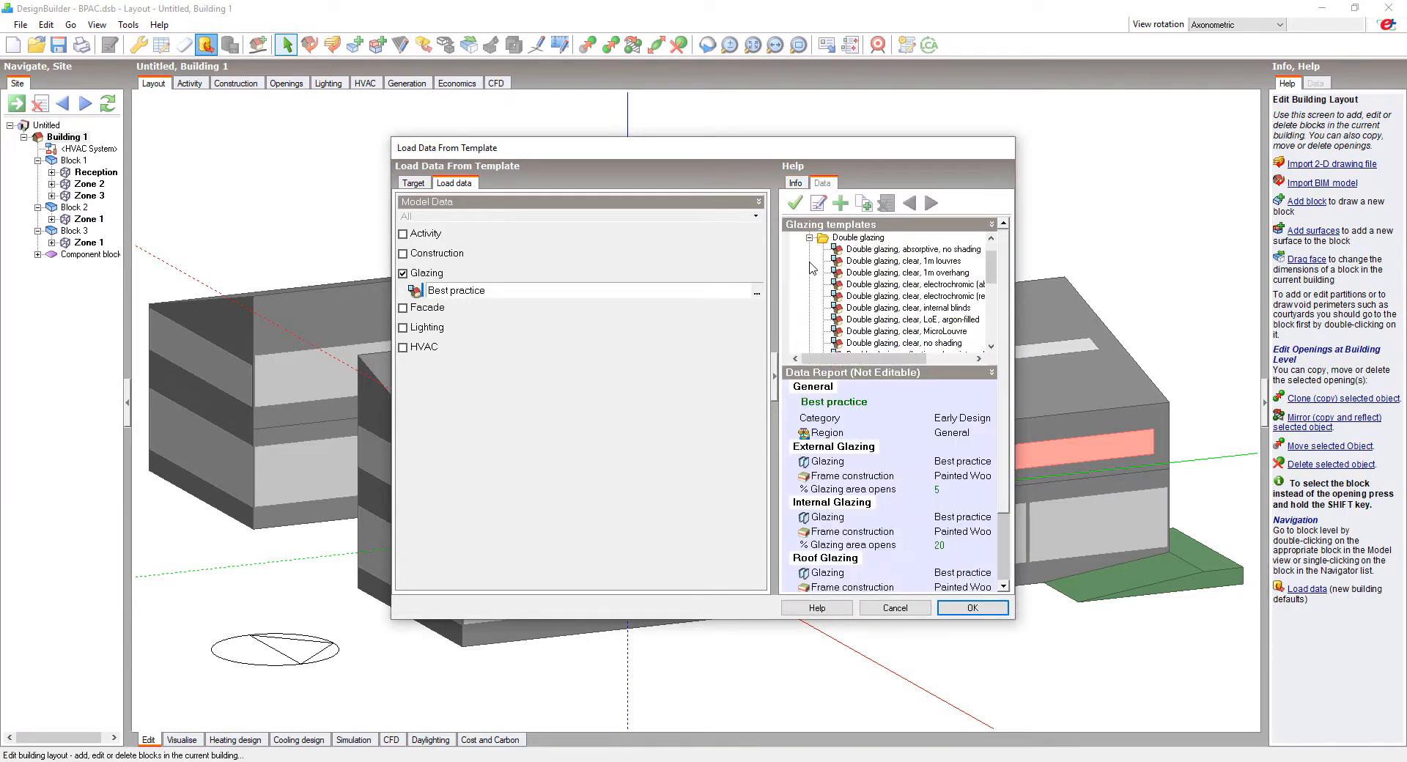
{"action": "left_click", "coordinate": [879, 273]}
{"action": "left_click", "coordinate": [796, 204]}
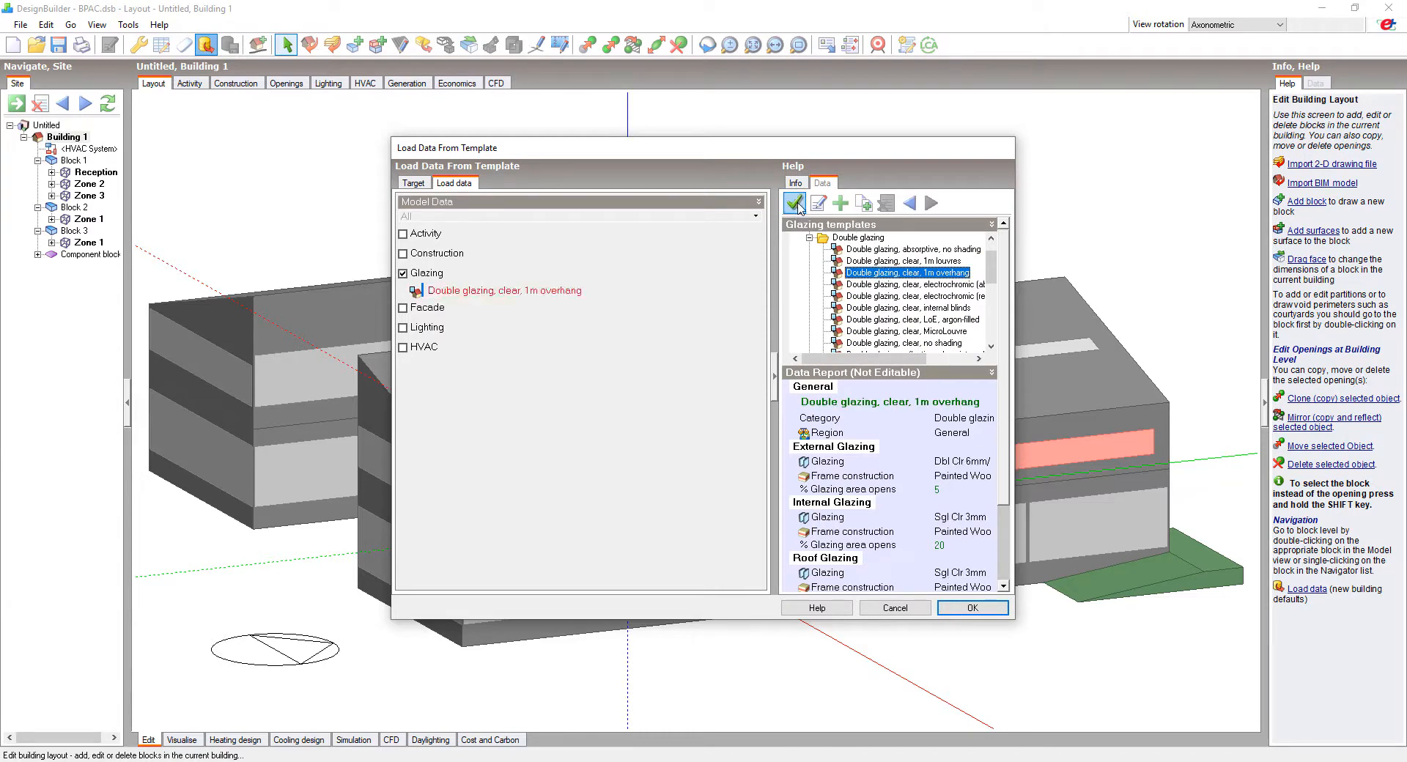
Create a selection filter for the template's target objects that filters by openings.
{"action": "left_click", "coordinate": [413, 183]}
{"action": "left_click", "coordinate": [441, 255]}
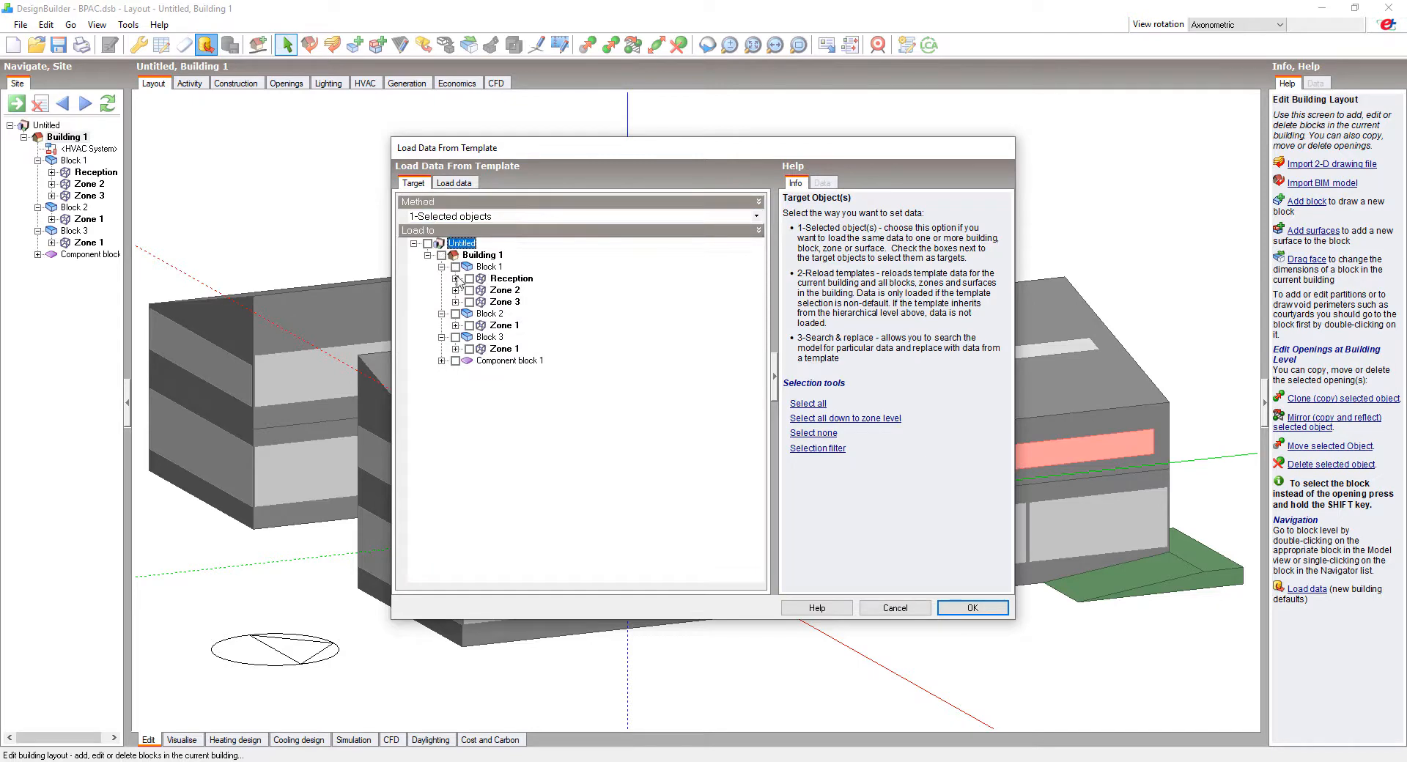
{"action": "left_click", "coordinate": [818, 448]}
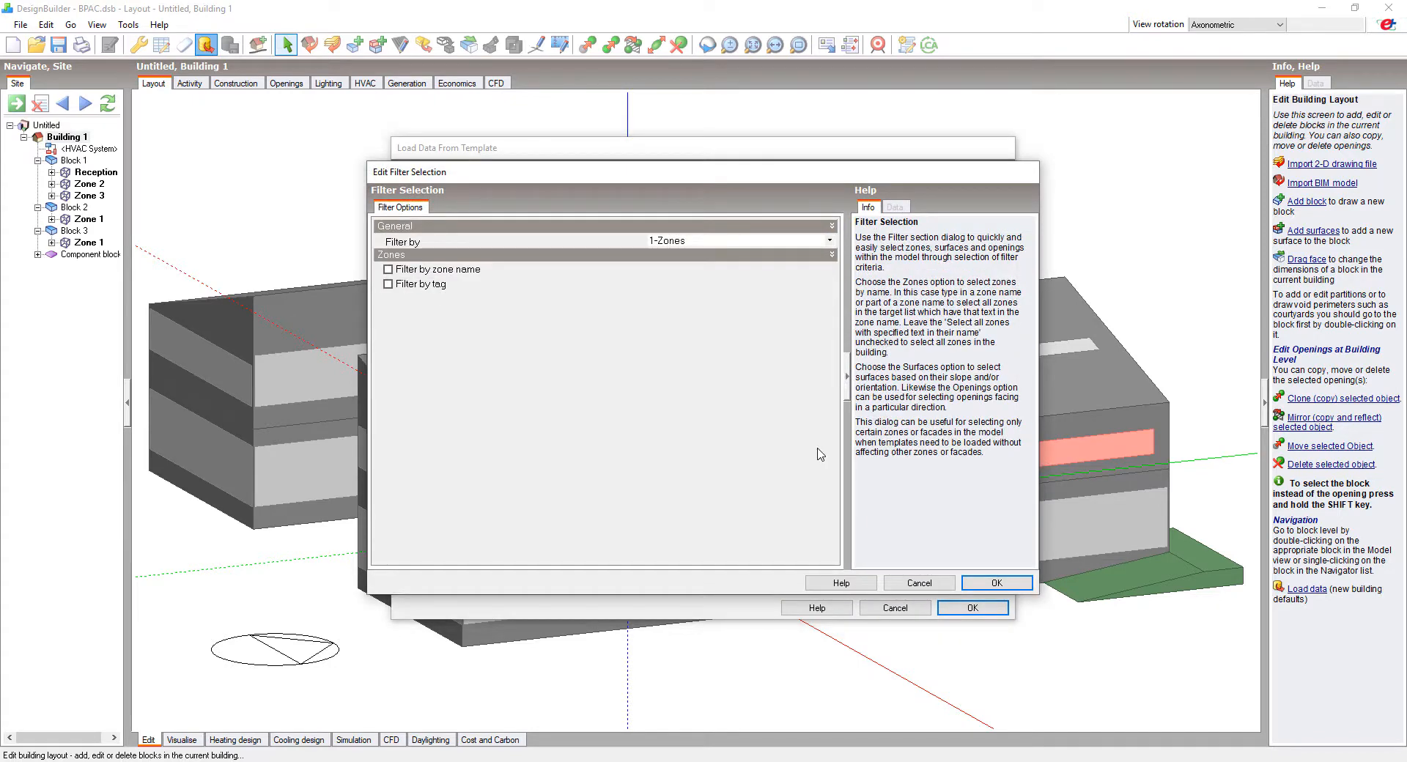
{"action": "left_click", "coordinate": [682, 242]}
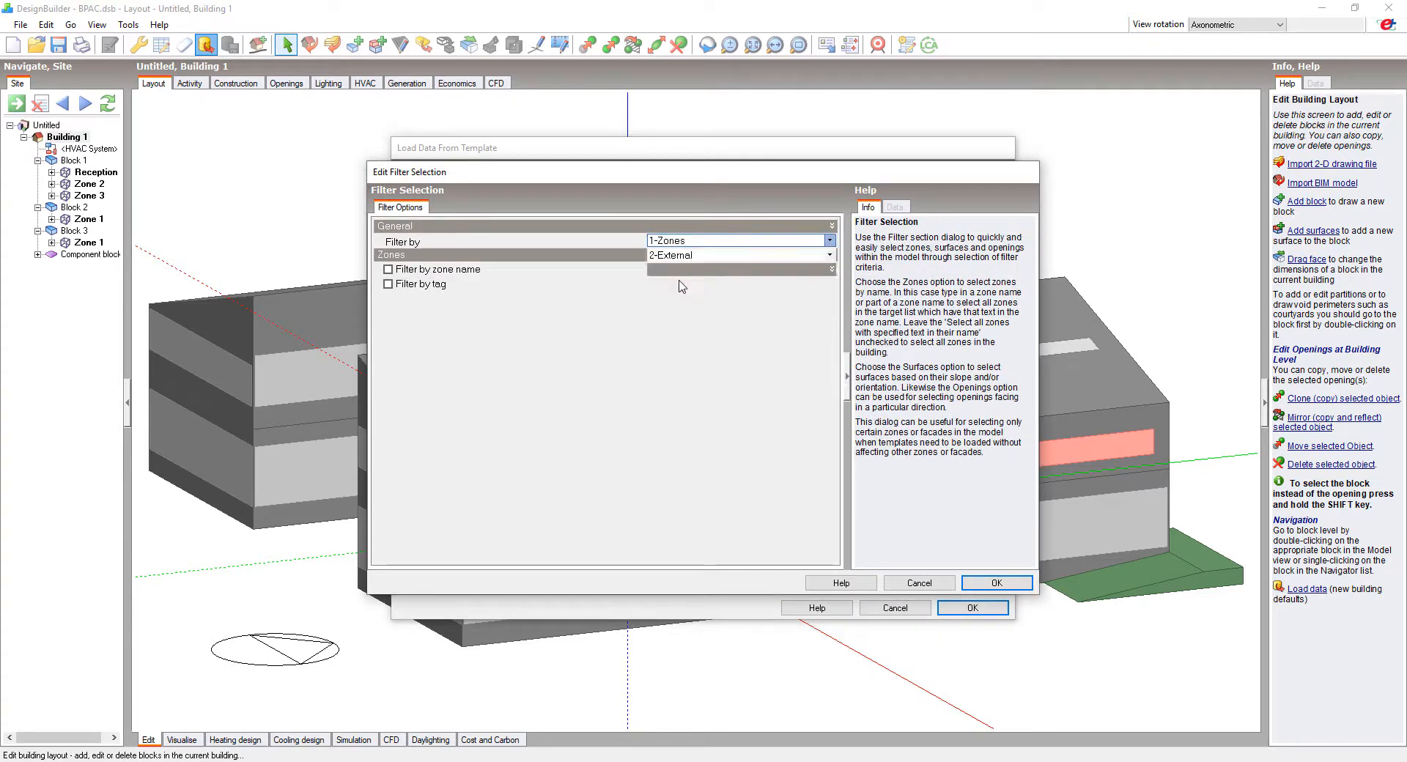
{"action": "left_click", "coordinate": [678, 281]}
Limit the filter to orientations from 150° to 210° with the default 90° slope range applied, and load the glazing template onto the matching openings.
{"action": "left_click", "coordinate": [389, 283]}
{"action": "left_click", "coordinate": [665, 299]}
{"action": "key", "text": "BackSpace"}
{"action": "type", "text": "150"}
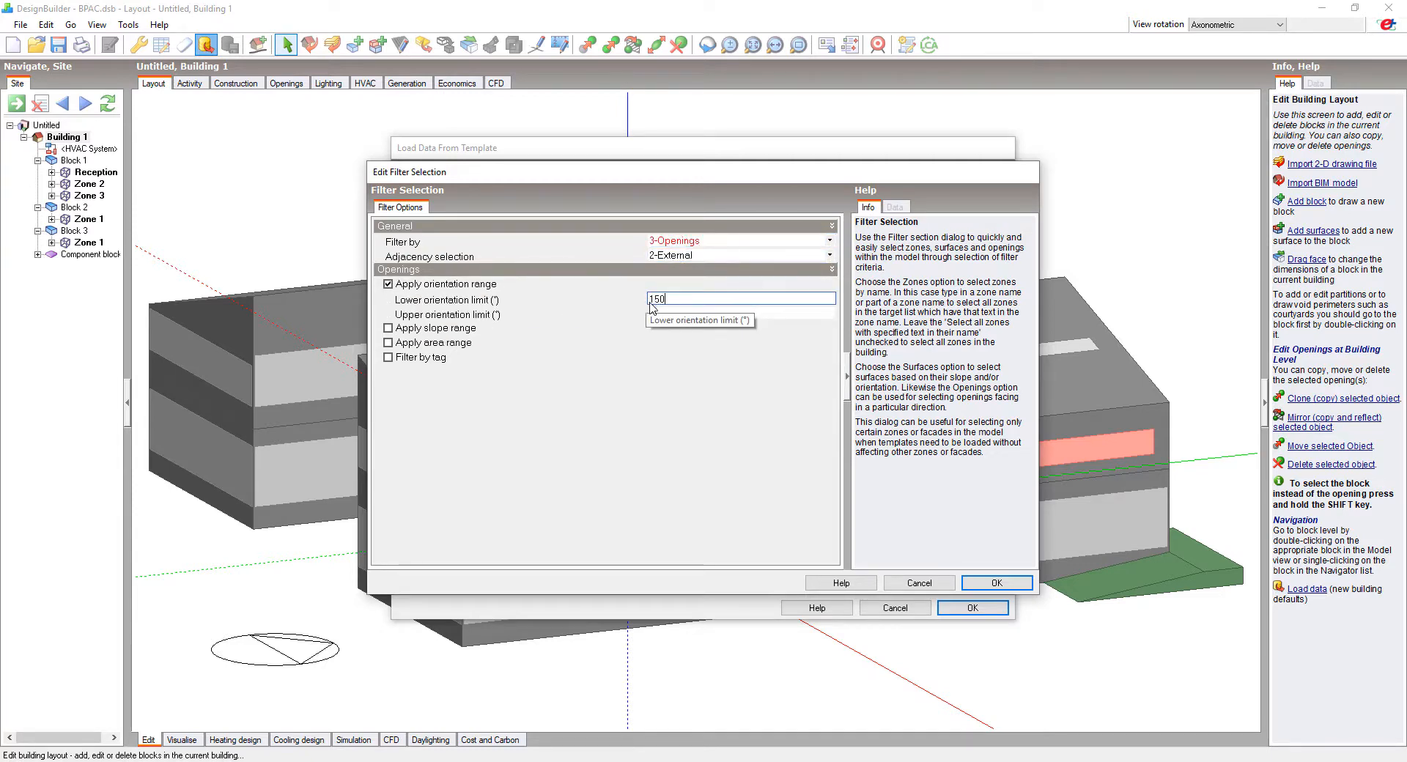
{"action": "left_click", "coordinate": [652, 314]}
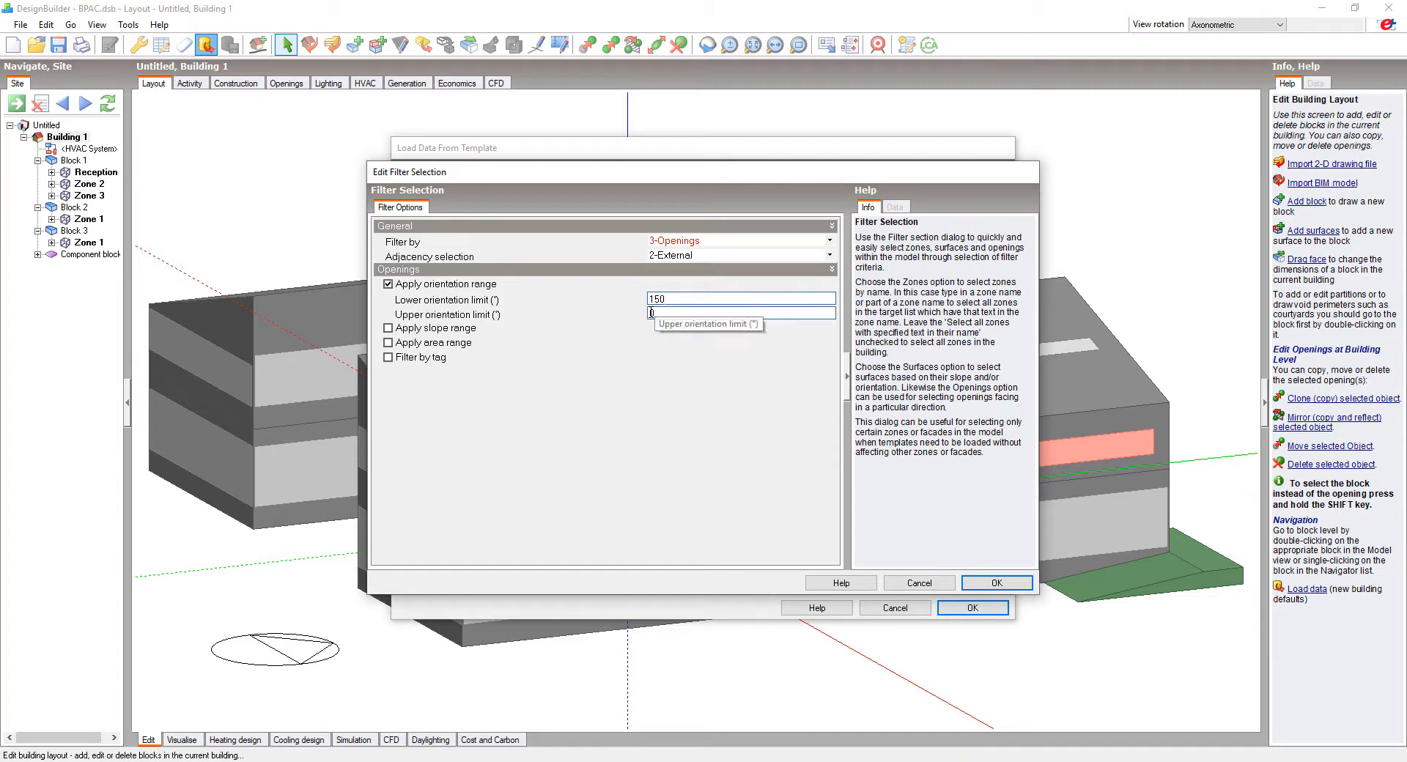
{"action": "type", "text": "210"}
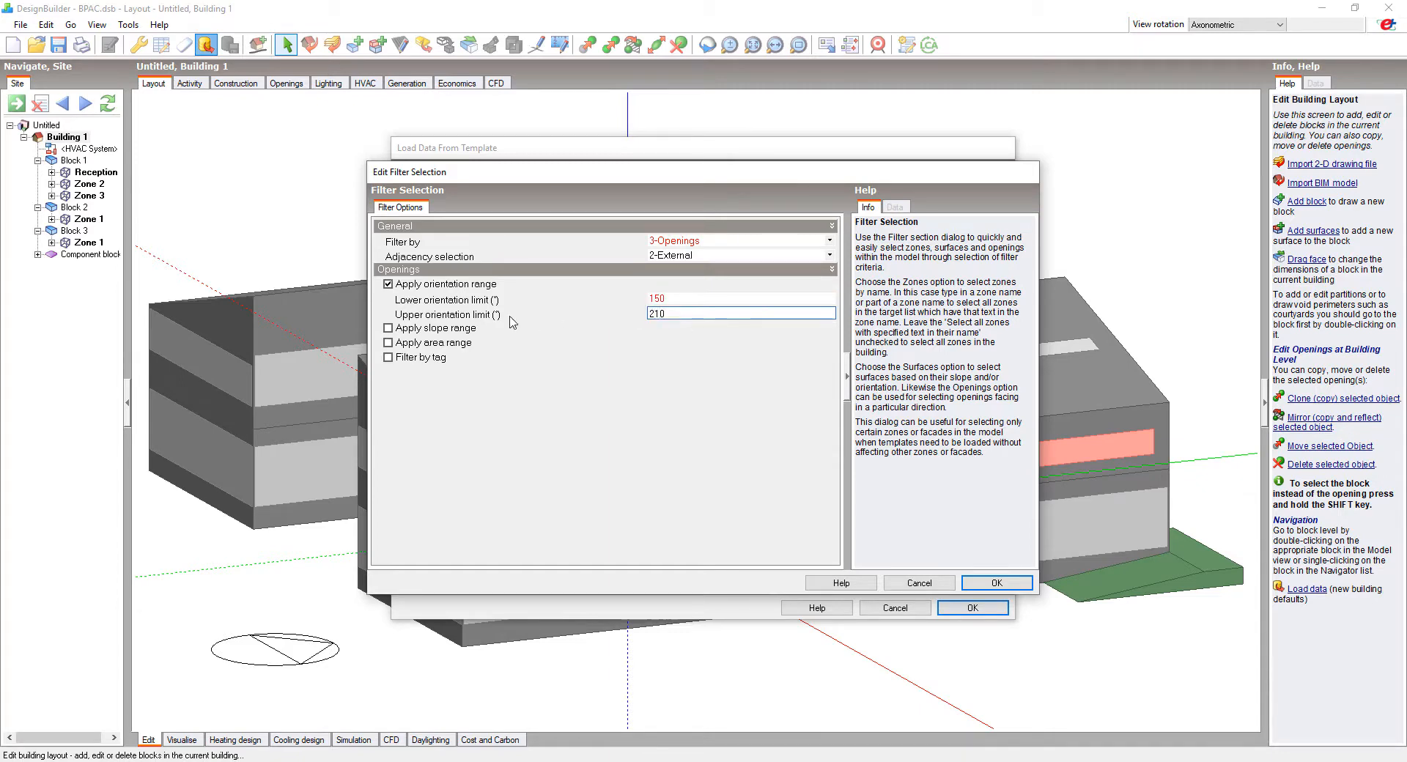
{"action": "left_click", "coordinate": [390, 329]}
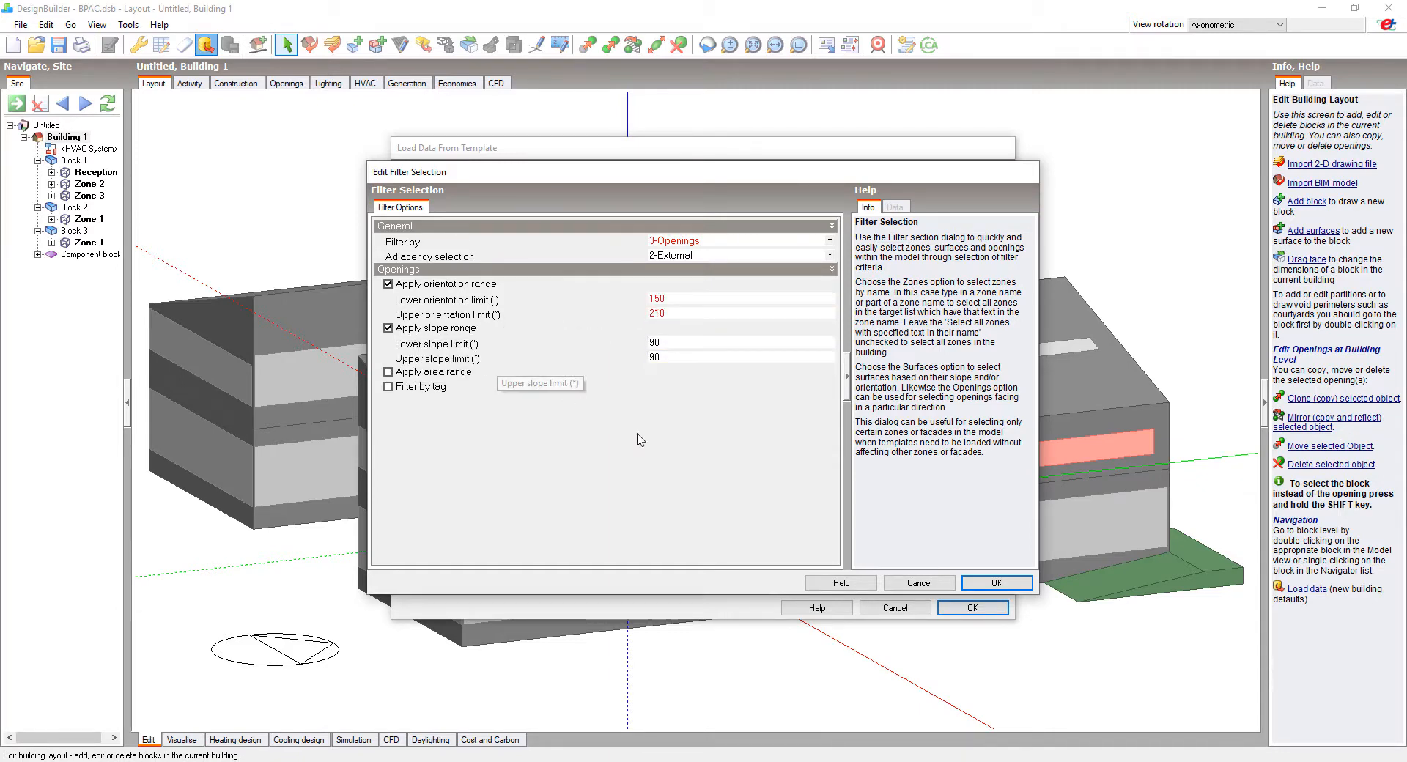
{"action": "left_click", "coordinate": [995, 584]}
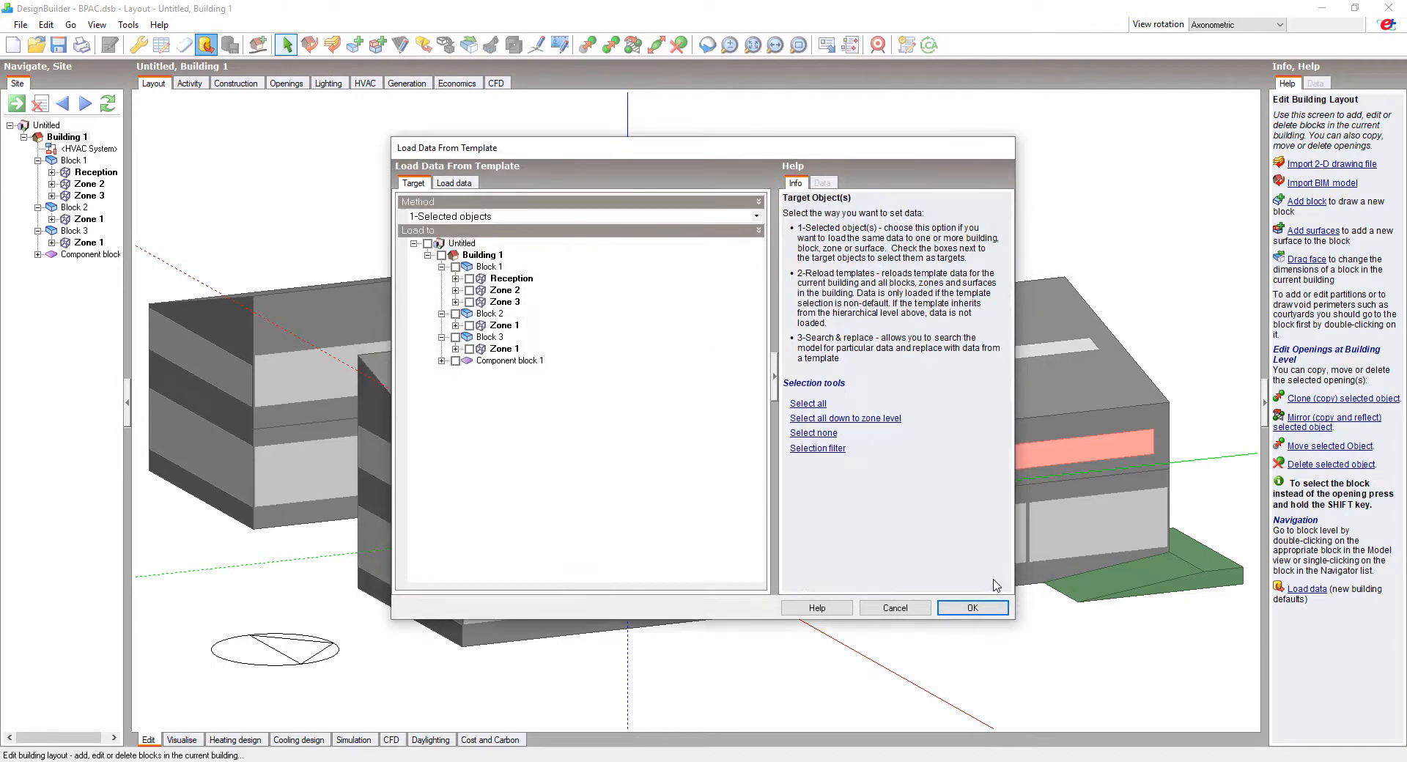
{"action": "left_click", "coordinate": [973, 608]}
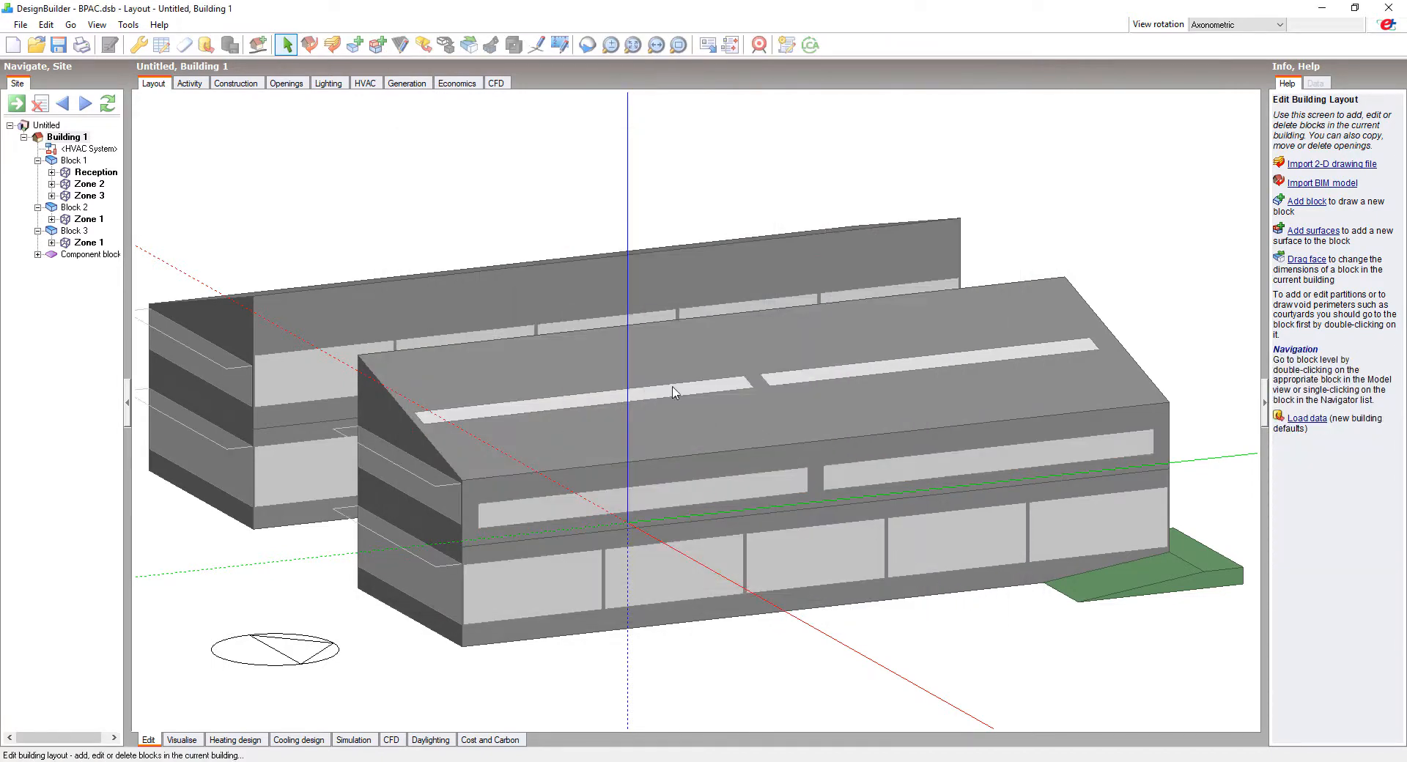
Examine the construction and glazing colours in the visualised model data, first for Block 1's interior from above and again for the whole building.
{"action": "scroll", "coordinate": [568, 363], "scroll_direction": "down", "scroll_amount": 2}
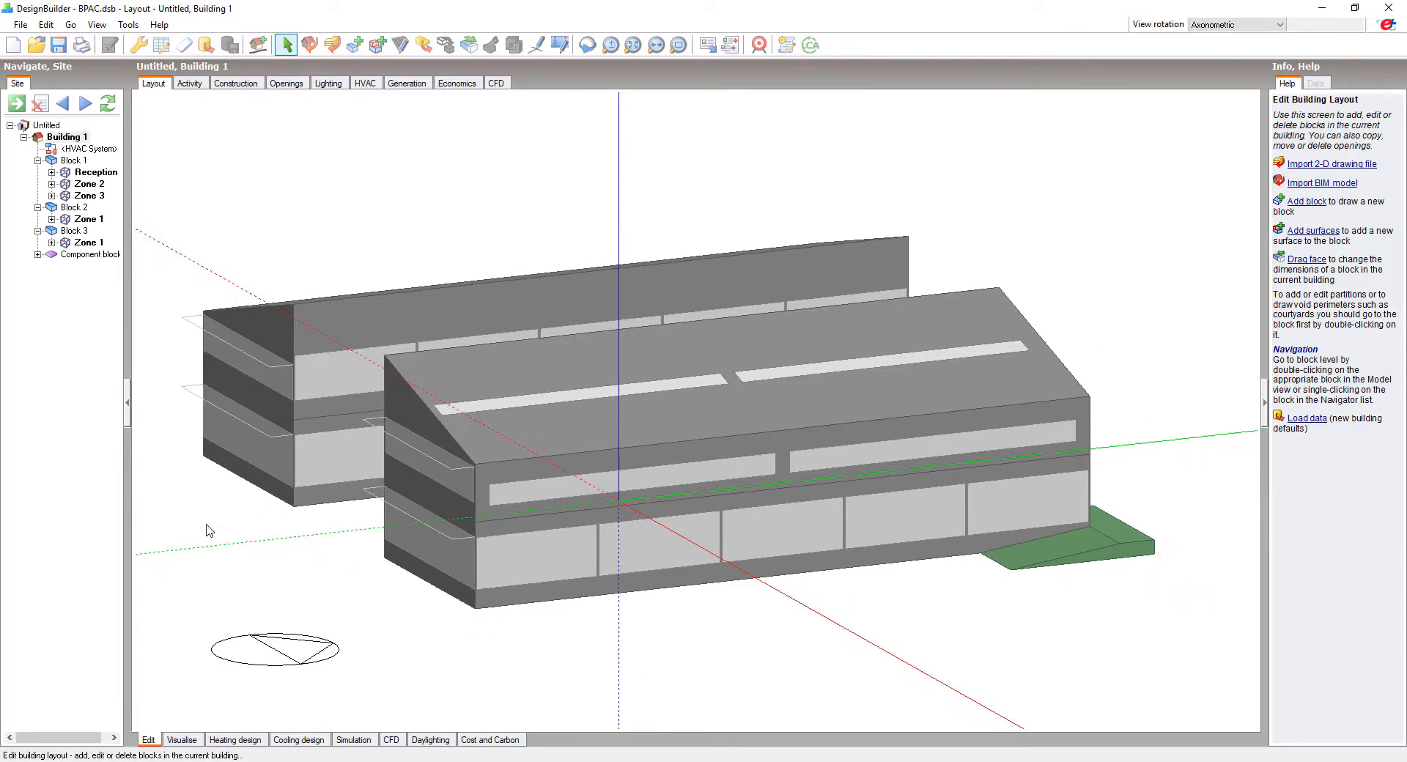
{"action": "left_click", "coordinate": [185, 742]}
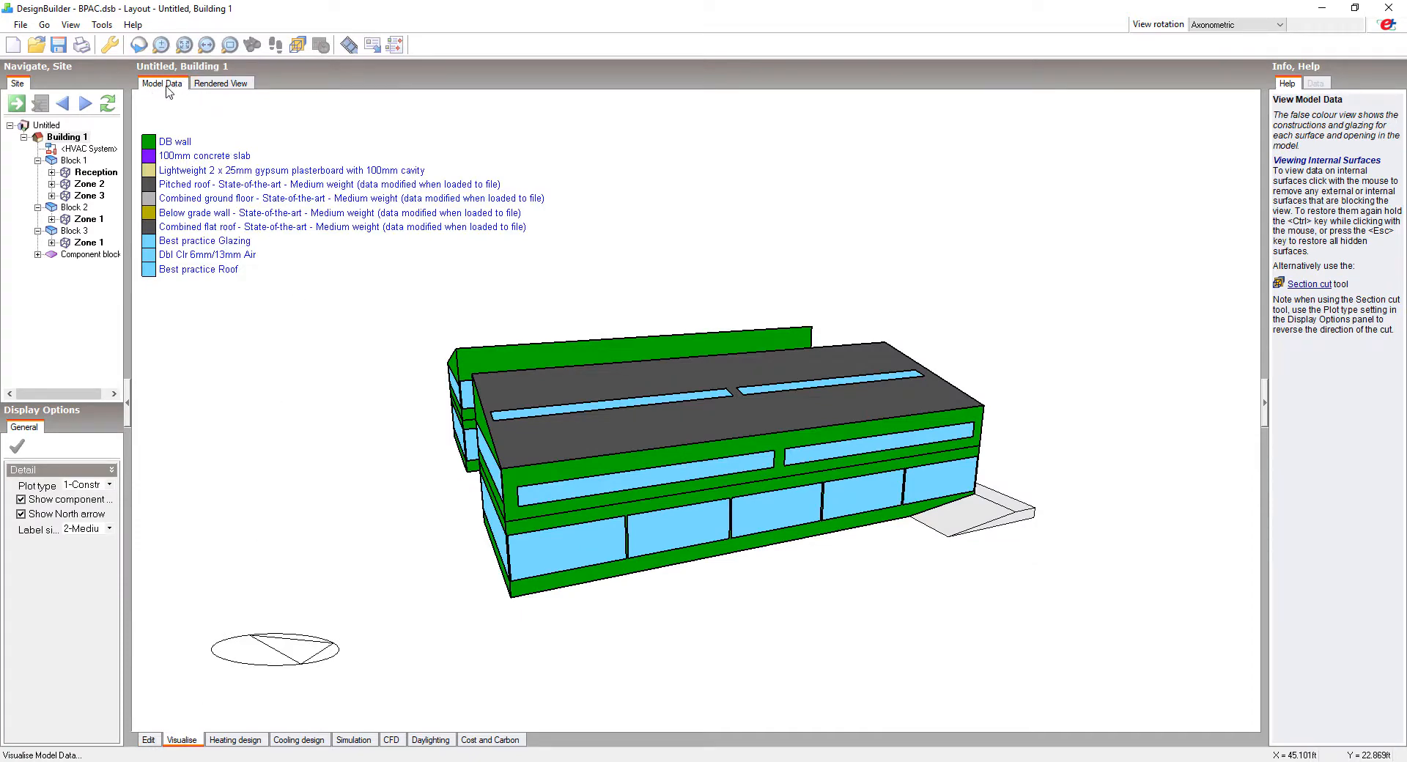
{"action": "left_click", "coordinate": [73, 160]}
{"action": "left_click", "coordinate": [139, 45]}
{"action": "left_click_drag", "start_coordinate": [222, 192], "coordinate": [667, 298]}
{"action": "scroll", "coordinate": [737, 300], "scroll_direction": "up", "scroll_amount": 3}
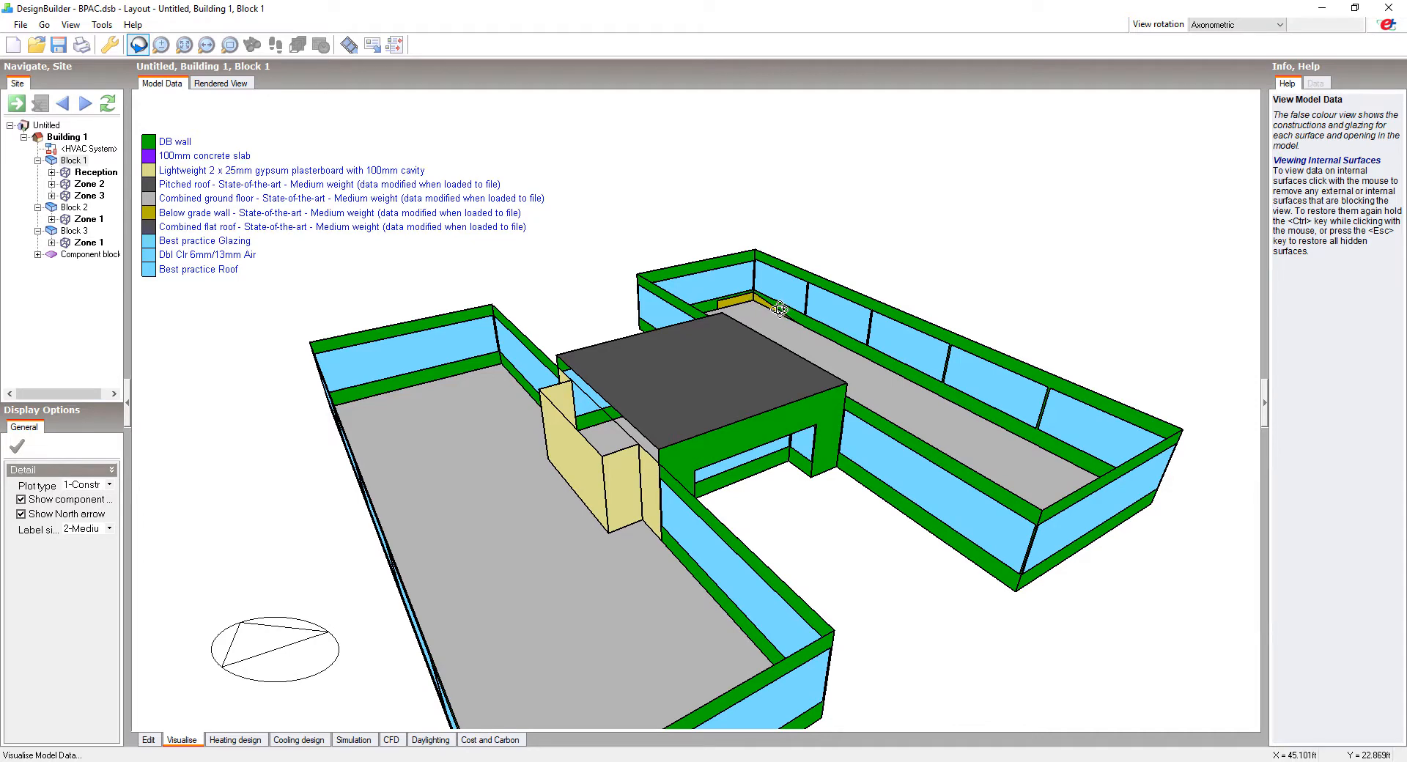
{"action": "left_click", "coordinate": [68, 137]}
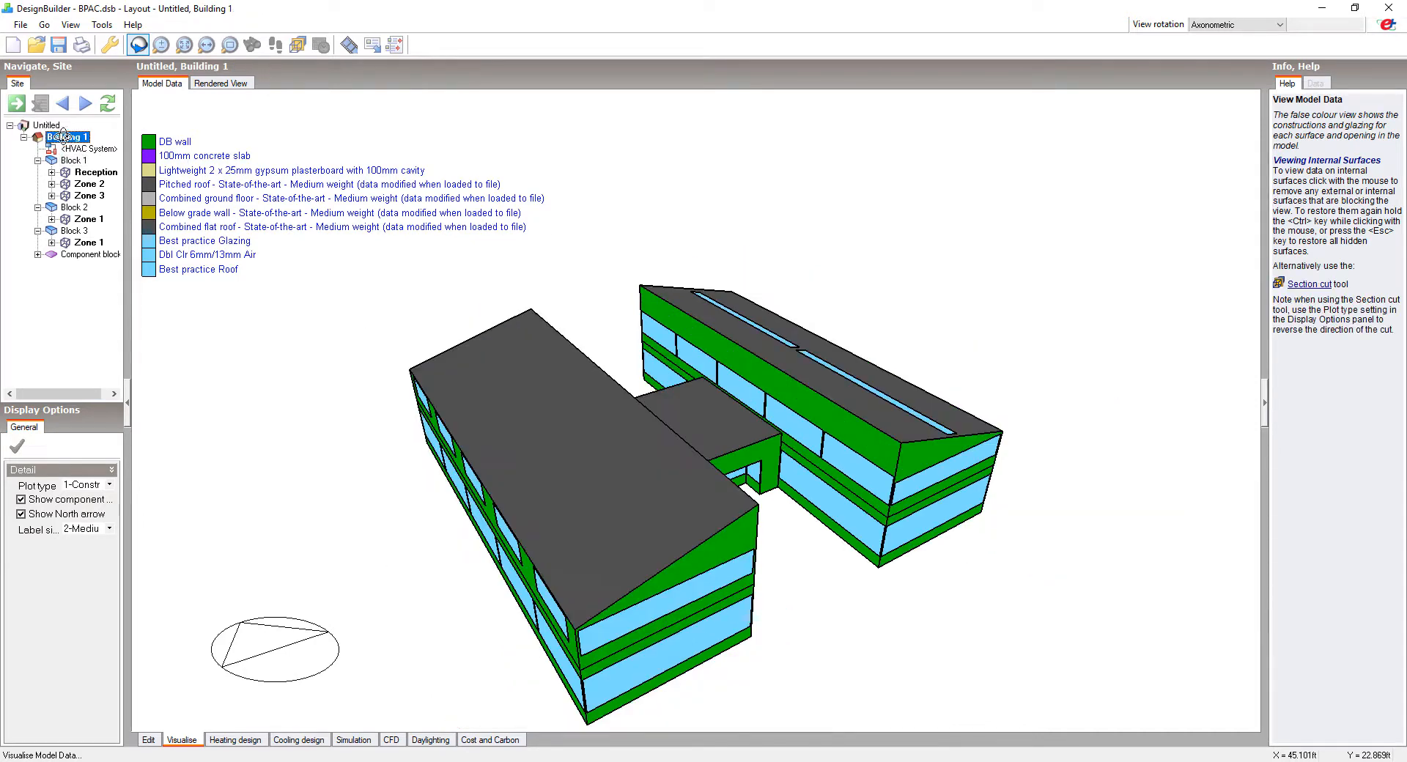
Render the whole building with shadows and antialiasing enabled, and view the window overhangs from both sides.
{"action": "left_click", "coordinate": [214, 84]}
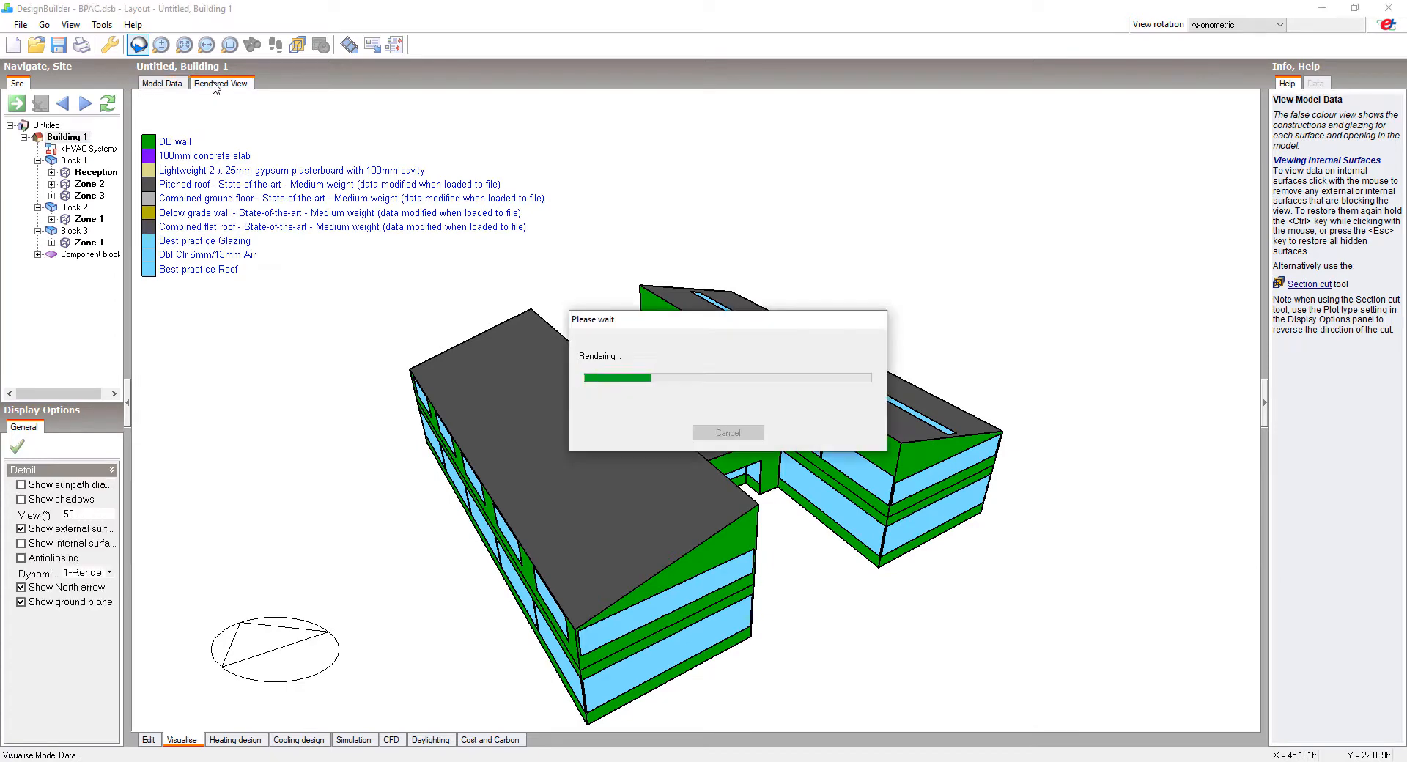
{"action": "left_click", "coordinate": [1279, 25]}
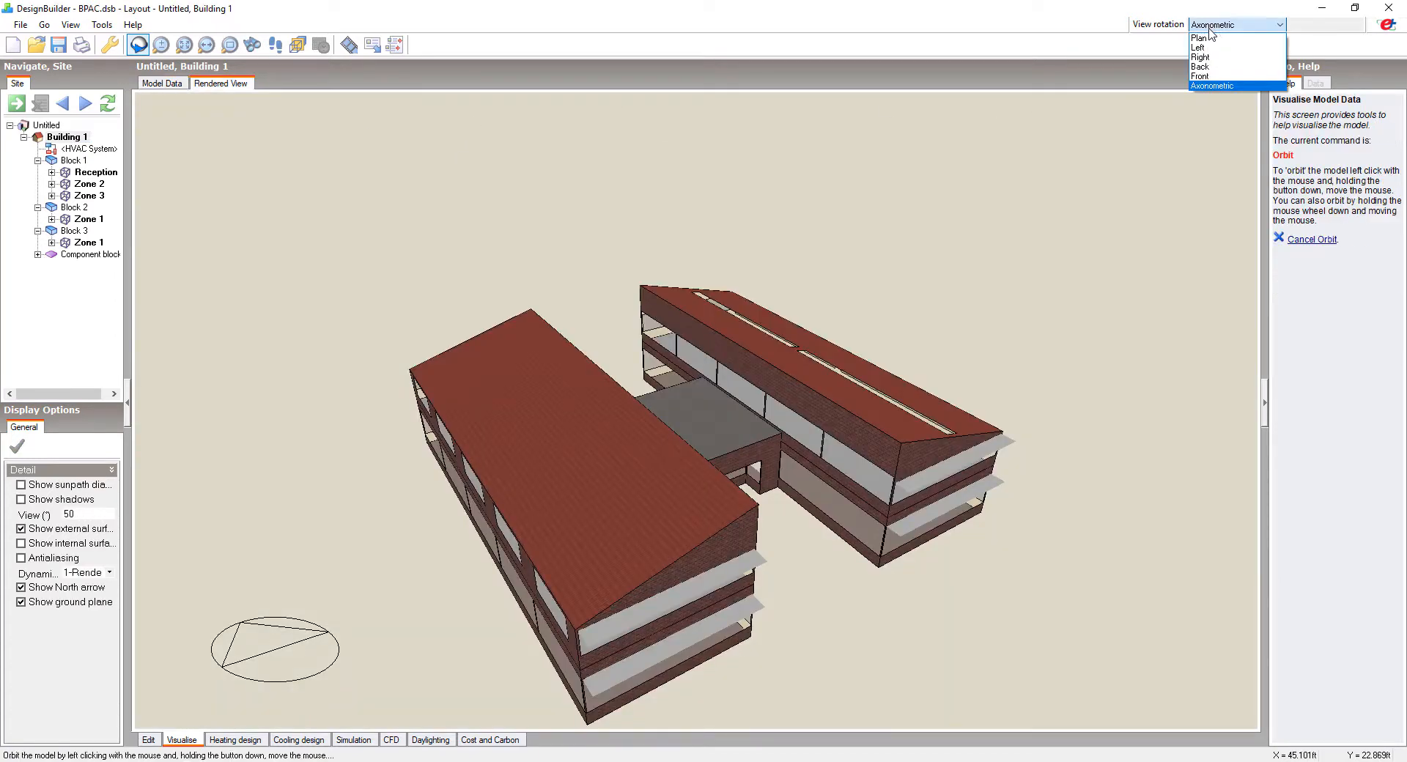
{"action": "left_click", "coordinate": [1231, 94]}
{"action": "left_click_drag", "start_coordinate": [1056, 393], "coordinate": [990, 348]}
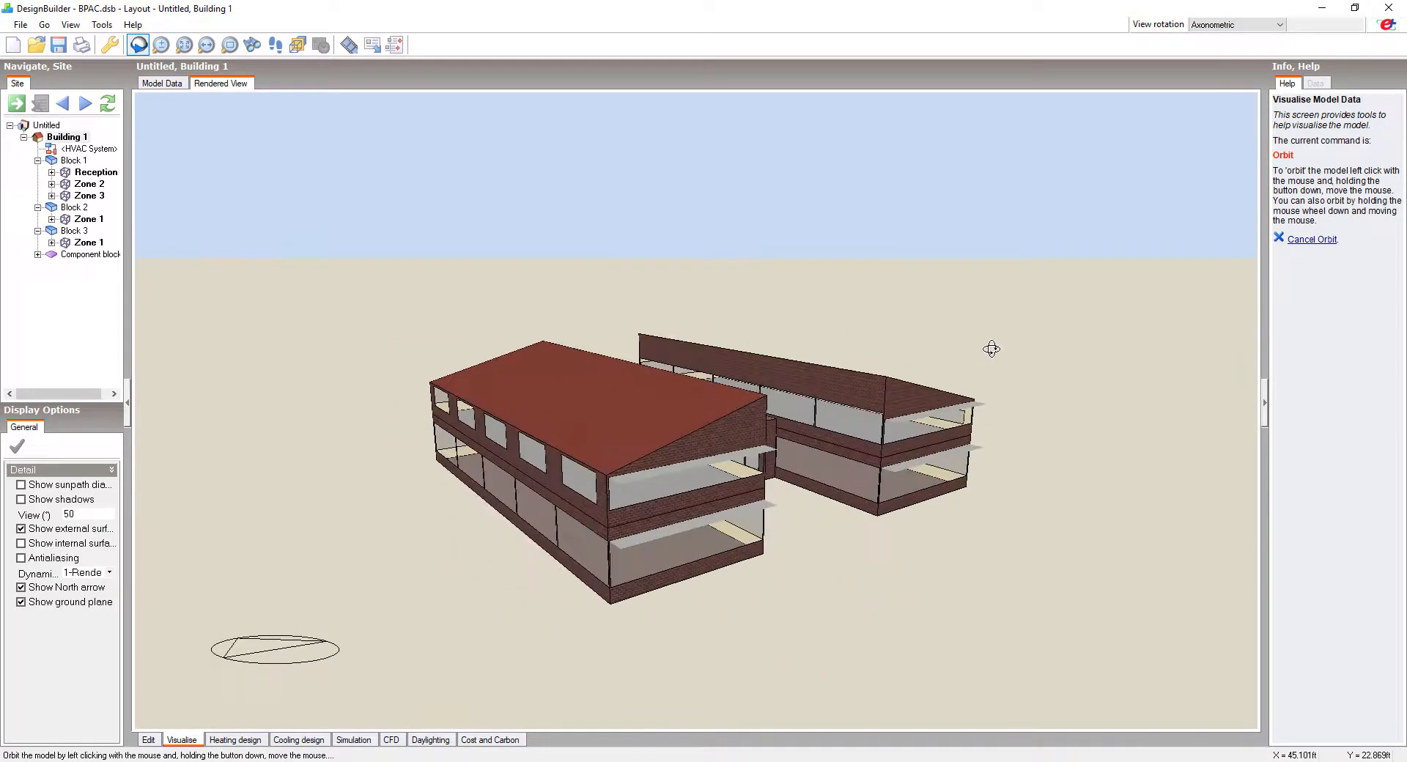
{"action": "left_click", "coordinate": [20, 499]}
{"action": "left_click", "coordinate": [21, 630]}
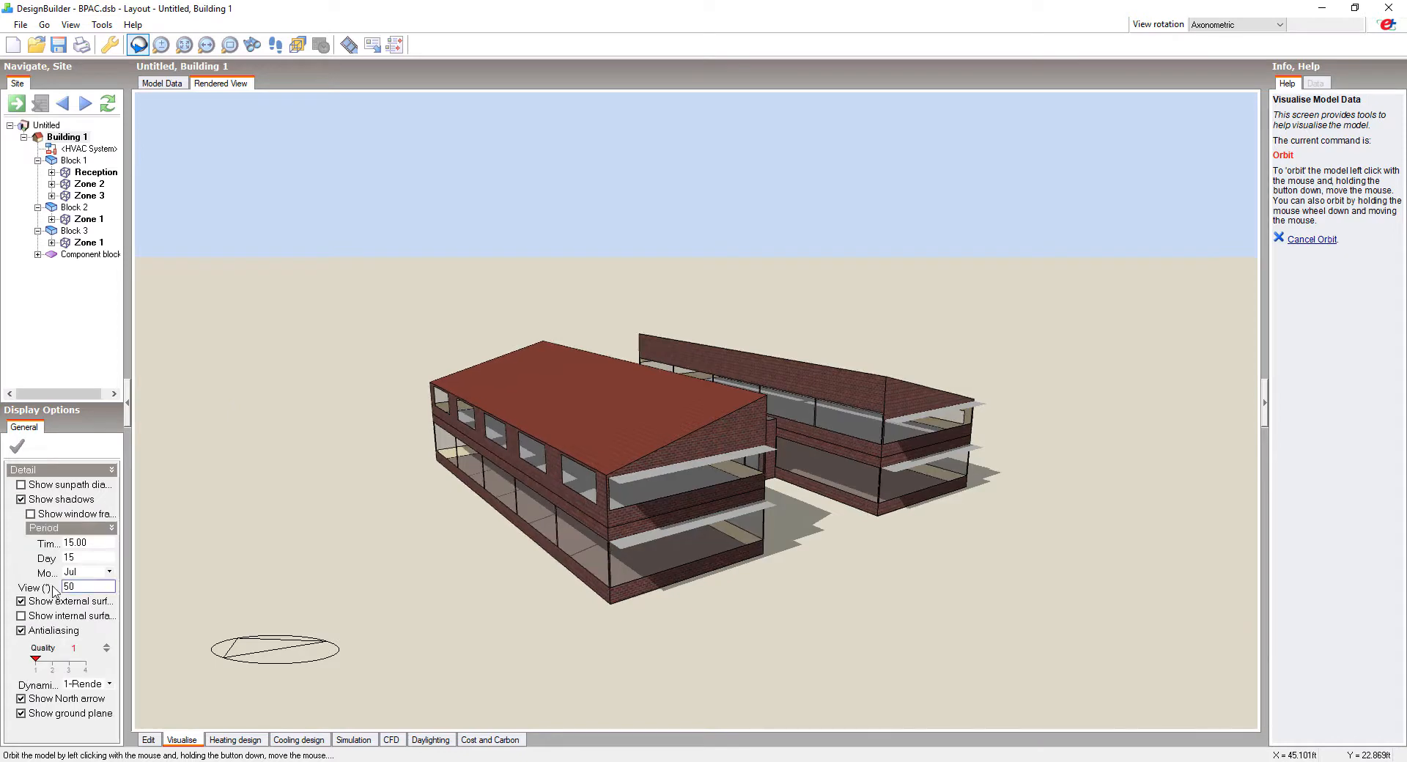
{"action": "left_click_drag", "start_coordinate": [471, 559], "coordinate": [629, 552]}
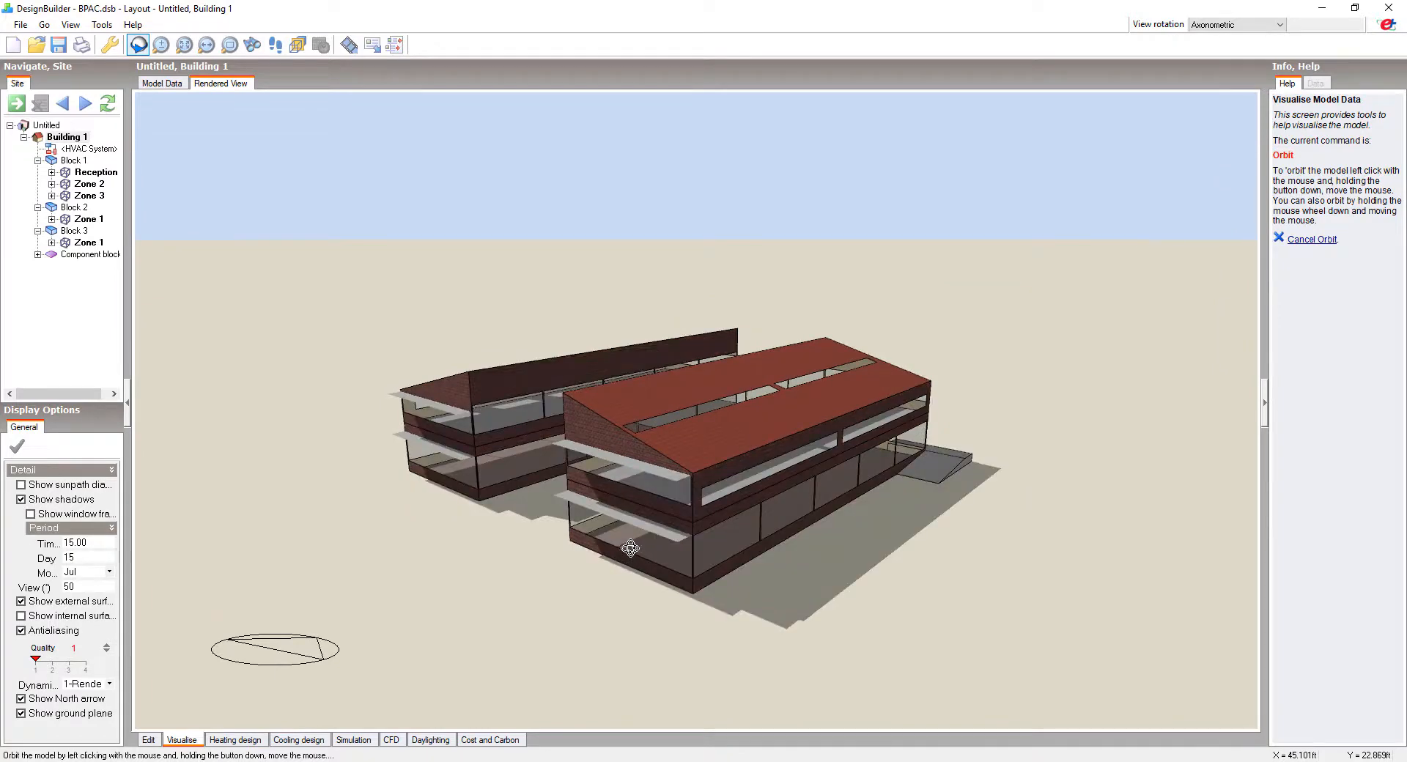
Return to editing the building and turn on lighting control in its general lighting data.
{"action": "left_click", "coordinate": [149, 740]}
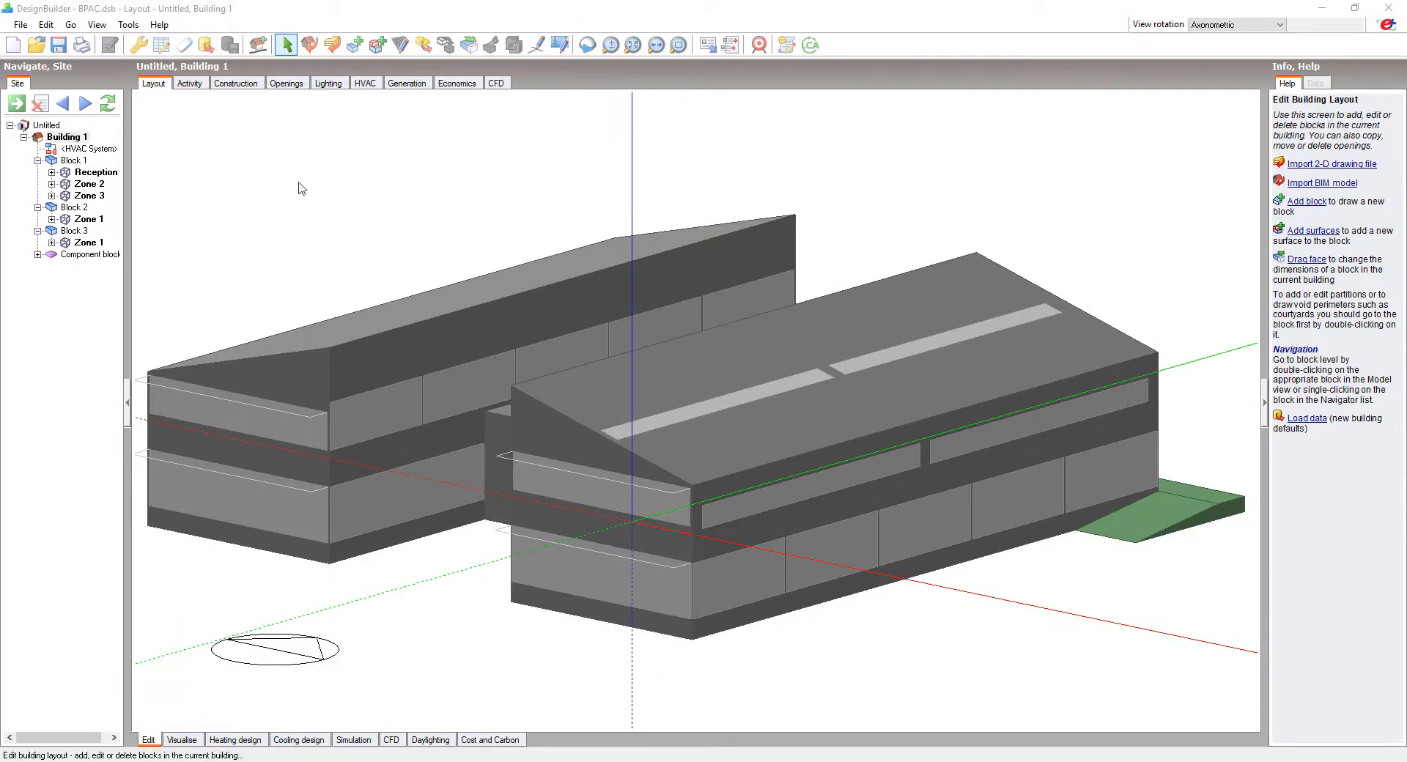
{"action": "left_click", "coordinate": [328, 84]}
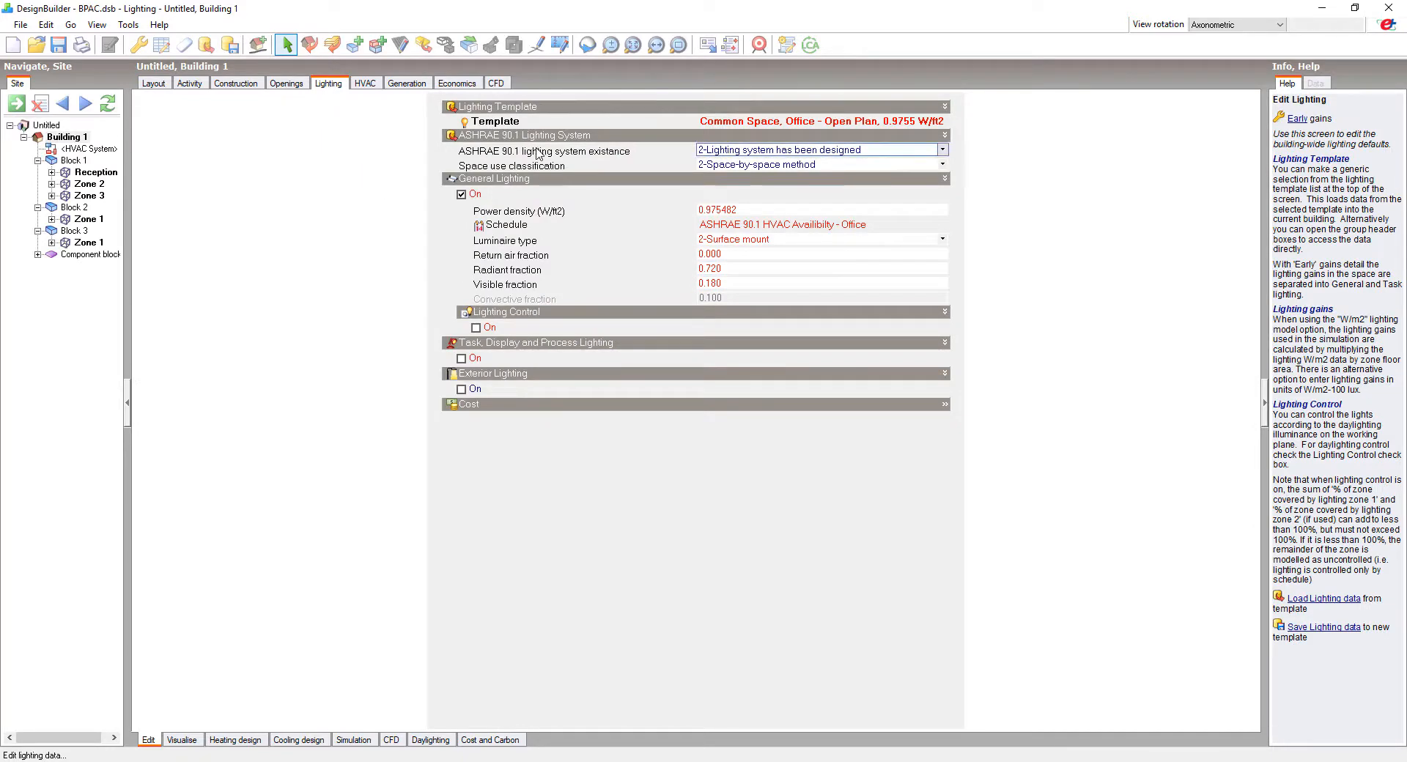
{"action": "left_click", "coordinate": [476, 328]}
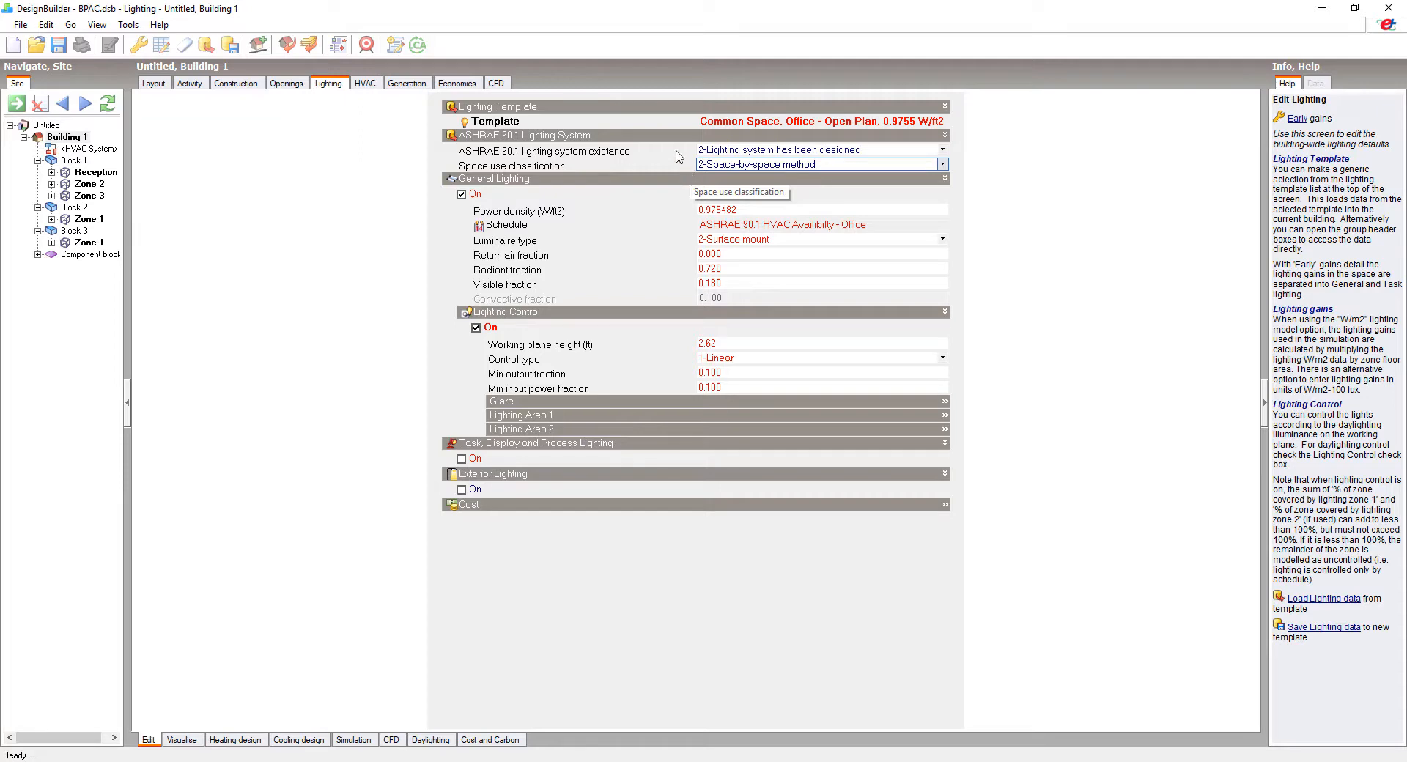
Set the building's HVAC template to "VRF (Air-Cooled), Heat Recovery, DOAS".
{"action": "left_click", "coordinate": [371, 86]}
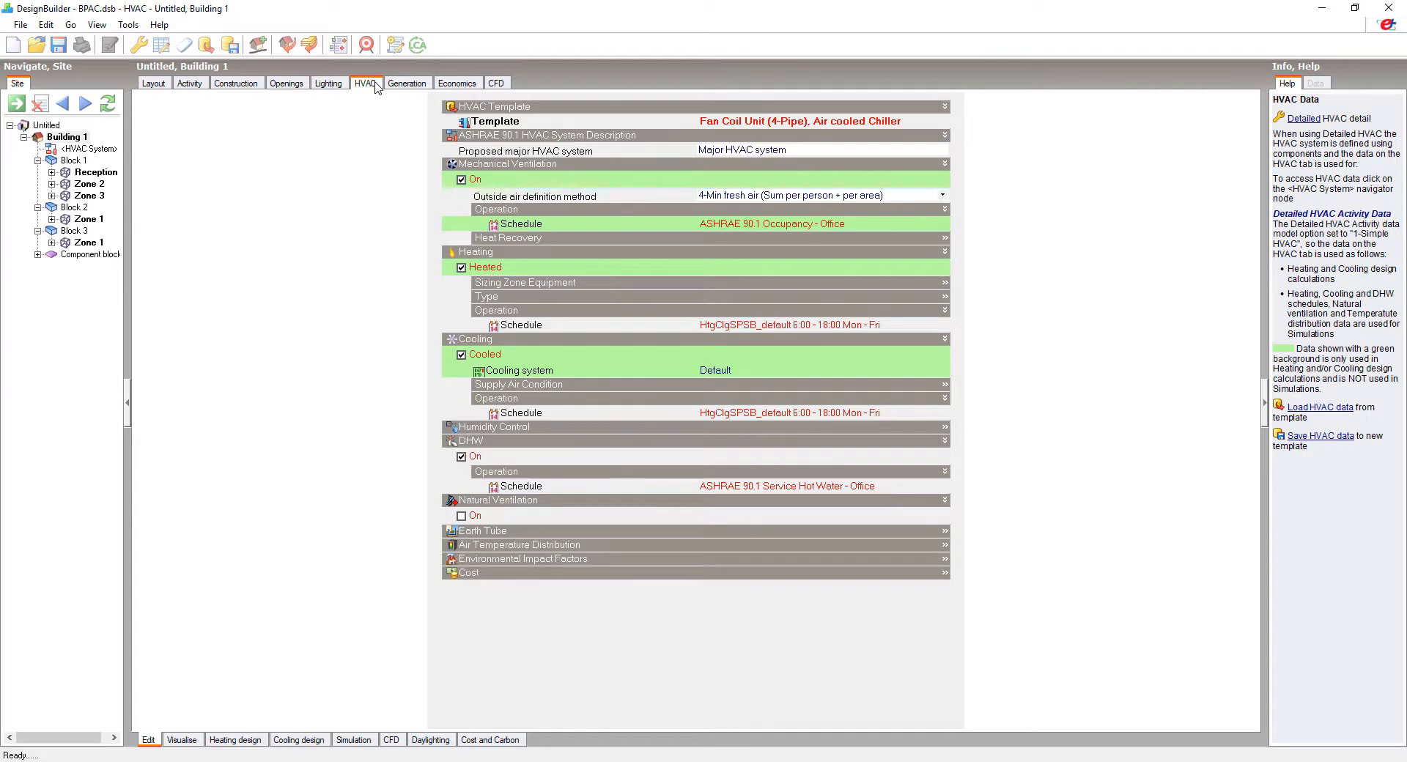
{"action": "left_click", "coordinate": [723, 124]}
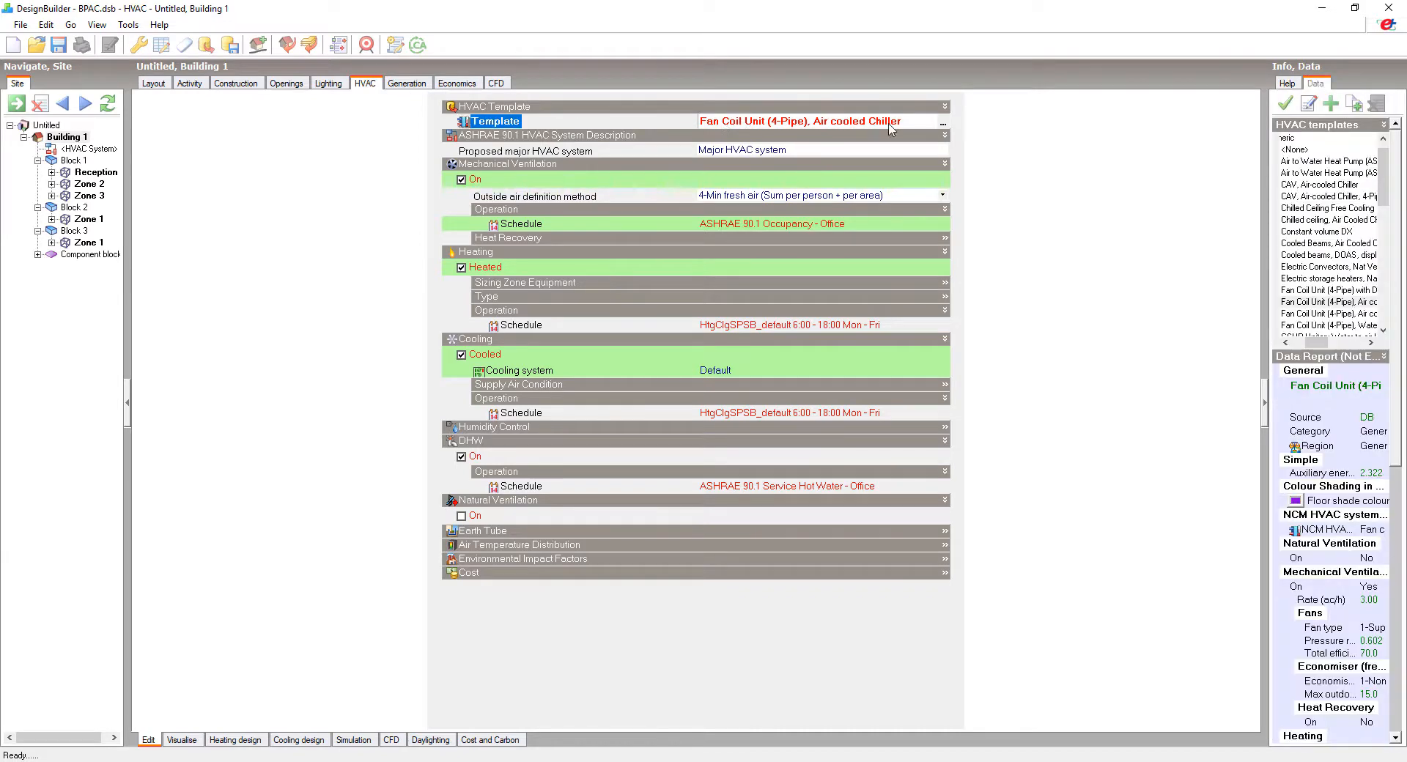
{"action": "left_click", "coordinate": [943, 125]}
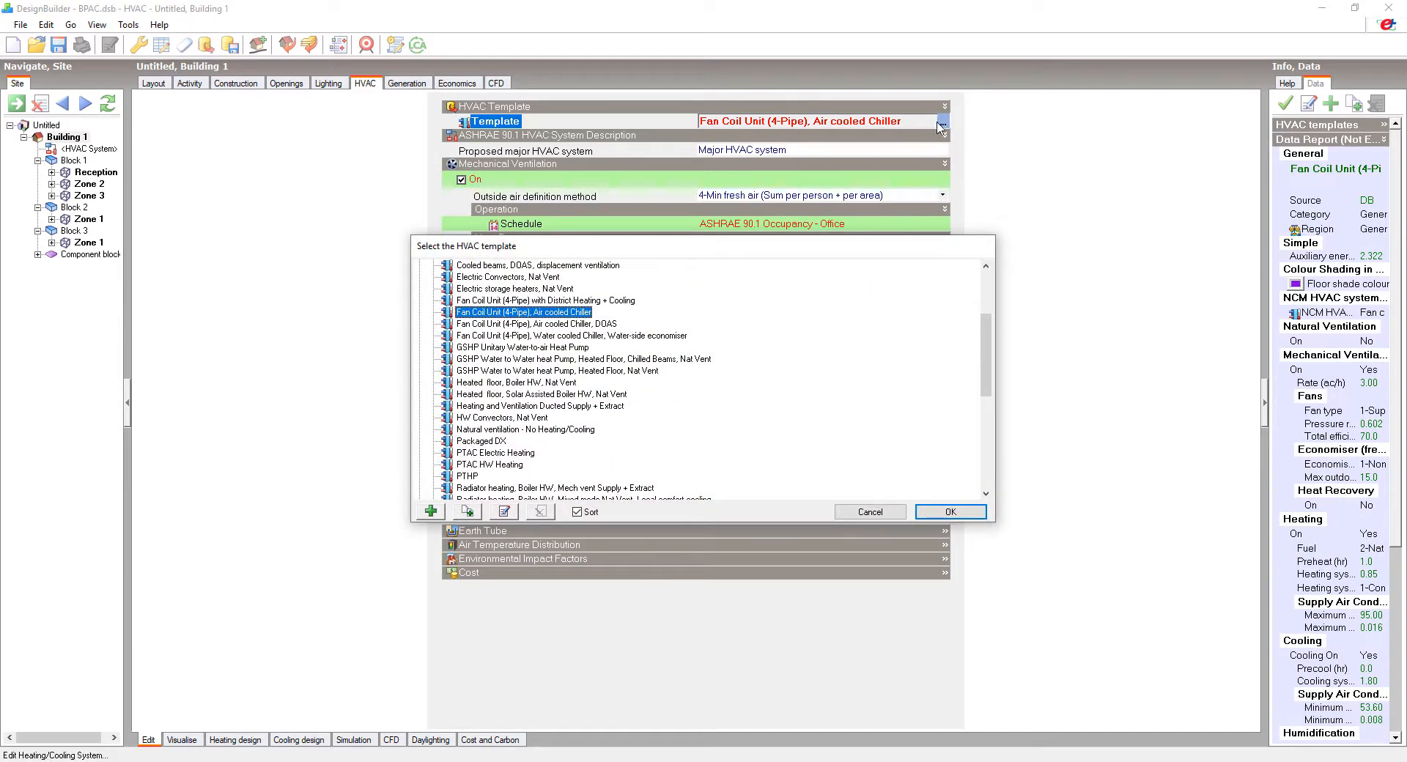
{"action": "left_click_drag", "start_coordinate": [988, 347], "coordinate": [980, 442]}
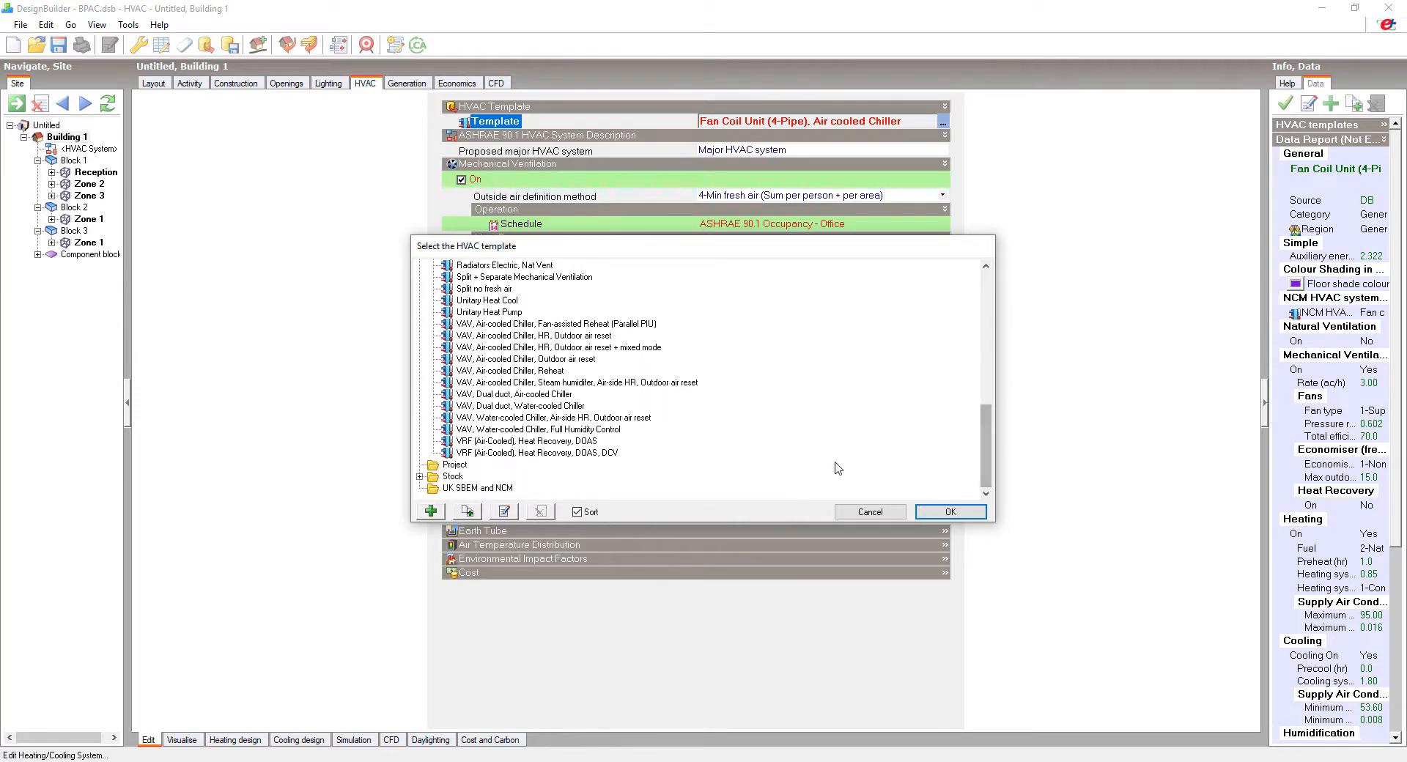
{"action": "left_click", "coordinate": [568, 441]}
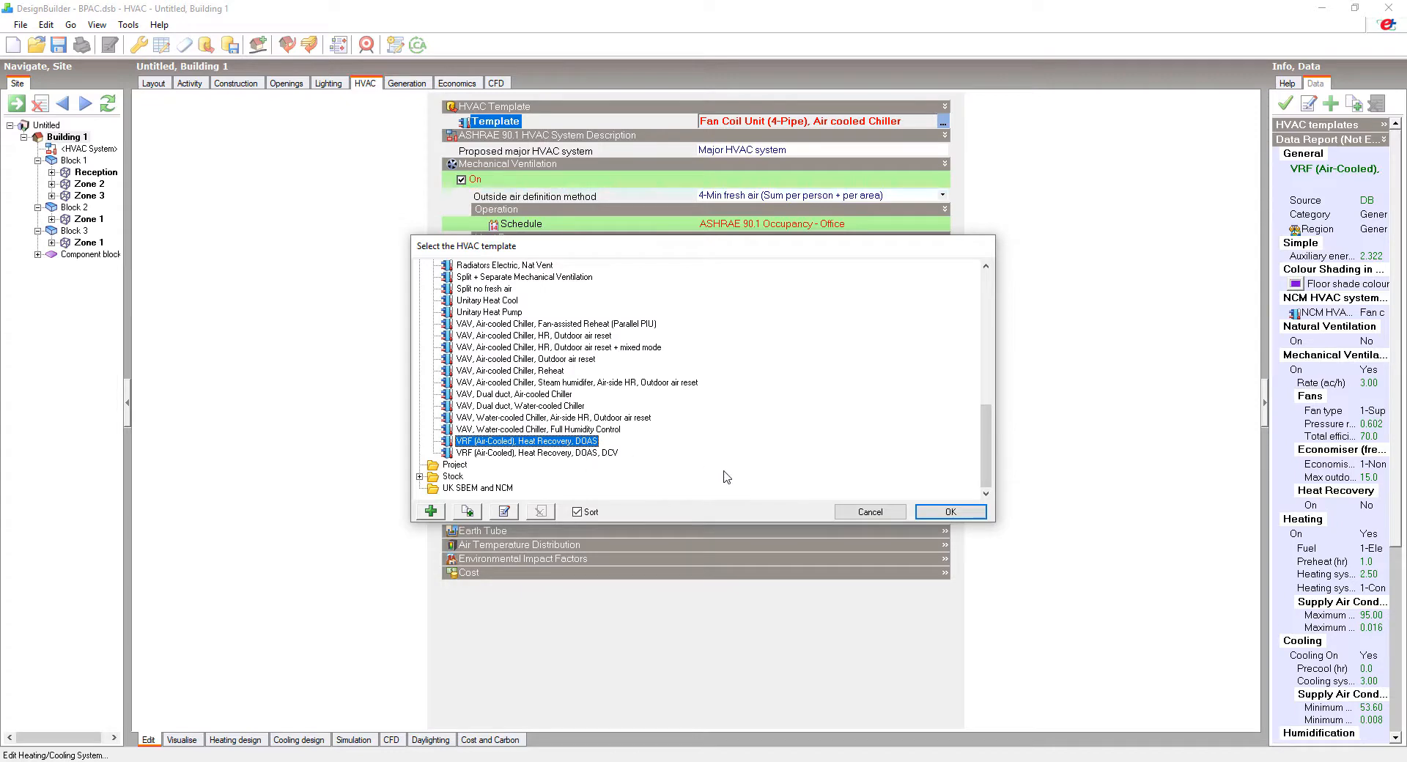
{"action": "left_click", "coordinate": [941, 514]}
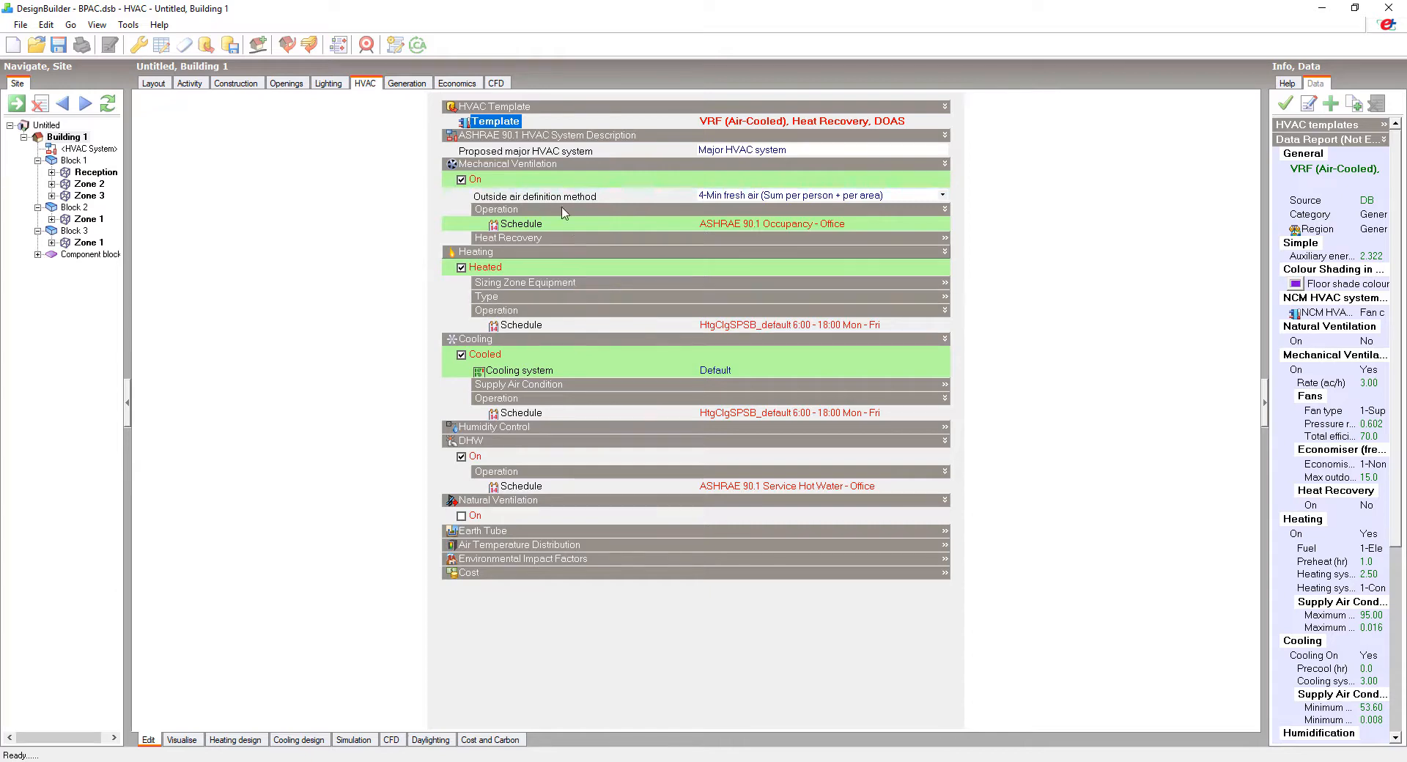
Include tariff analysis in the building's economics data.
{"action": "left_click", "coordinate": [457, 83]}
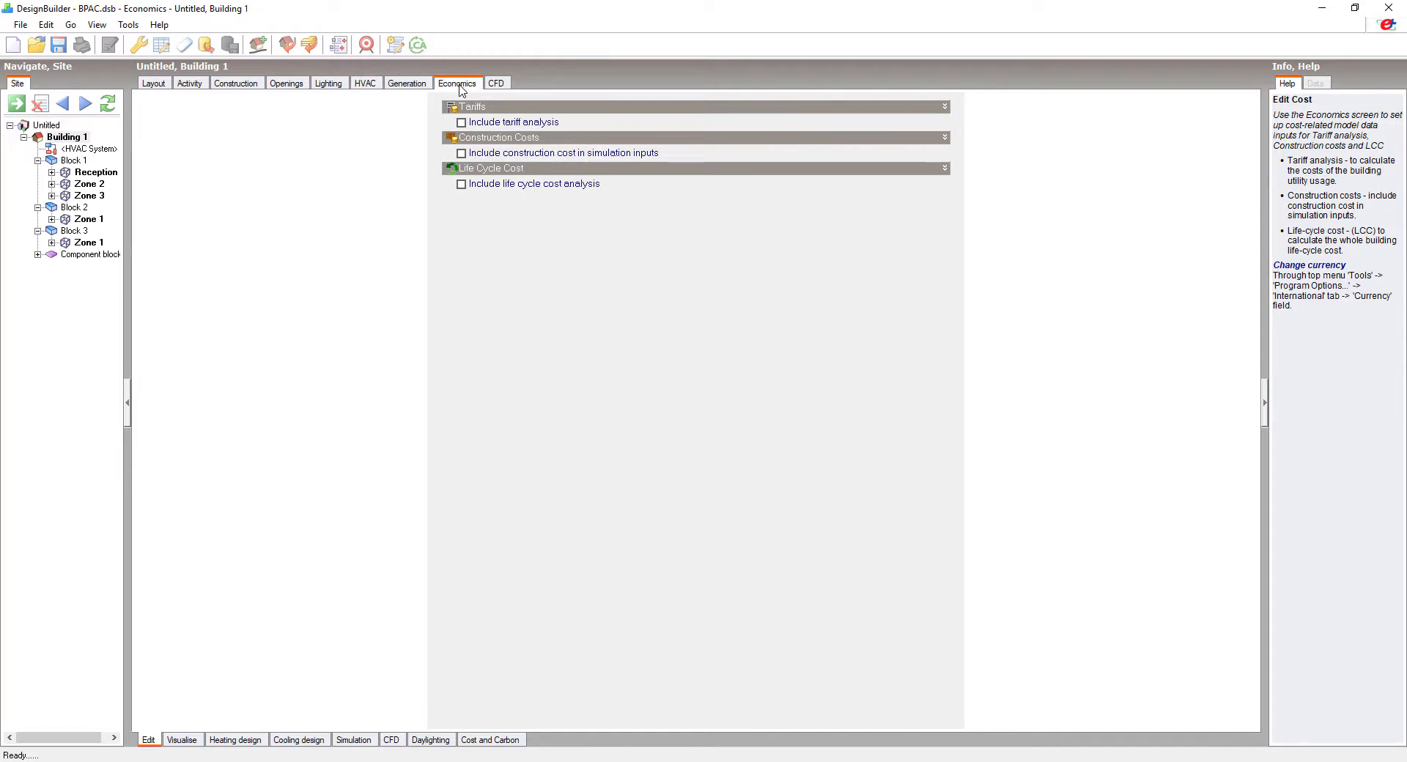
{"action": "left_click", "coordinate": [461, 124]}
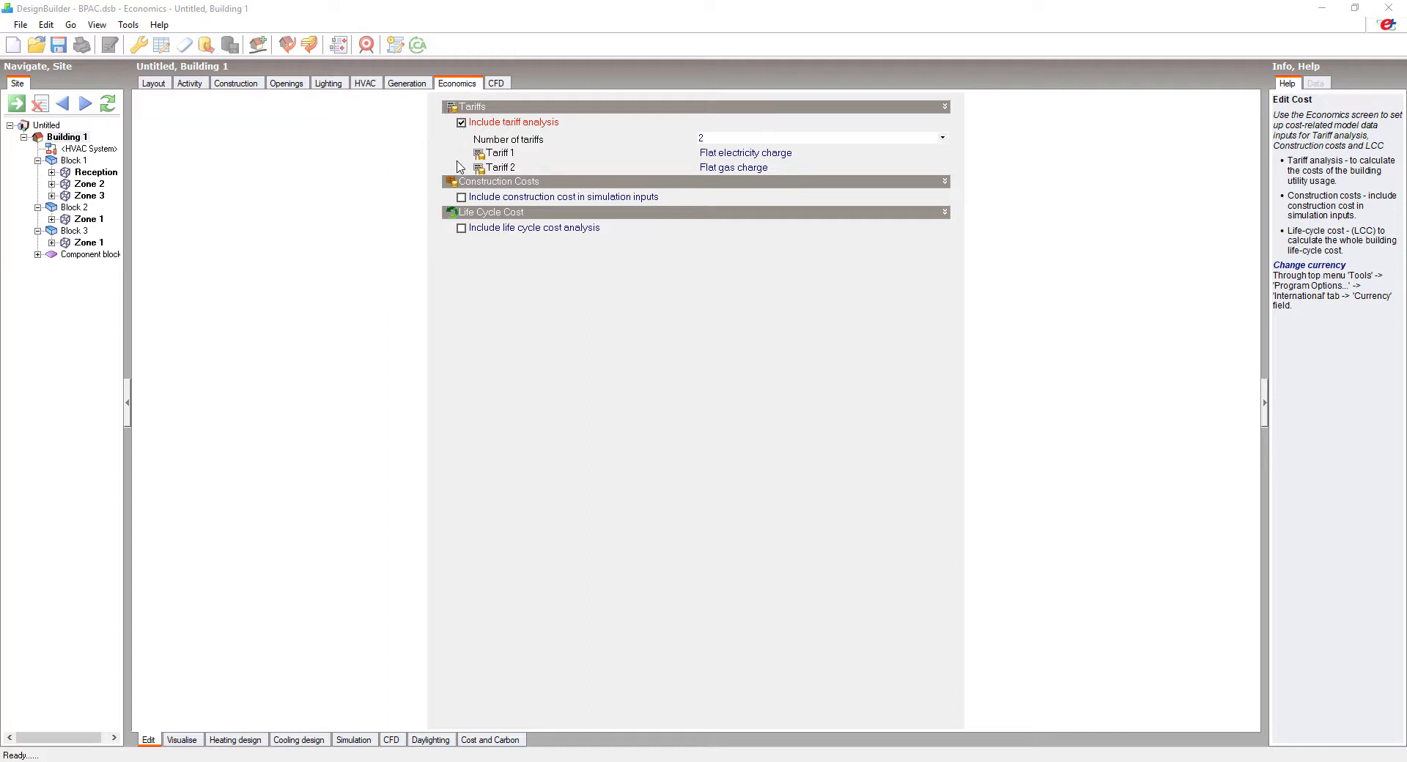
Run the building's heating design calculation with the default options and view the steady-state results and the zone summary.
{"action": "left_click", "coordinate": [229, 741]}
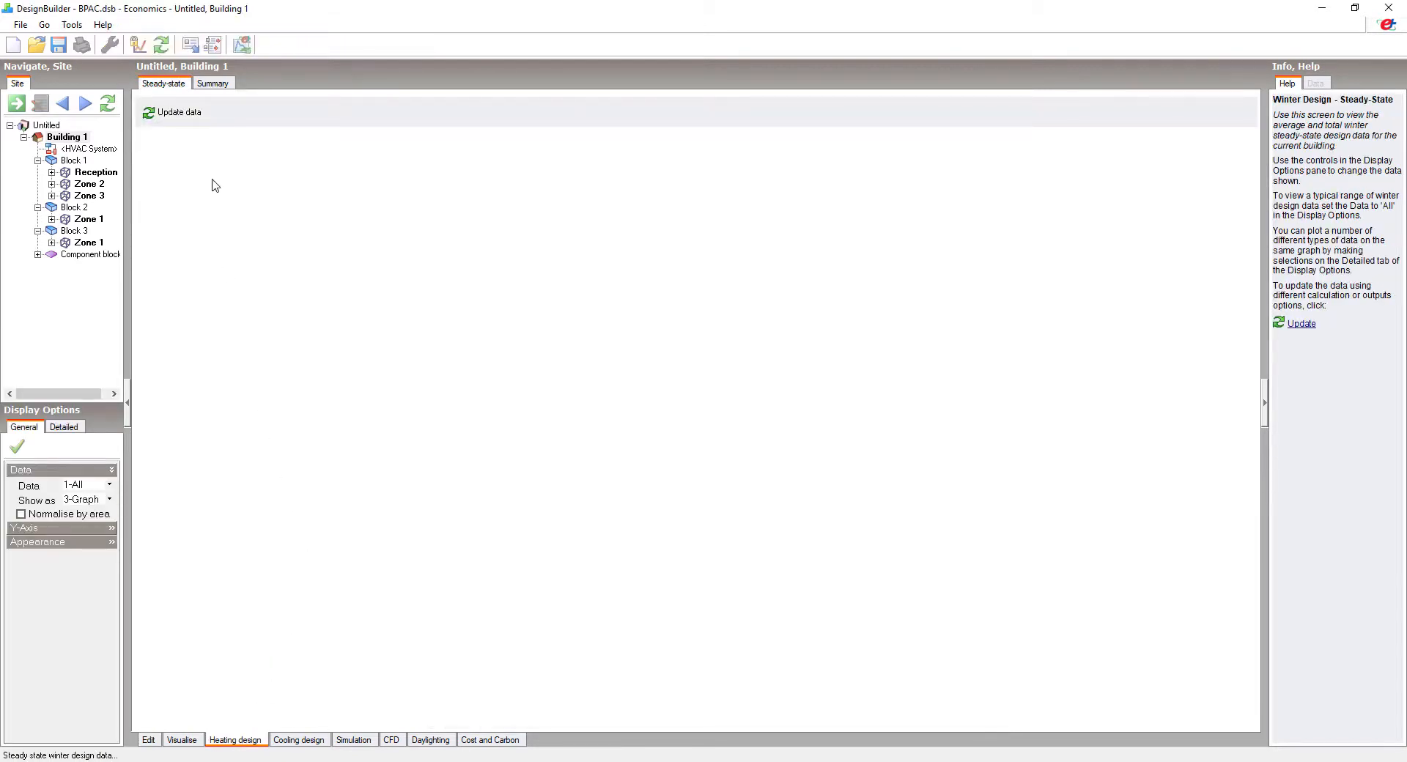
{"action": "left_click", "coordinate": [181, 114]}
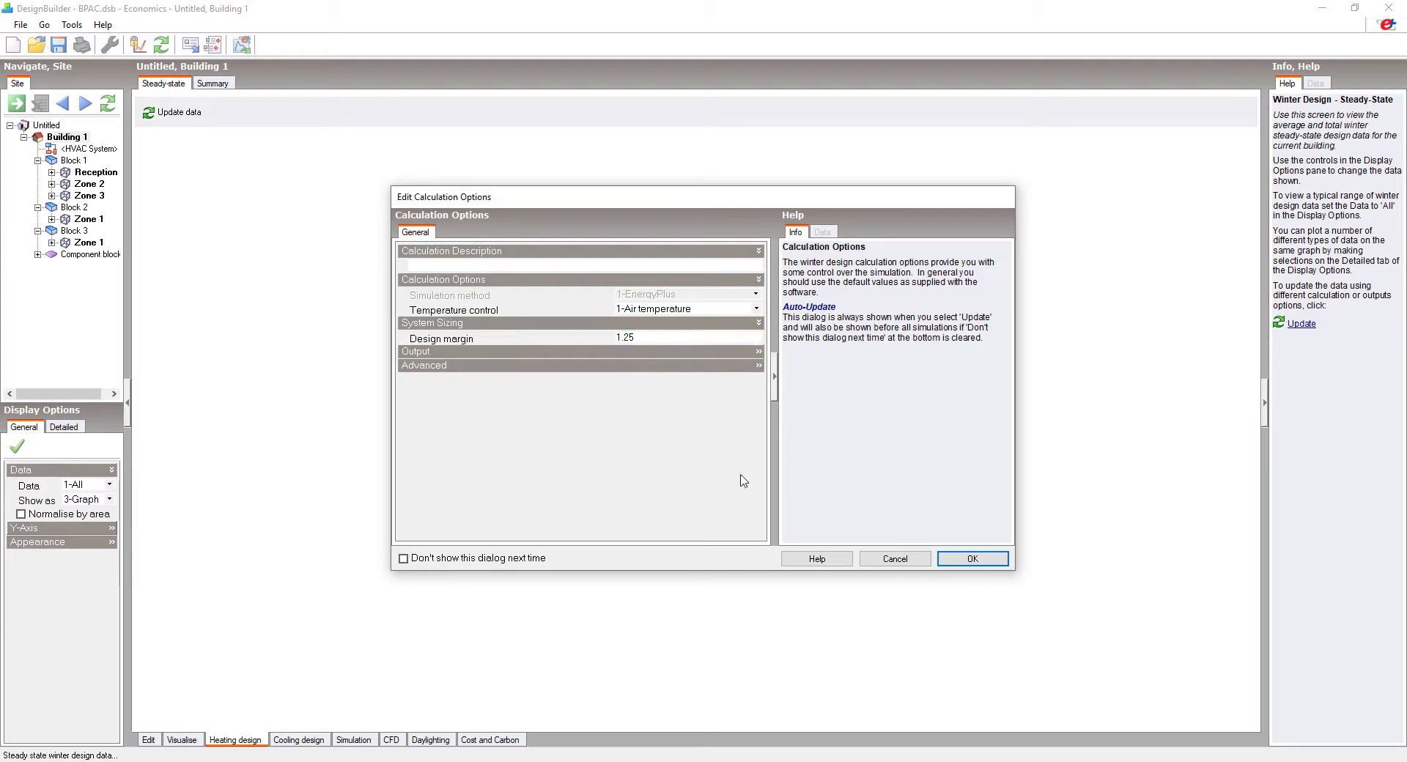
{"action": "left_click", "coordinate": [975, 561]}
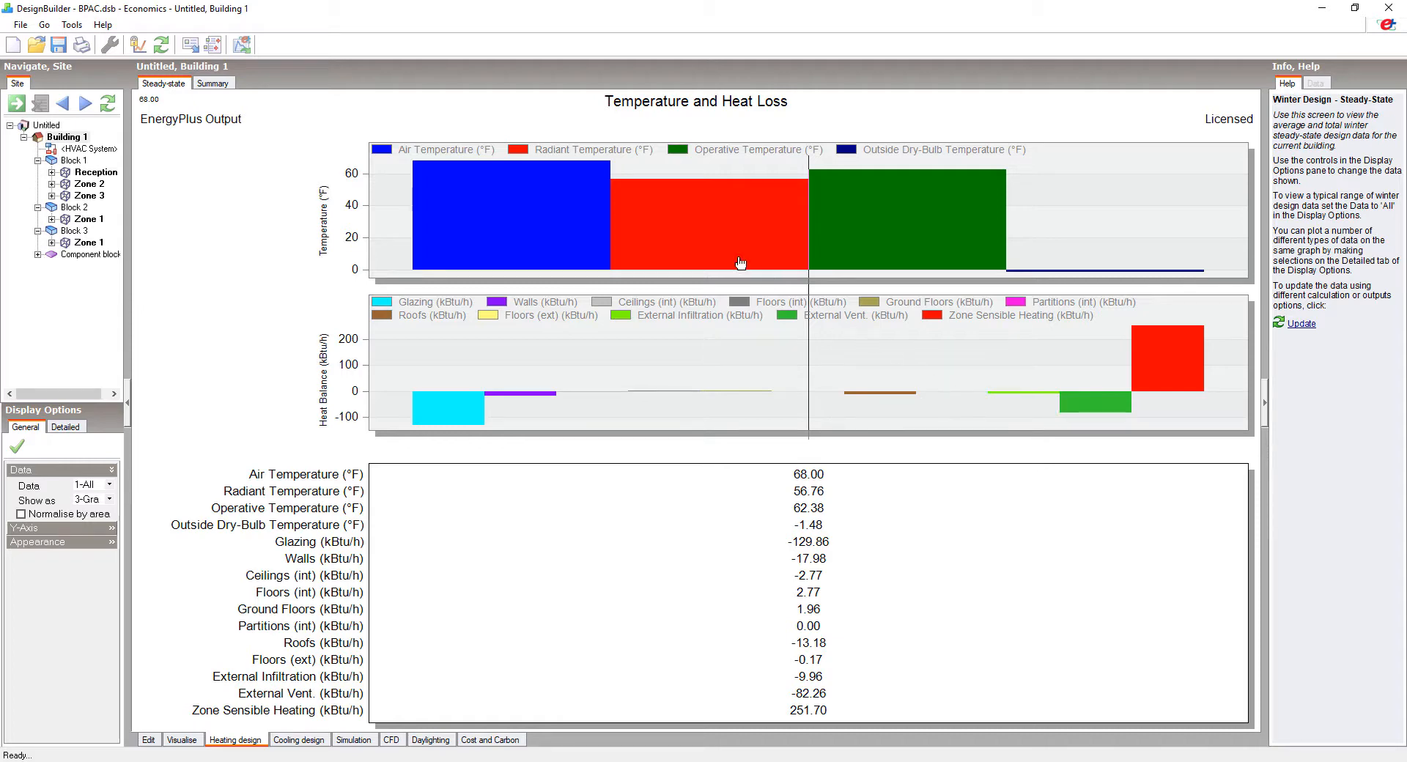
{"action": "left_click", "coordinate": [213, 83]}
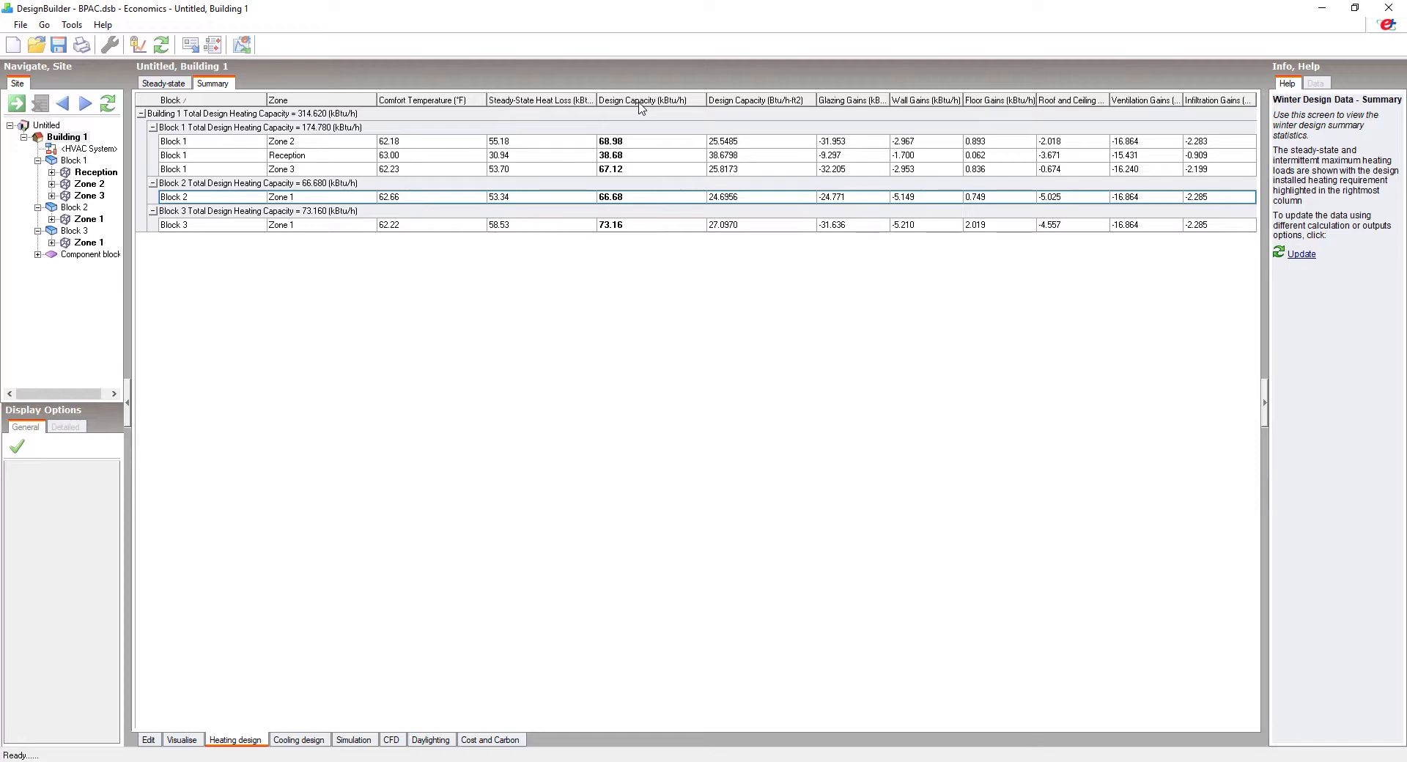
Run the building's cooling design calculation with the summer design day's start month set to Jun.
{"action": "left_click", "coordinate": [315, 742]}
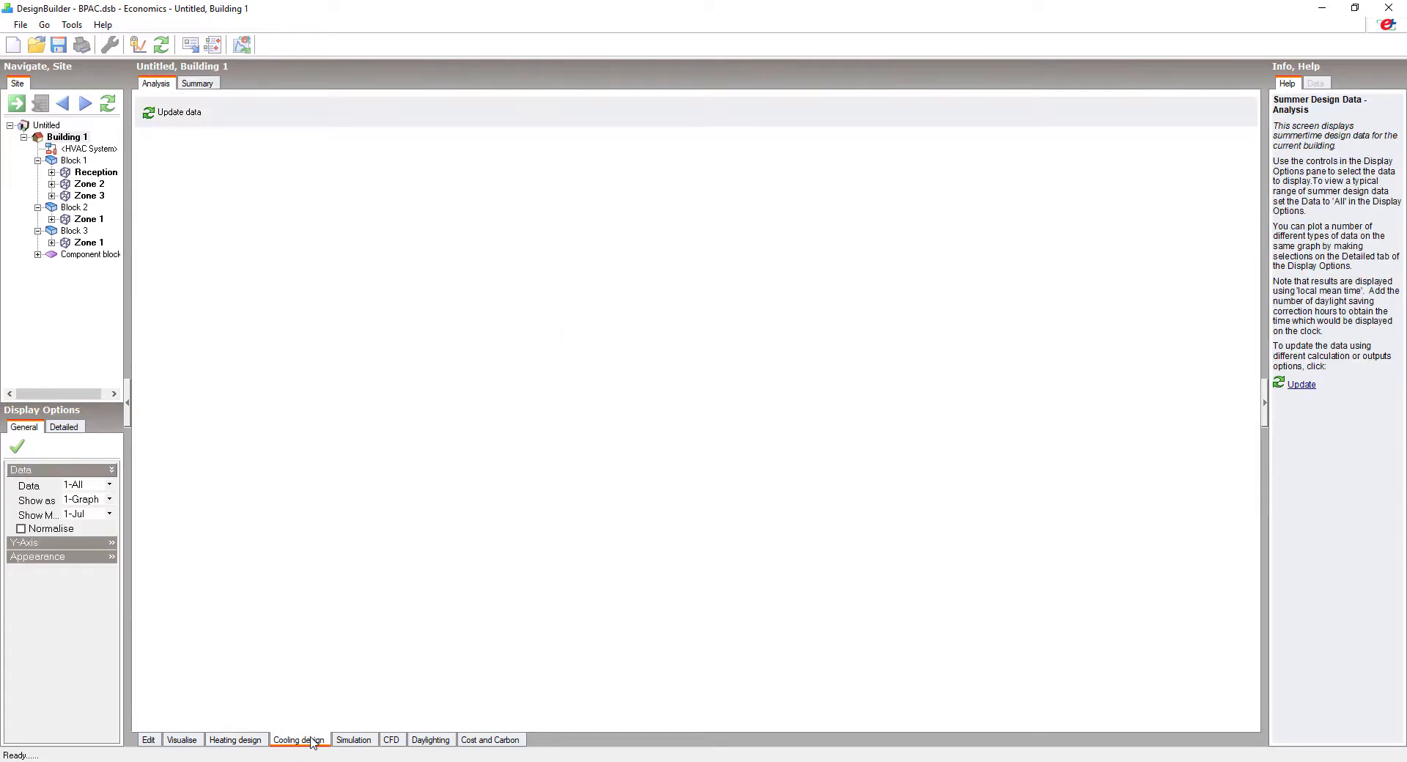
{"action": "left_click", "coordinate": [179, 114]}
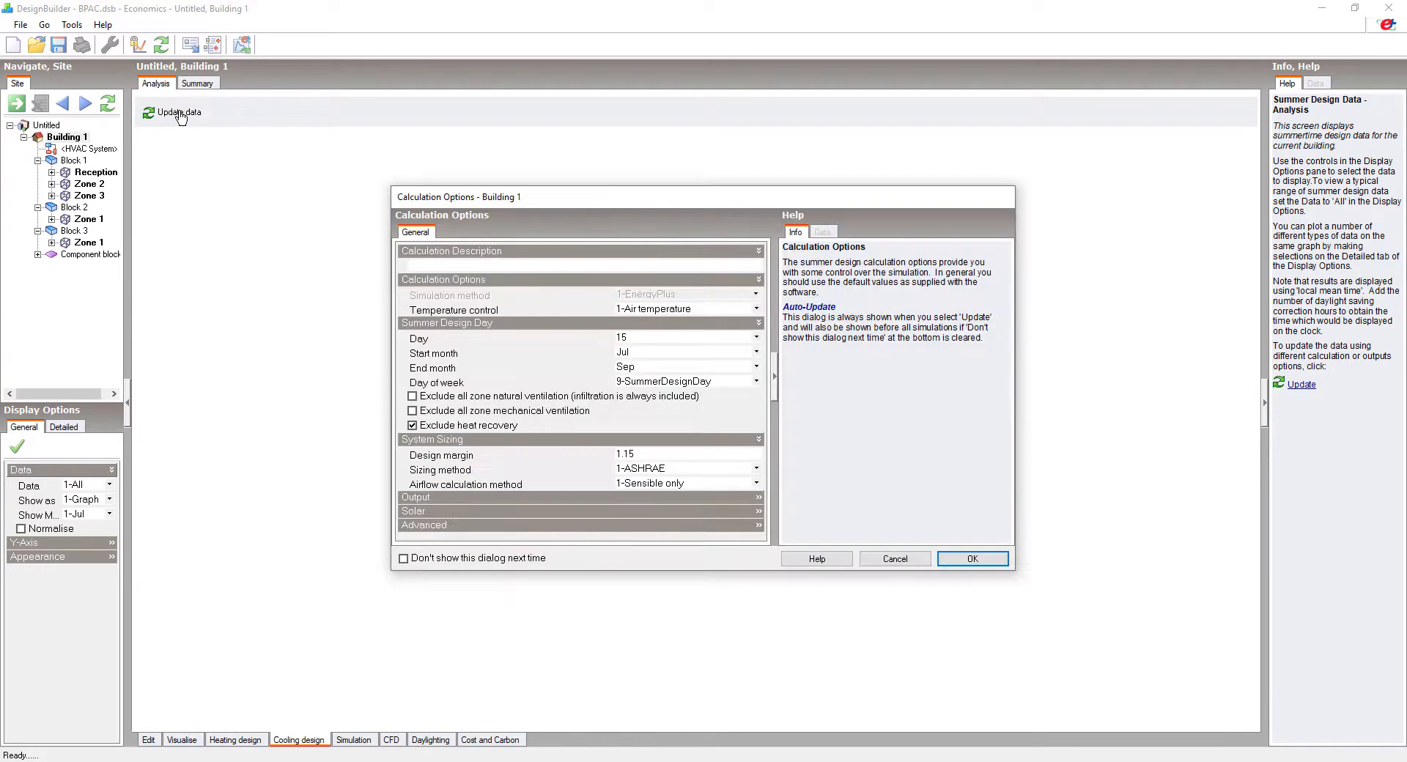
{"action": "left_click", "coordinate": [637, 355]}
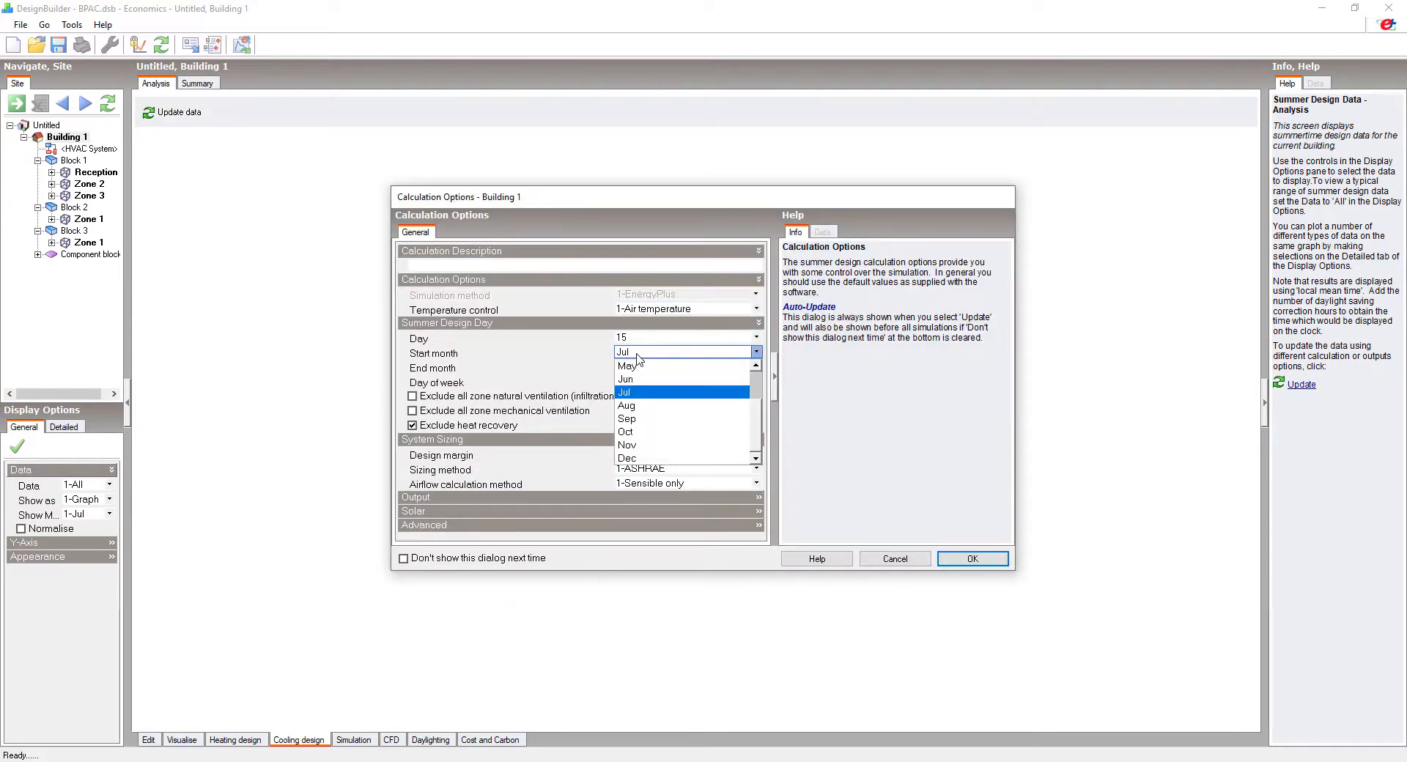
{"action": "left_click", "coordinate": [642, 382]}
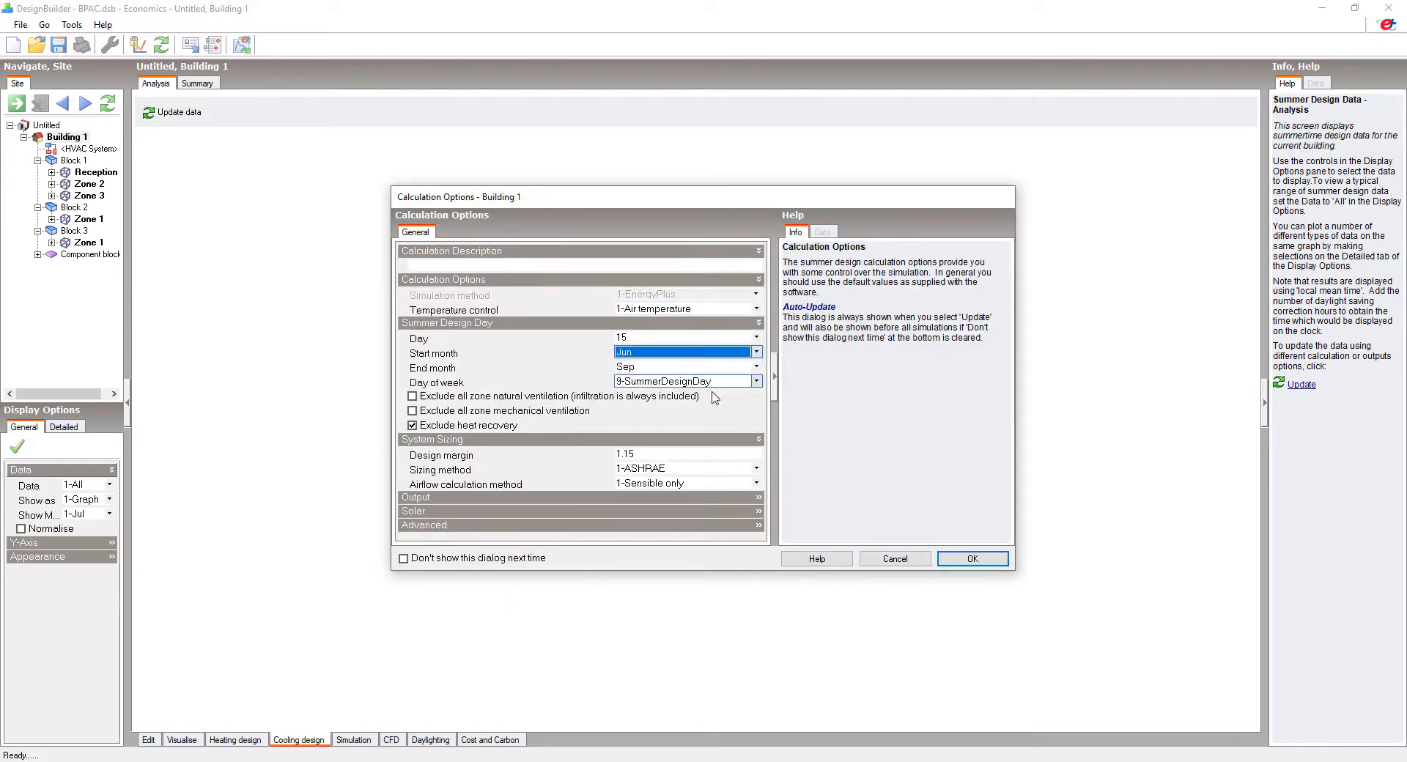
{"action": "left_click", "coordinate": [960, 558]}
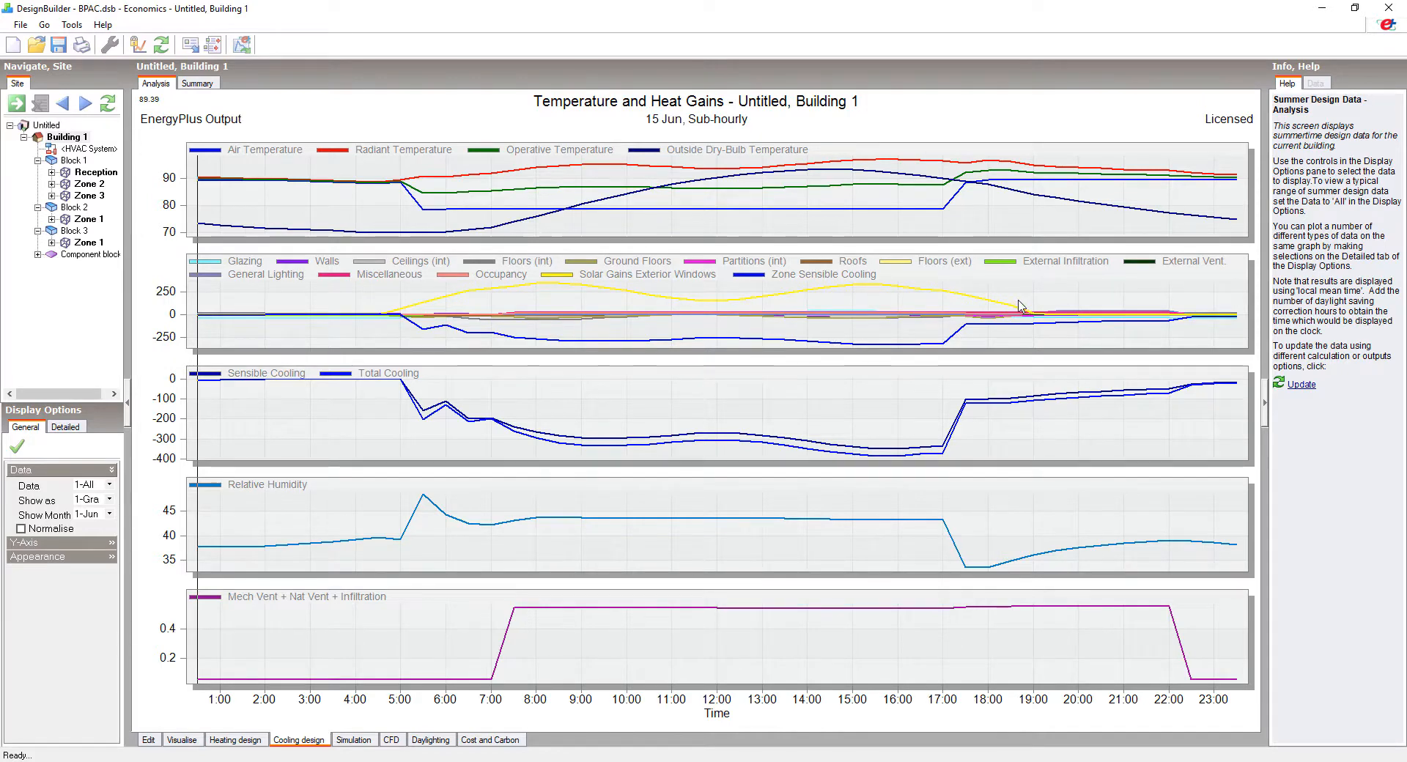
Display the cooling design results for the peak month, and review the zone-by-zone cooling summary.
{"action": "left_click", "coordinate": [98, 488]}
{"action": "left_click", "coordinate": [96, 488]}
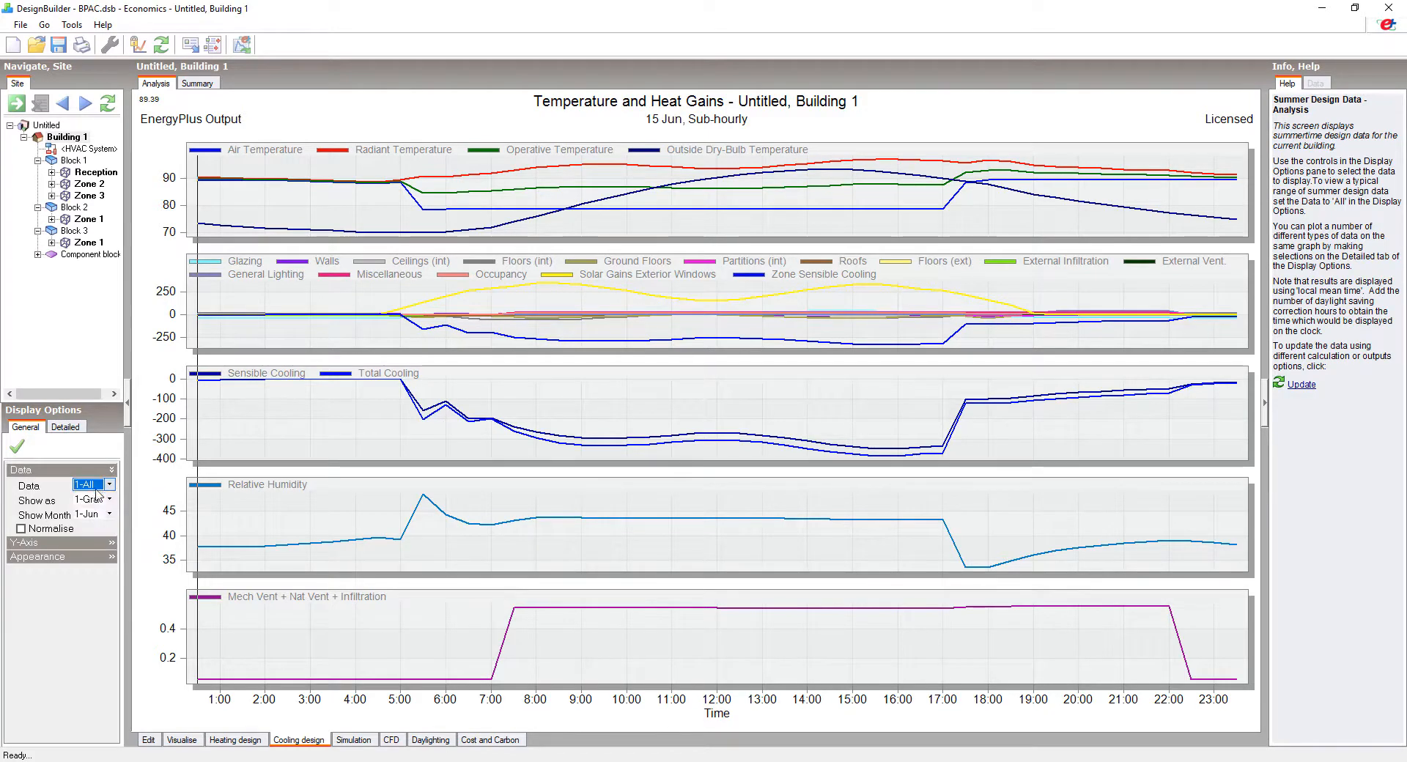
{"action": "left_click", "coordinate": [98, 516]}
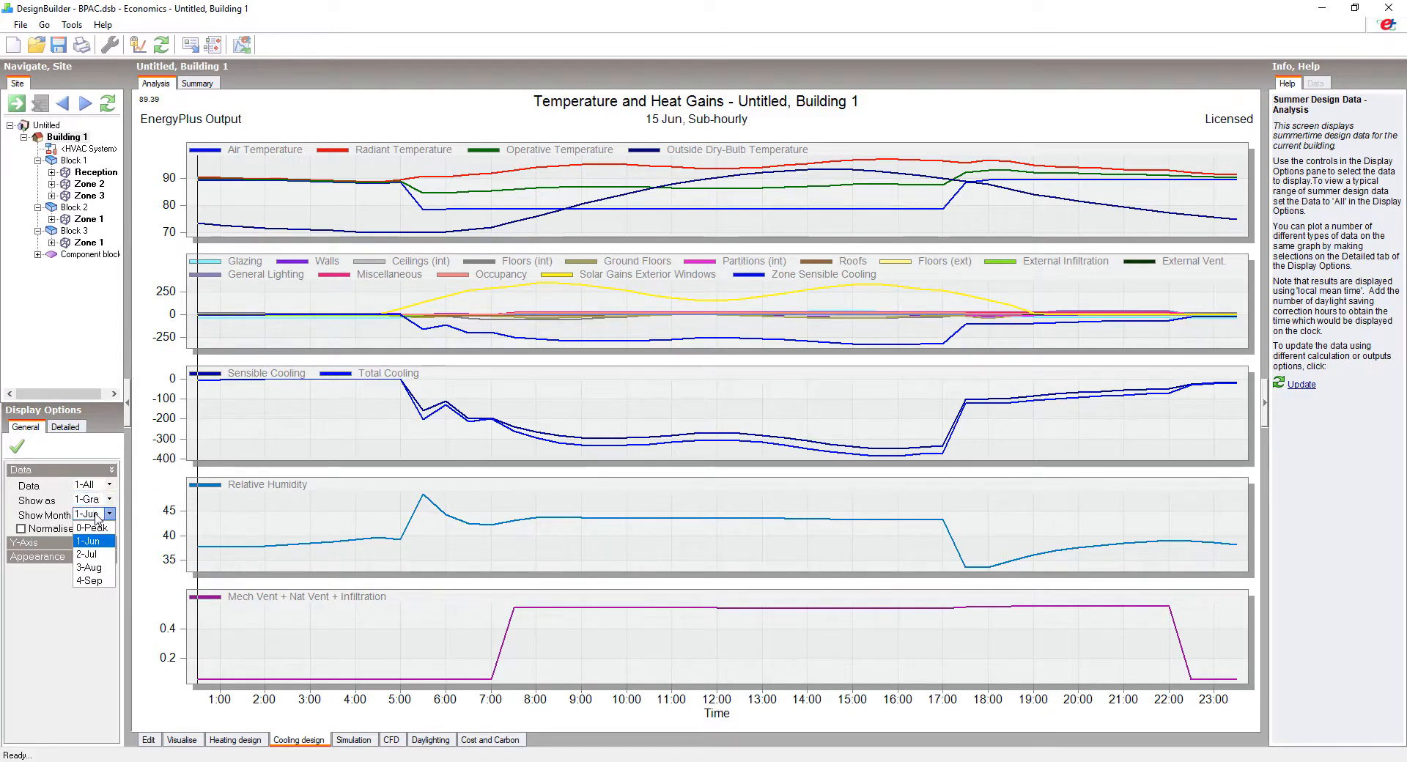
{"action": "left_click", "coordinate": [97, 529]}
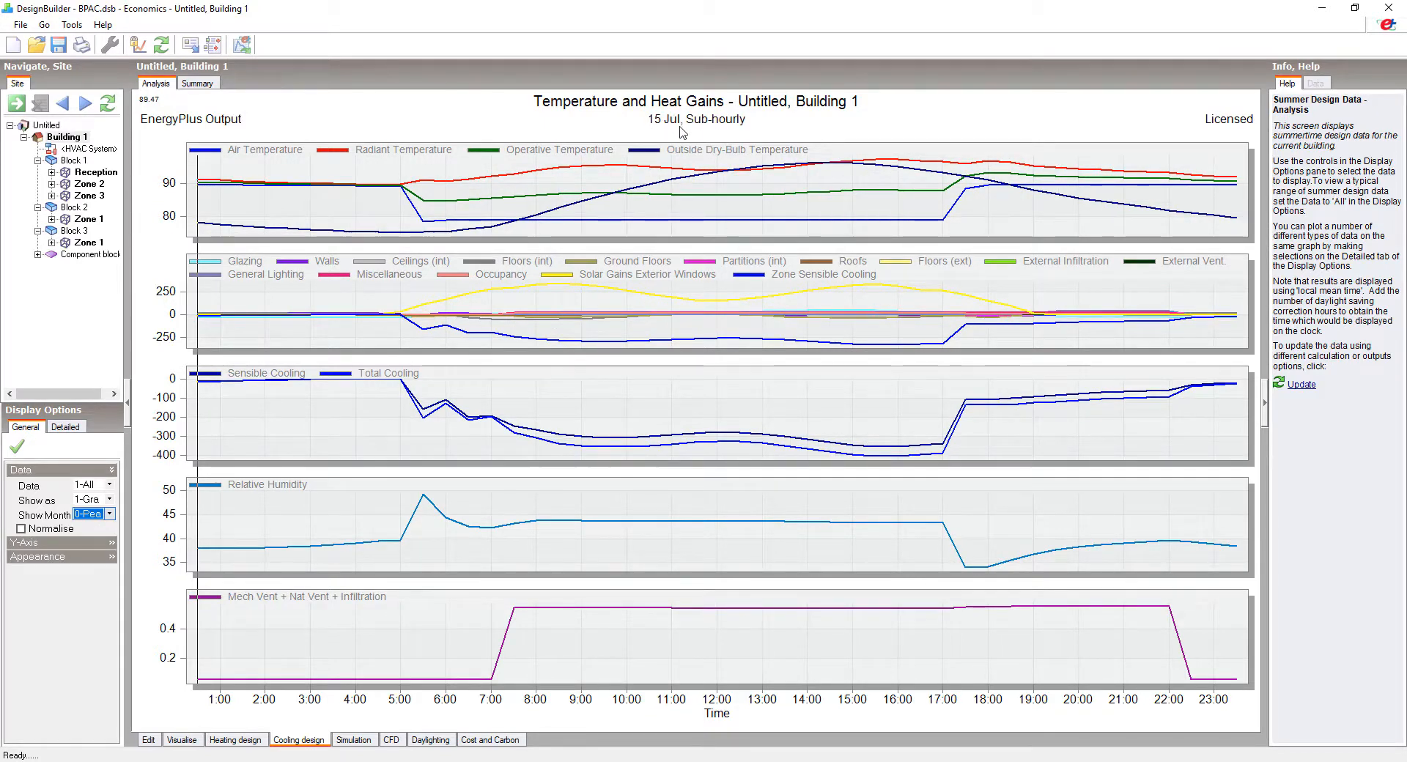
{"action": "left_click", "coordinate": [197, 85]}
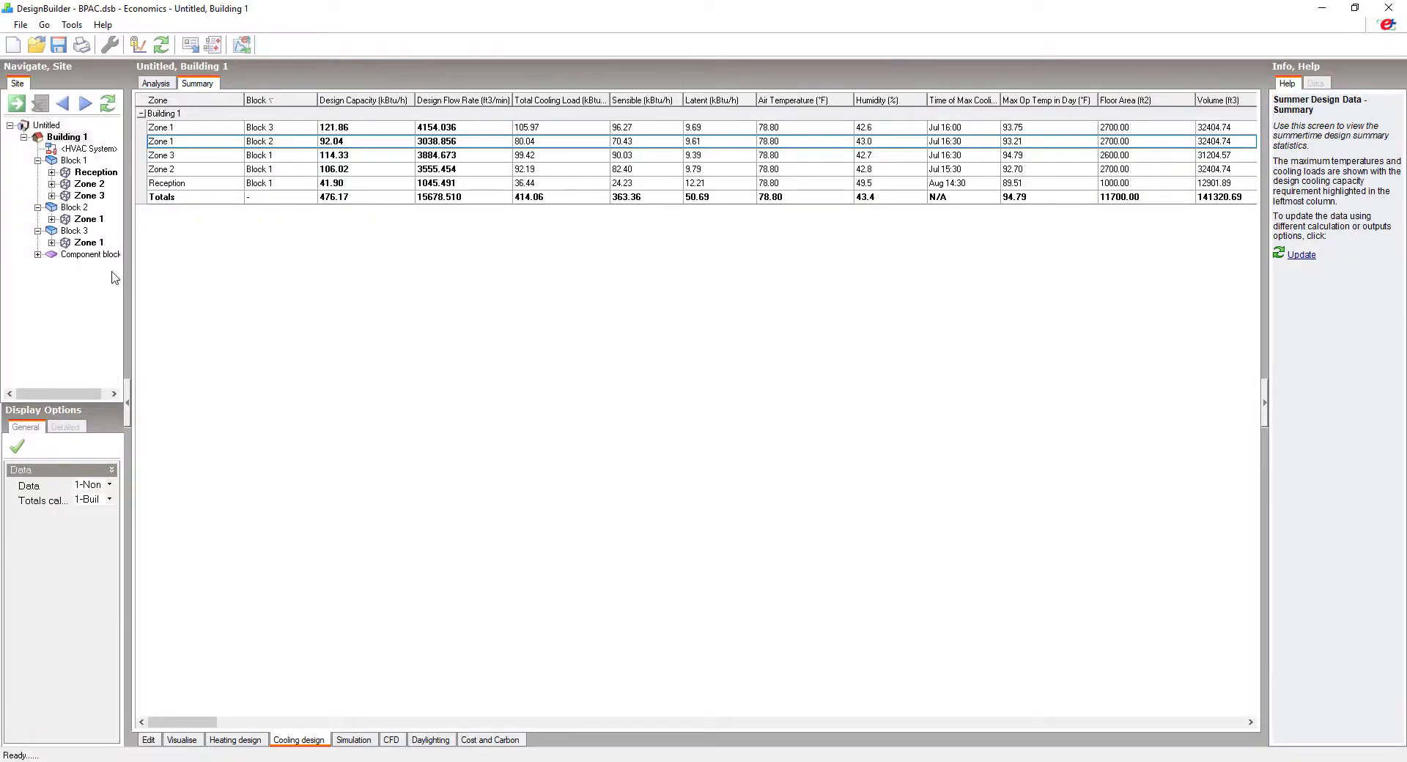
{"action": "left_click", "coordinate": [100, 484]}
{"action": "left_click", "coordinate": [100, 487]}
{"action": "left_click", "coordinate": [98, 488]}
Return to editing the building and open its HVAC system to load a detailed HVAC template.
{"action": "left_click", "coordinate": [146, 740]}
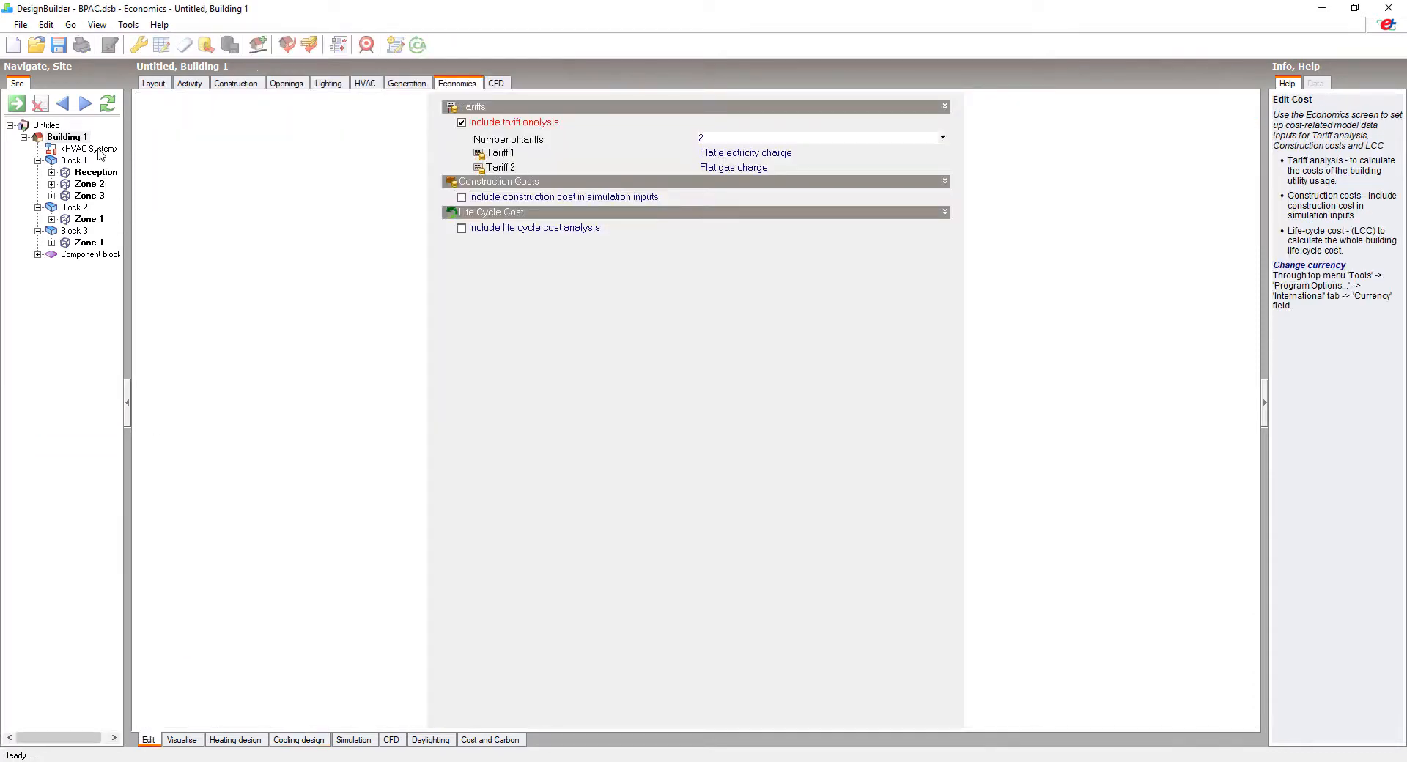
{"action": "left_click", "coordinate": [100, 149]}
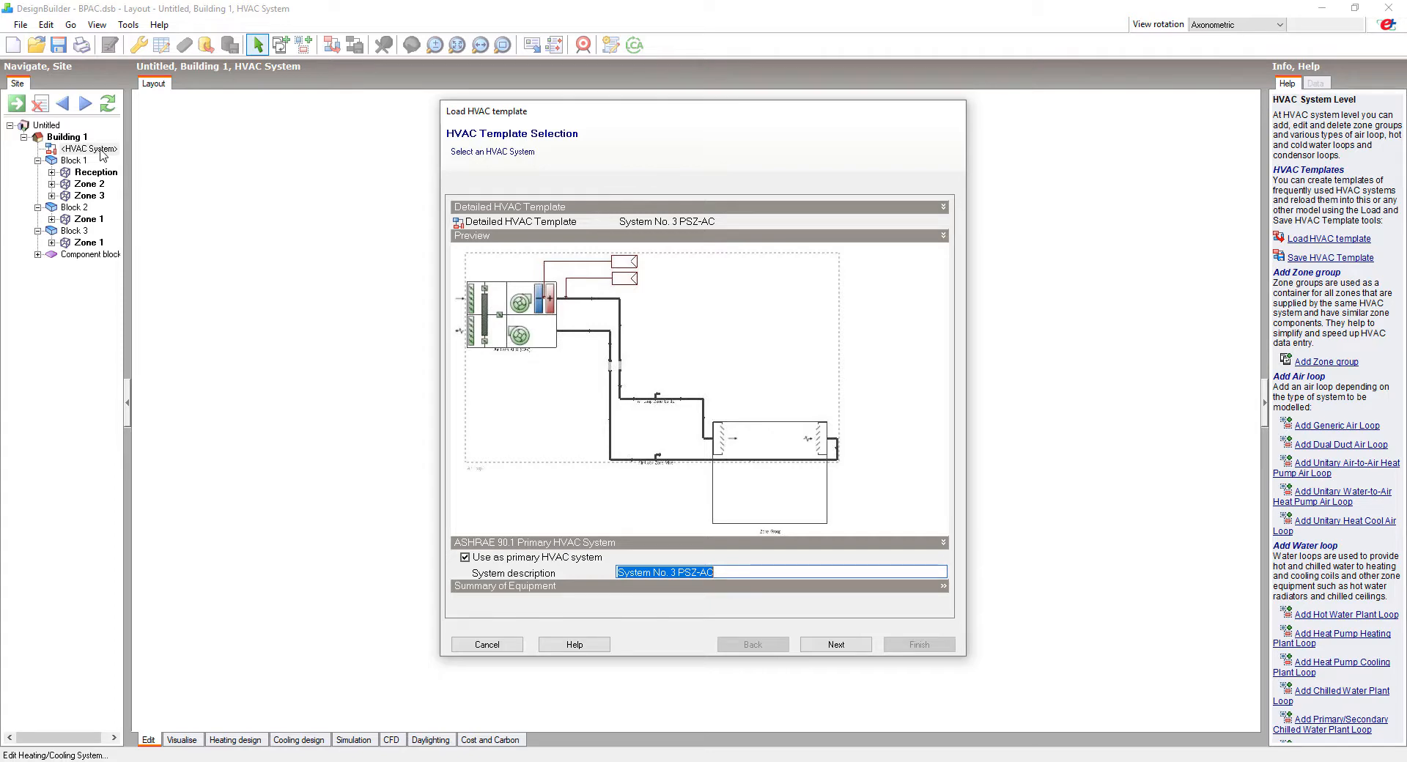
Choose the detailed HVAC template "GSHP Water-to-water HP, Heated Floor, Chilled Beams" from the Heating and Cooling Systems category.
{"action": "left_click", "coordinate": [705, 223]}
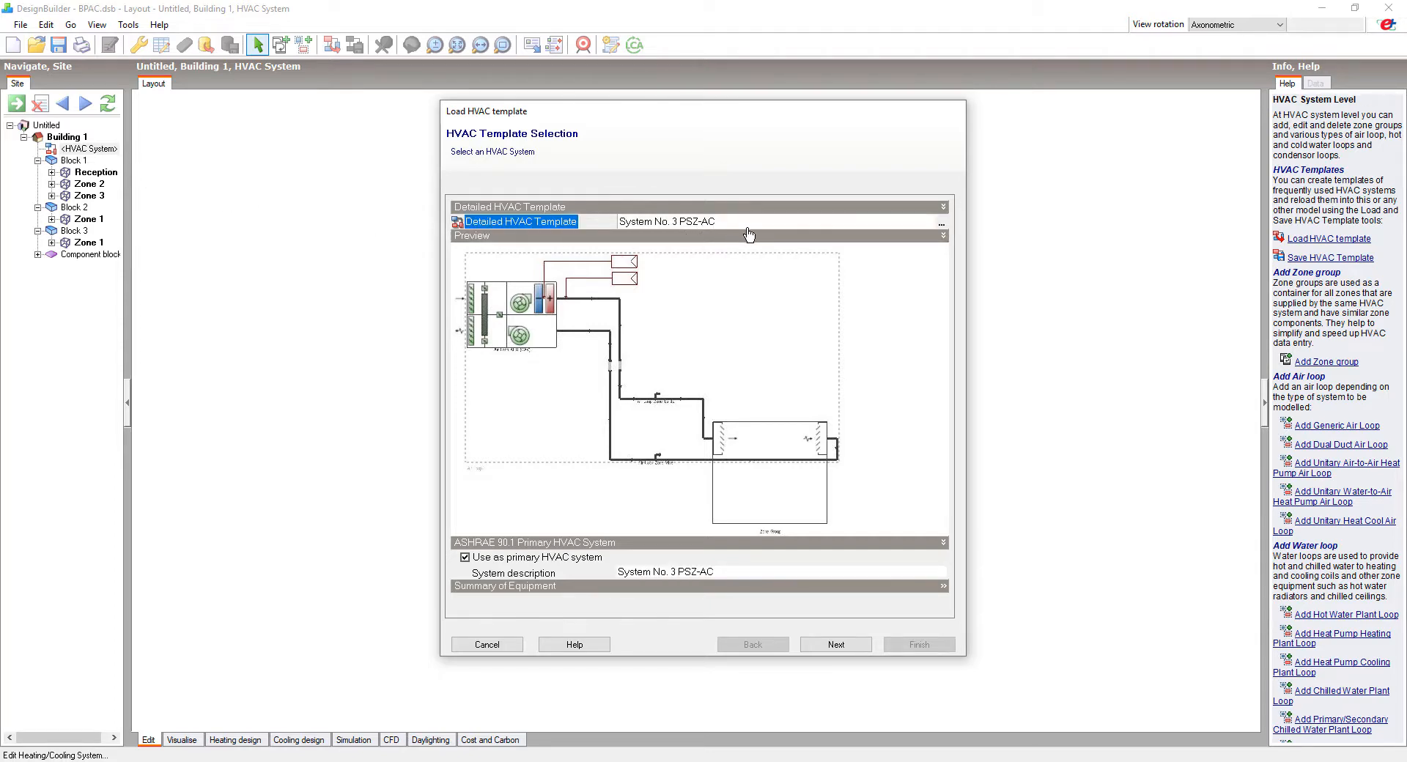
{"action": "left_click", "coordinate": [941, 225]}
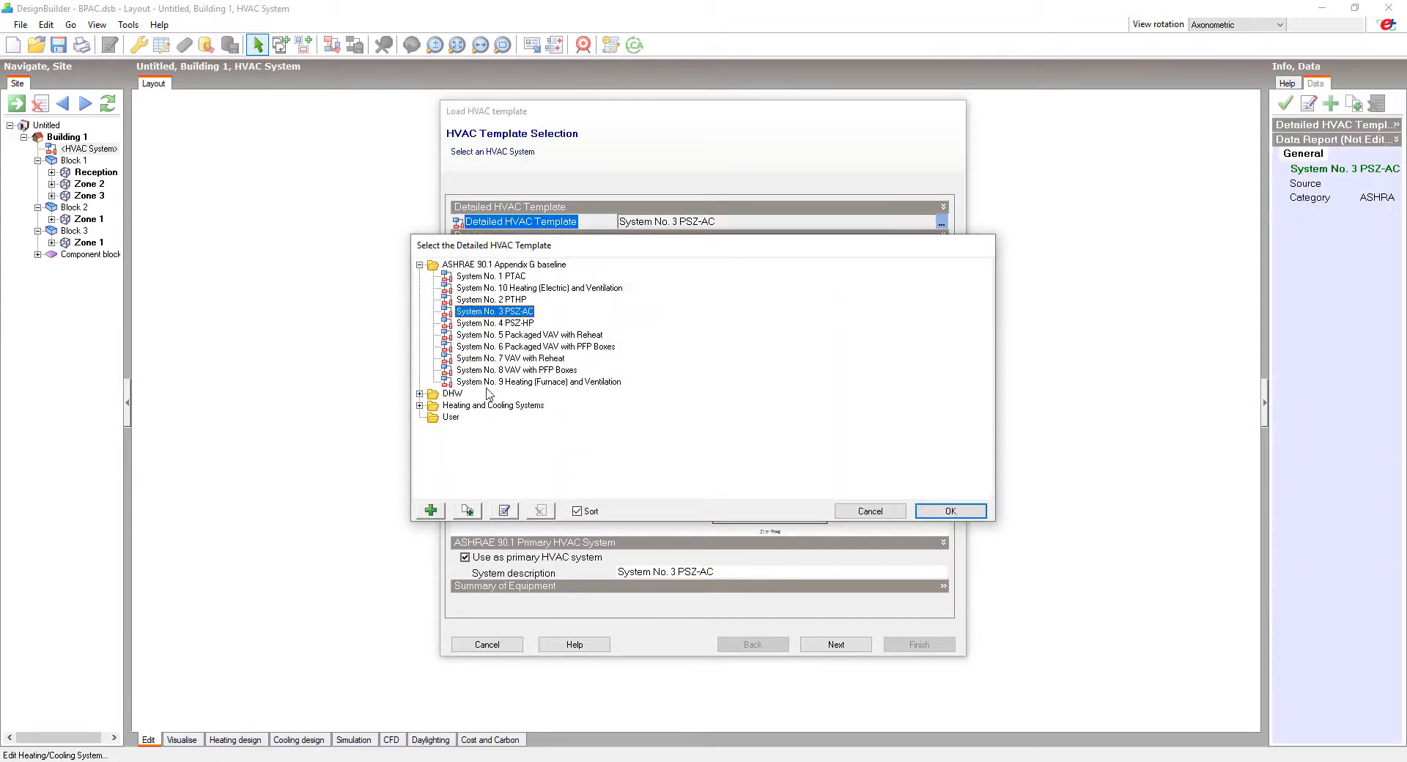
{"action": "left_click", "coordinate": [420, 266]}
{"action": "left_click", "coordinate": [420, 288]}
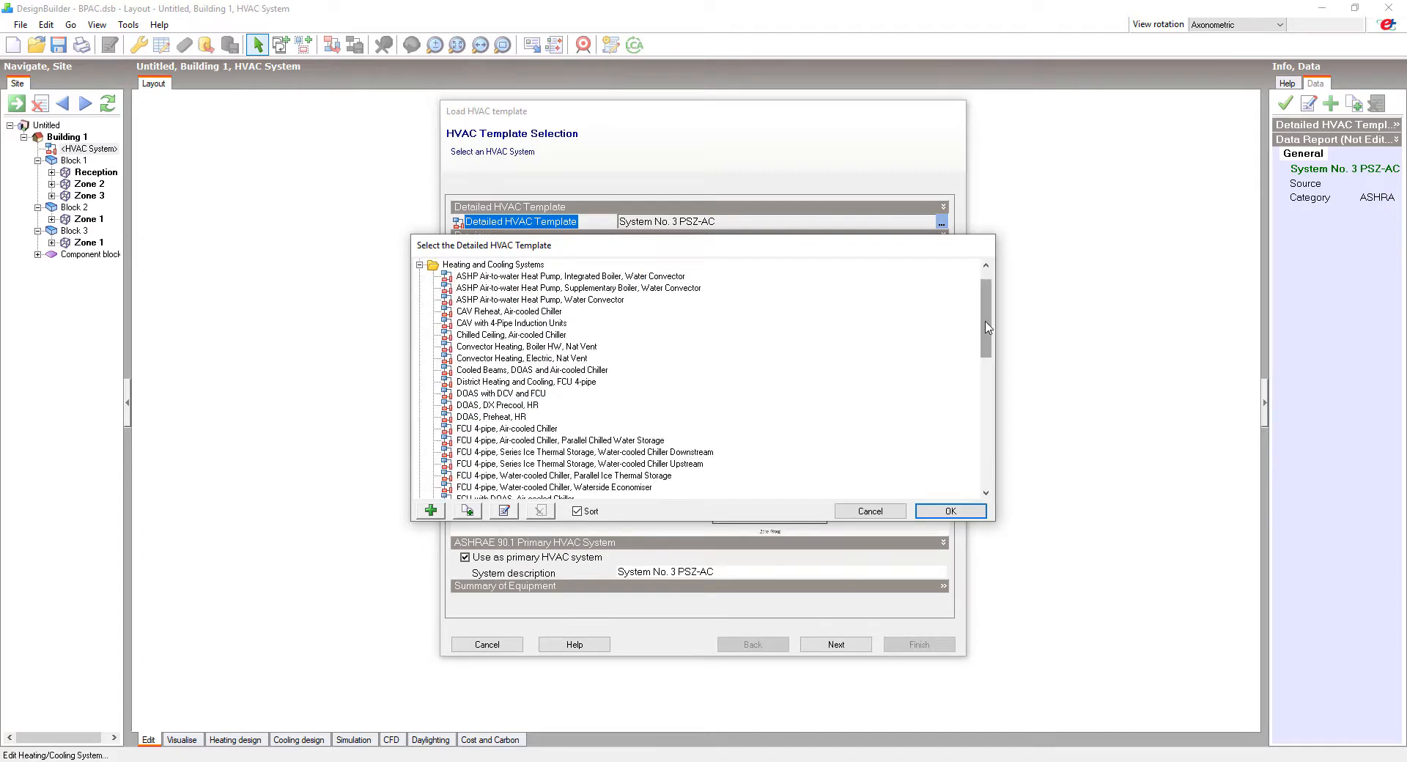
{"action": "left_click_drag", "start_coordinate": [987, 328], "coordinate": [988, 405]}
{"action": "left_click", "coordinate": [629, 312]}
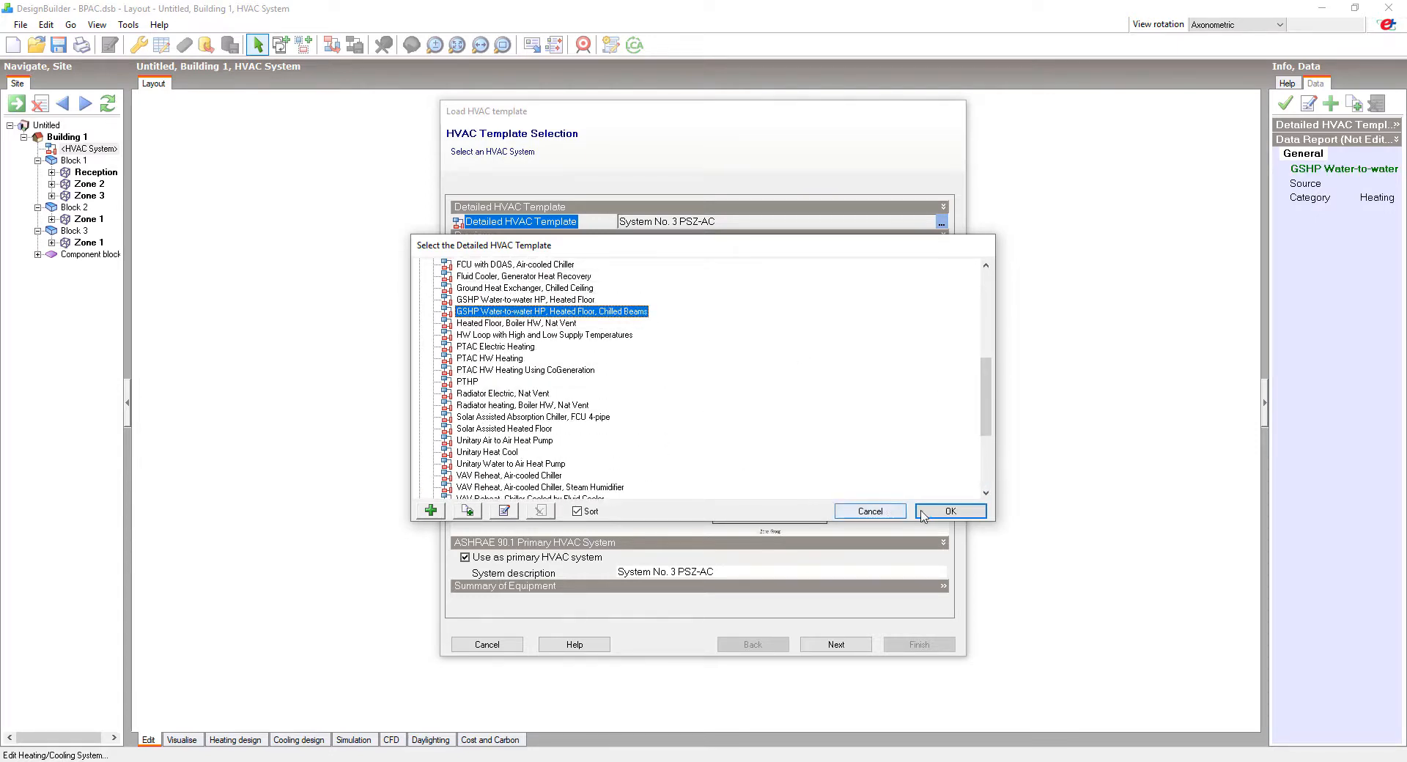
{"action": "left_click", "coordinate": [950, 511]}
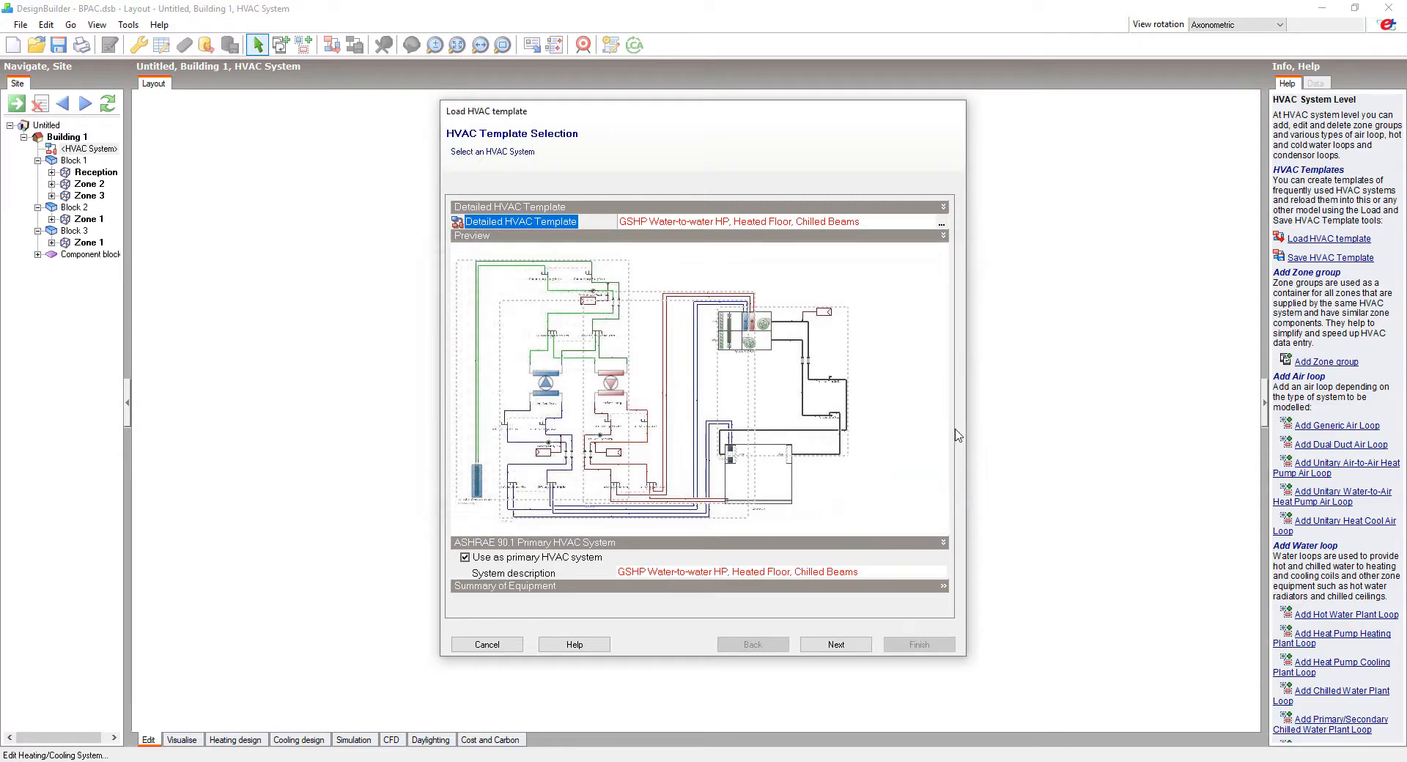
Load the detailed HVAC template "VRF with HR and DOAS" as the primary HVAC system, serving all zones of the three blocks.
{"action": "left_click", "coordinate": [940, 224]}
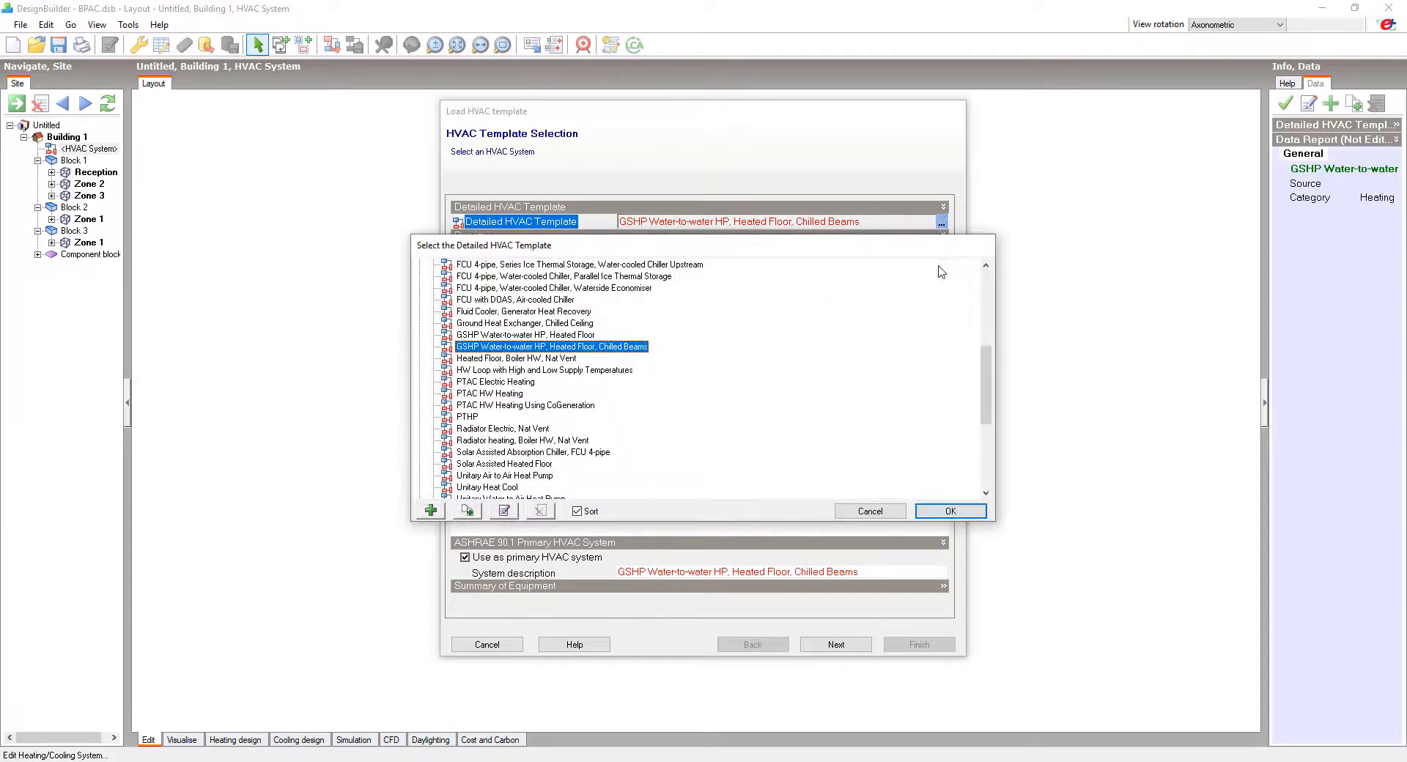
{"action": "left_click_drag", "start_coordinate": [987, 370], "coordinate": [997, 432]}
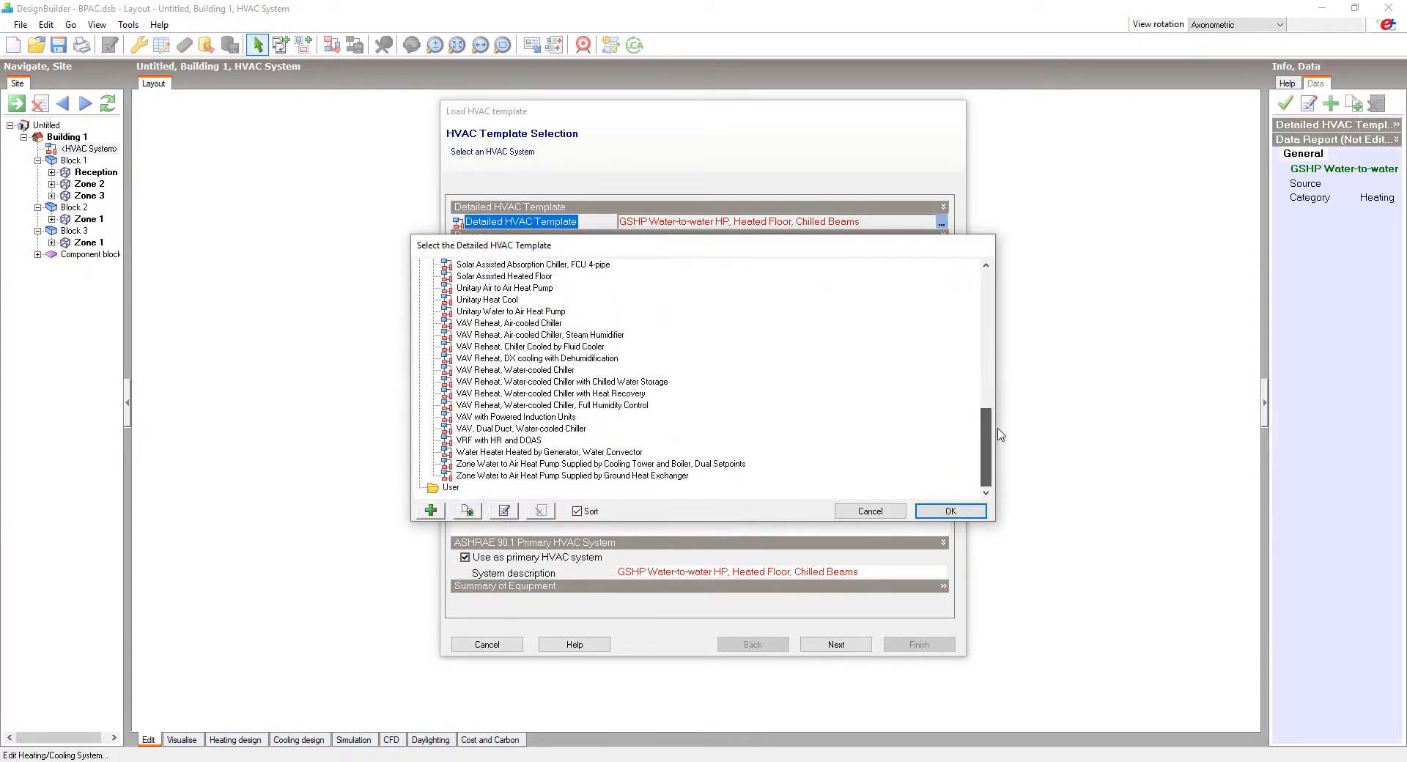
{"action": "left_click", "coordinate": [523, 442]}
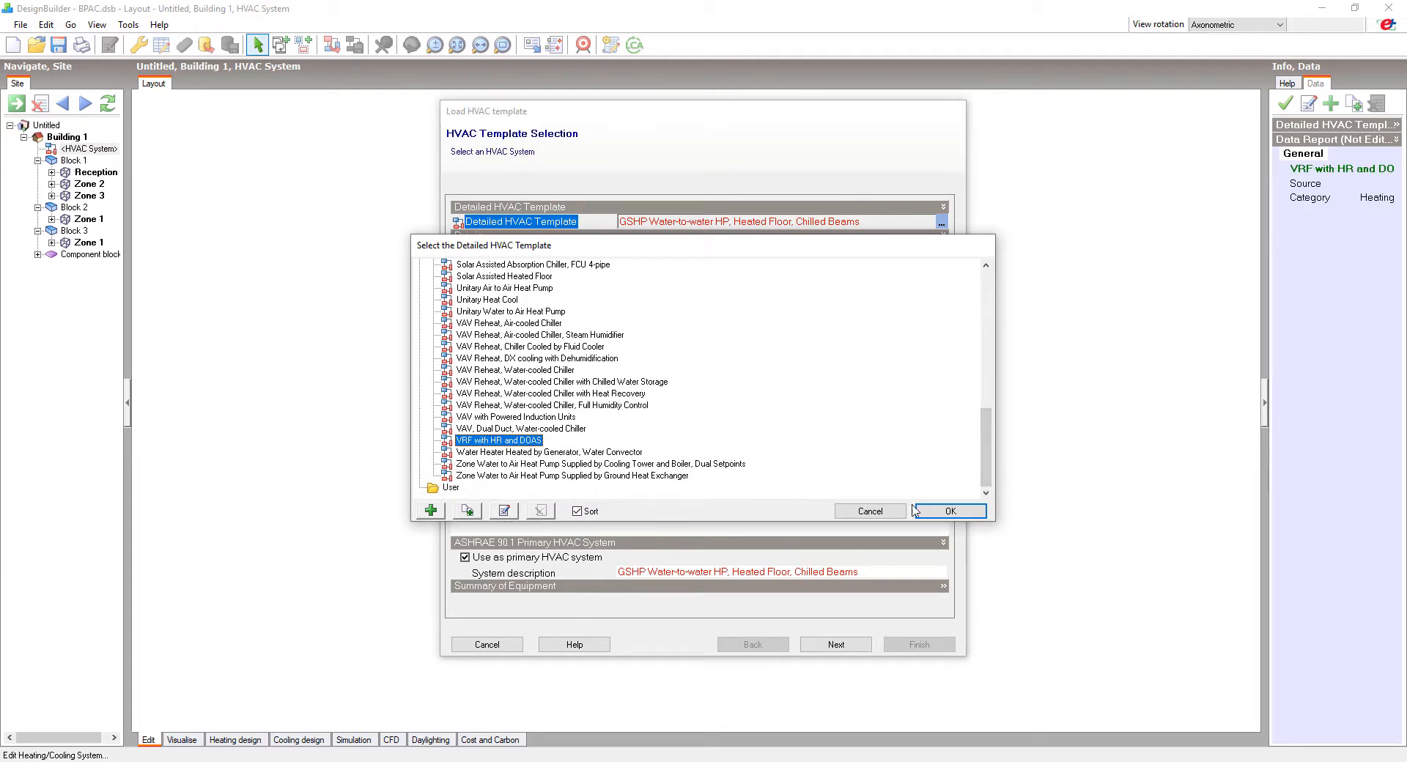
{"action": "left_click", "coordinate": [950, 511]}
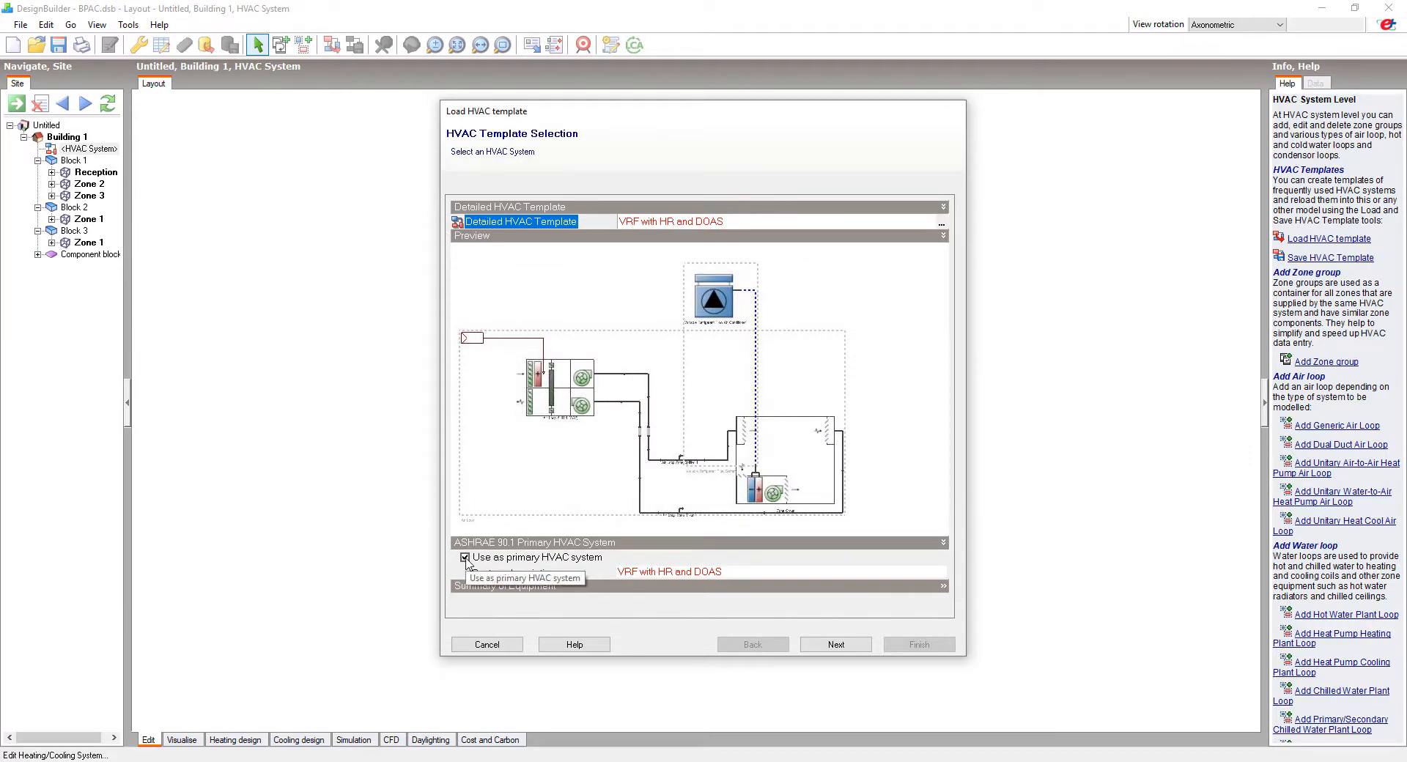
{"action": "left_click", "coordinate": [834, 645]}
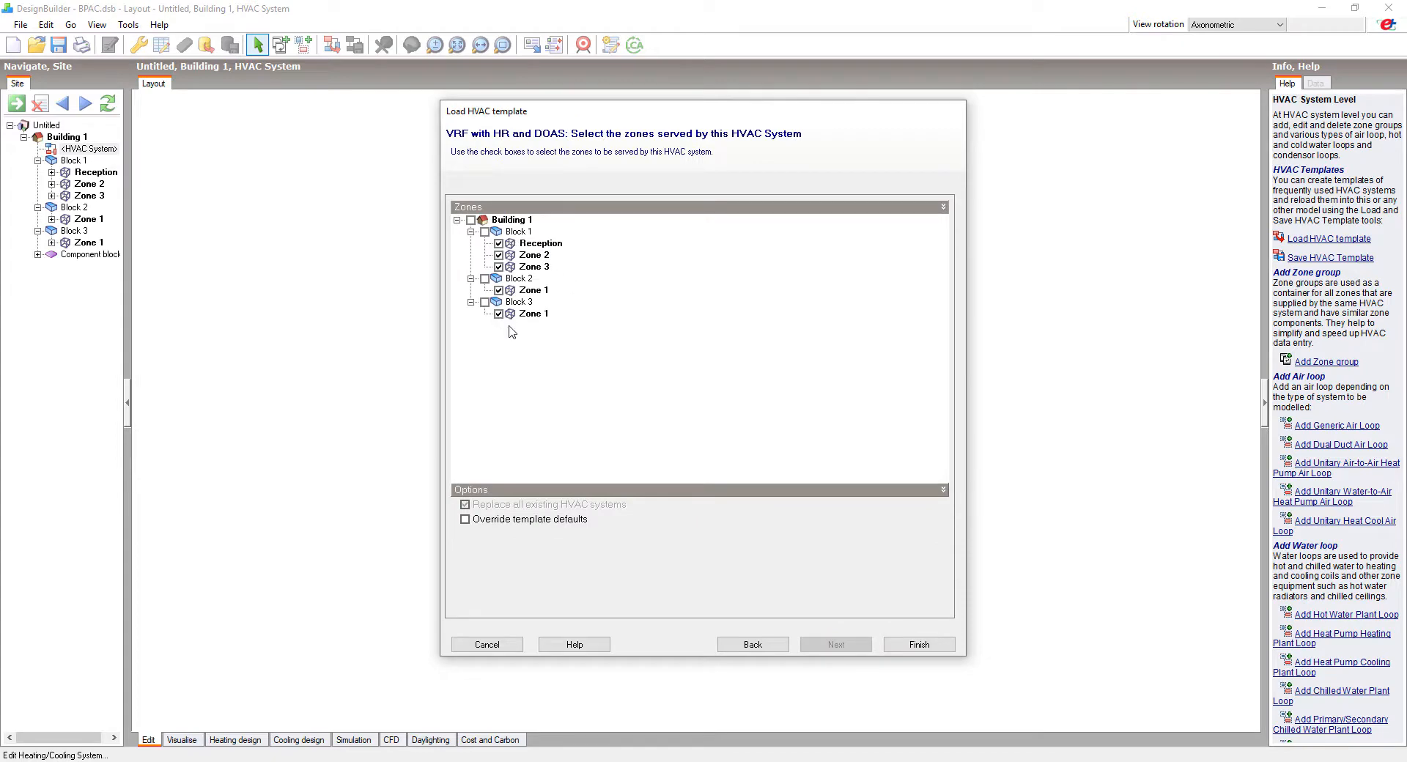
{"action": "left_click", "coordinate": [919, 645]}
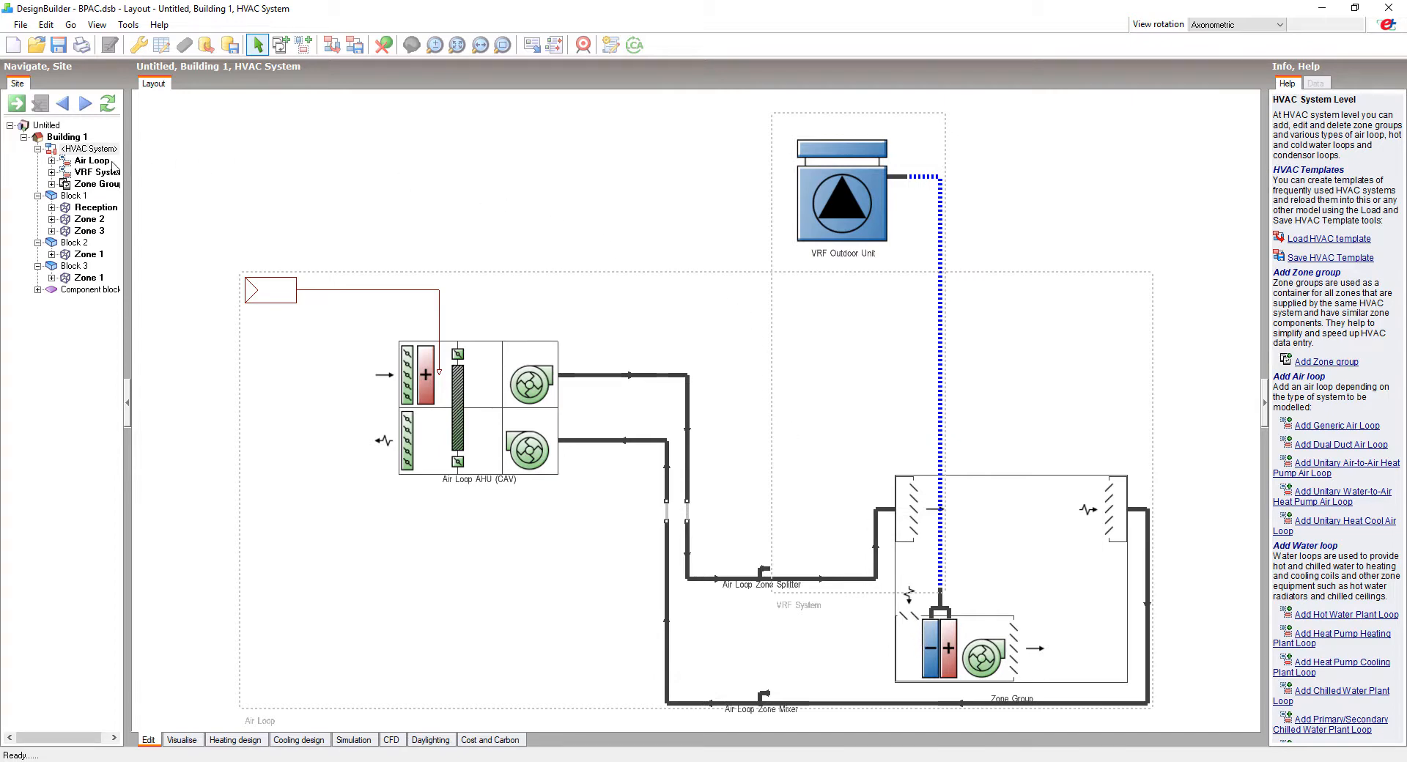
Open the VRF System's outdoor unit for editing.
{"action": "left_click", "coordinate": [52, 172]}
{"action": "left_click", "coordinate": [97, 184]}
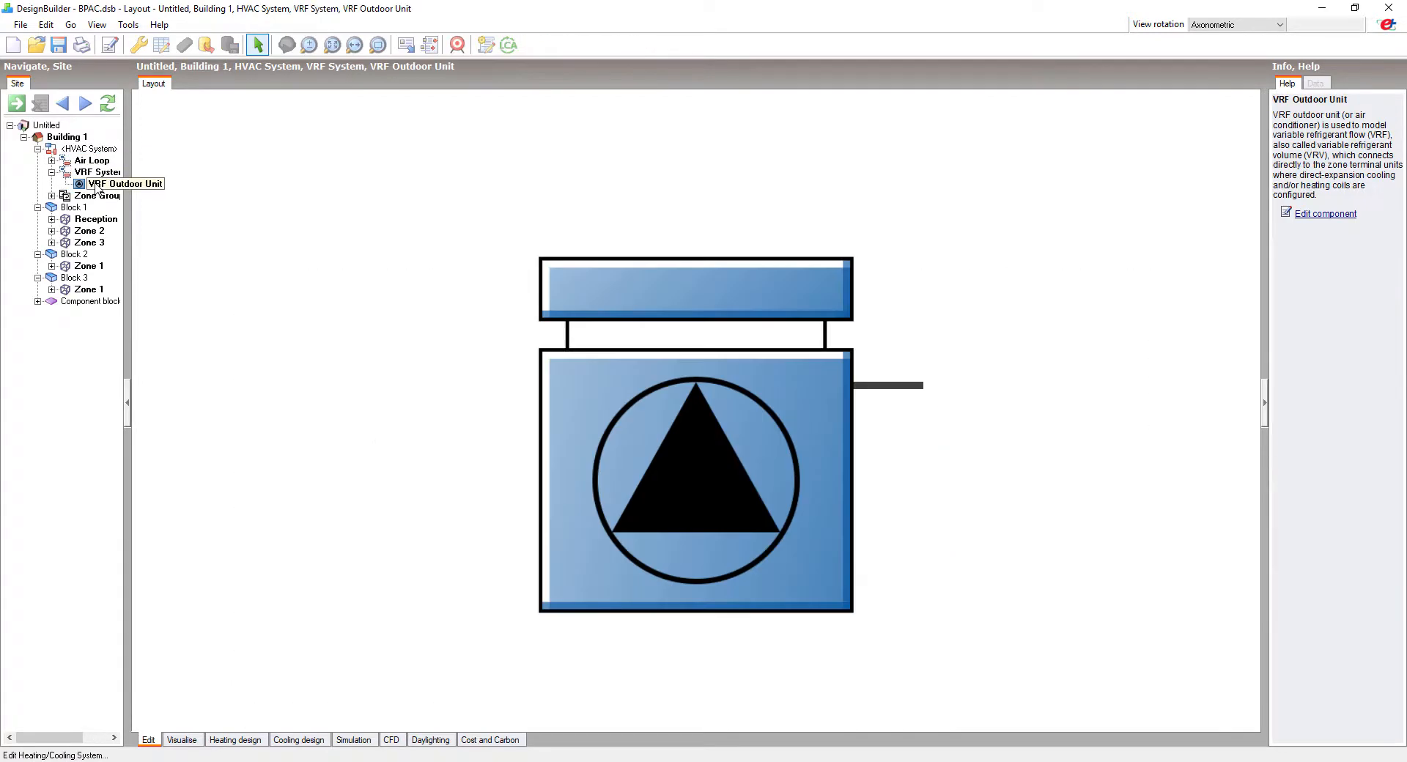
{"action": "right_click", "coordinate": [186, 192]}
{"action": "left_click", "coordinate": [584, 408]}
{"action": "right_click", "coordinate": [585, 404]}
{"action": "left_click", "coordinate": [617, 435]}
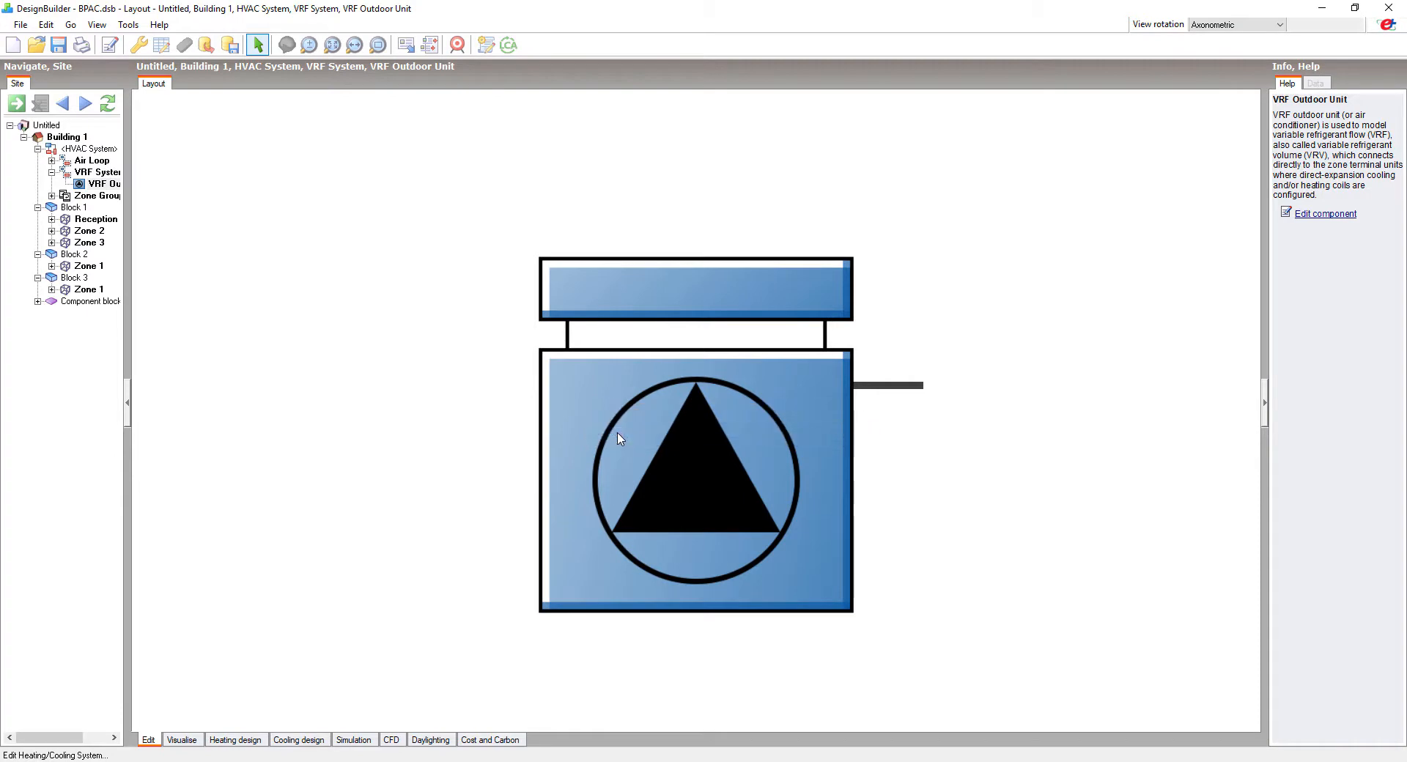
{"action": "left_click", "coordinate": [626, 399]}
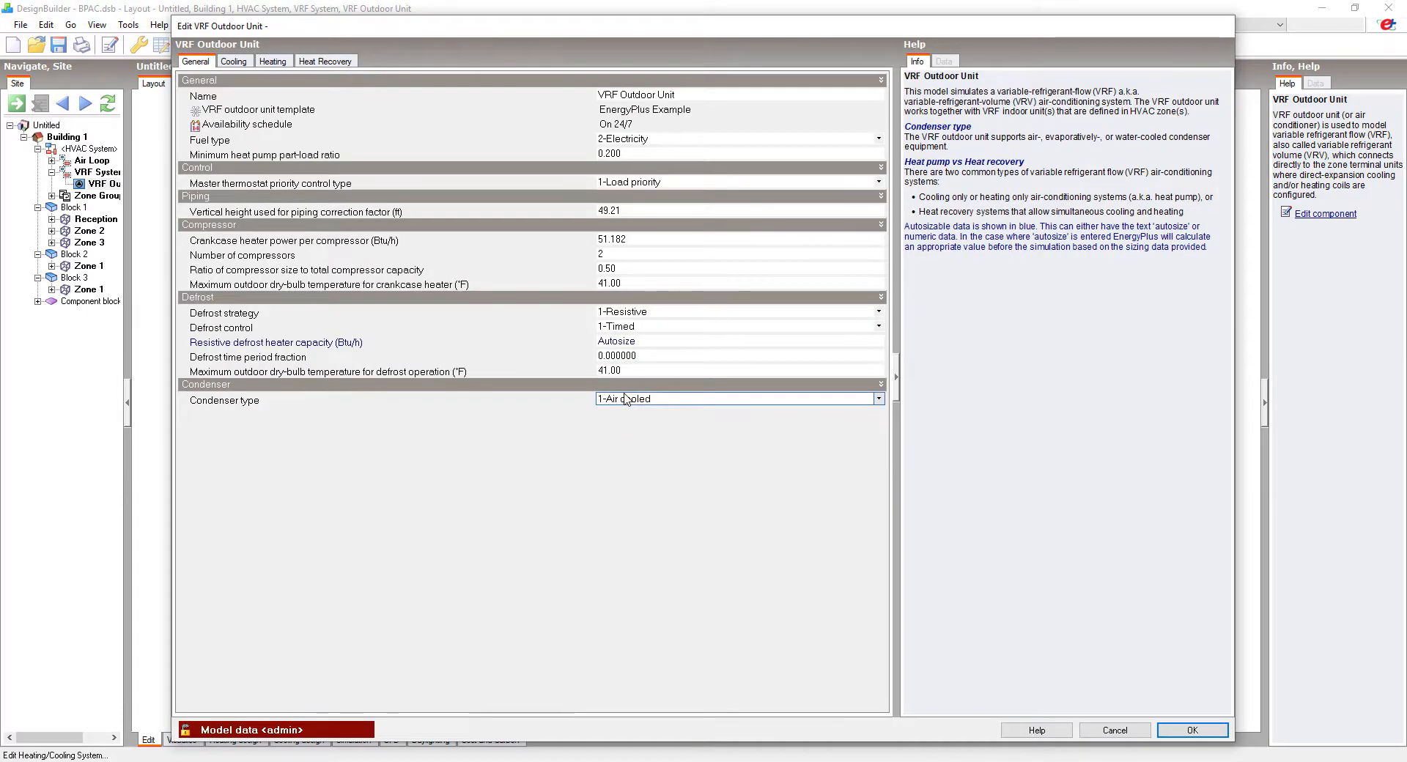
Browse the air-cooled VRF outdoor unit templates available for the outdoor unit, keeping the EnergyPlus Example template.
{"action": "left_click", "coordinate": [621, 110]}
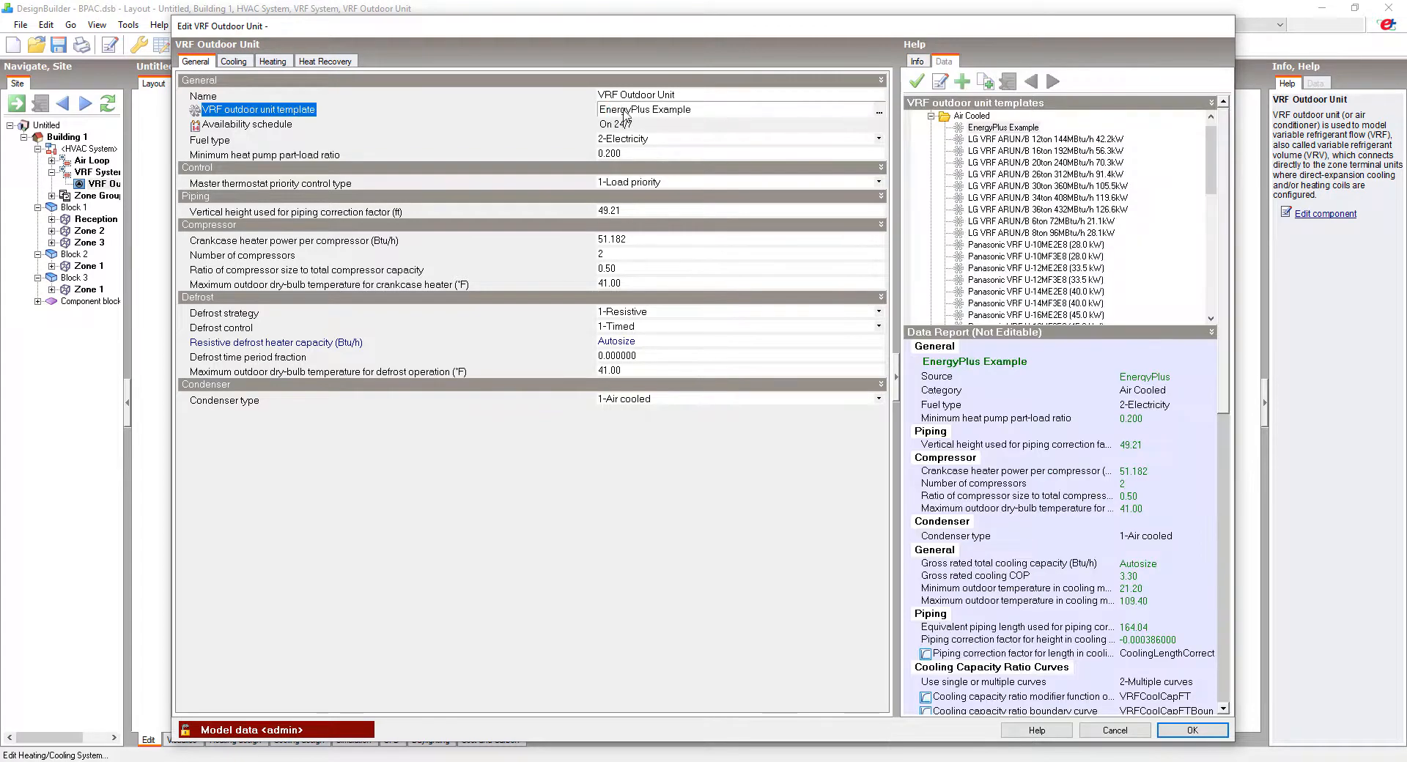
{"action": "left_click", "coordinate": [879, 112]}
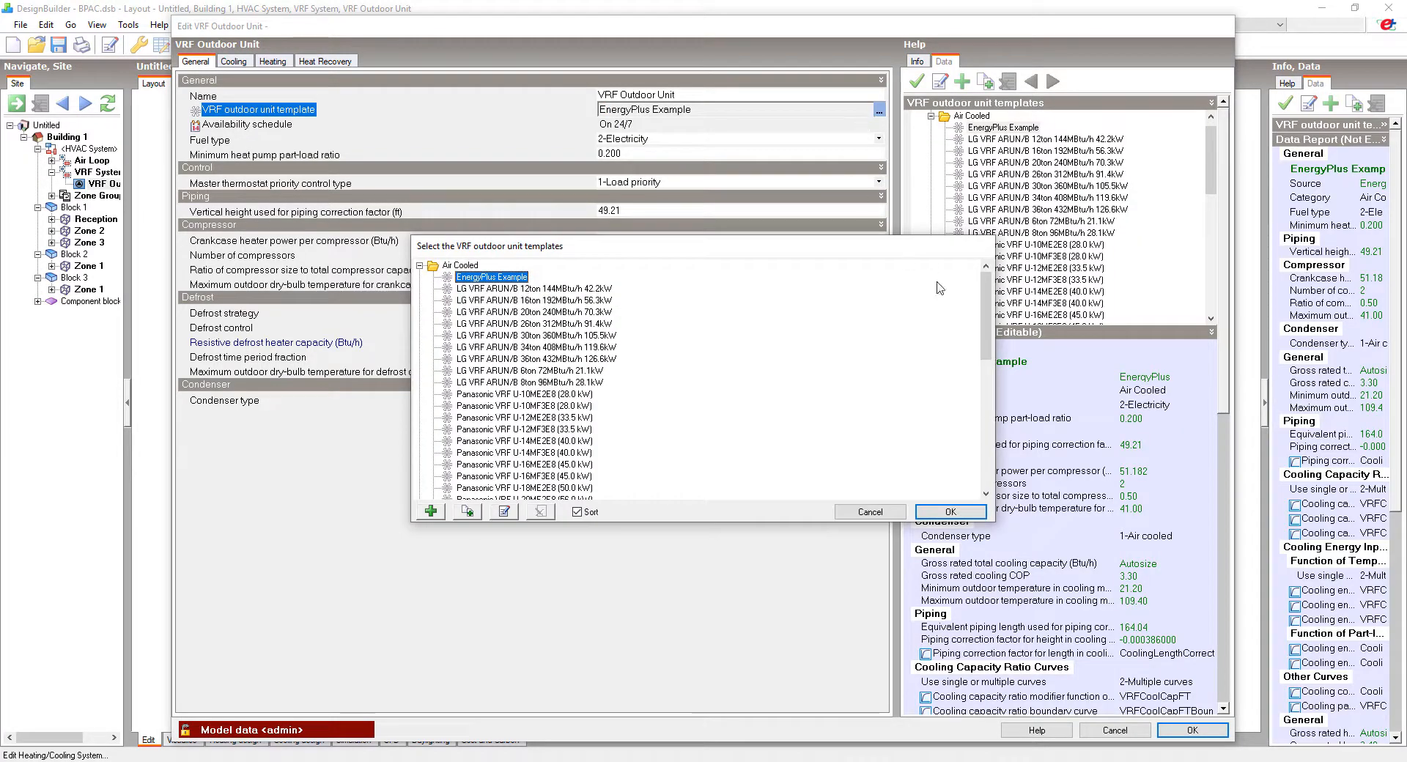
{"action": "left_click_drag", "start_coordinate": [986, 307], "coordinate": [982, 391]}
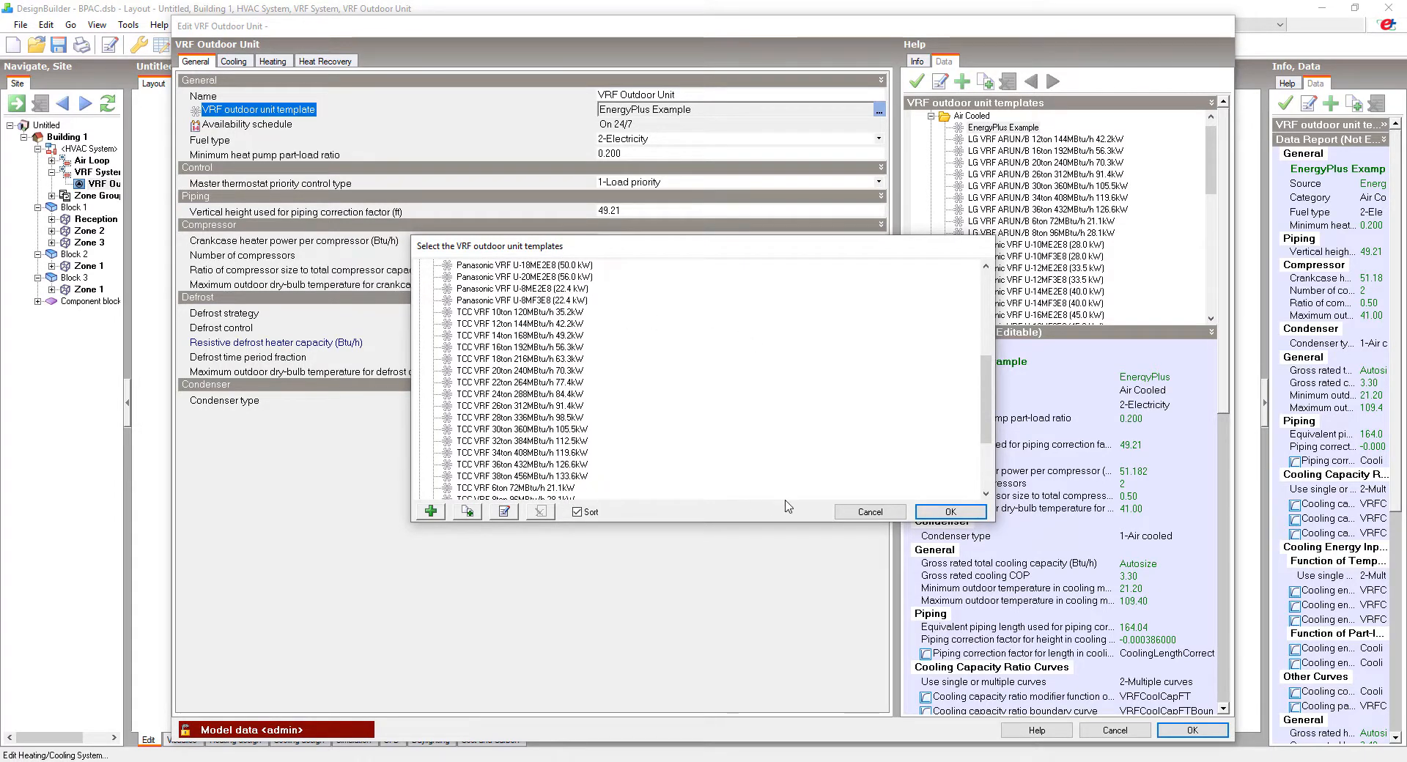
{"action": "left_click_drag", "start_coordinate": [985, 438], "coordinate": [985, 484]}
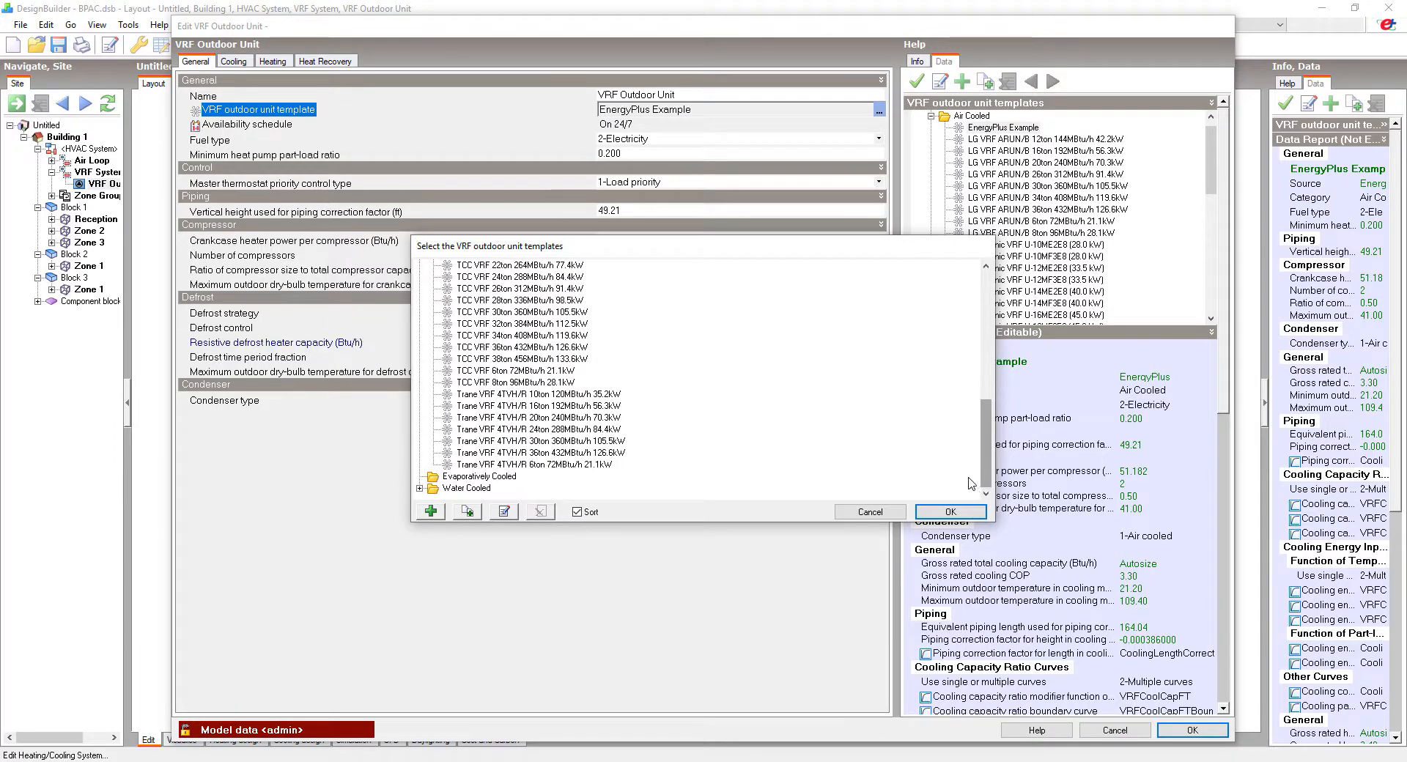
{"action": "left_click", "coordinate": [872, 513]}
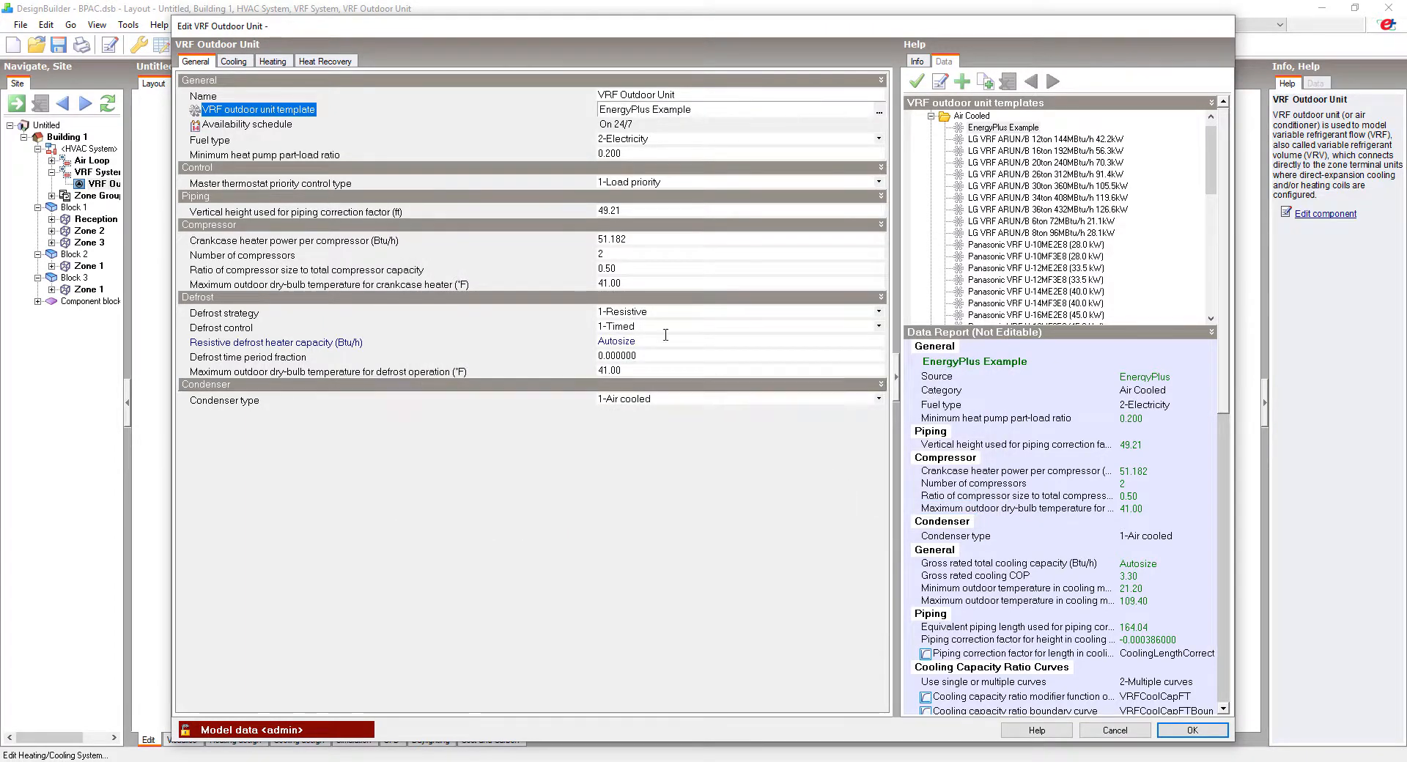
Review the outdoor unit's cooling and heating data, the VRFHeatEIRFT curve and the online help on heating, closing the unit without changes.
{"action": "left_click", "coordinate": [233, 61]}
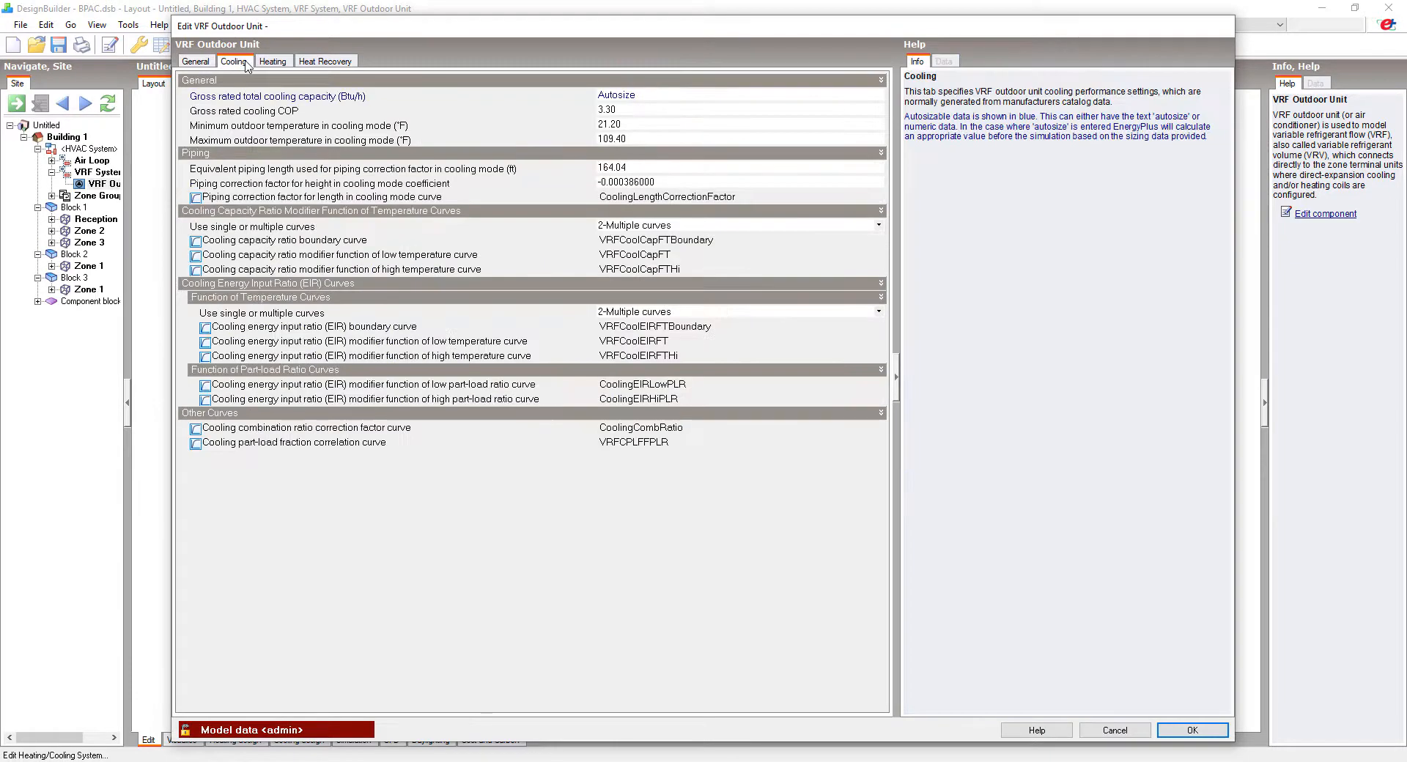
{"action": "left_click", "coordinate": [273, 62]}
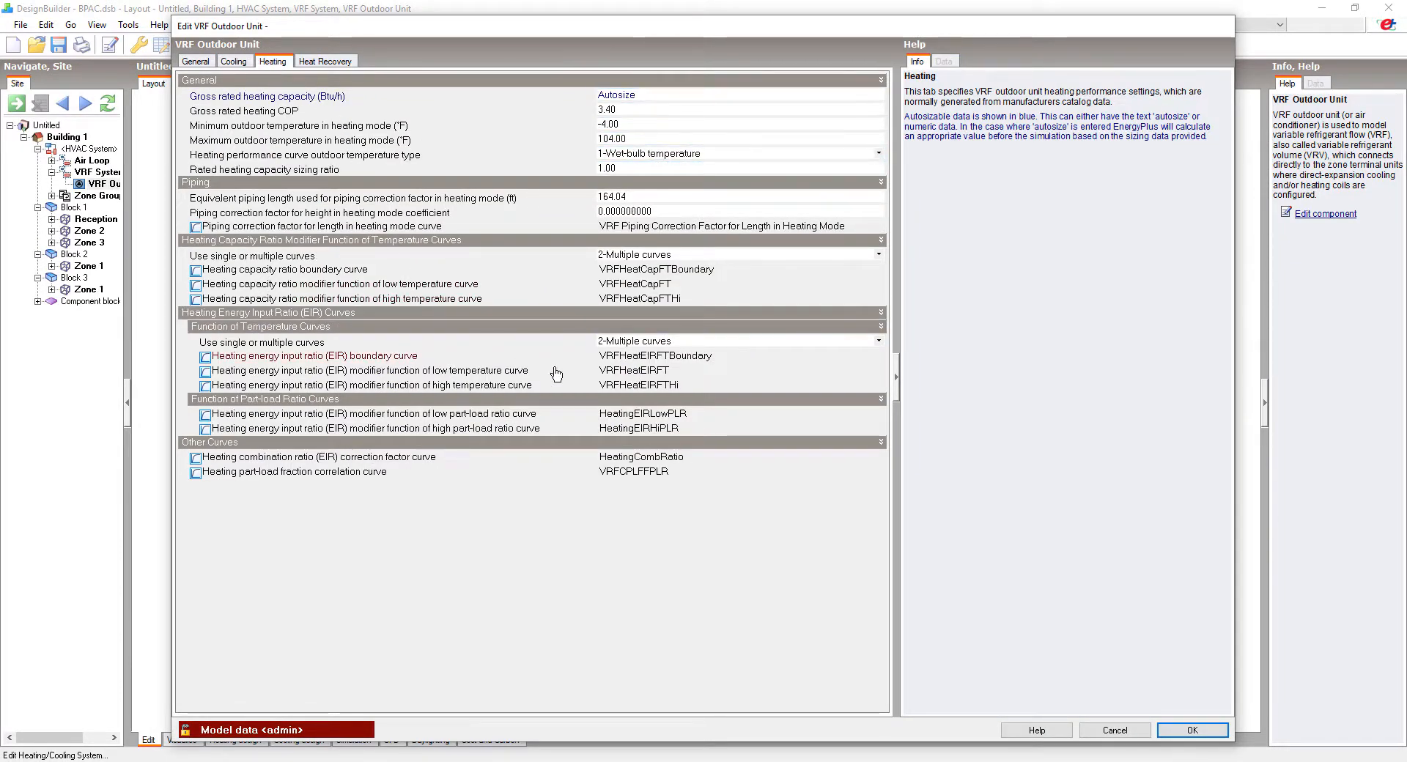
{"action": "left_click", "coordinate": [626, 374]}
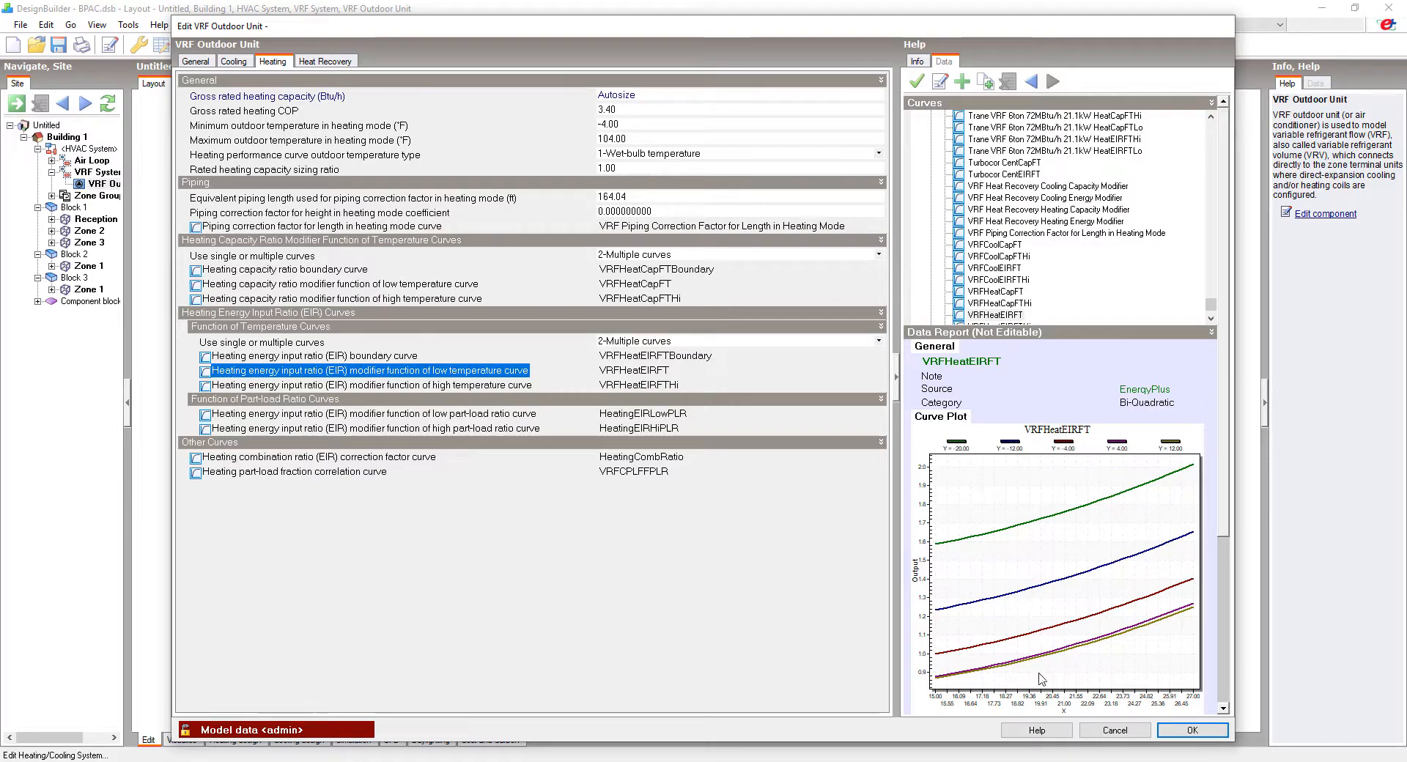
{"action": "left_click", "coordinate": [1038, 732]}
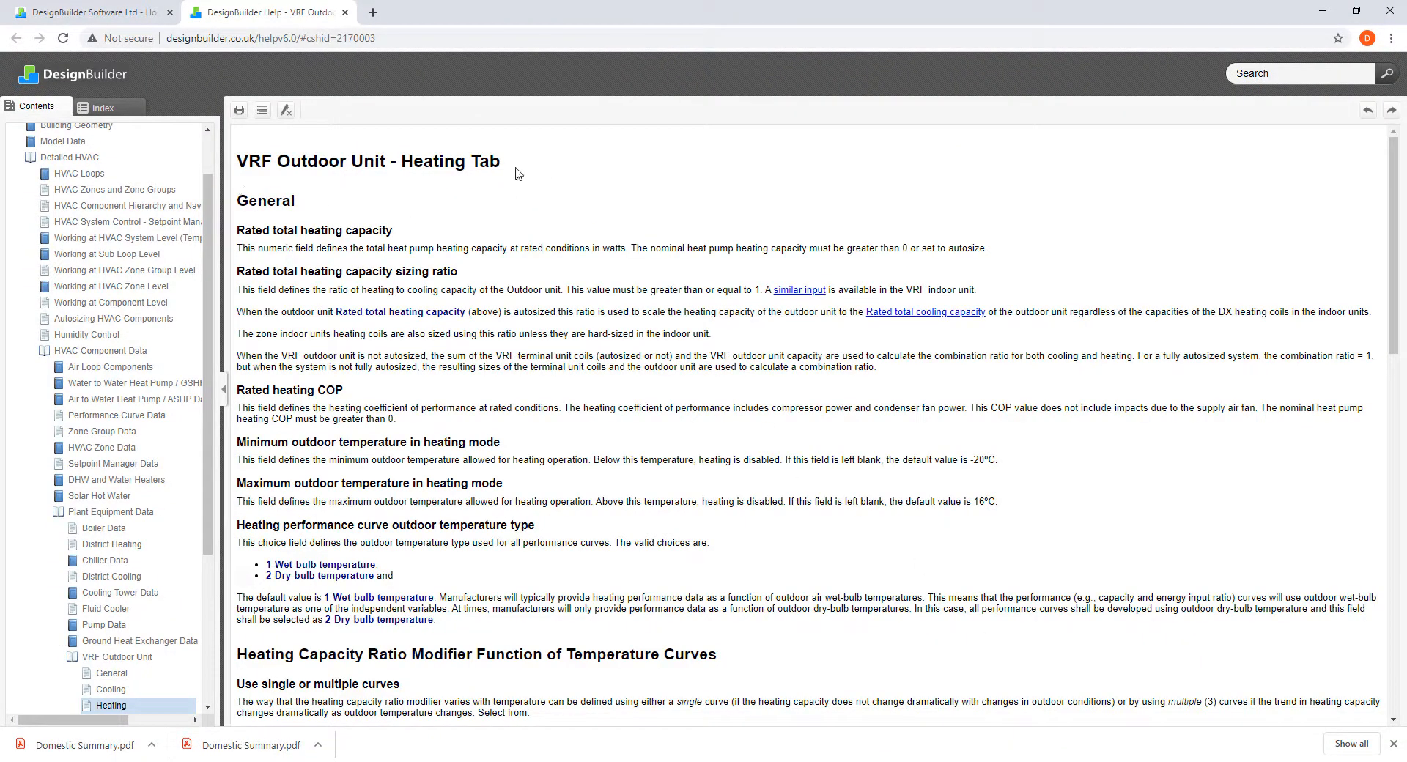
{"action": "left_click", "coordinate": [1325, 14]}
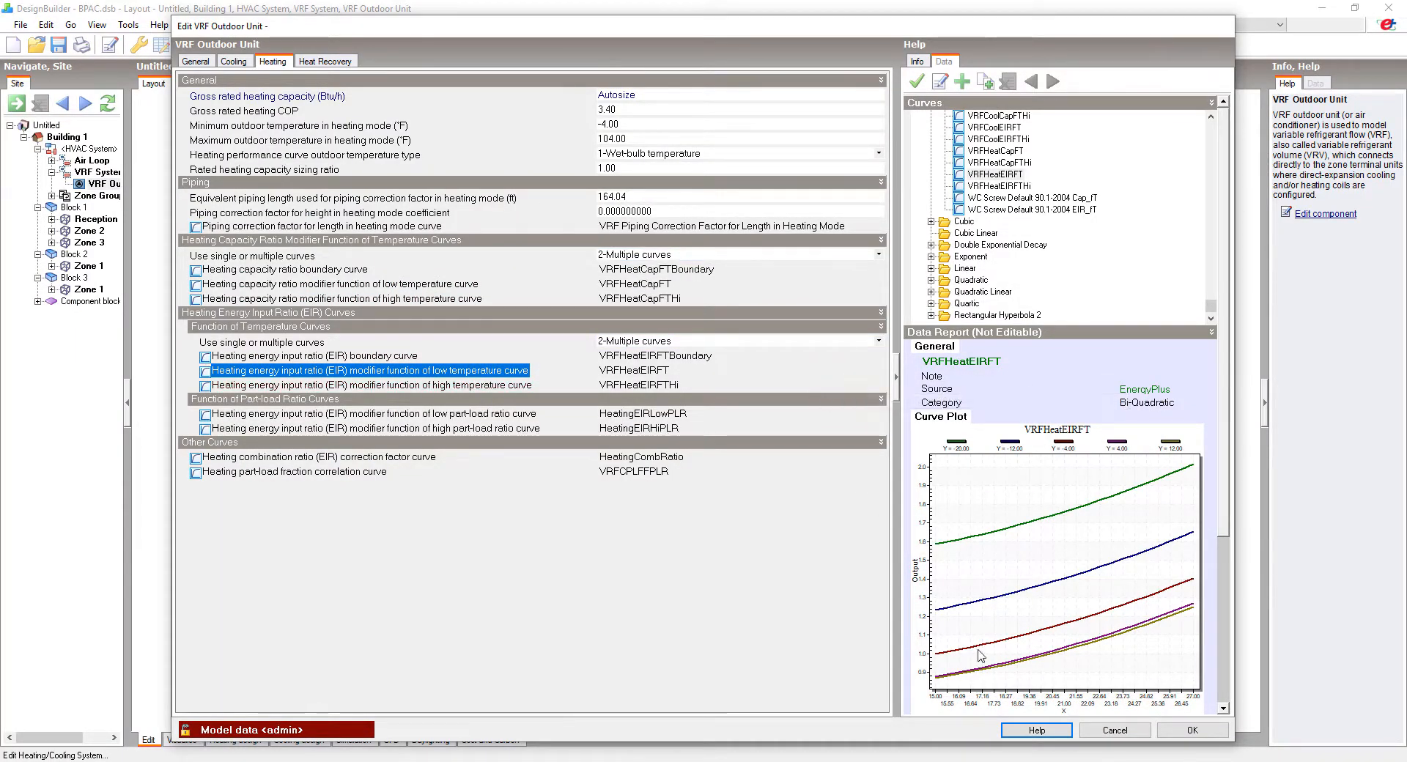
{"action": "left_click", "coordinate": [1105, 730]}
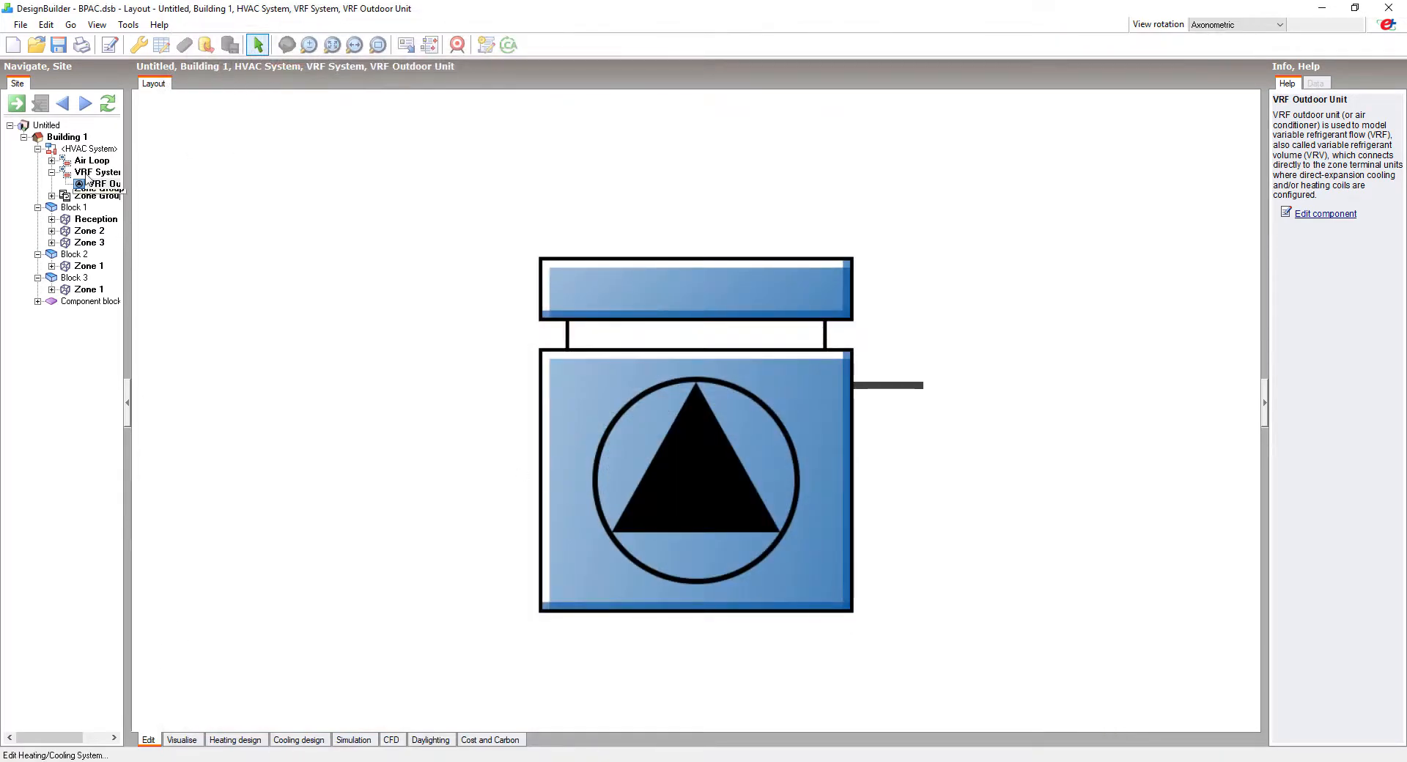
Return to Building 1 and open the Internal Gains and Setpoints and Requirements zone activity layouts for editing in the model data grid.
{"action": "left_click", "coordinate": [68, 137]}
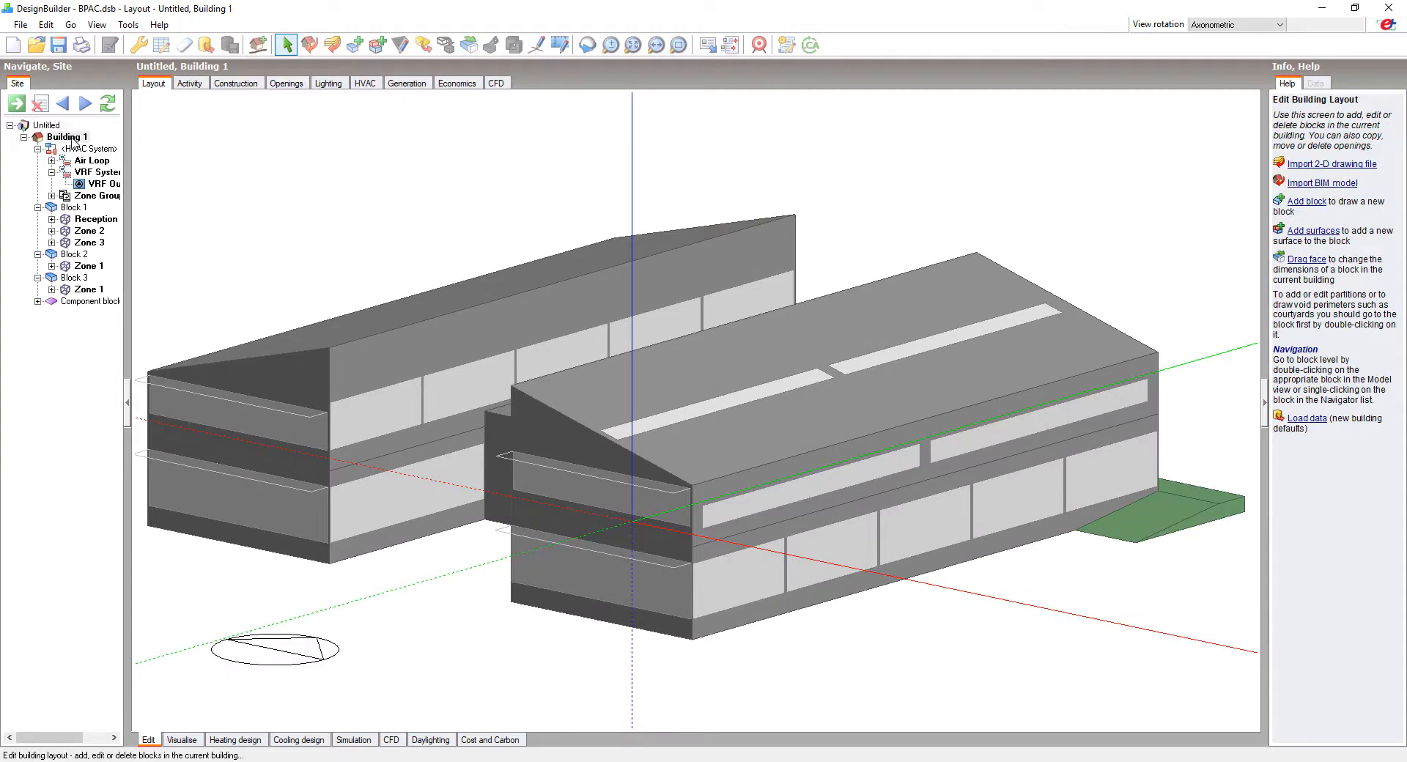
{"action": "left_click", "coordinate": [161, 46]}
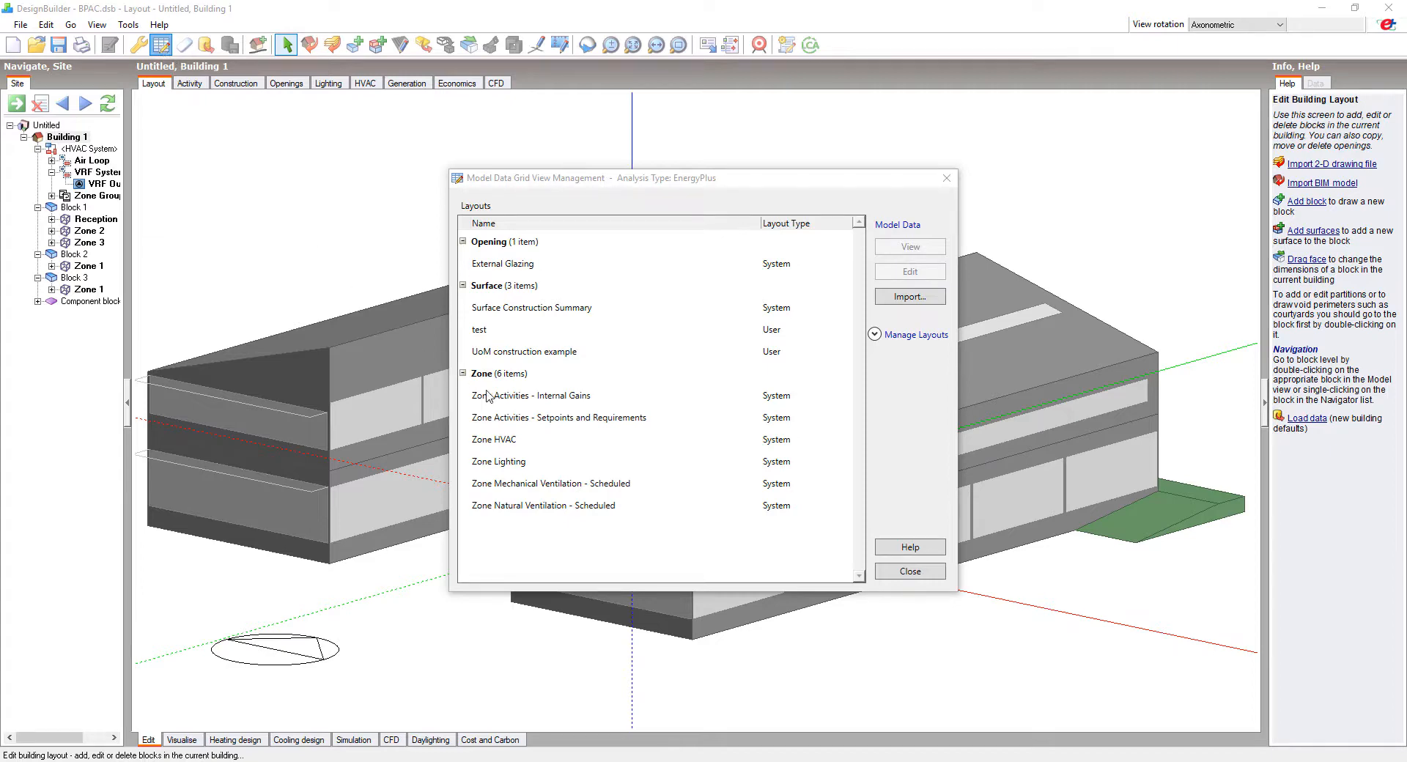
{"action": "left_click", "coordinate": [516, 398]}
{"action": "left_click", "coordinate": [515, 417], "text": "shift"}
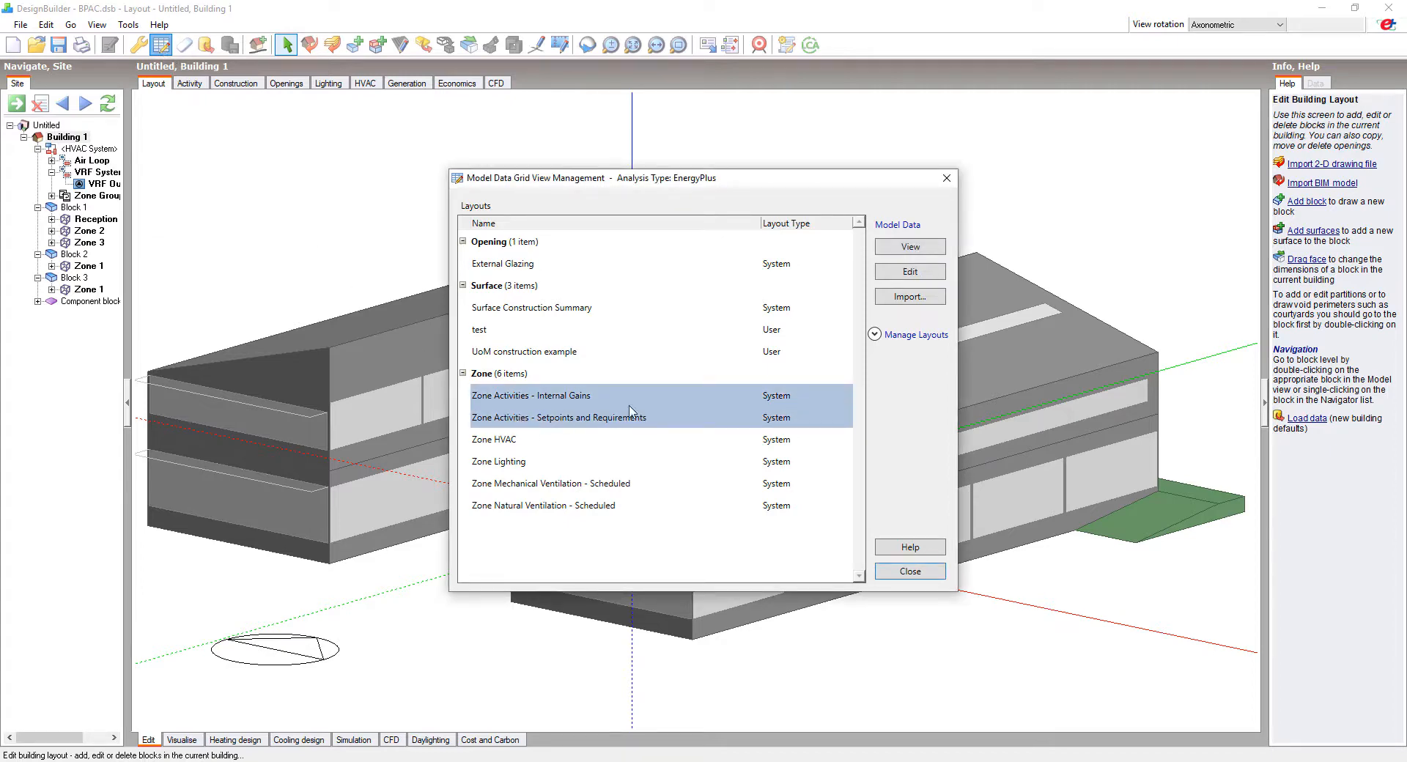
{"action": "left_click", "coordinate": [911, 273]}
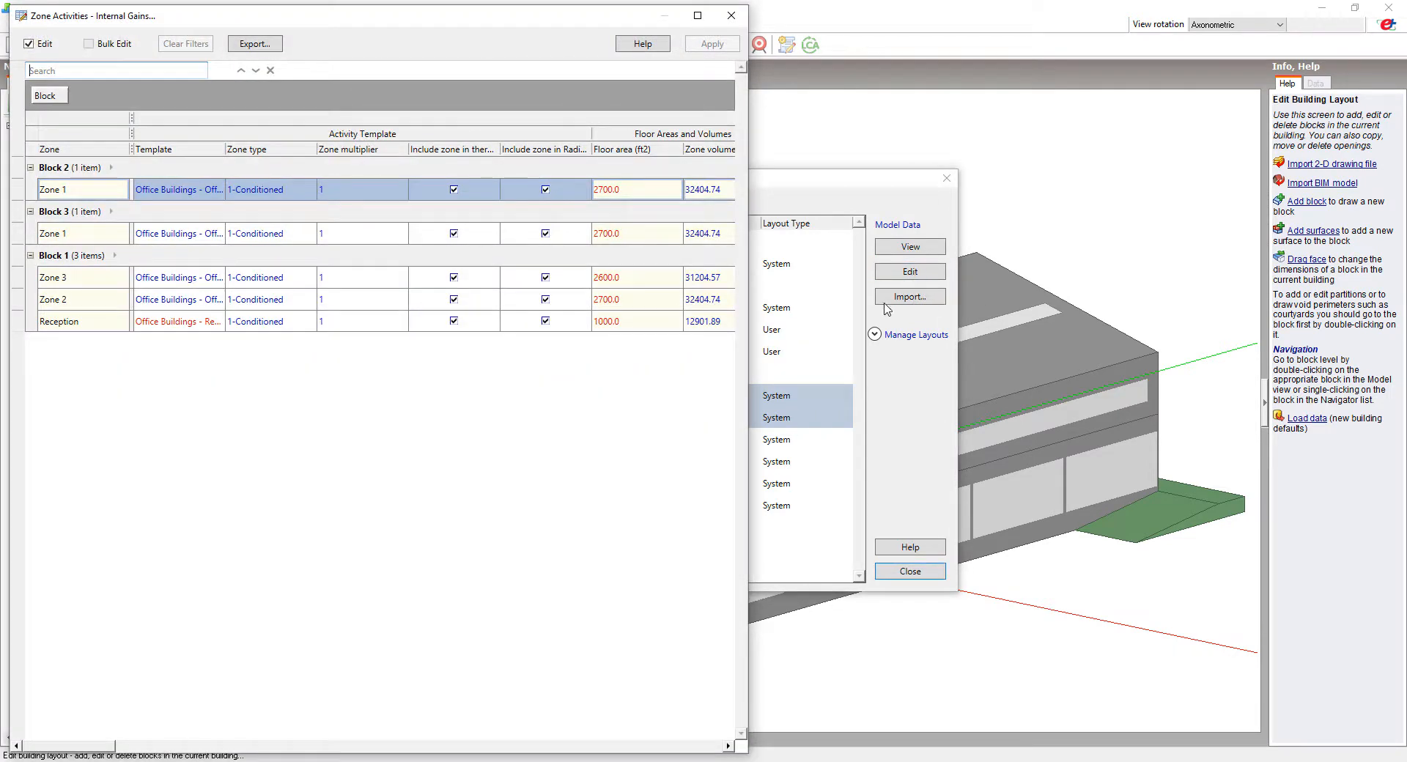
Bulk edit the heating set back temperature to 55.5 °F for all zones in the three blocks, apply it and close the grid.
{"action": "left_click_drag", "start_coordinate": [97, 747], "coordinate": [188, 748]}
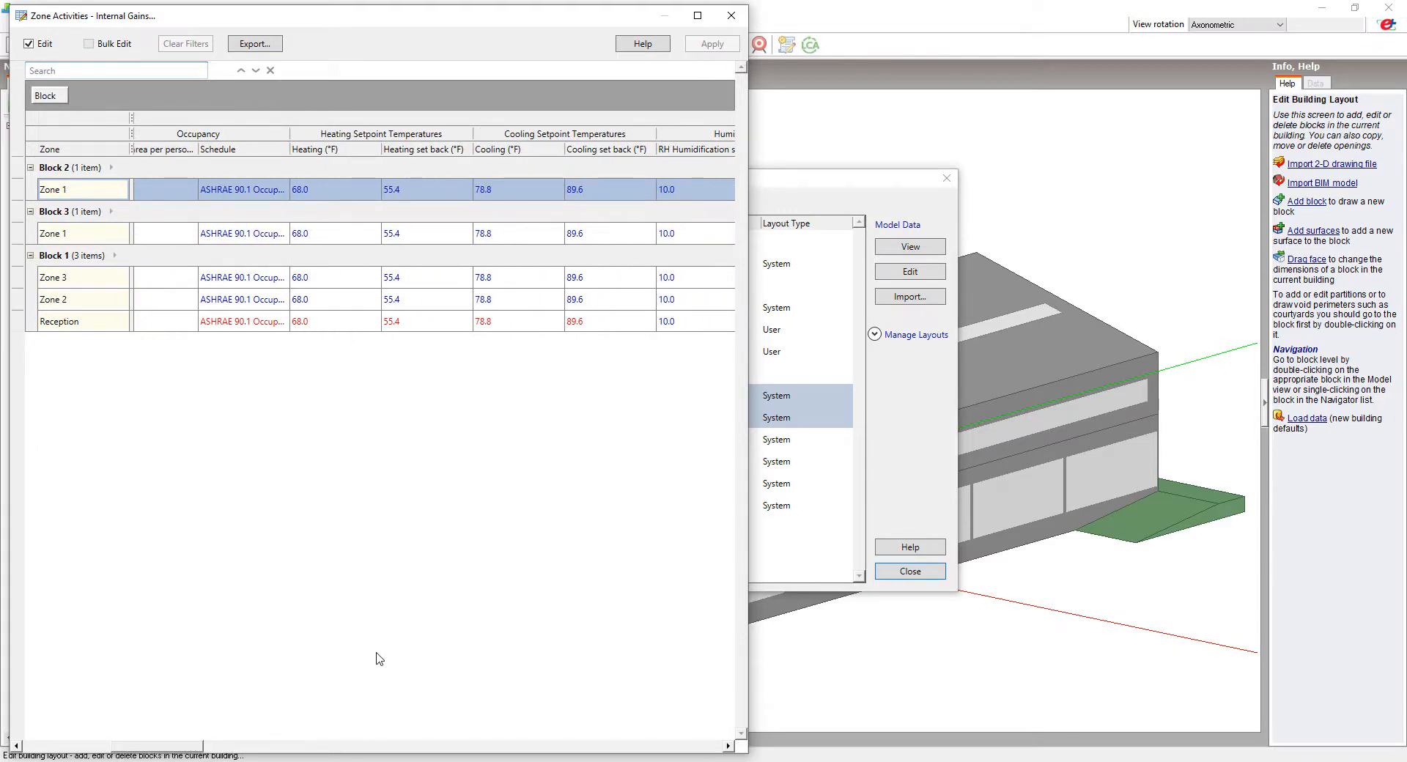
{"action": "left_click", "coordinate": [16, 191]}
{"action": "left_click", "coordinate": [20, 323], "text": "shift"}
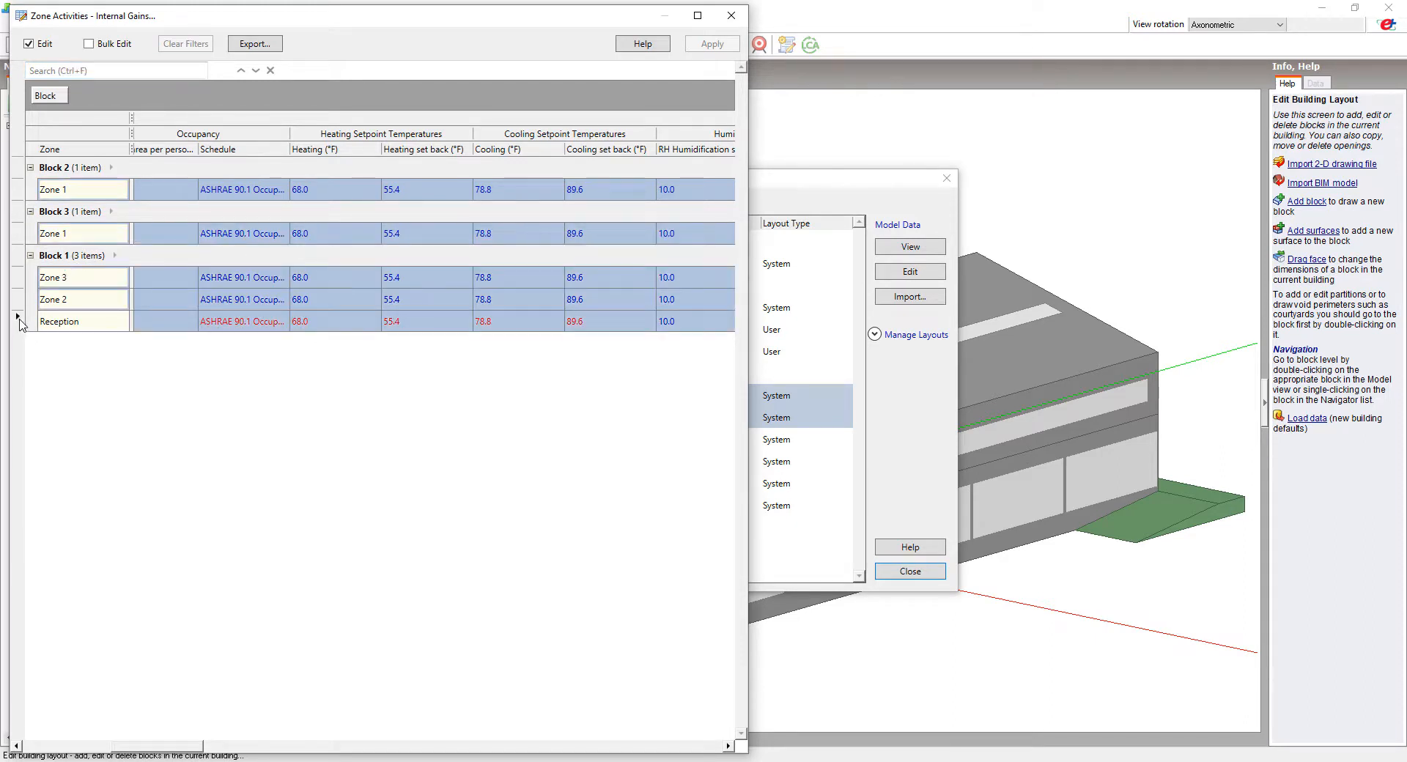
{"action": "left_click", "coordinate": [89, 44]}
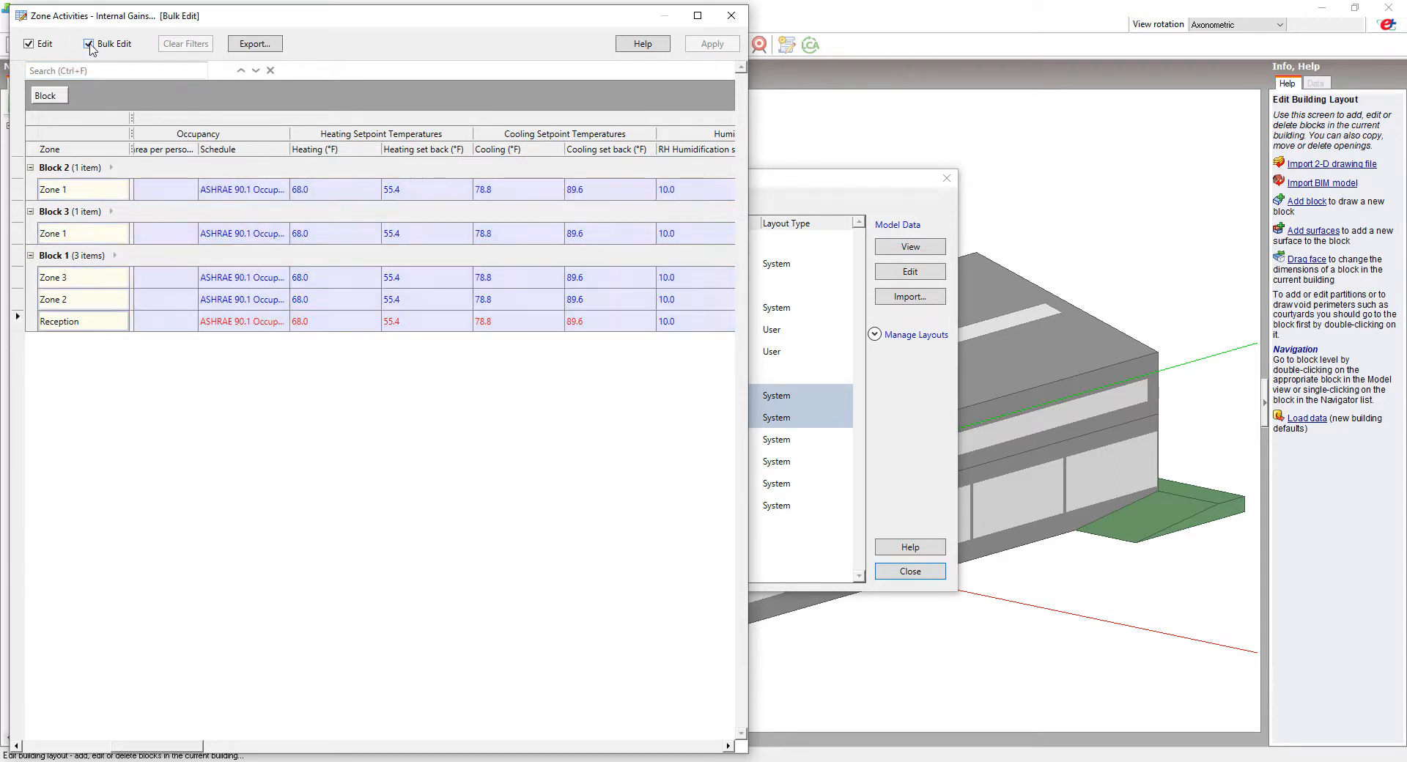
{"action": "left_click", "coordinate": [418, 192]}
{"action": "type", "text": "55.5"}
{"action": "key", "text": "Return"}
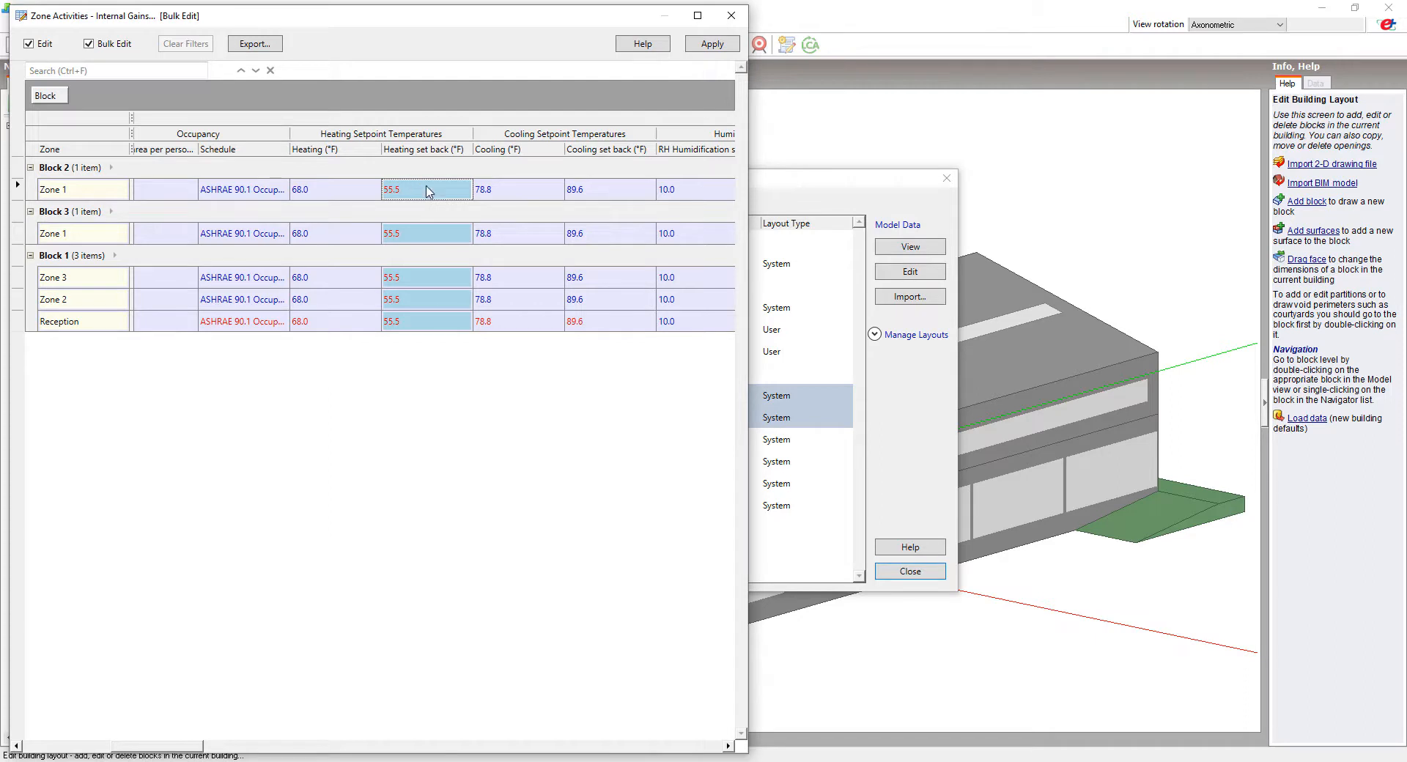
{"action": "left_click", "coordinate": [706, 45]}
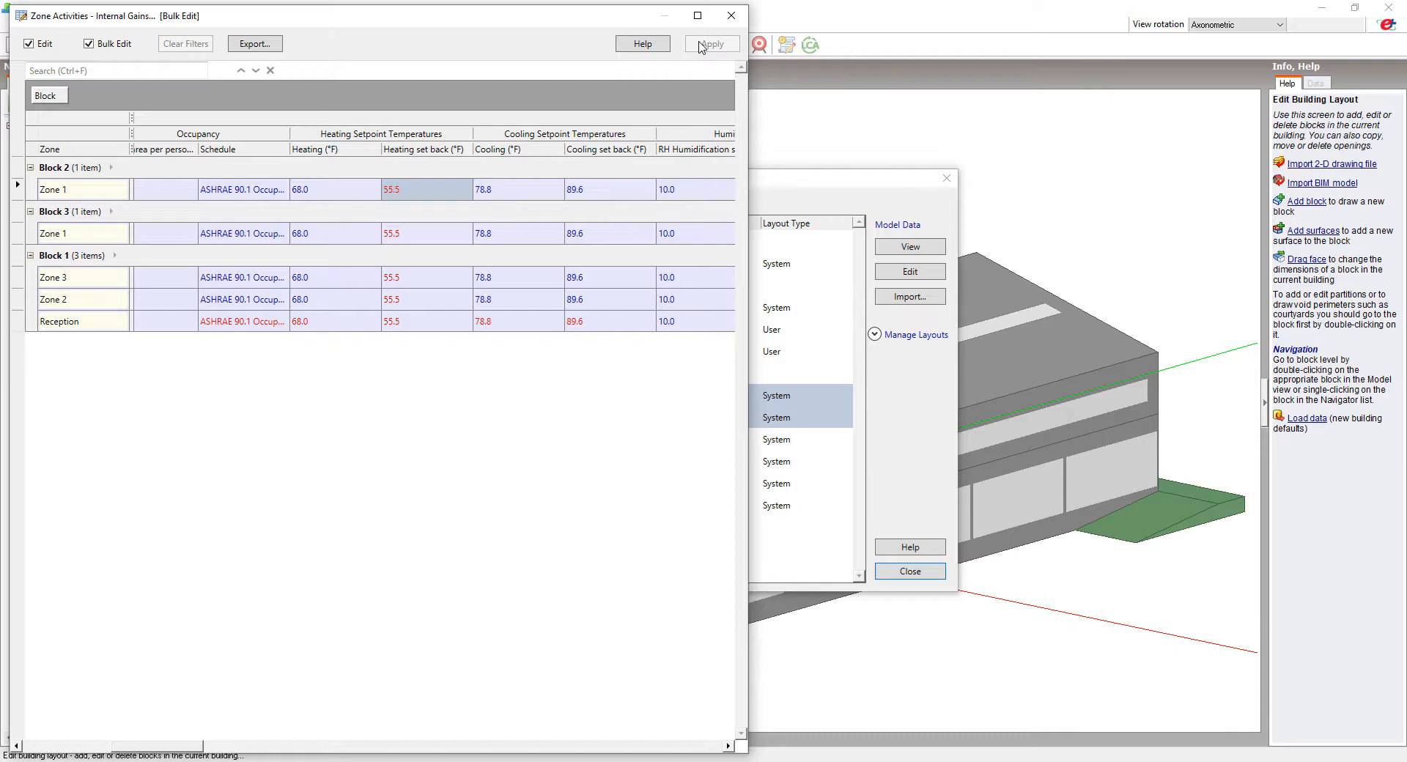
{"action": "left_click", "coordinate": [730, 17]}
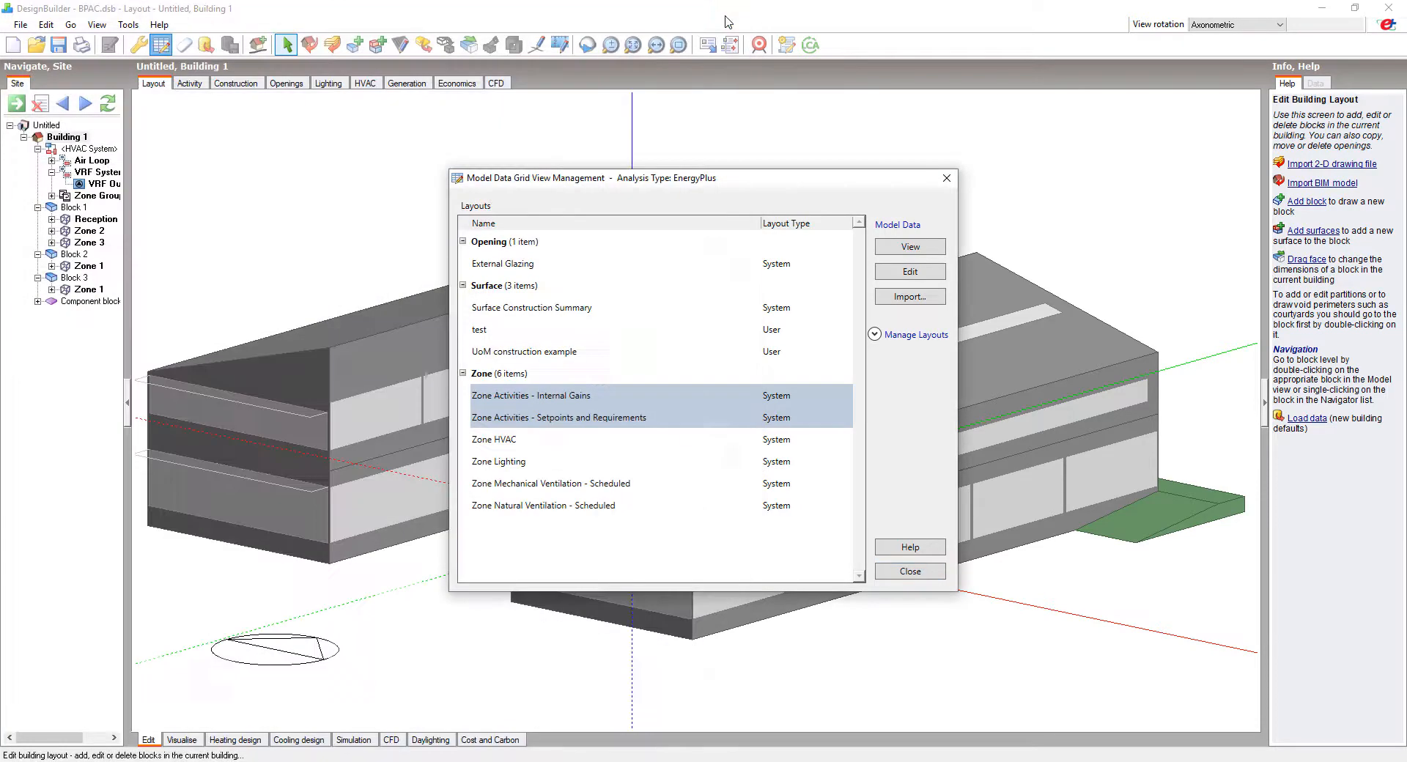
{"action": "left_click", "coordinate": [906, 574]}
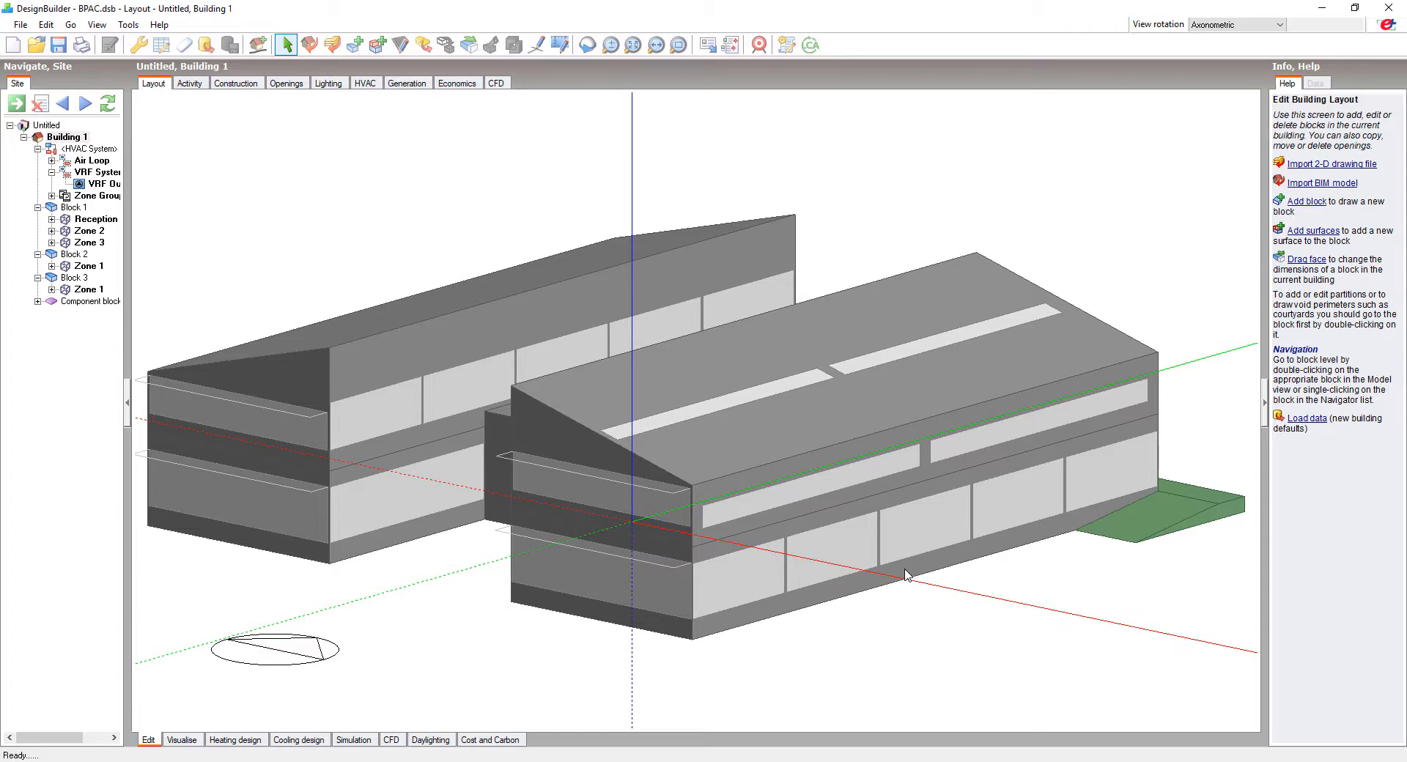
Generate a separate ASHRAE 90.1-2010 baseline building from the proposed Building 1.
{"action": "left_click", "coordinate": [258, 47]}
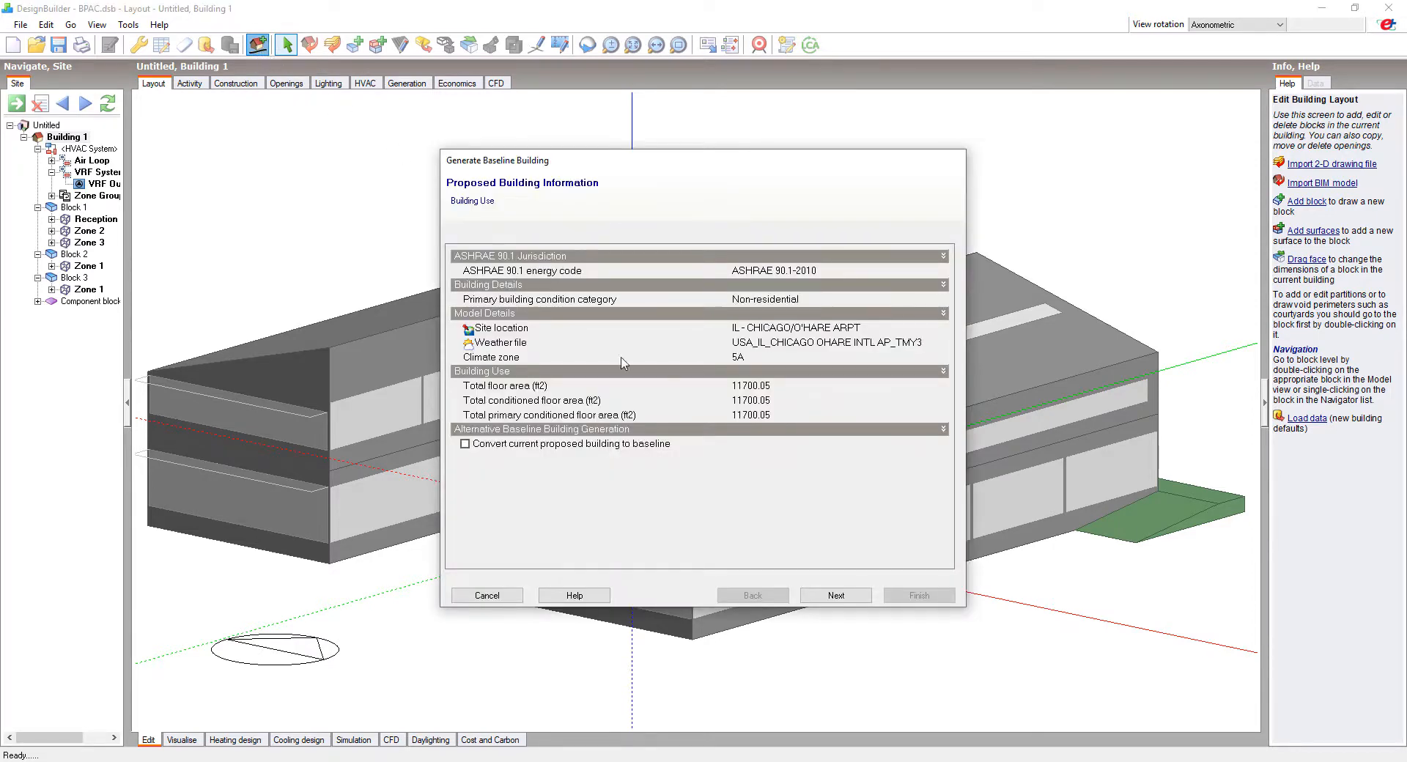
{"action": "left_click", "coordinate": [836, 596]}
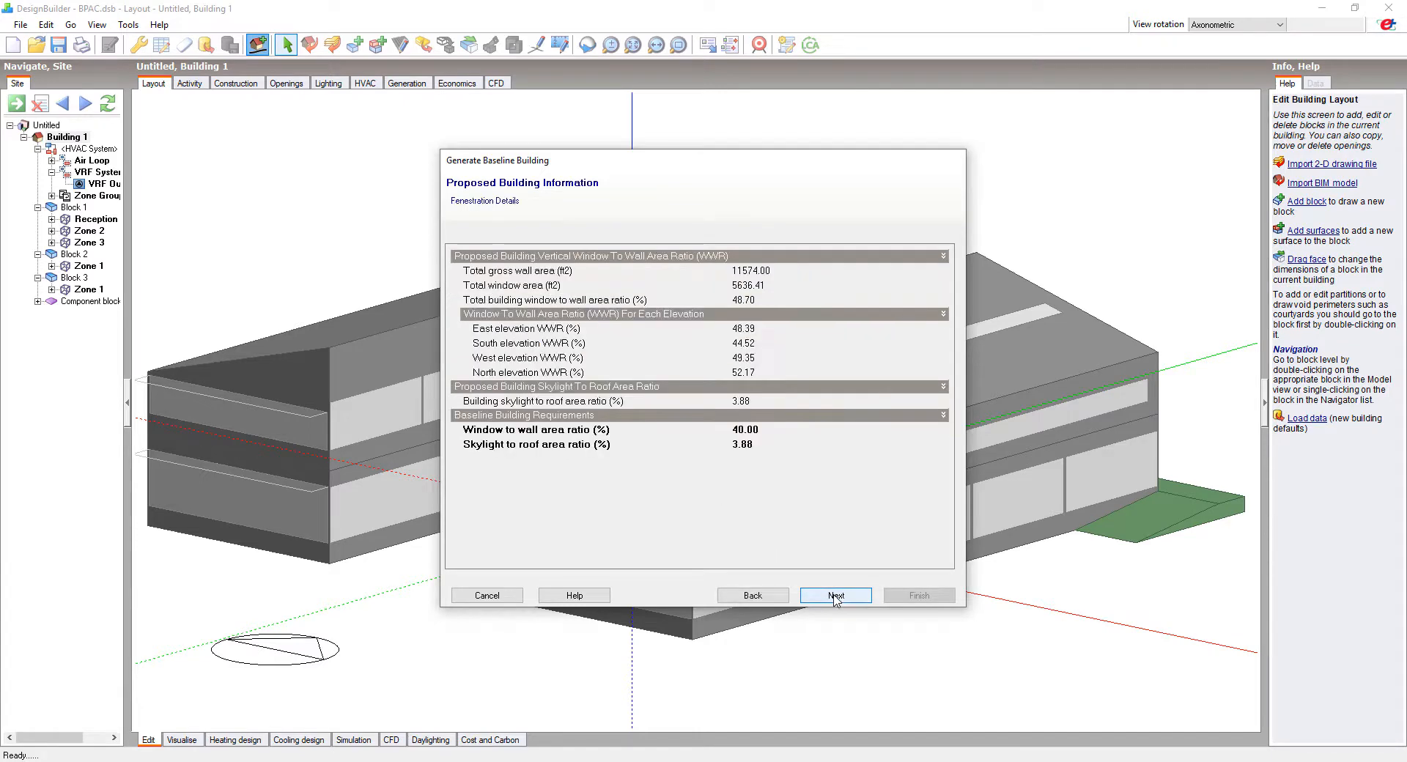
{"action": "left_click", "coordinate": [836, 596]}
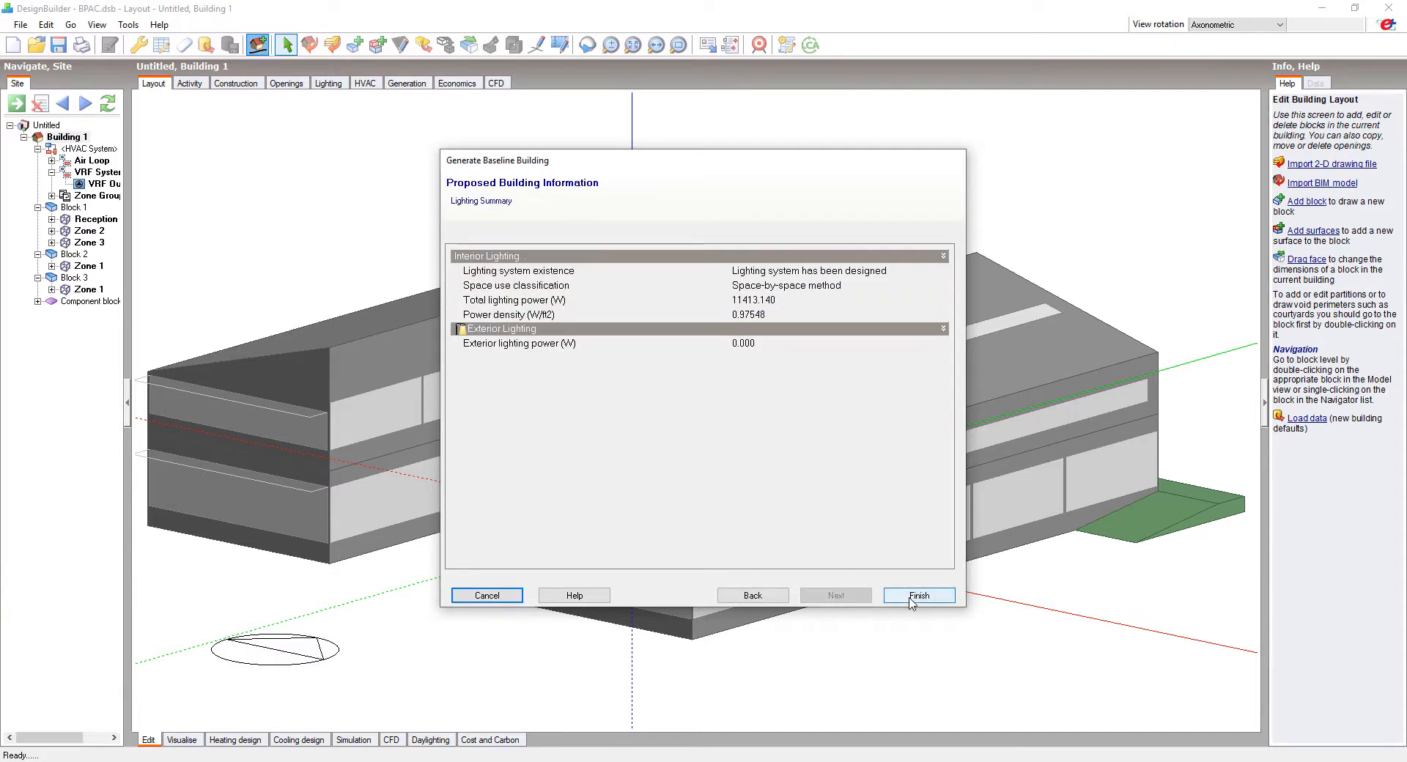
{"action": "left_click", "coordinate": [916, 596]}
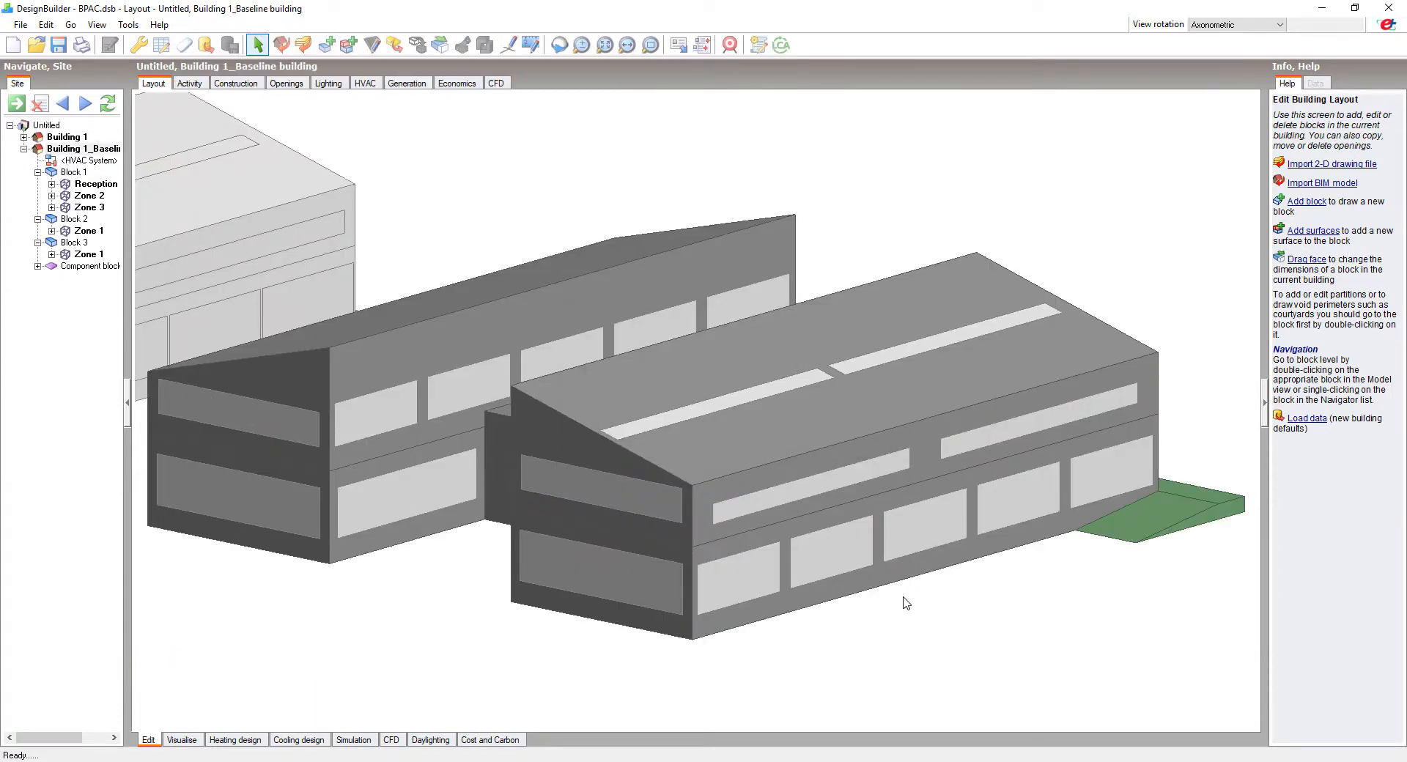
Examine the baseline building beside the proposed one, along with its construction and openings data.
{"action": "scroll", "coordinate": [908, 601], "scroll_direction": "down", "scroll_amount": 5}
{"action": "scroll", "coordinate": [953, 592], "scroll_direction": "down", "scroll_amount": 4}
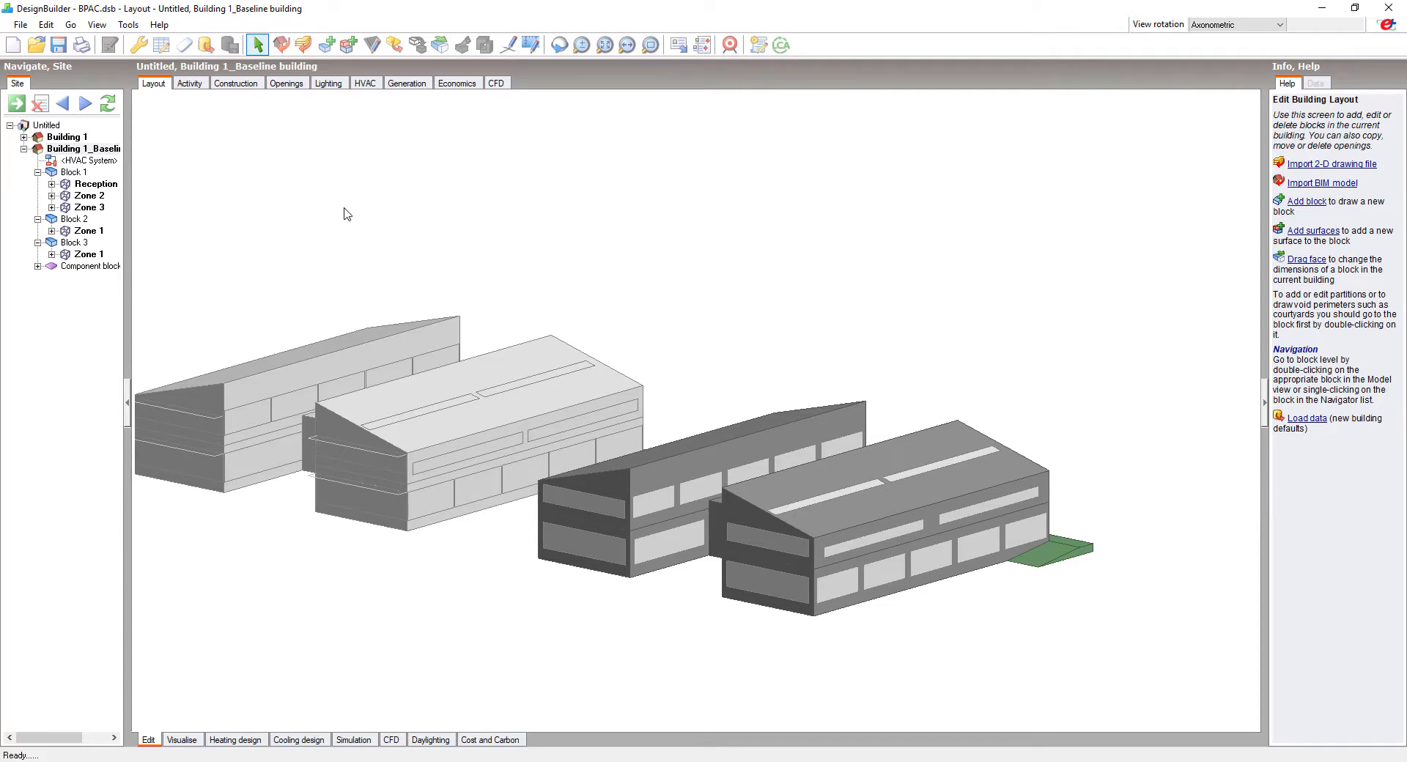
{"action": "left_click", "coordinate": [234, 85]}
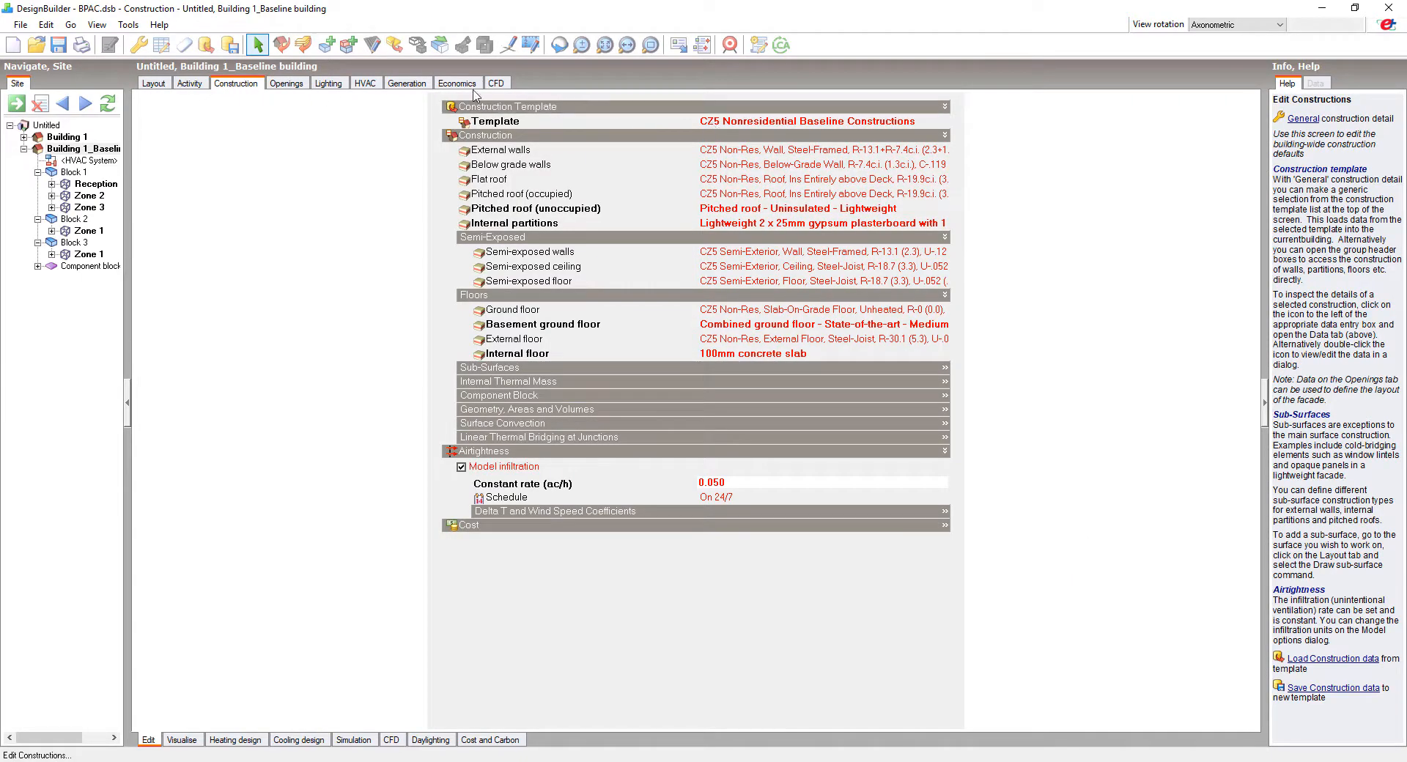
{"action": "left_click", "coordinate": [288, 84]}
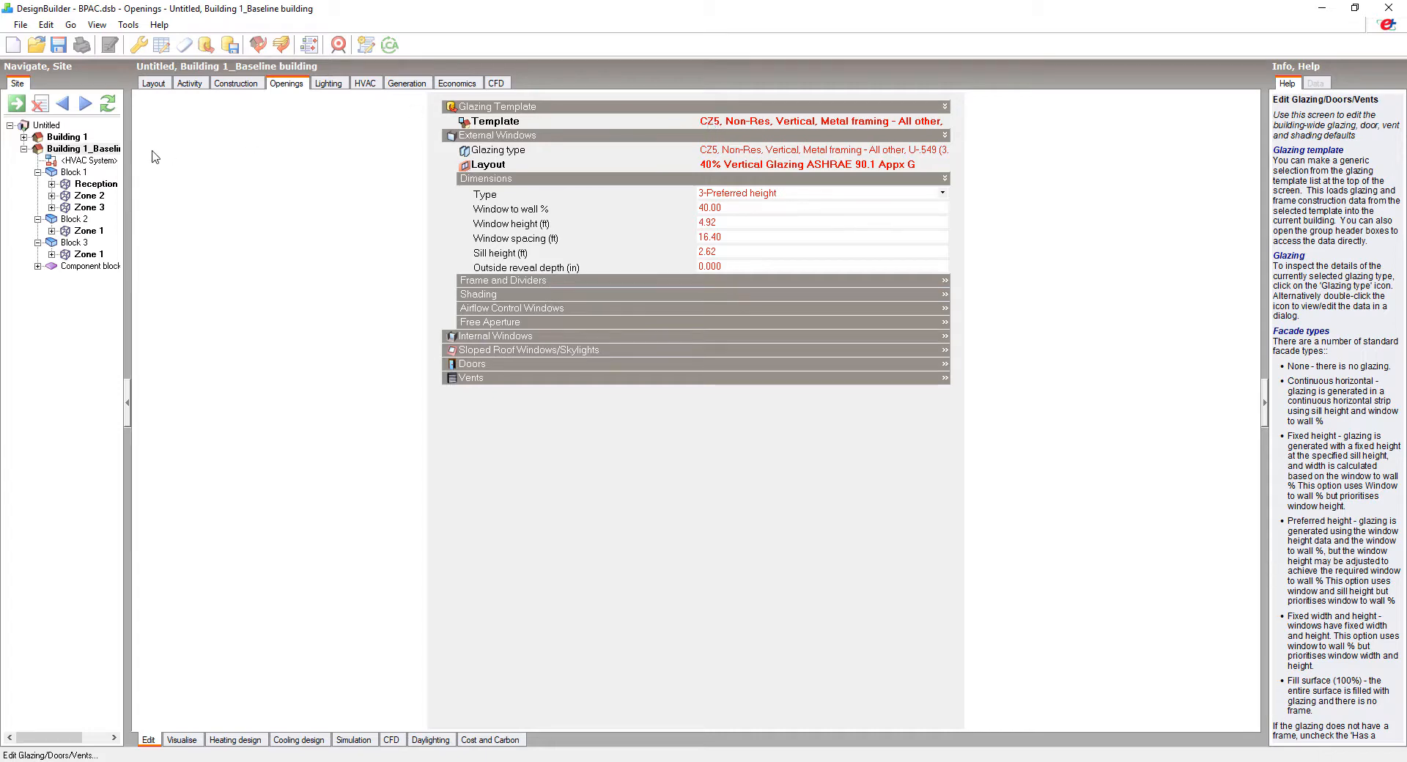
Load the recommended template "System No. 3 PSZ-AC" as the baseline building's primary HVAC system, and return to Building 1.
{"action": "left_click", "coordinate": [107, 160]}
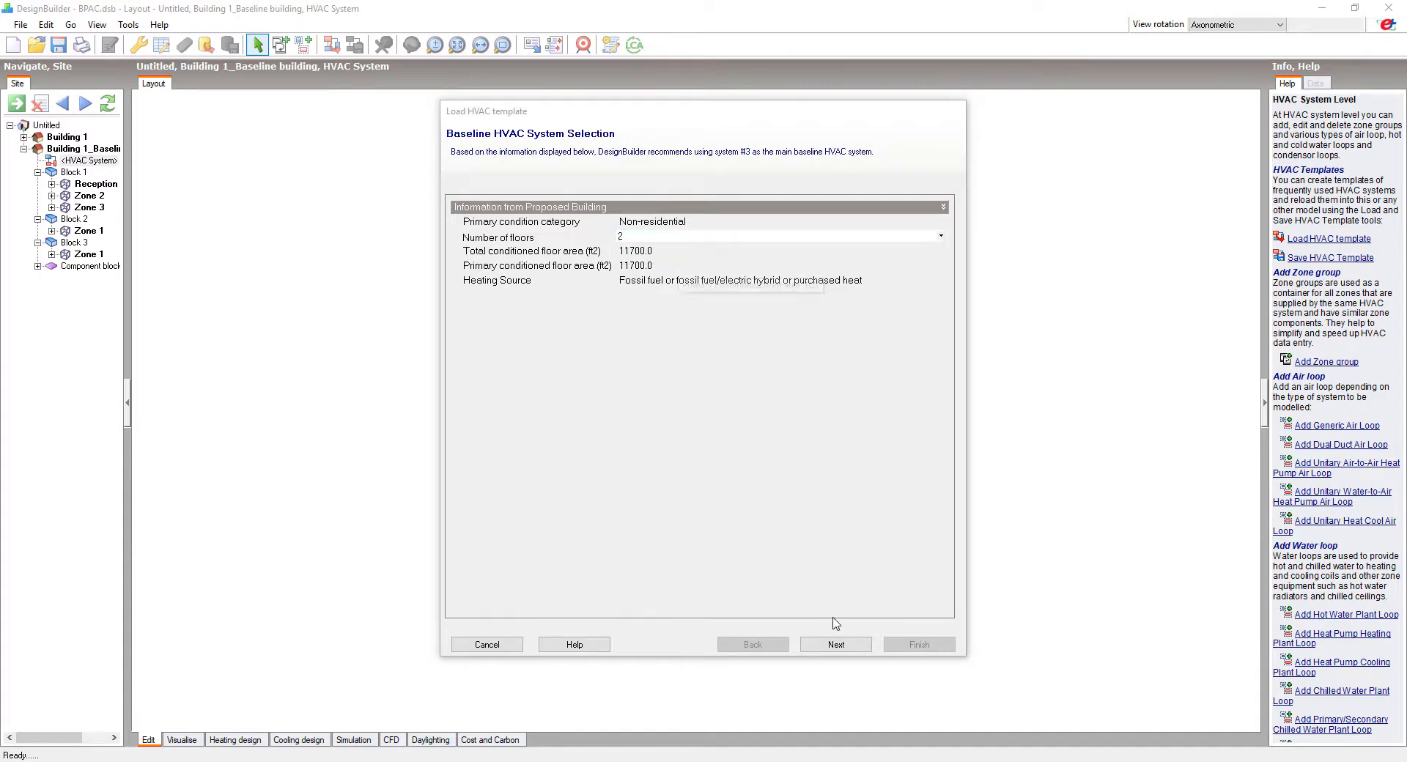
{"action": "left_click", "coordinate": [836, 645]}
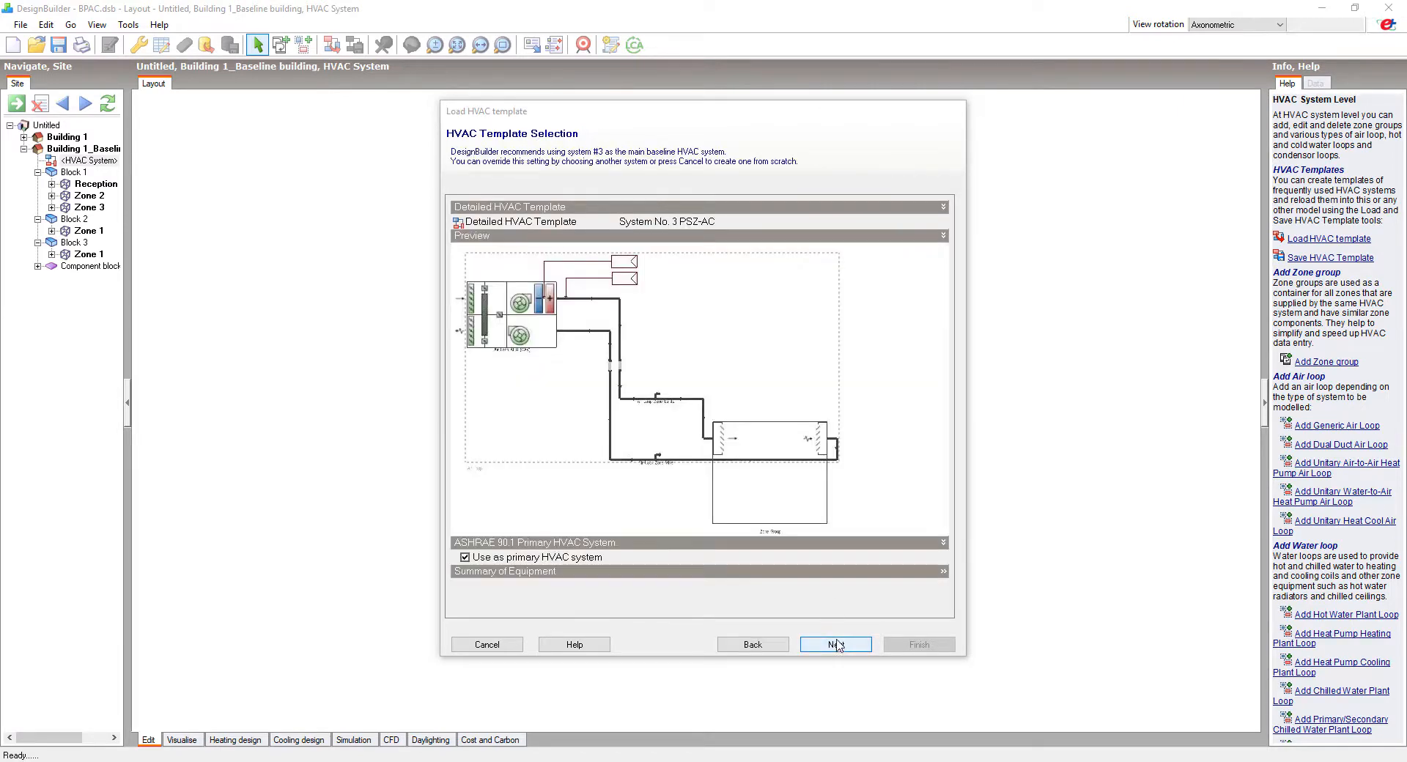
{"action": "left_click", "coordinate": [709, 222]}
{"action": "left_click", "coordinate": [904, 517]}
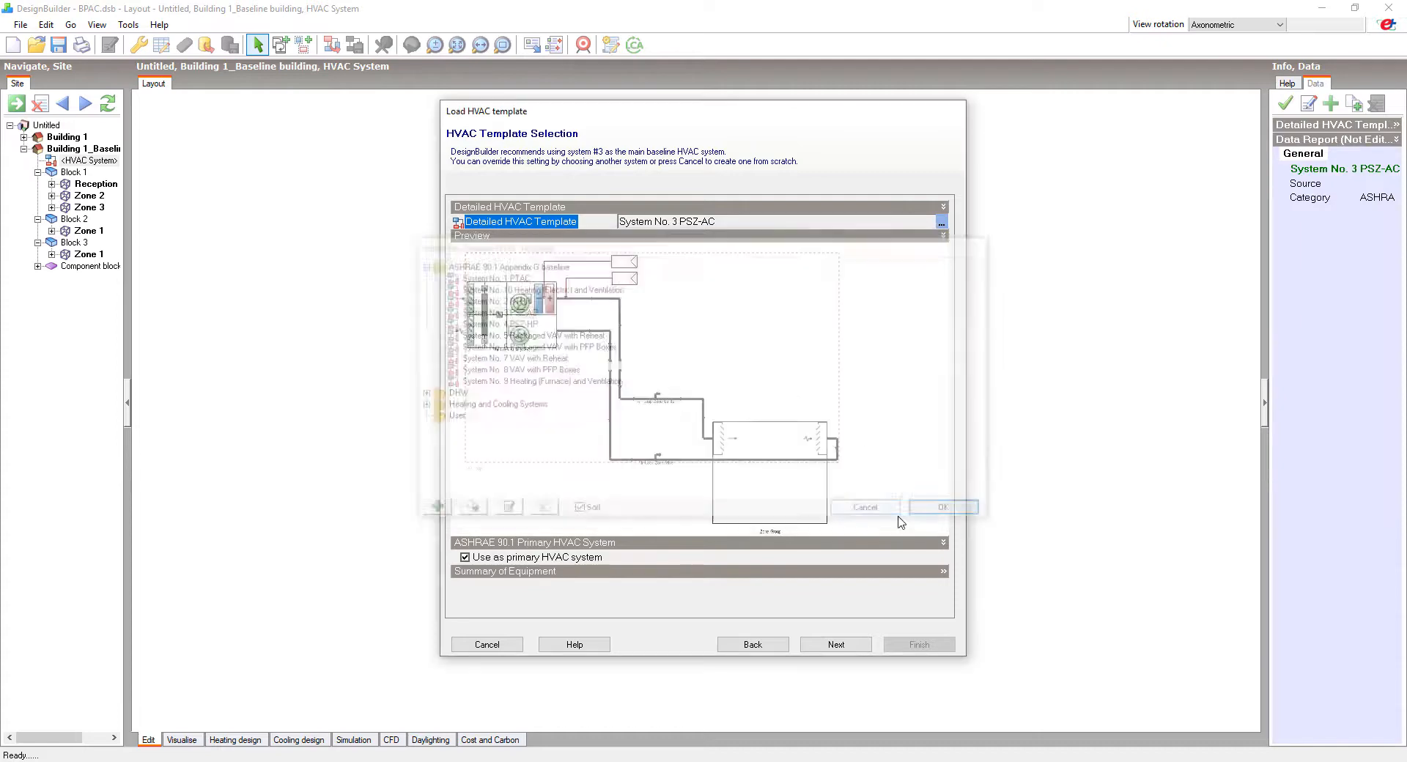
{"action": "left_click", "coordinate": [836, 650]}
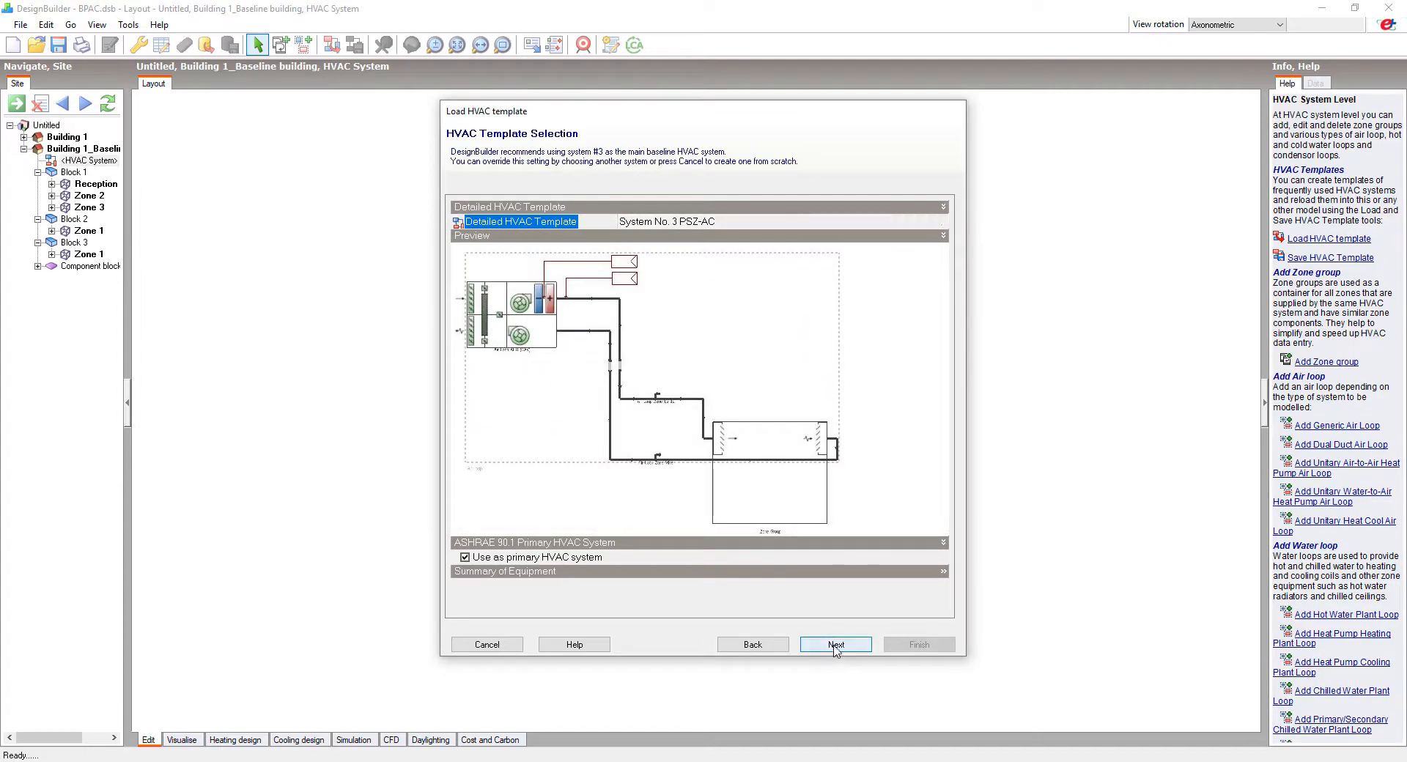
{"action": "left_click", "coordinate": [909, 648]}
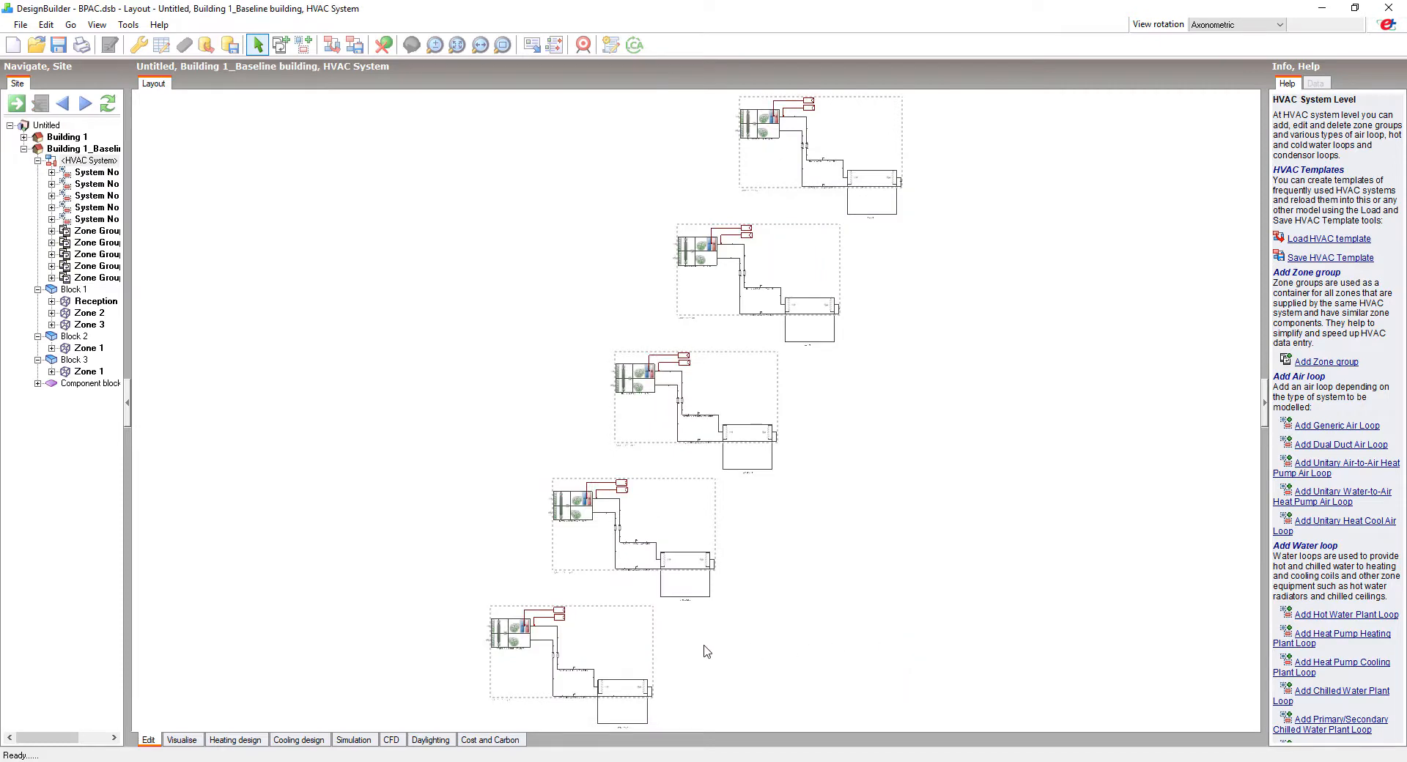
{"action": "left_click", "coordinate": [69, 138]}
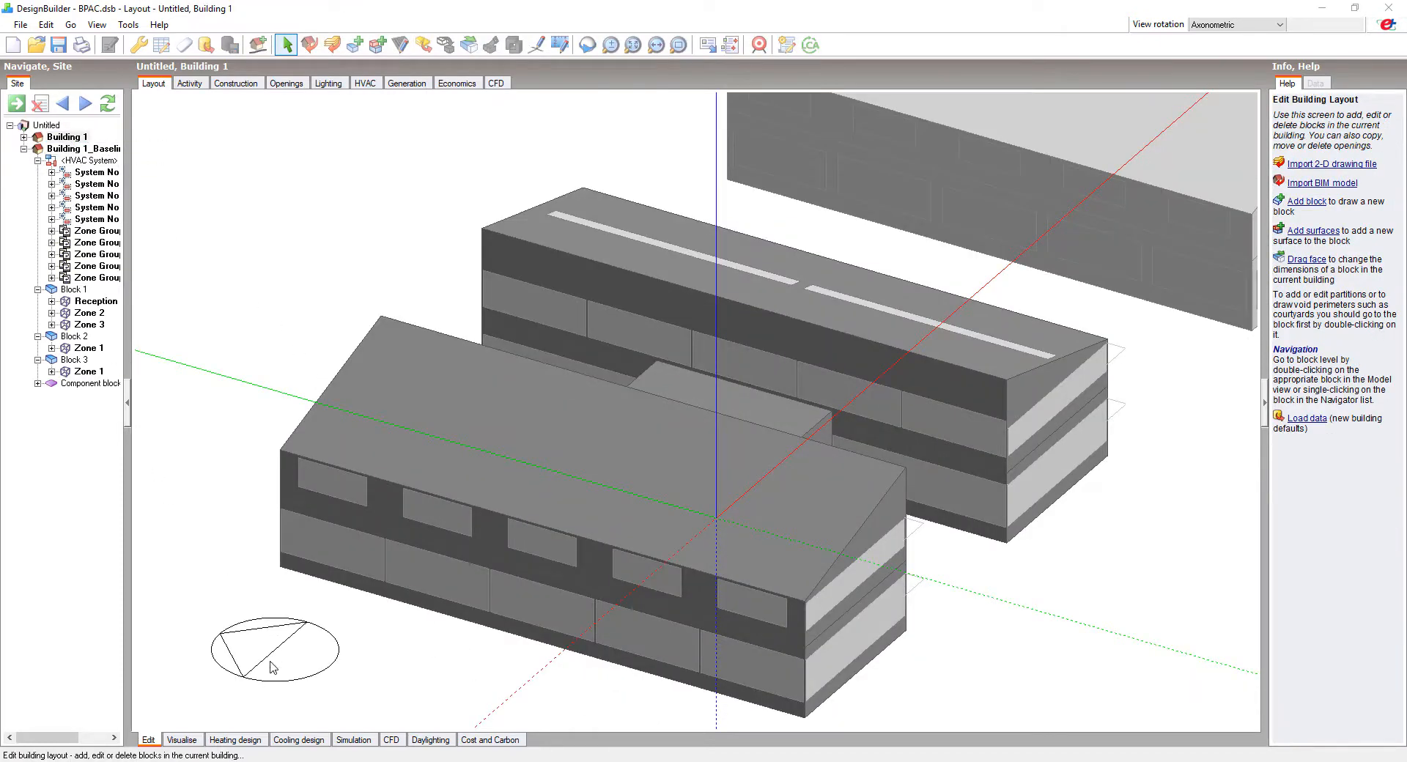
Run the annual ASHRAE 90.1 simulation for the proposed Building 1 through the simulation manager on the localhost server with EnergyPlus.
{"action": "left_click", "coordinate": [353, 741]}
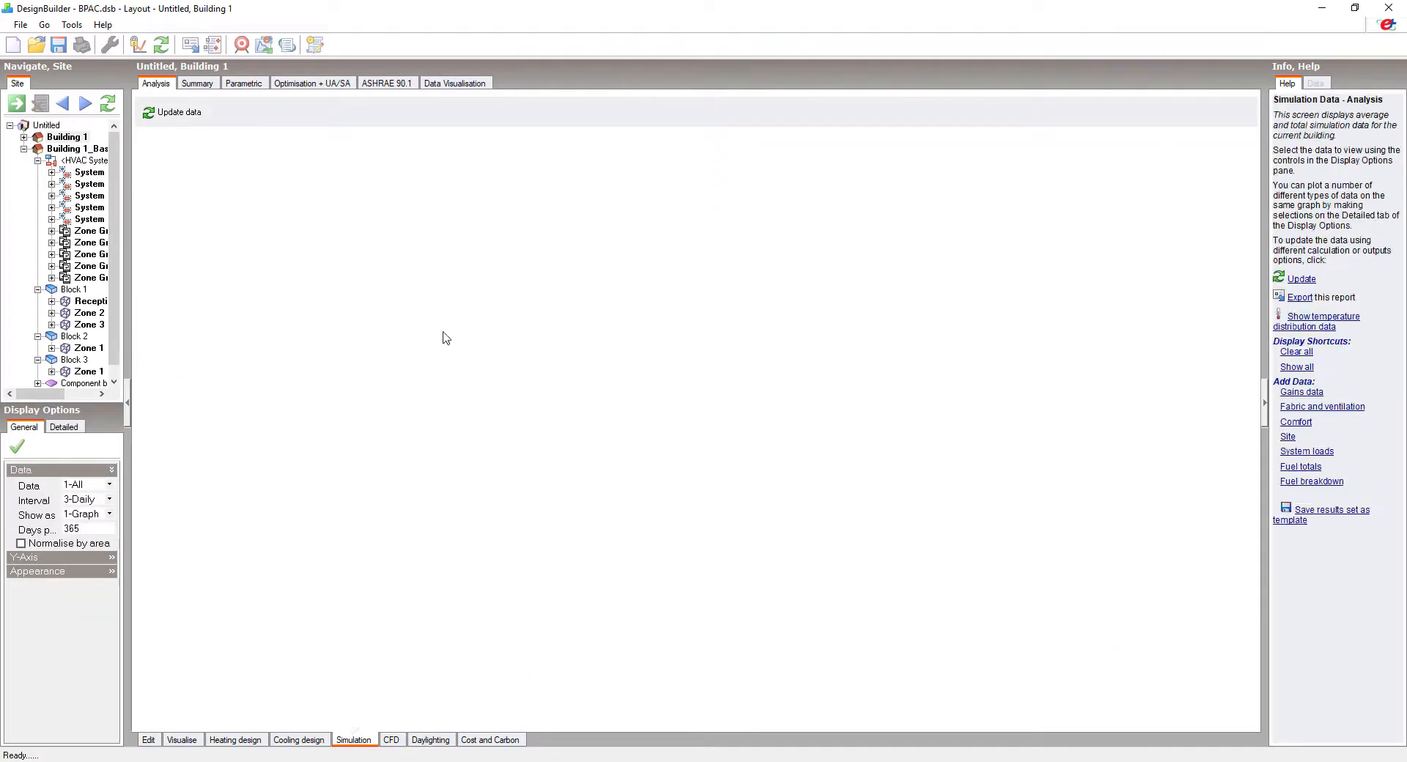
{"action": "left_click", "coordinate": [382, 83]}
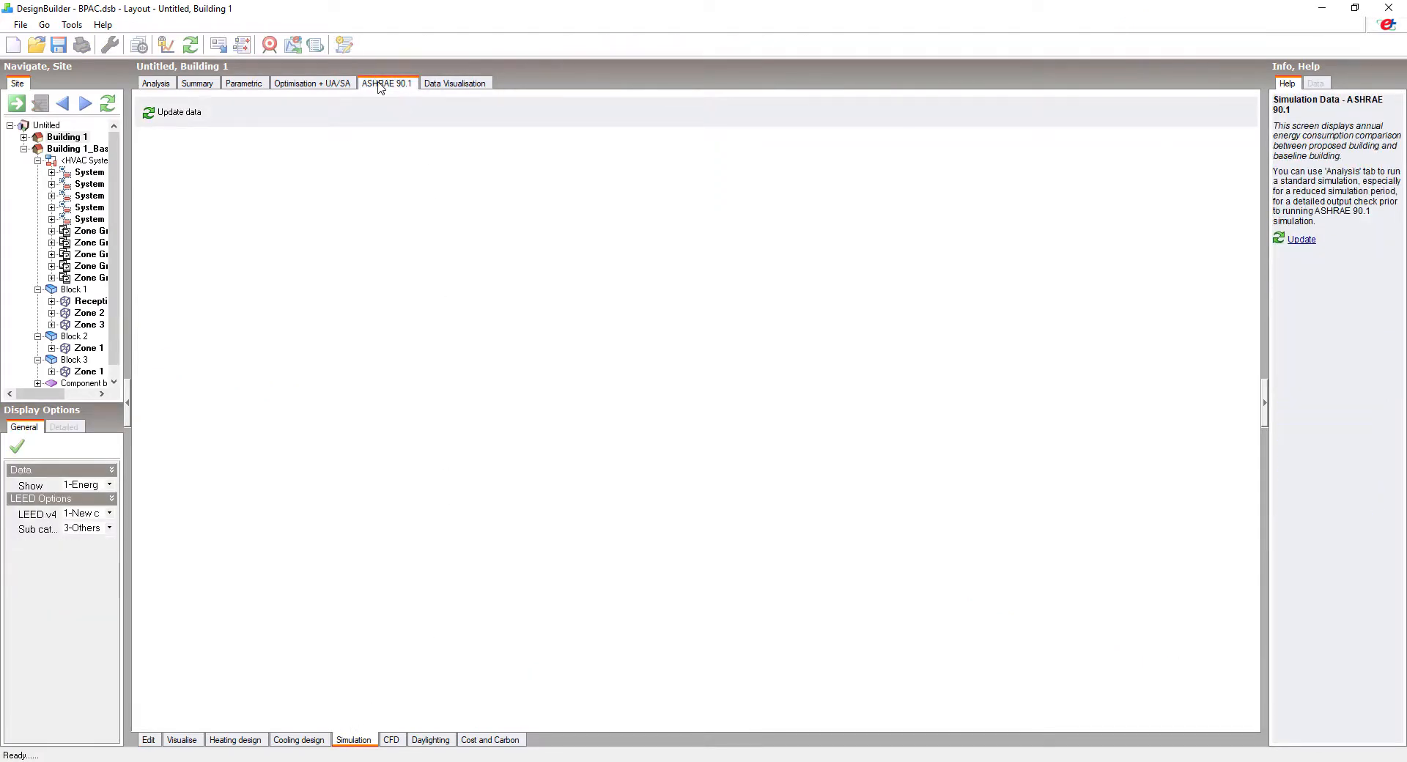
{"action": "left_click", "coordinate": [173, 115]}
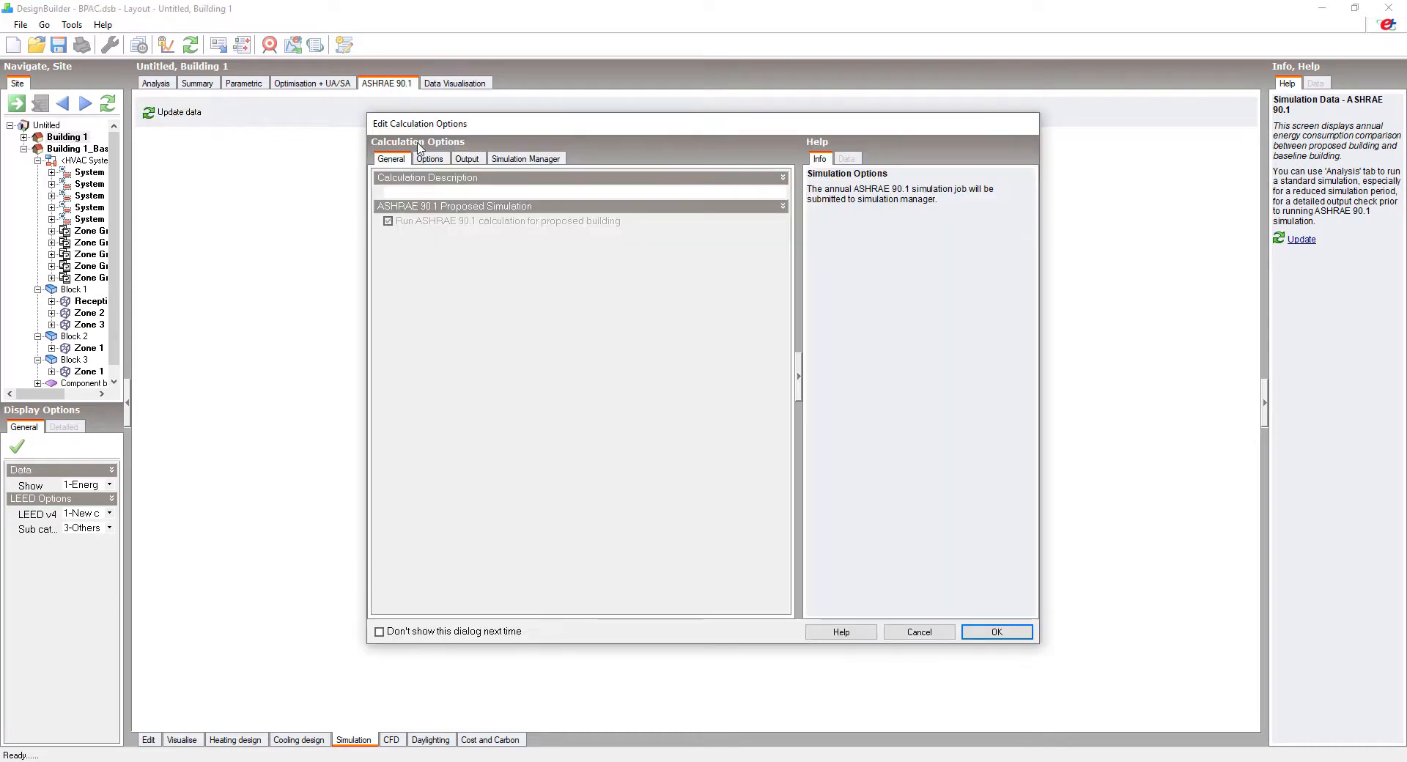
{"action": "left_click", "coordinate": [529, 163]}
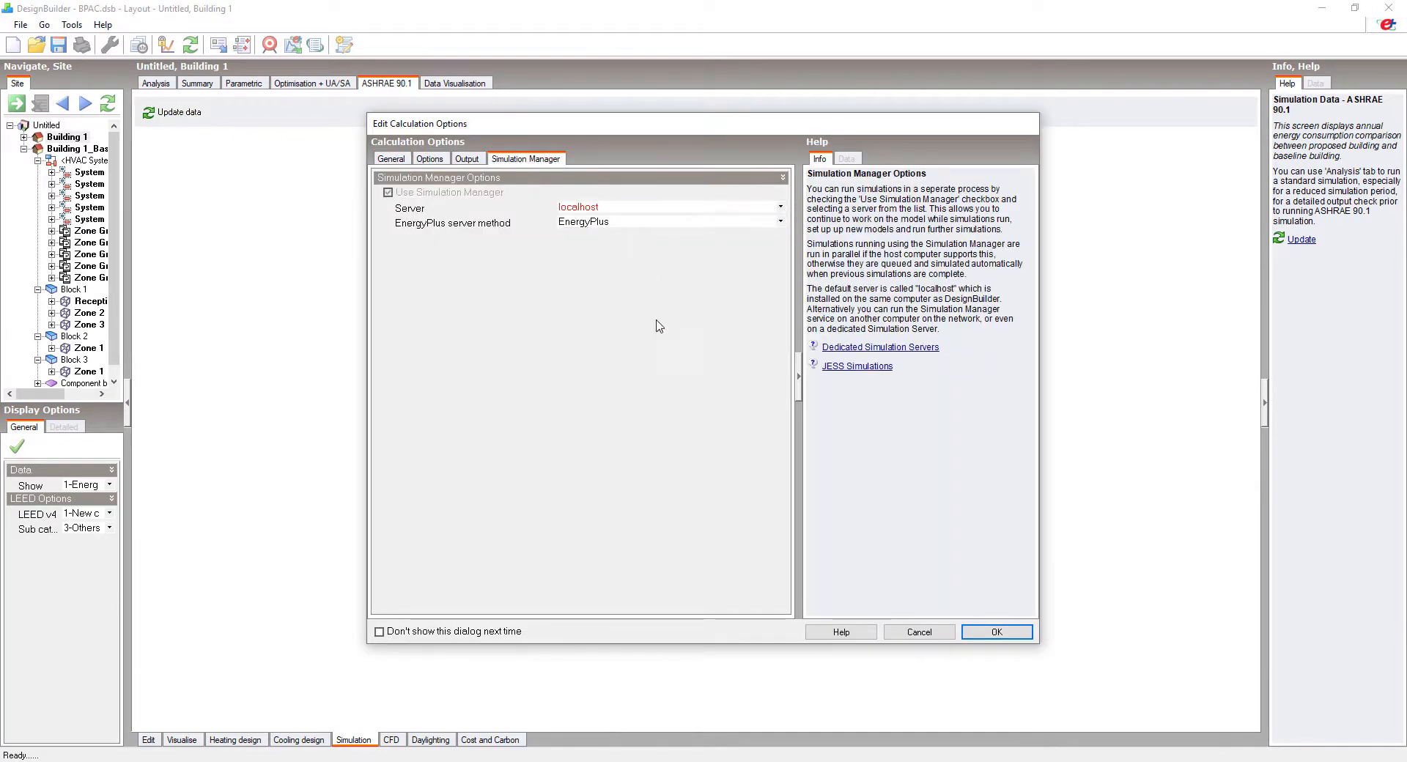
{"action": "left_click", "coordinate": [989, 631]}
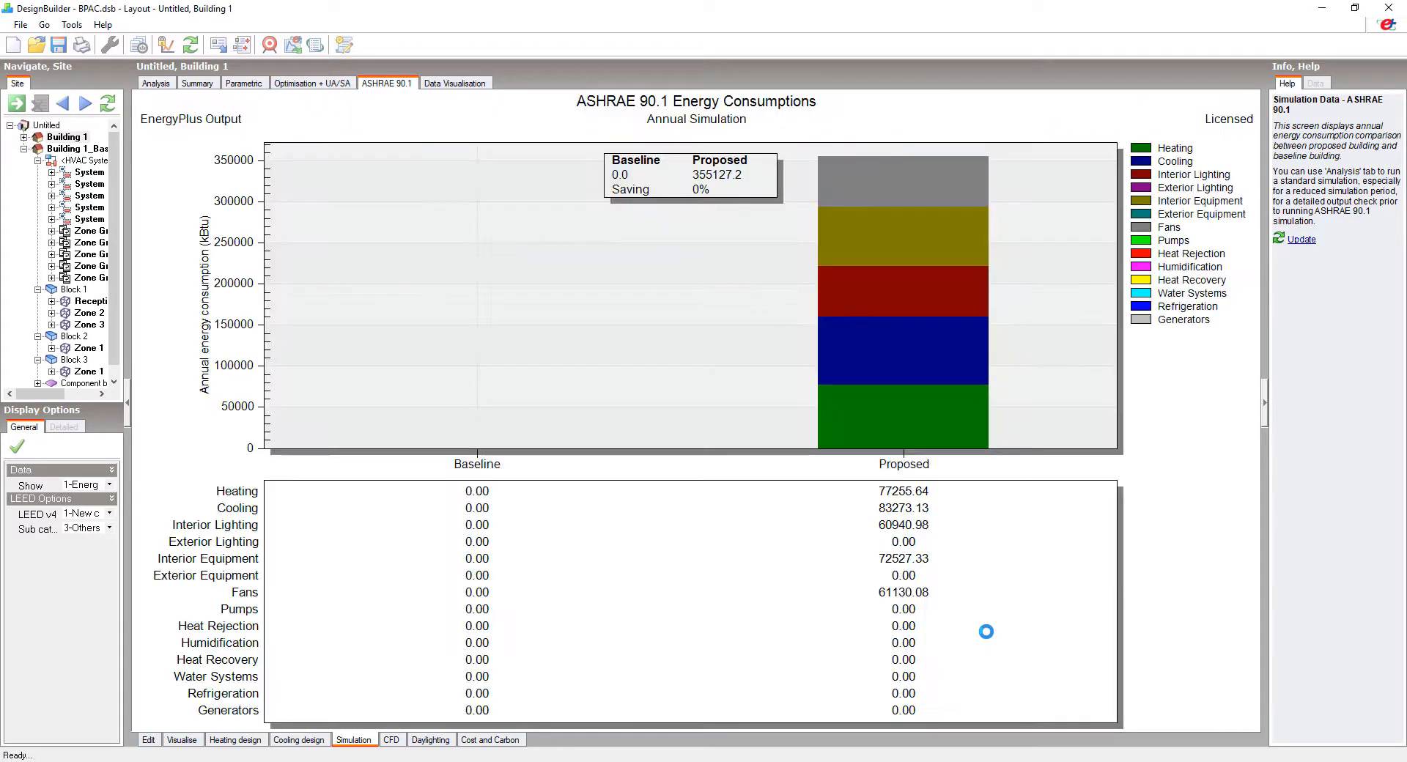
Run the ASHRAE 90.1 baseline building simulation with four rotated baseline buildings, and show the results as energy costs.
{"action": "left_click", "coordinate": [67, 149]}
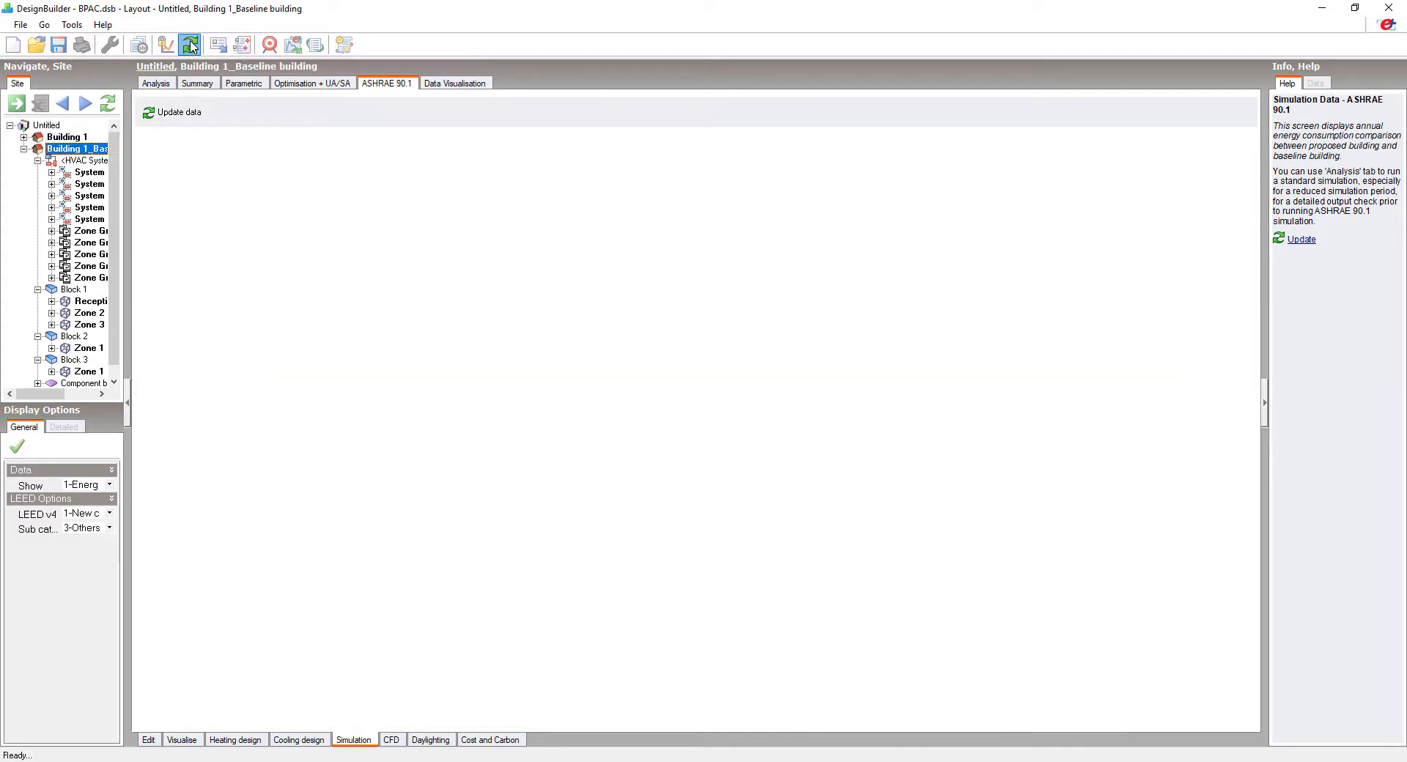
{"action": "left_click", "coordinate": [191, 46]}
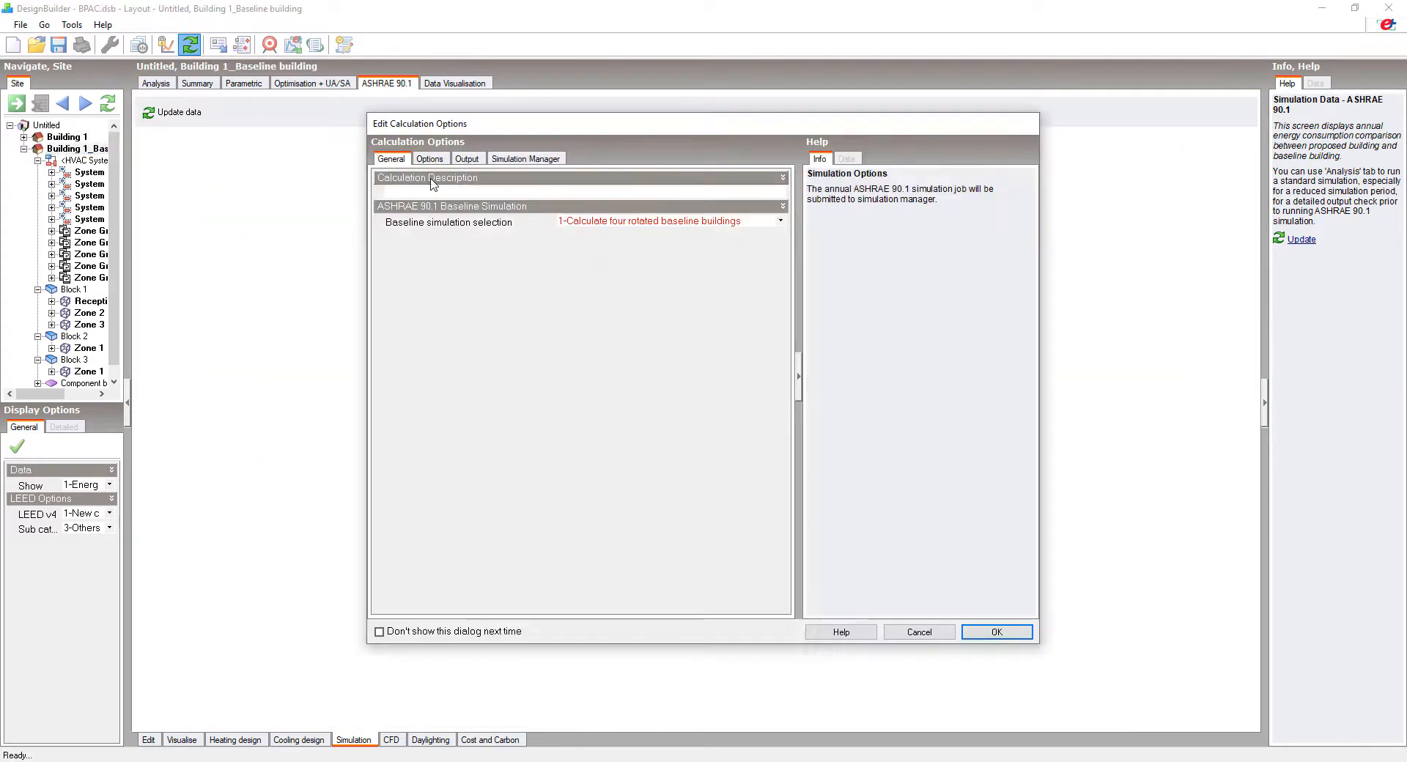
{"action": "left_click", "coordinate": [1004, 639]}
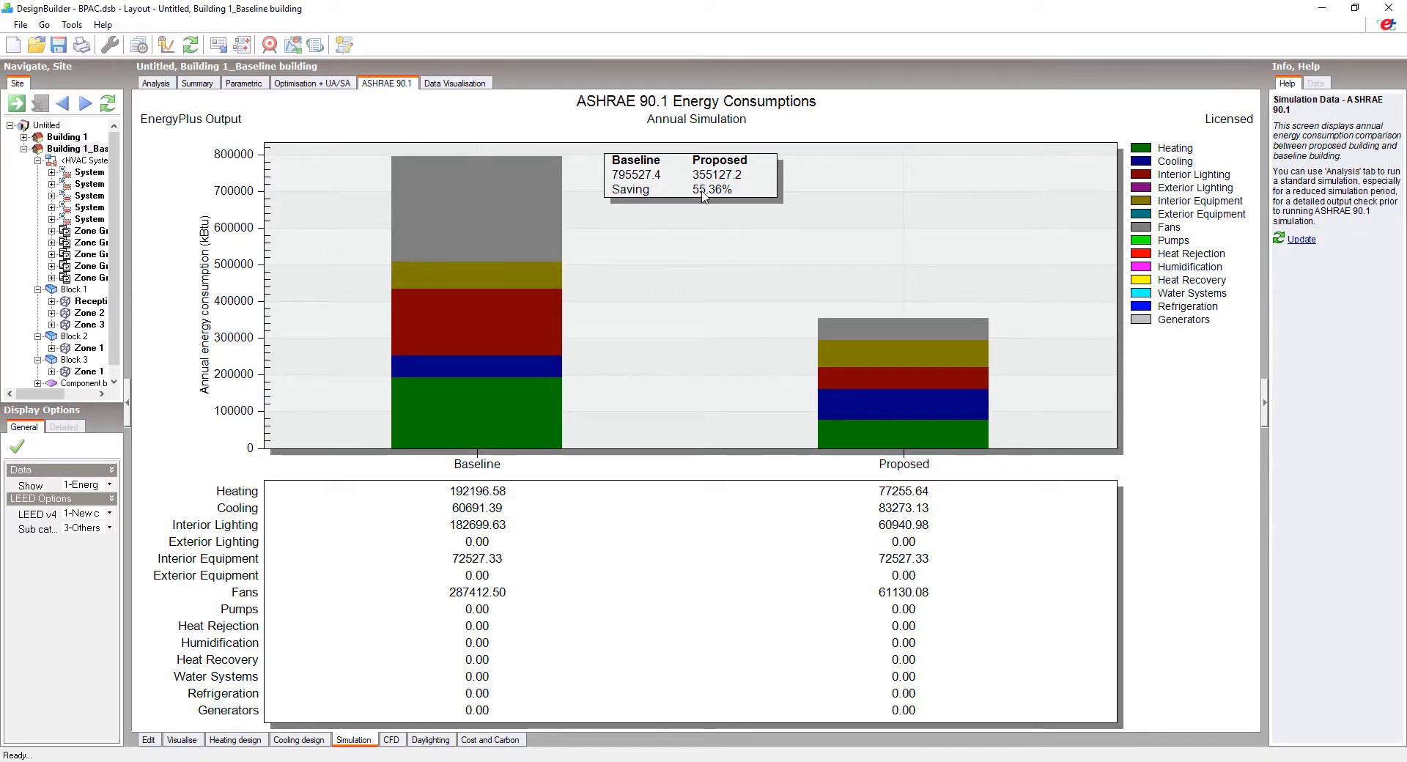
{"action": "left_click", "coordinate": [109, 485]}
{"action": "left_click", "coordinate": [86, 517]}
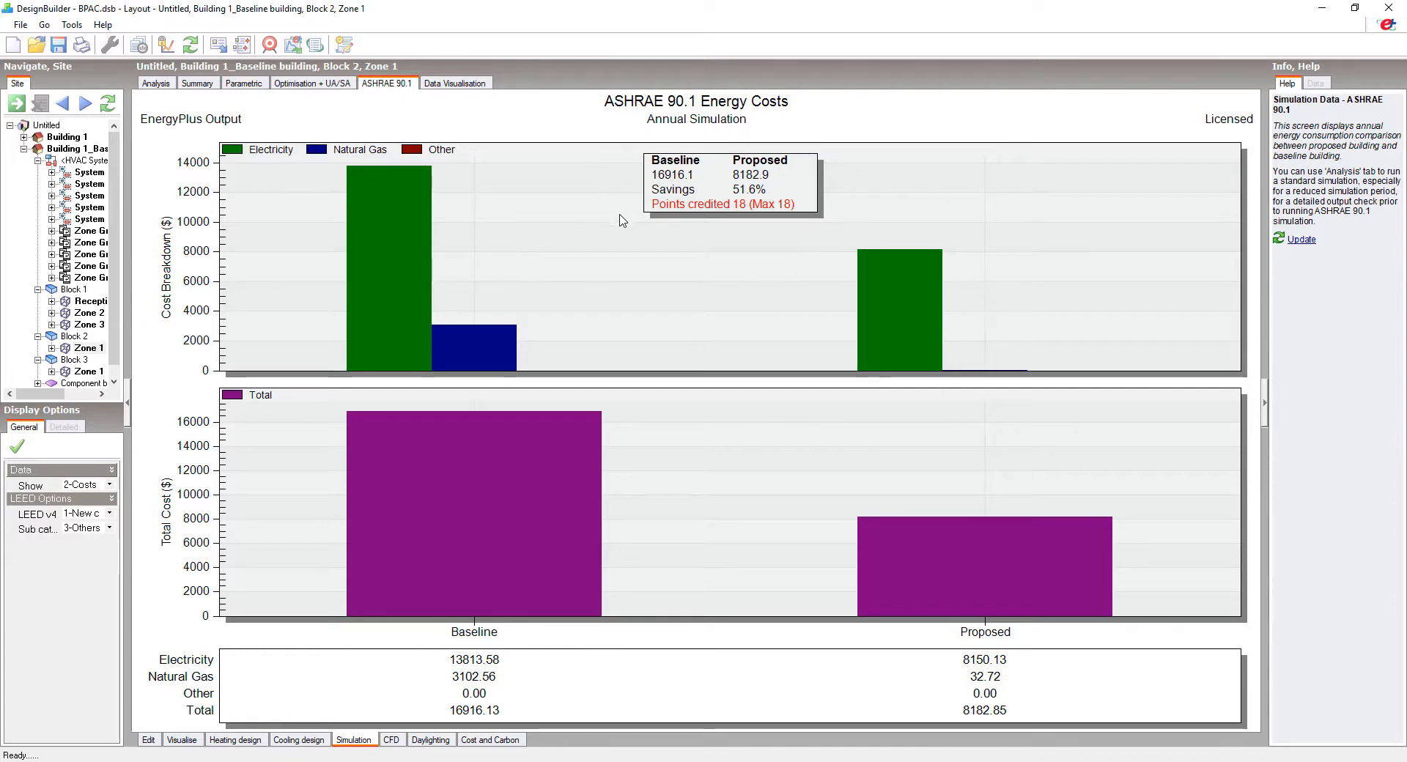
Generate the LEED v4 reporting spreadsheet from the baseline building, save it as the Excel file BPAC, and open it.
{"action": "left_click", "coordinate": [70, 149]}
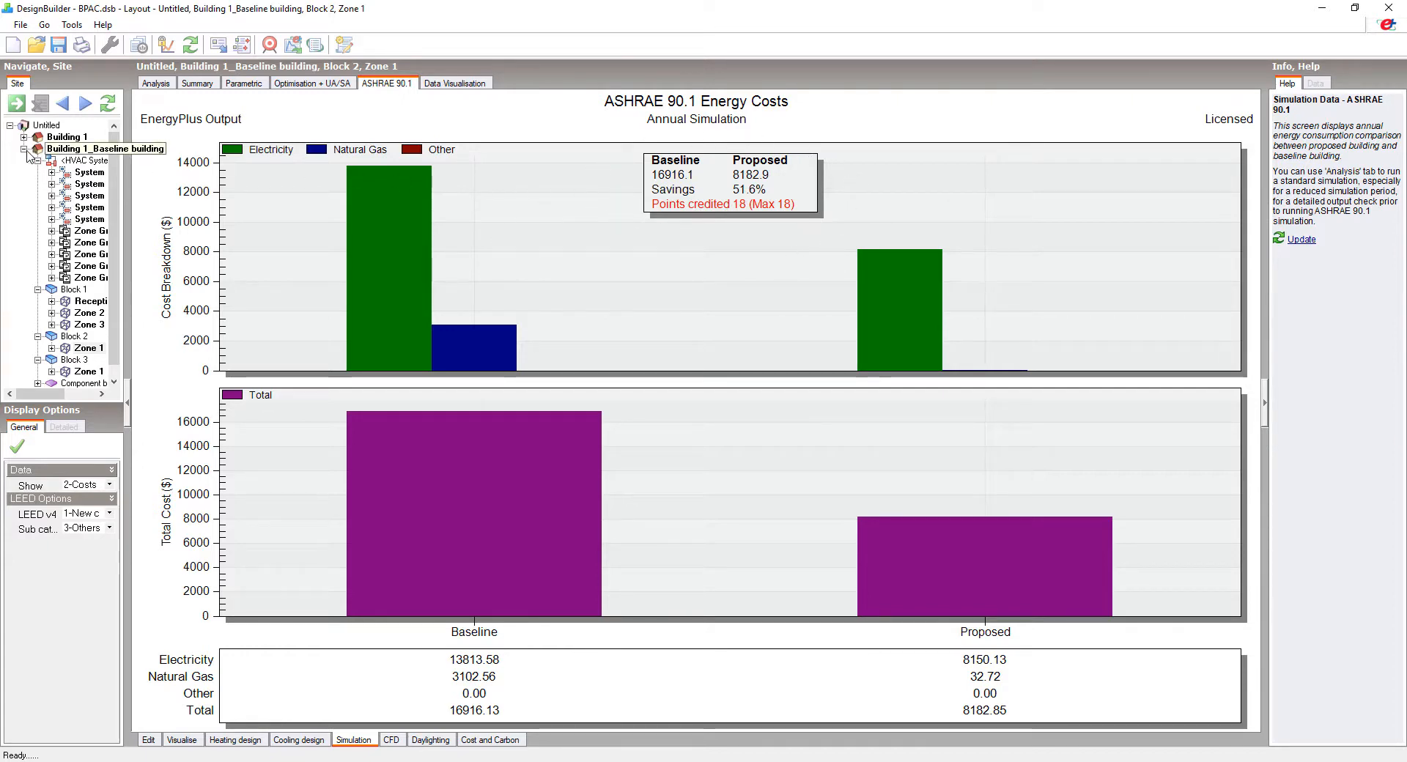
{"action": "left_click", "coordinate": [138, 44]}
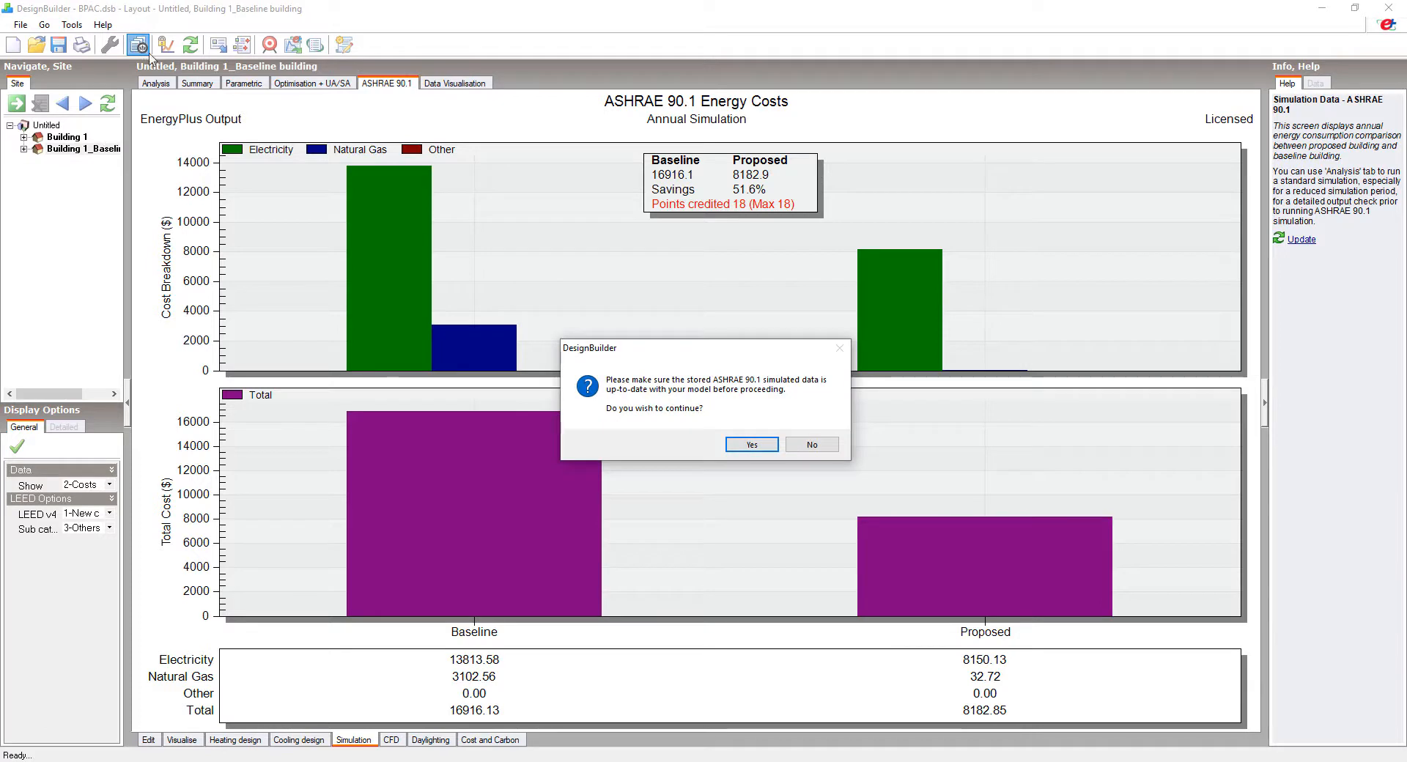
{"action": "left_click", "coordinate": [752, 445]}
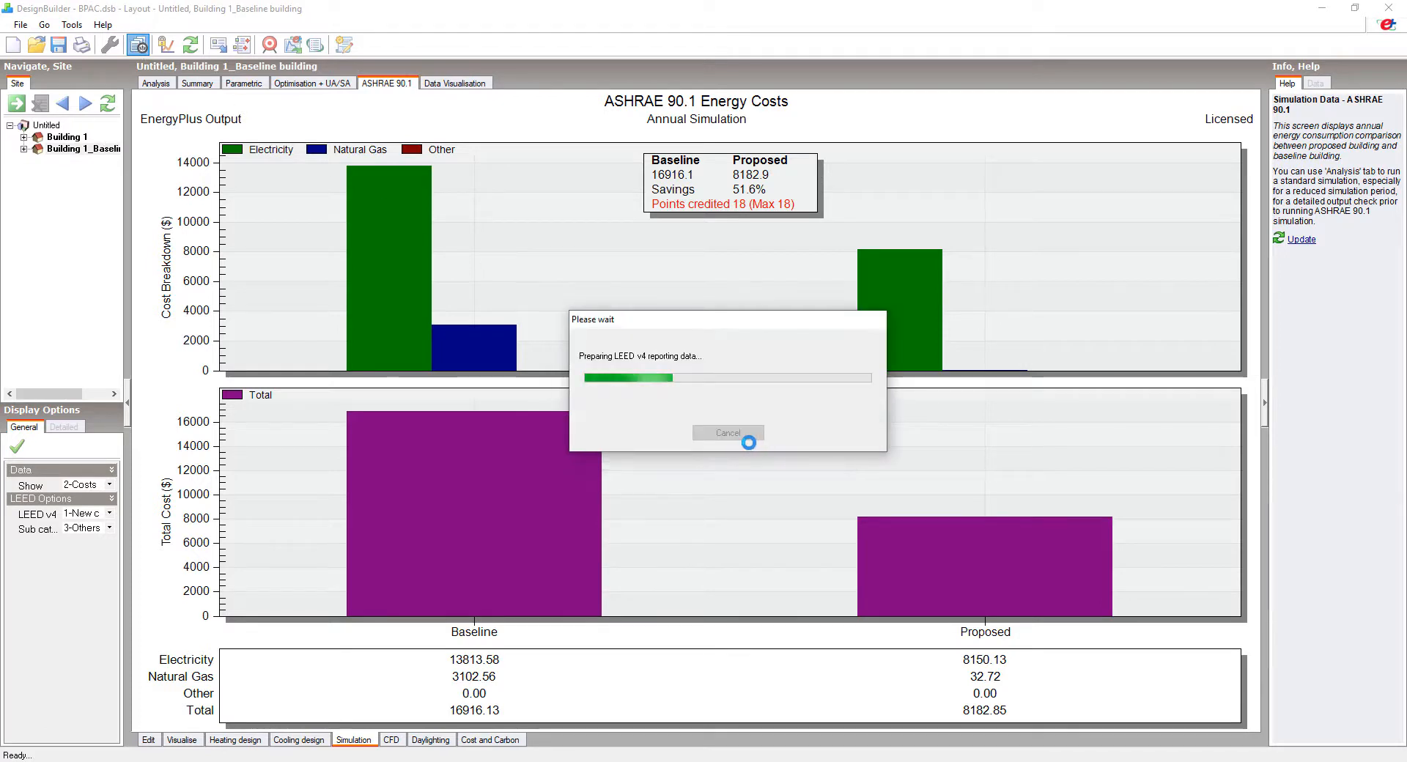
{"action": "type", "text": "BPAC"}
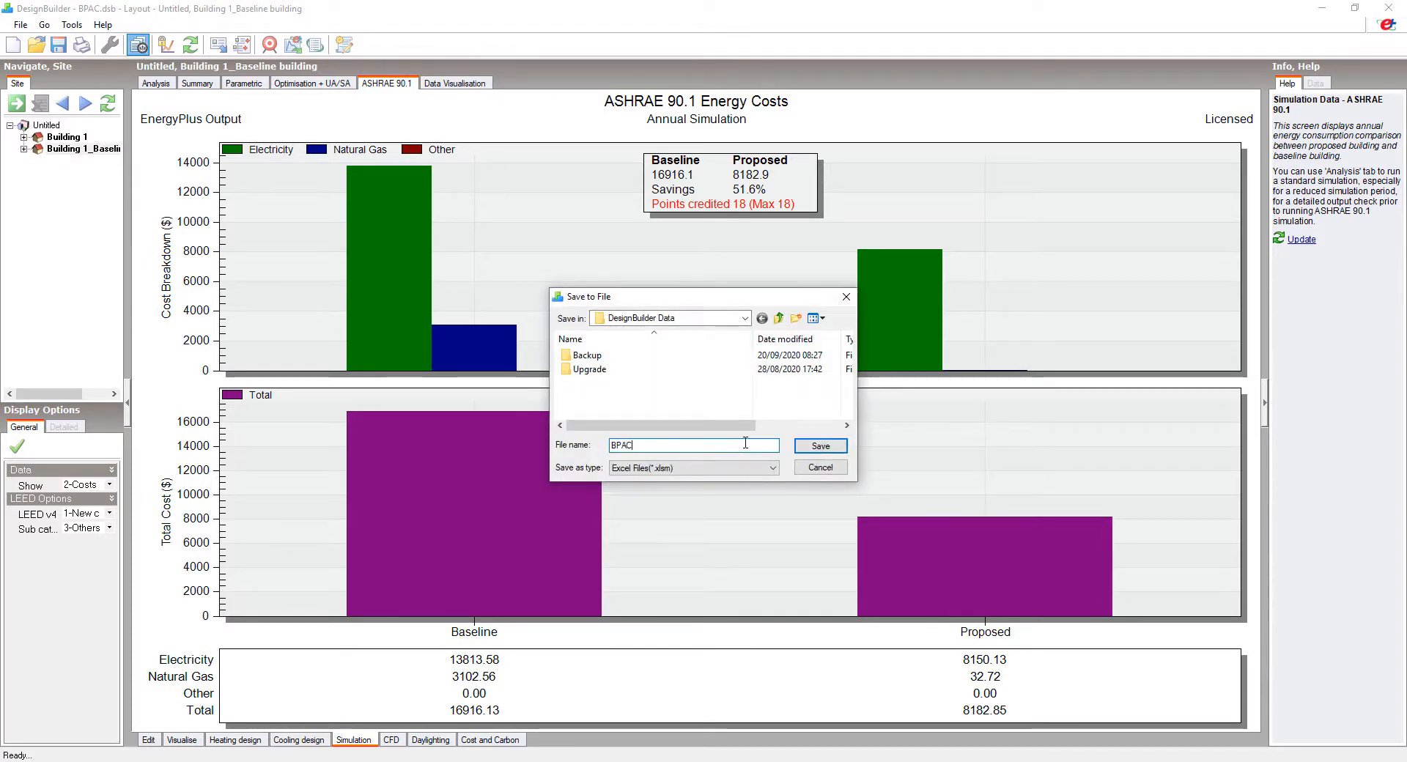
{"action": "left_click", "coordinate": [815, 446]}
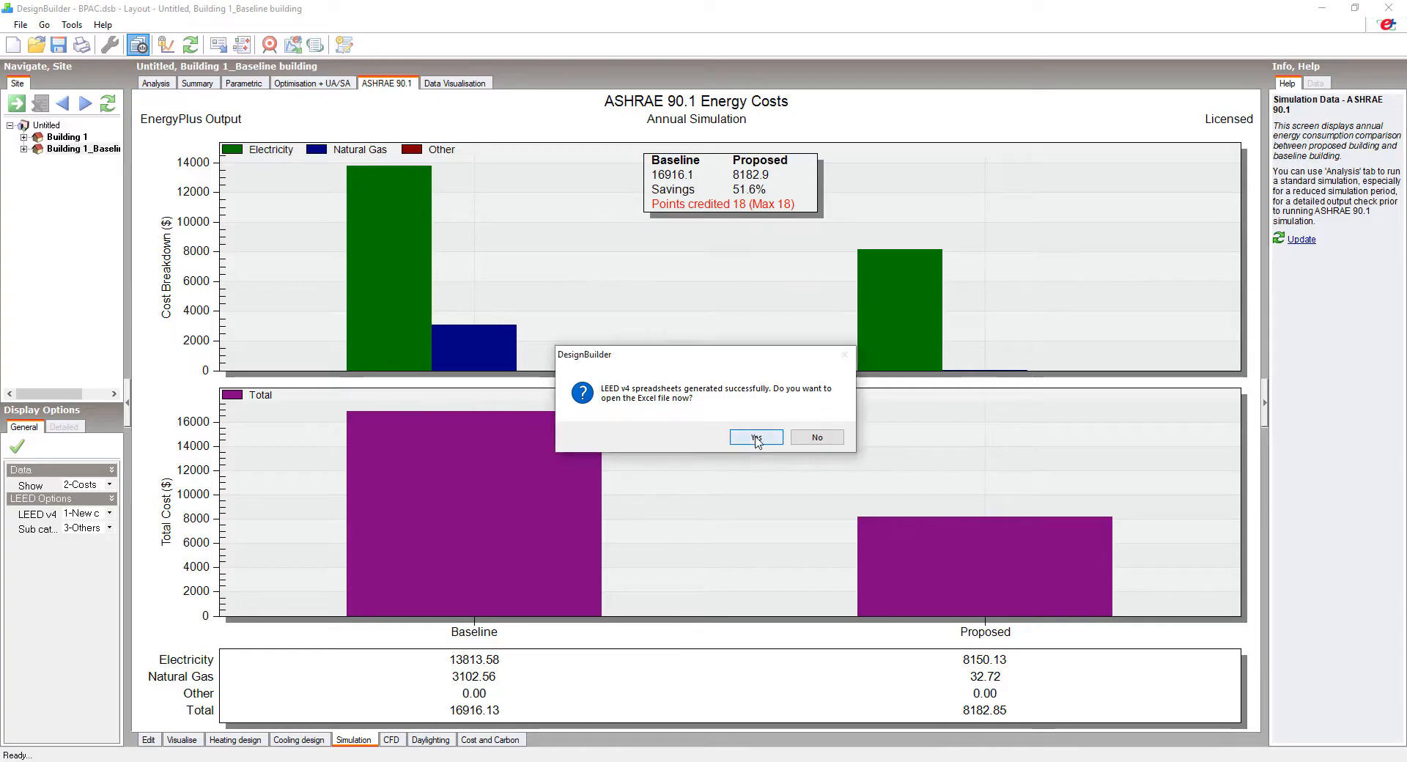
{"action": "left_click", "coordinate": [755, 437]}
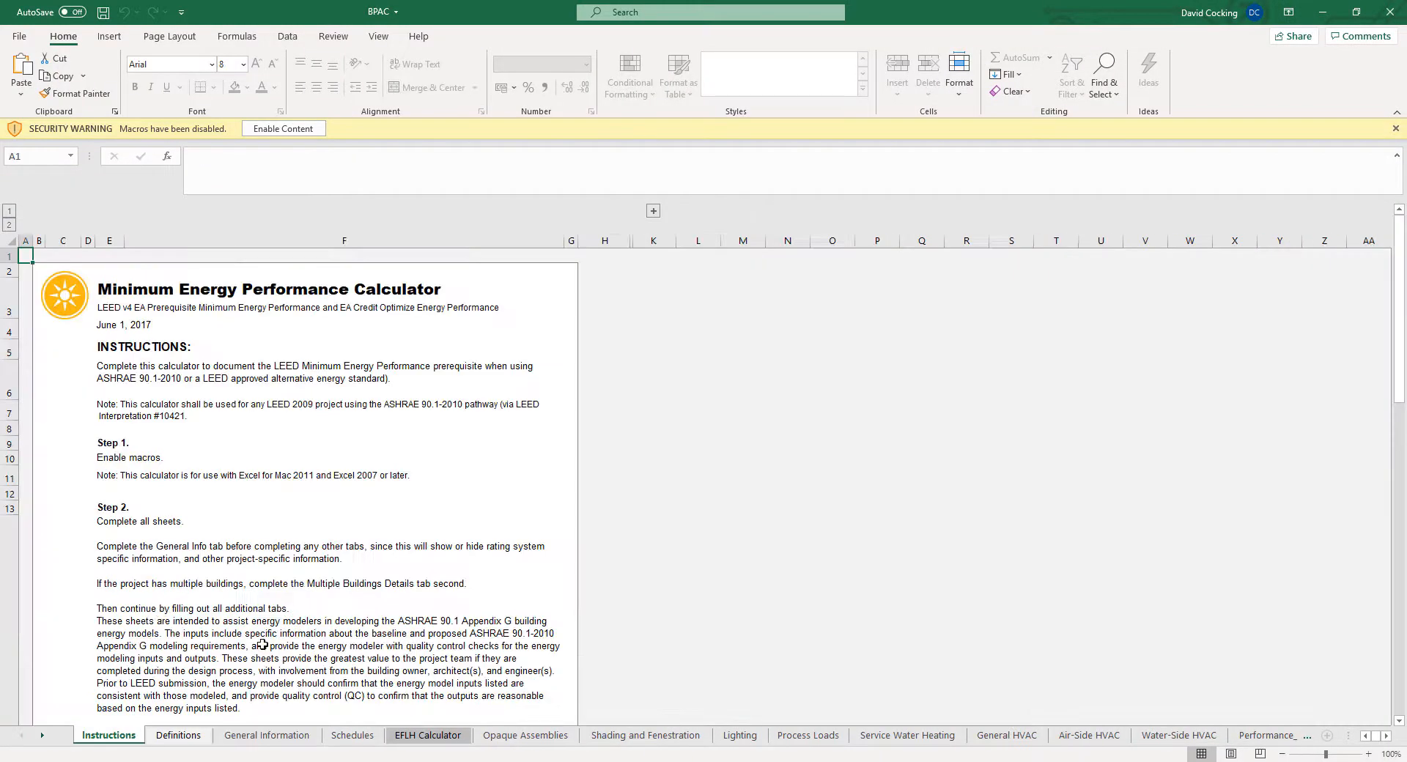
Examine the Opaque Assemblies and Shading and Fenestration sheets of the LEED calculator, and close the workbook.
{"action": "left_click", "coordinate": [490, 737]}
{"action": "scroll", "coordinate": [554, 662], "scroll_direction": "down", "scroll_amount": 5}
{"action": "scroll", "coordinate": [554, 662], "scroll_direction": "down", "scroll_amount": 3}
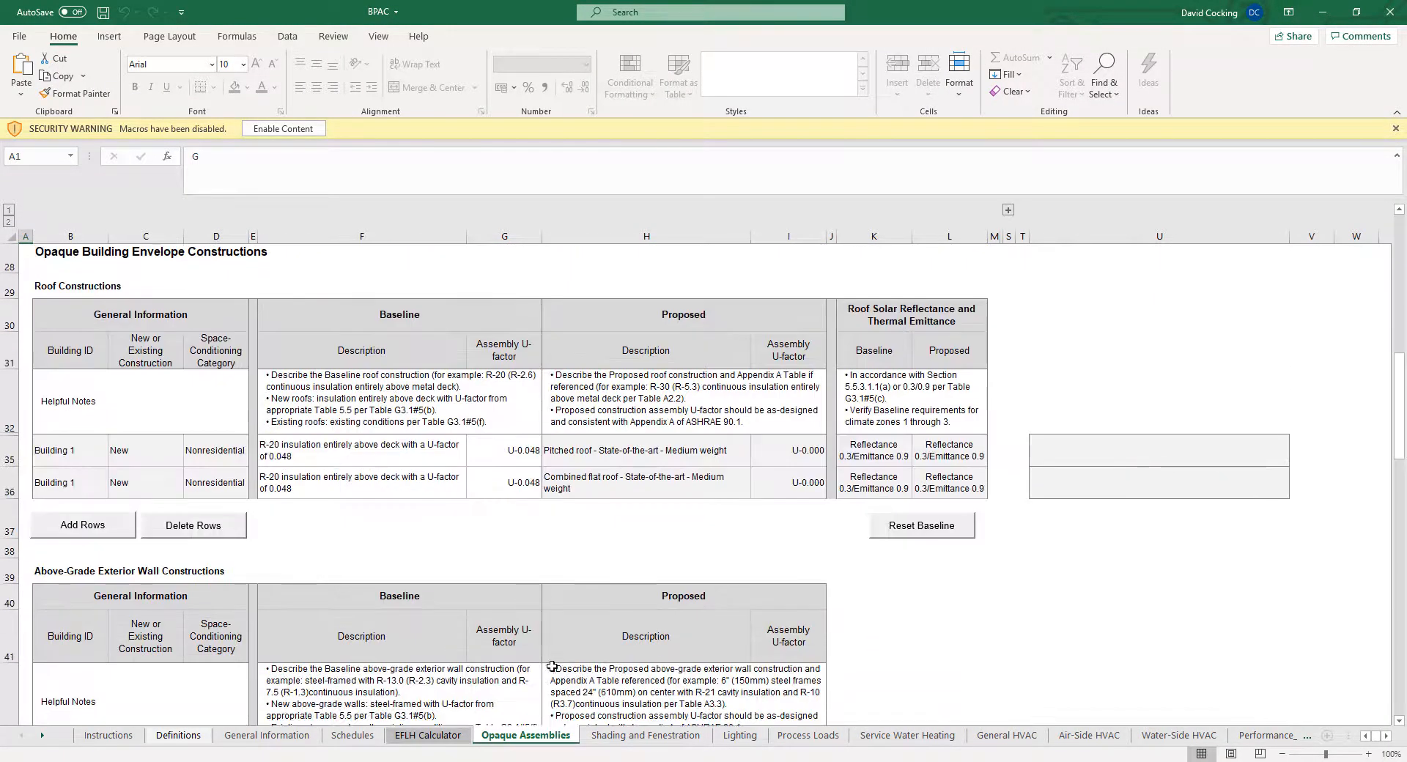
{"action": "left_click", "coordinate": [636, 734]}
{"action": "scroll", "coordinate": [621, 654], "scroll_direction": "down", "scroll_amount": 8}
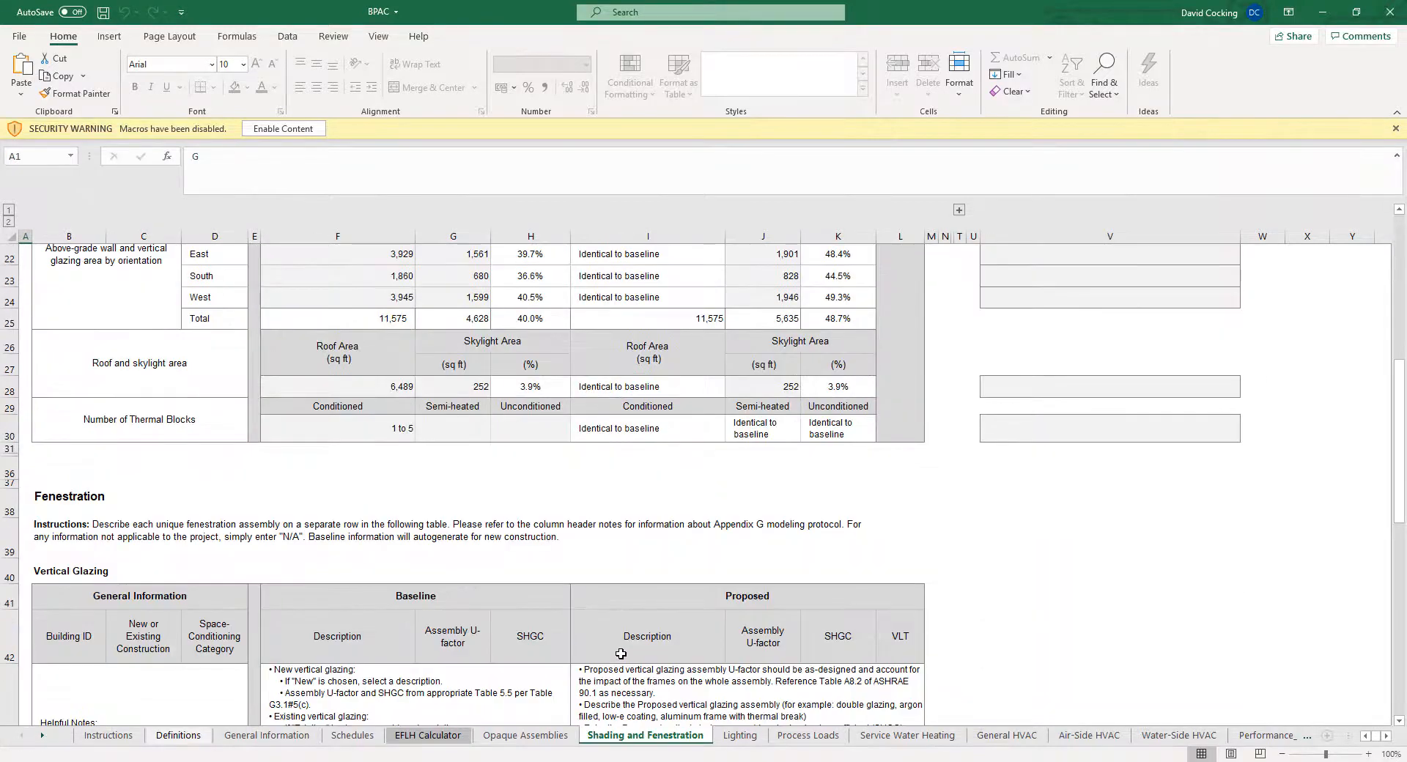
{"action": "left_click", "coordinate": [1391, 12]}
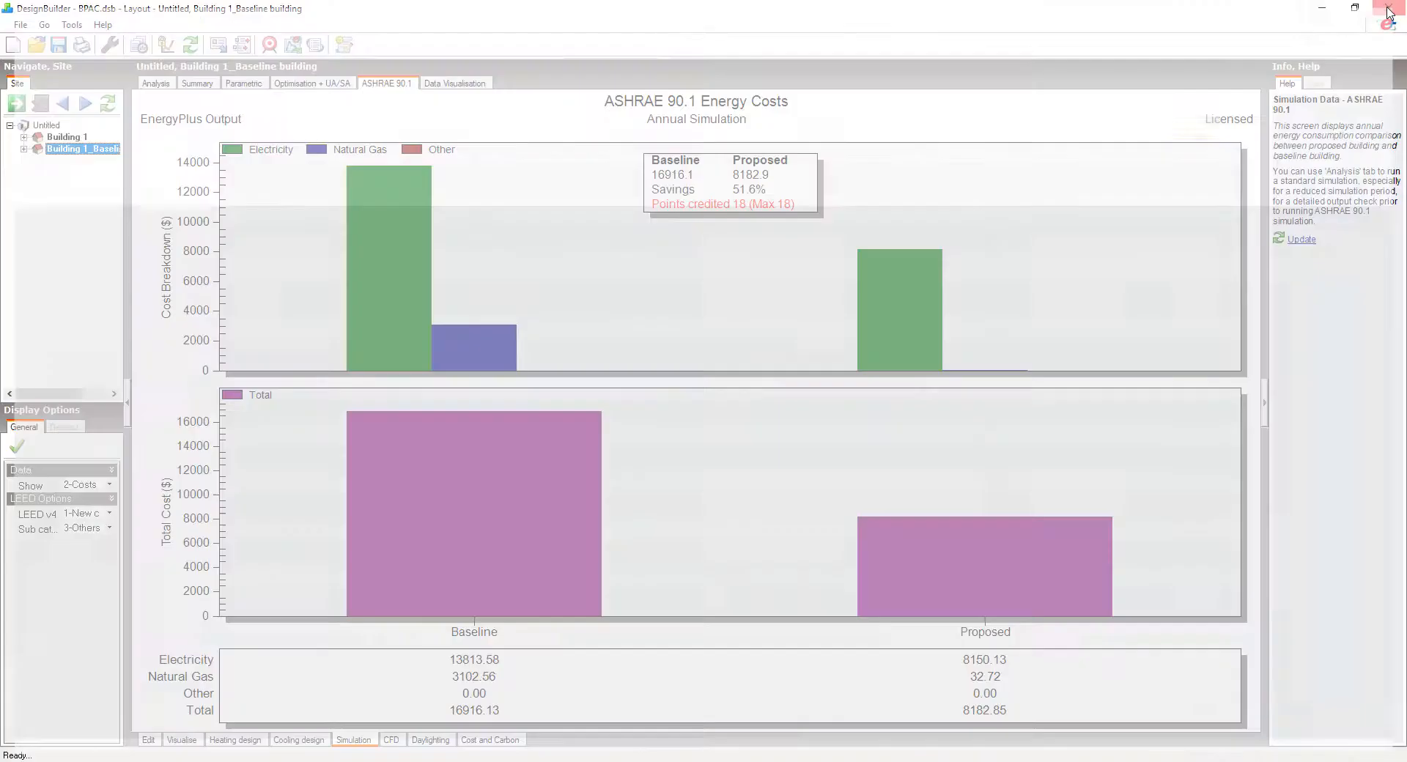
Run a daylighting illuminance calculation for Building 1 with simulation type LEED v4 Option 2 and the Standard detail template.
{"action": "left_click", "coordinate": [23, 137]}
{"action": "left_click", "coordinate": [70, 139]}
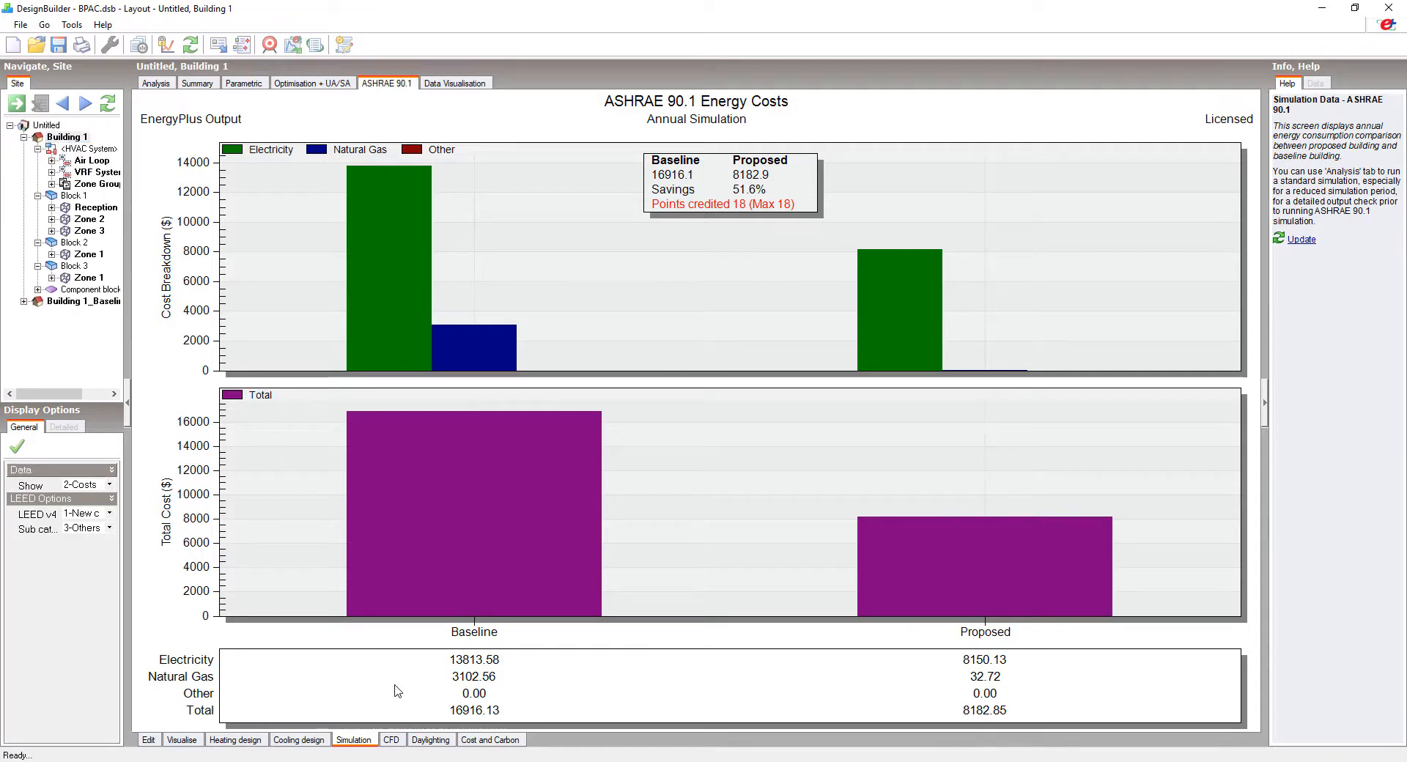
{"action": "left_click", "coordinate": [434, 741]}
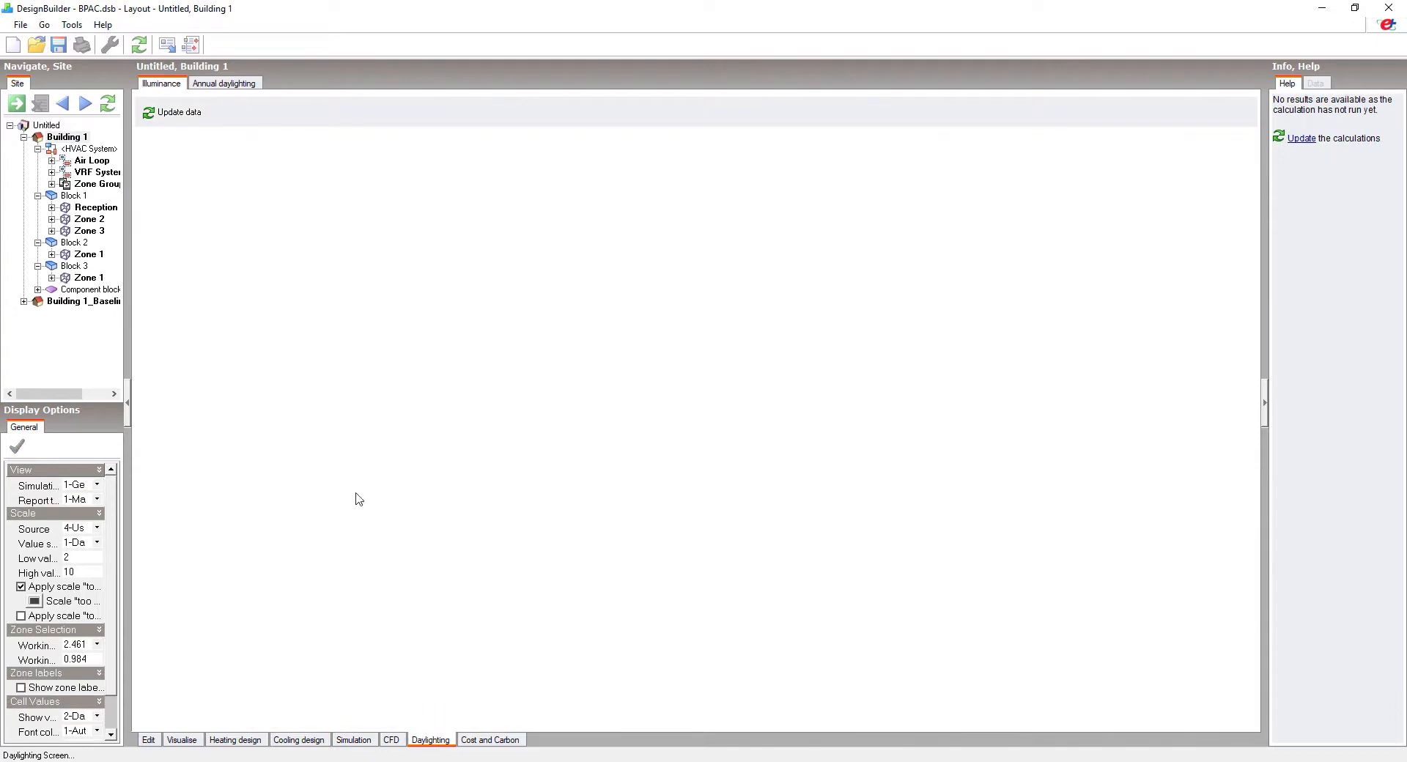
{"action": "left_click", "coordinate": [176, 114]}
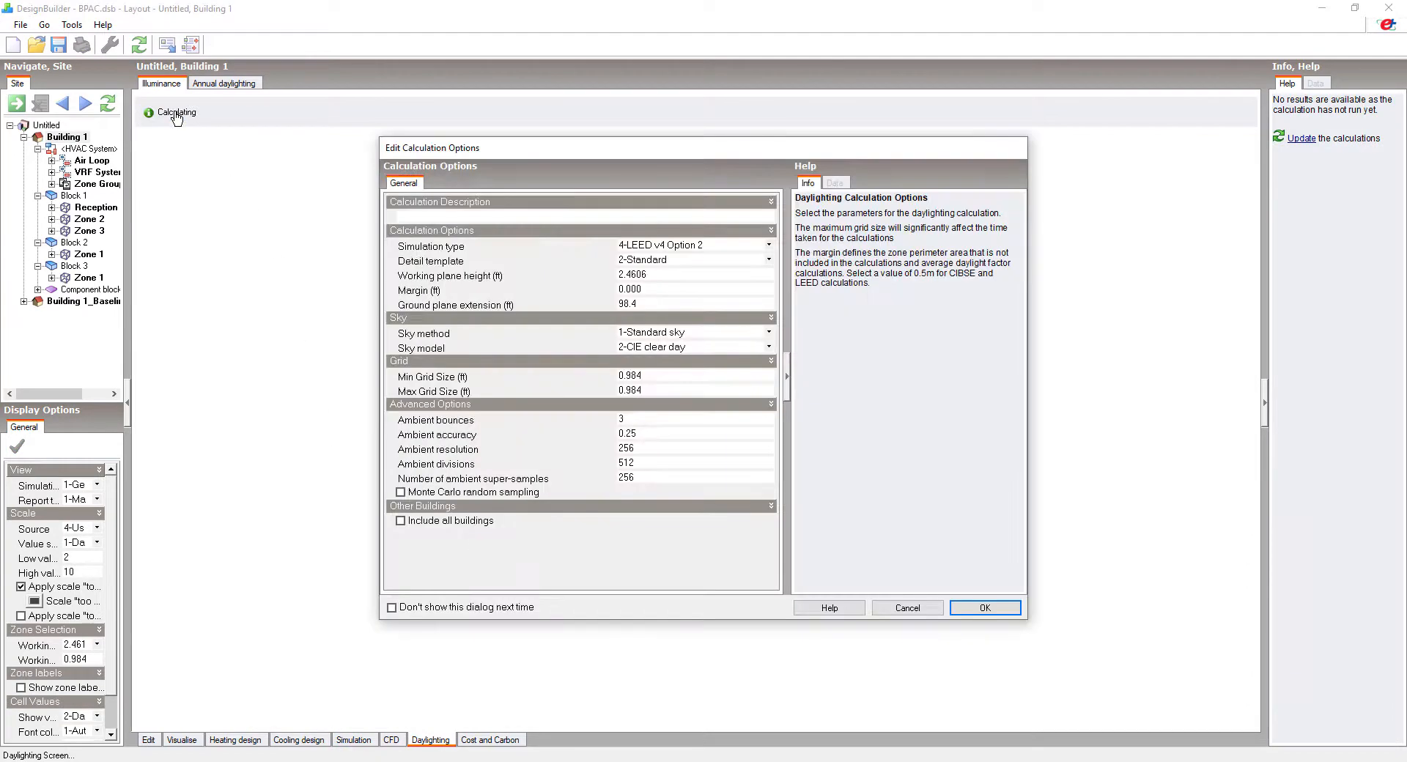
{"action": "left_click", "coordinate": [695, 247]}
{"action": "left_click", "coordinate": [732, 249]}
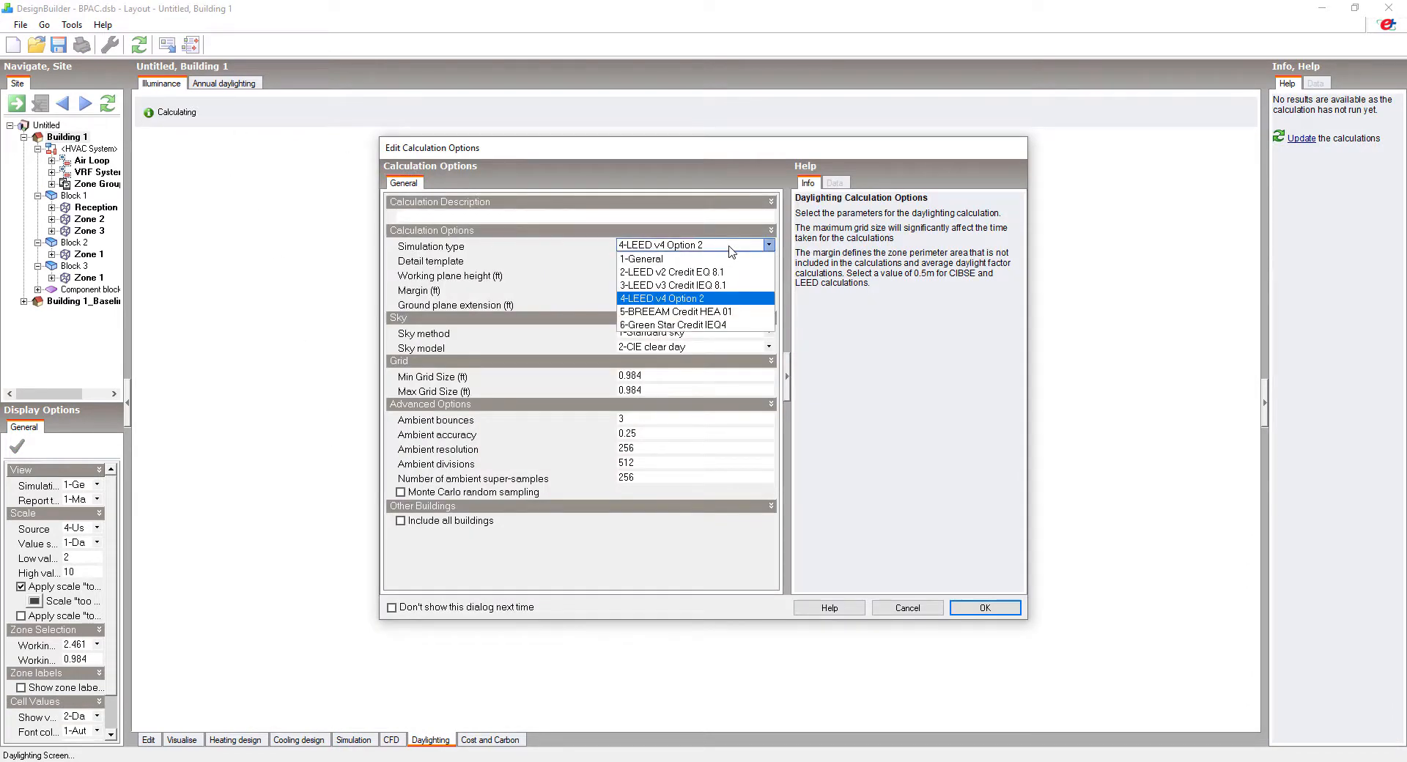
{"action": "left_click", "coordinate": [732, 247]}
{"action": "left_click", "coordinate": [715, 261]}
{"action": "left_click", "coordinate": [714, 261]}
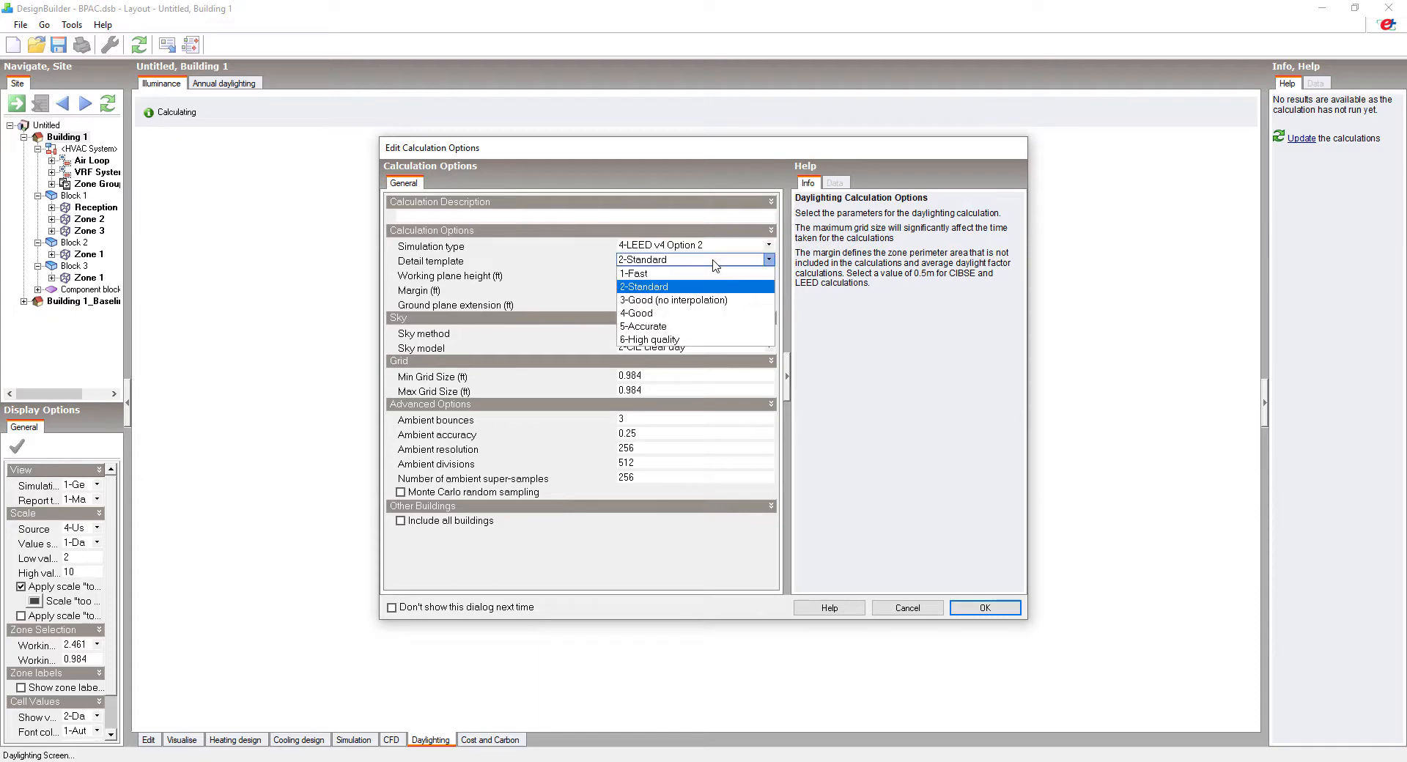
{"action": "left_click", "coordinate": [715, 262]}
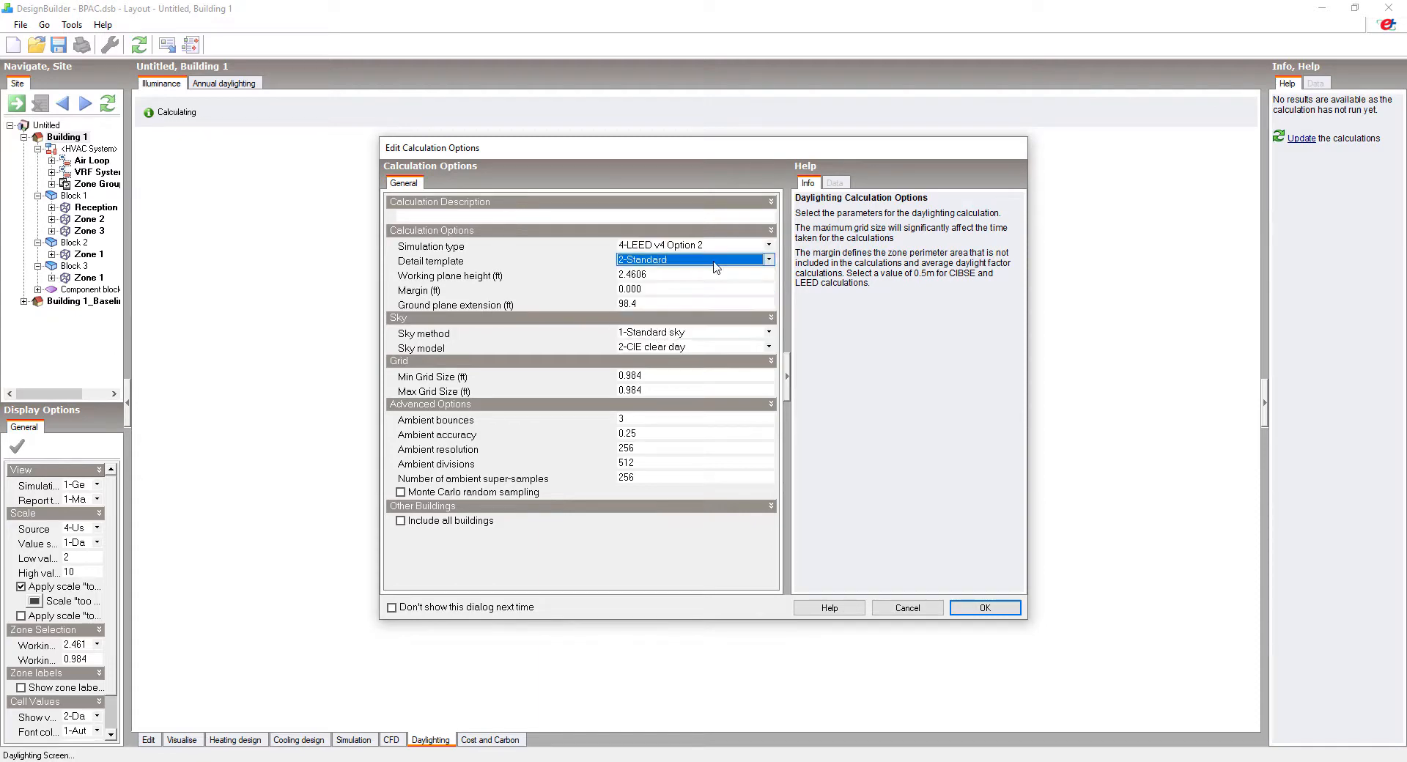
{"action": "left_click", "coordinate": [966, 608]}
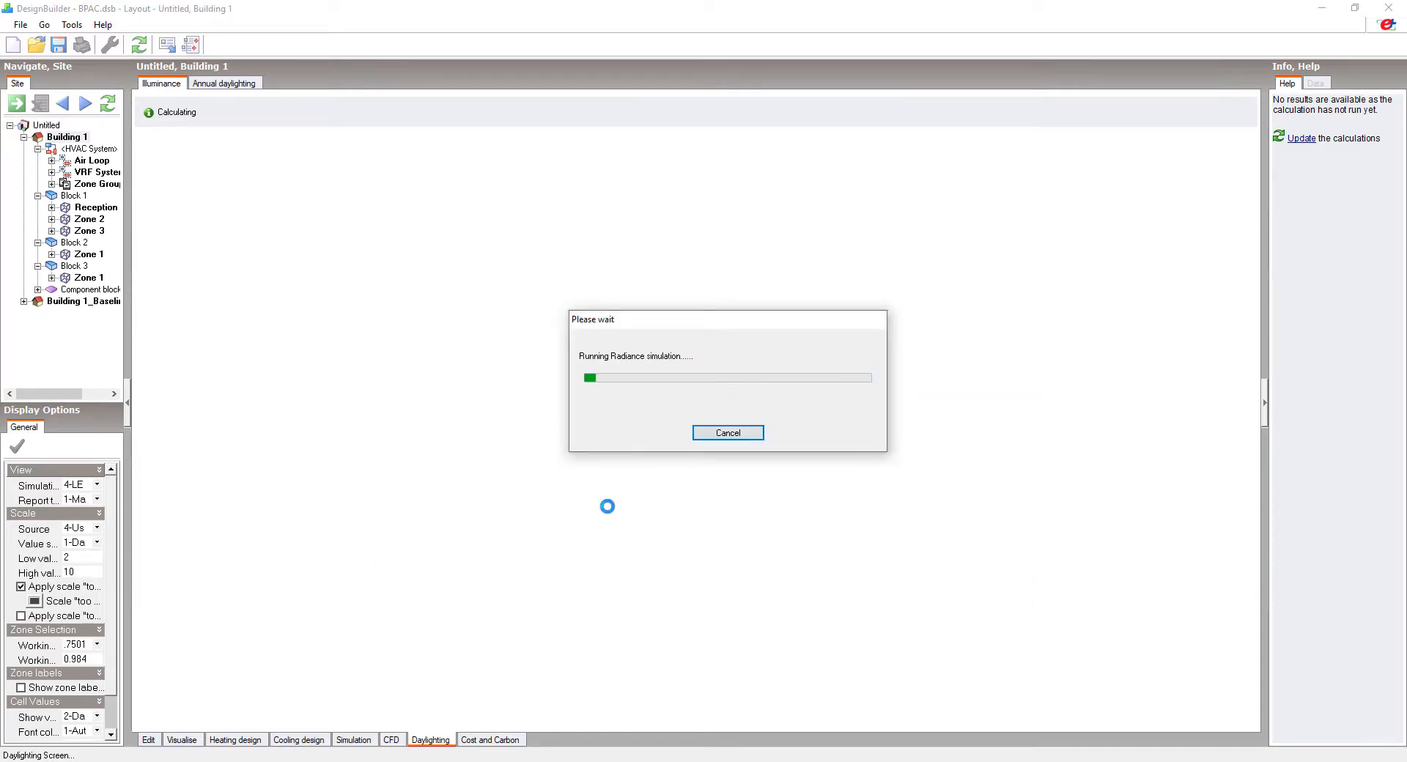
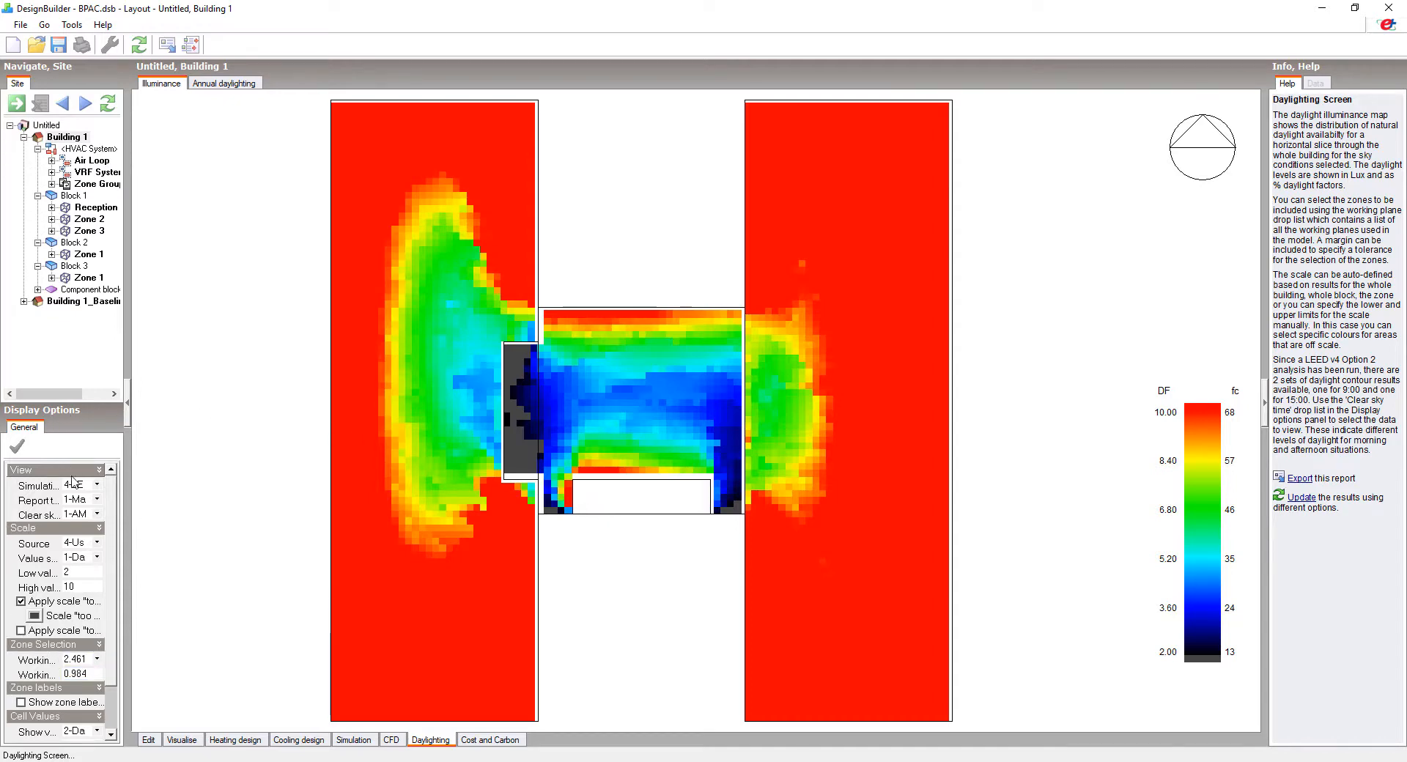
Show the 15:00 clear sky daylight map and review the LEED v4 Option 2 credit report before returning to the map.
{"action": "left_click", "coordinate": [98, 515]}
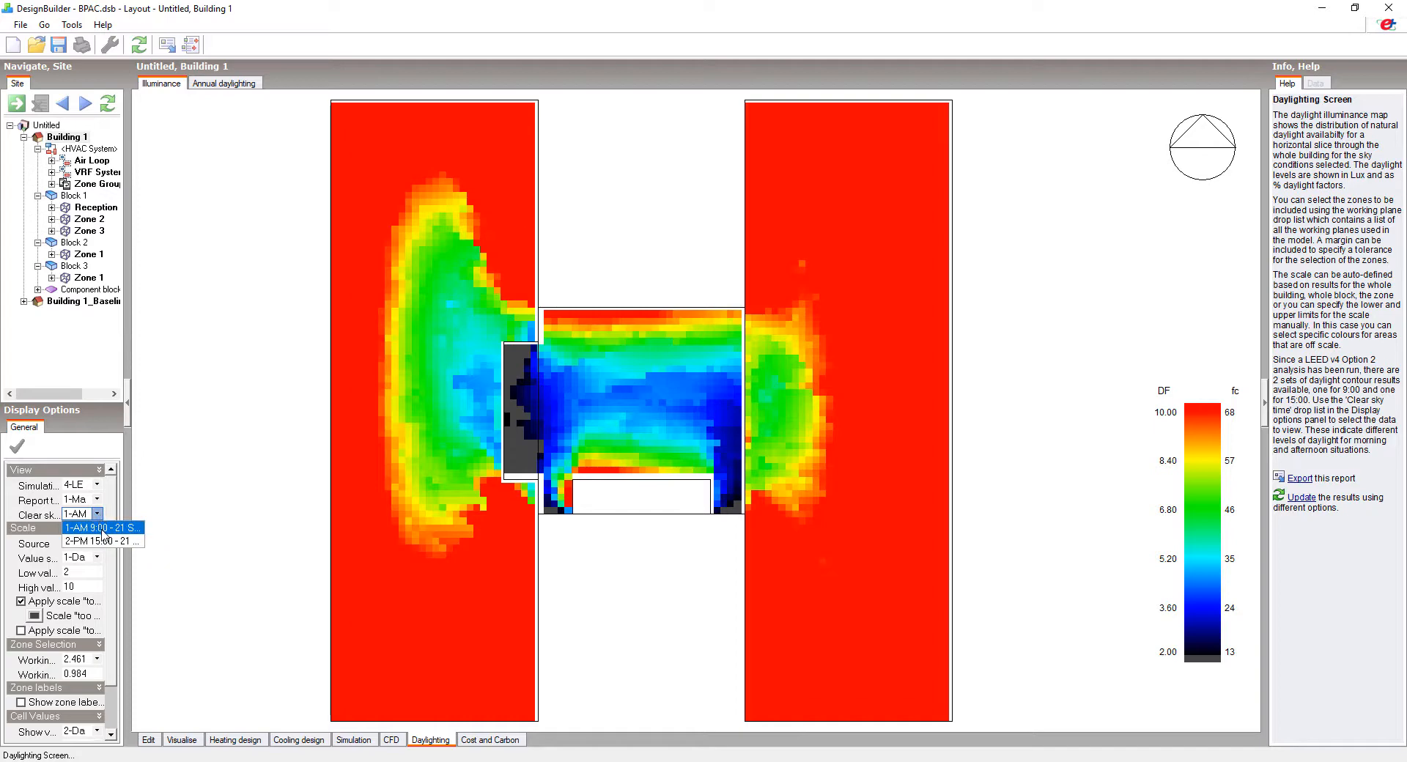
{"action": "left_click", "coordinate": [105, 542]}
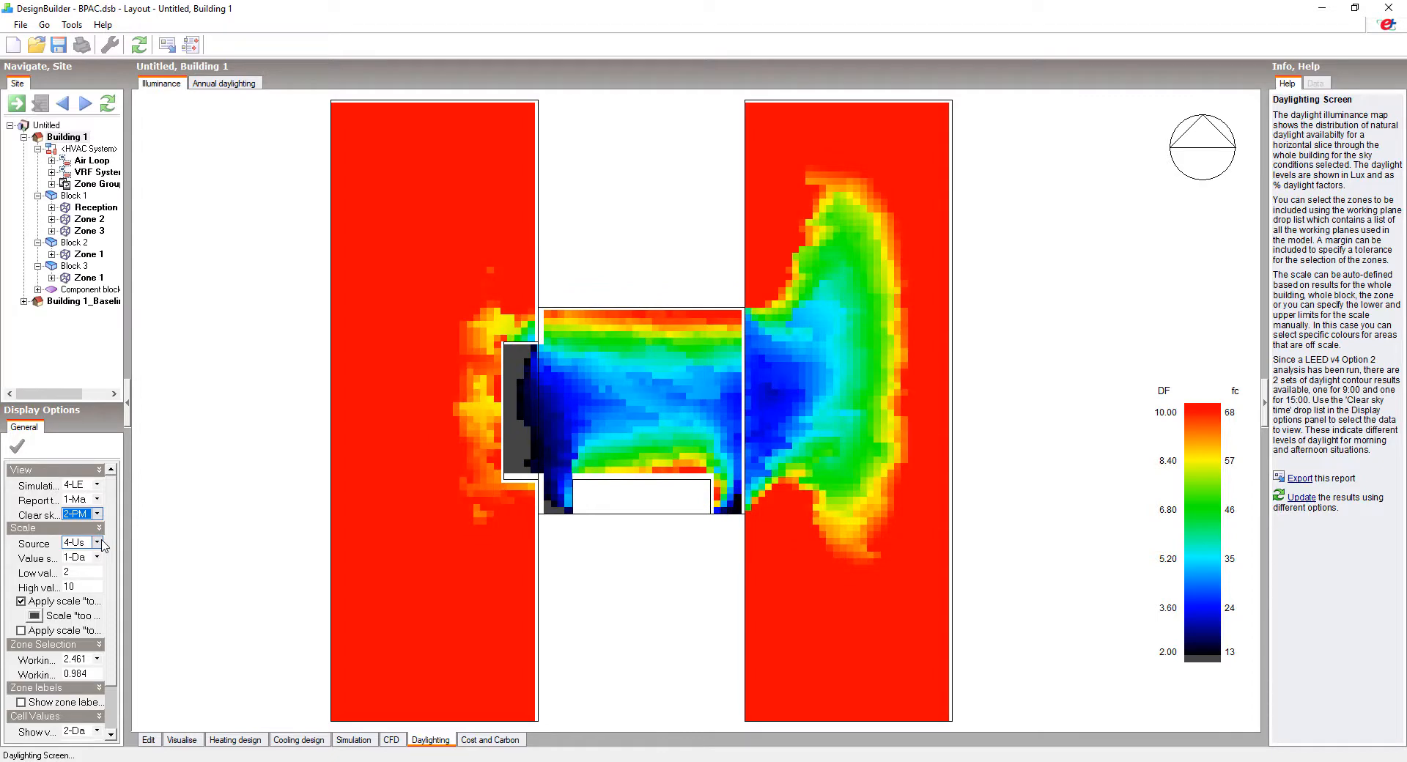
{"action": "left_click", "coordinate": [97, 499]}
{"action": "left_click", "coordinate": [84, 539]}
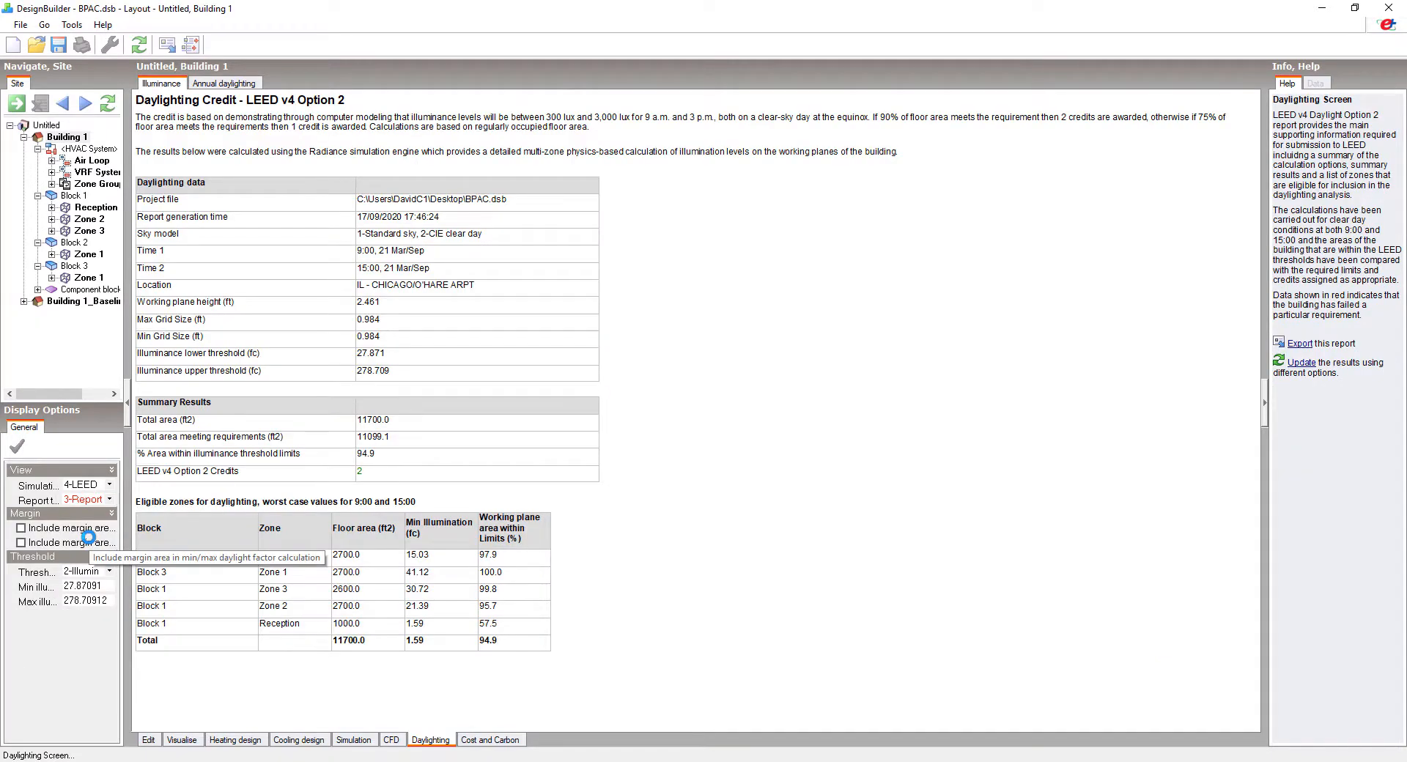
{"action": "left_click", "coordinate": [109, 500]}
{"action": "left_click", "coordinate": [79, 513]}
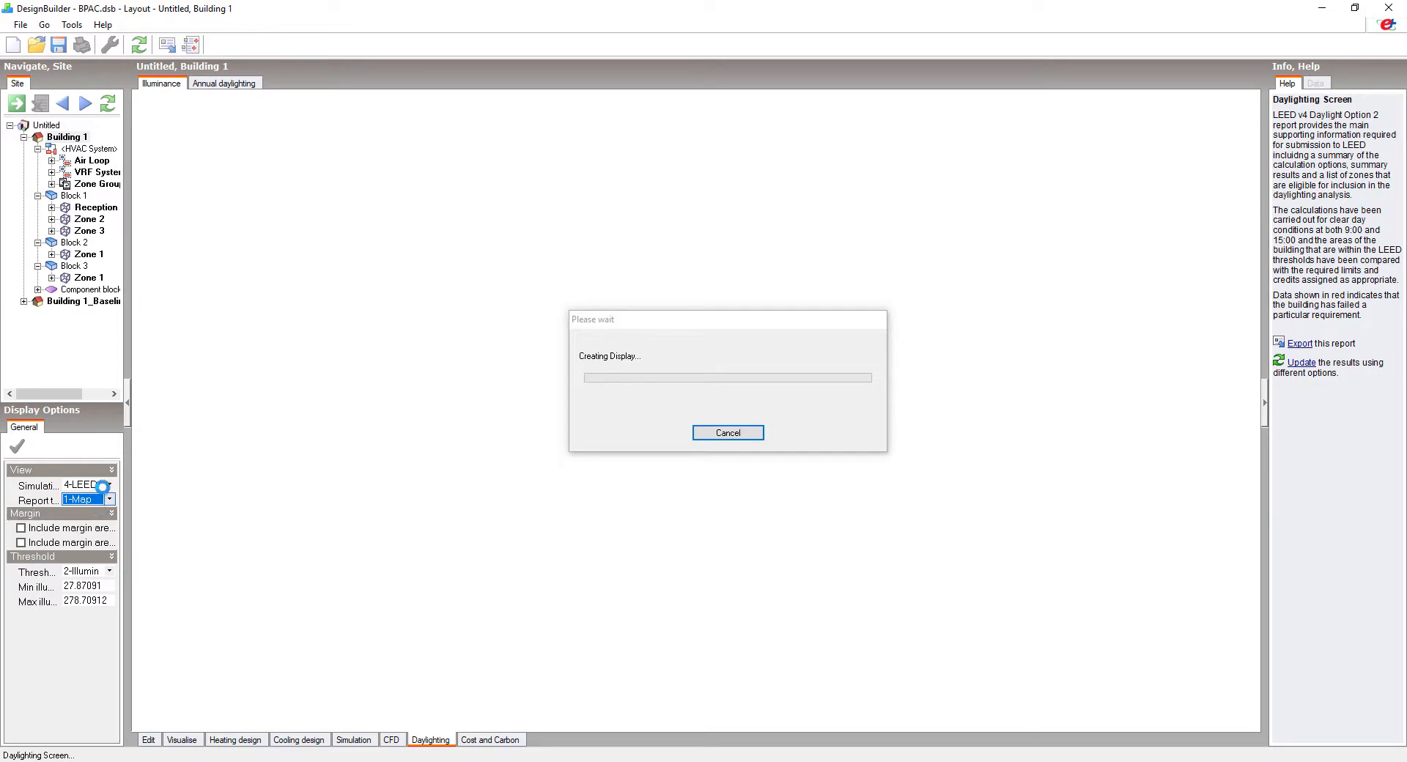
Examine the daylight maps of Zone 1 in Block 3 and Zone 1 in Block 2.
{"action": "left_click", "coordinate": [98, 486]}
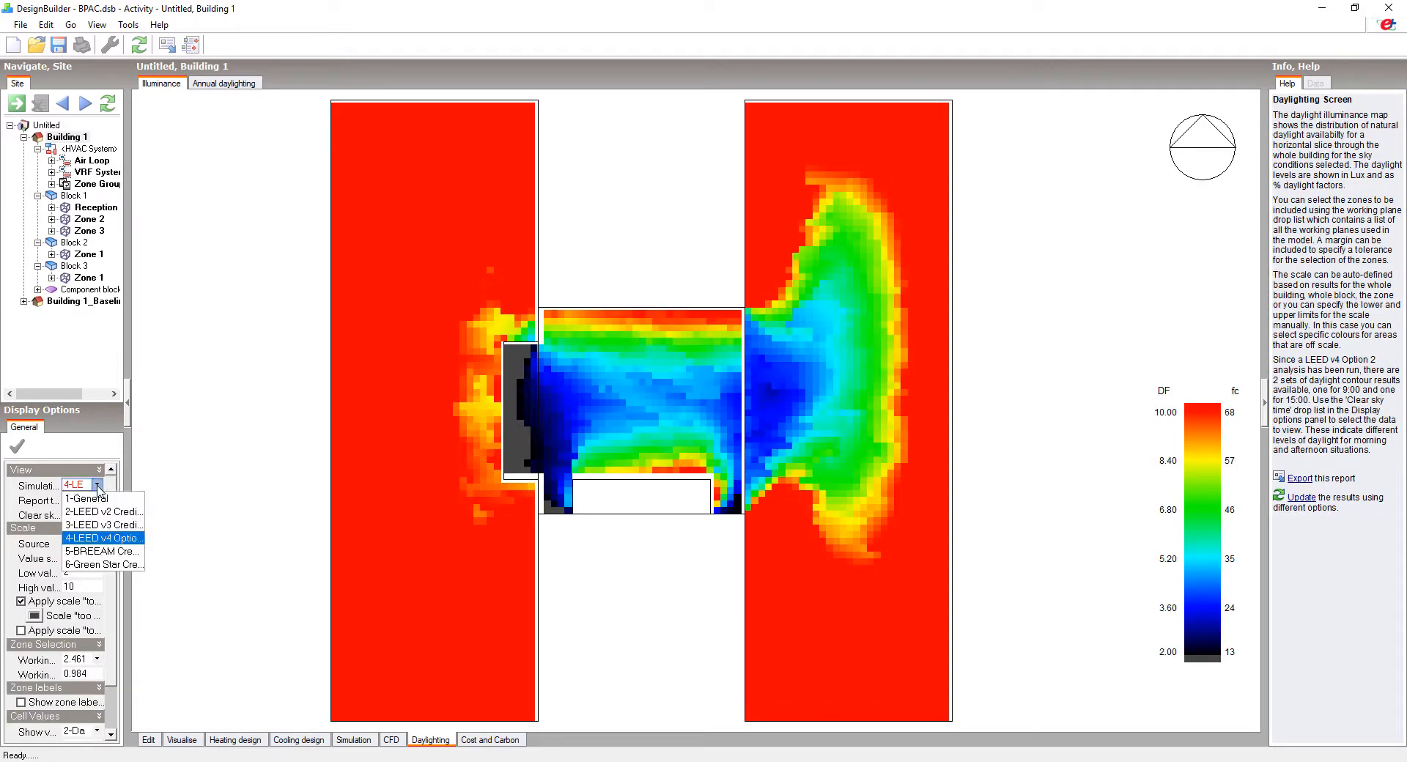
{"action": "left_click", "coordinate": [99, 488]}
{"action": "left_click", "coordinate": [88, 278]}
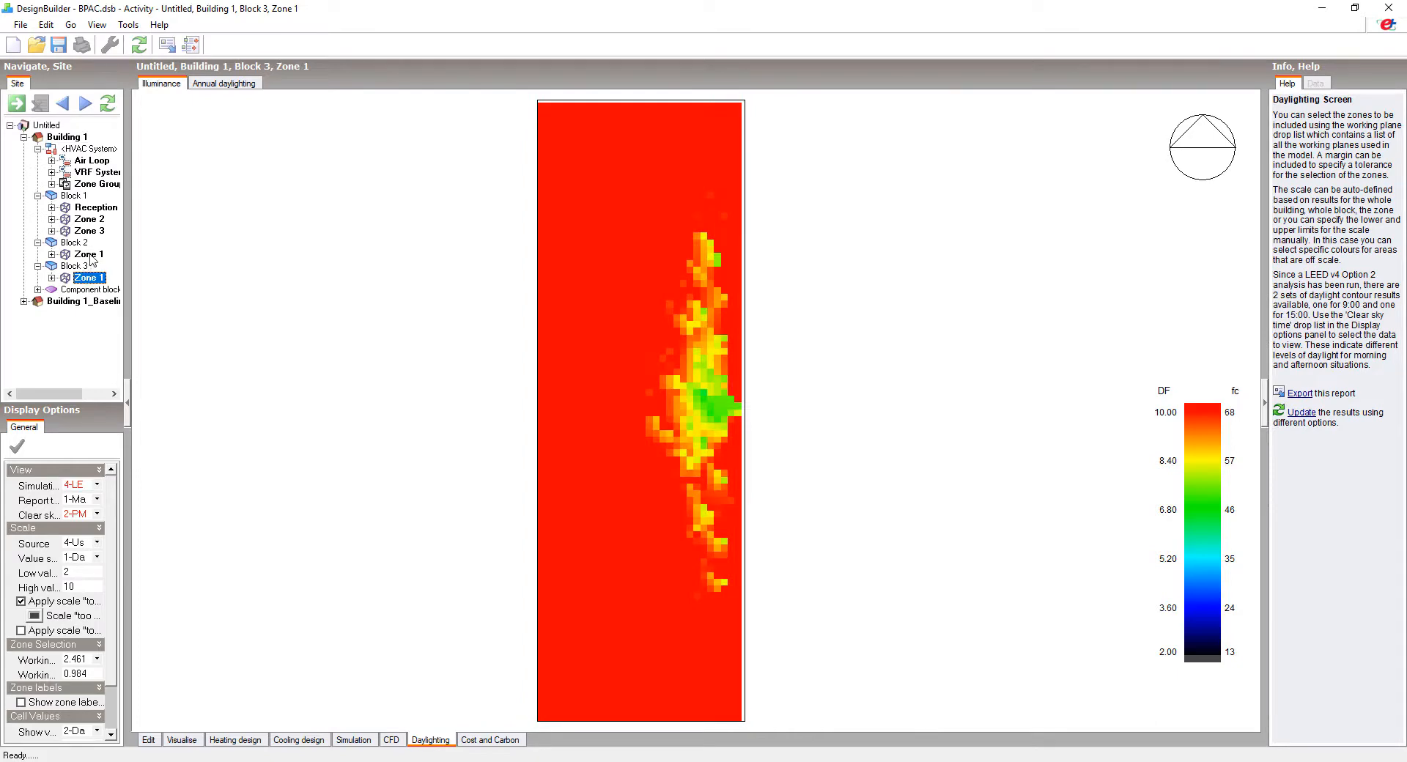
{"action": "left_click", "coordinate": [88, 254]}
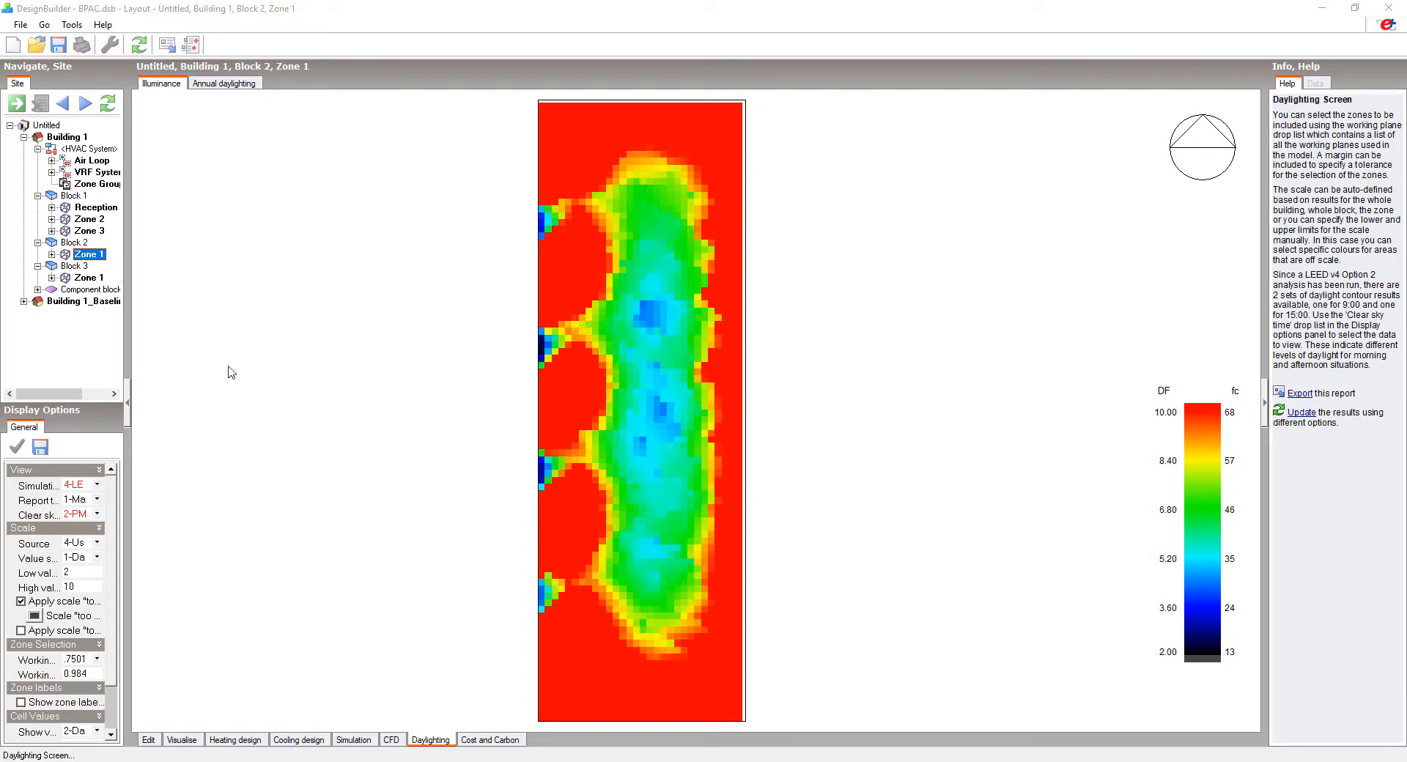
Configure the construction cost options with the 2-UNIFORMAT II cost model and the 1-Cost per area HVAC calculation method.
{"action": "left_click", "coordinate": [504, 741]}
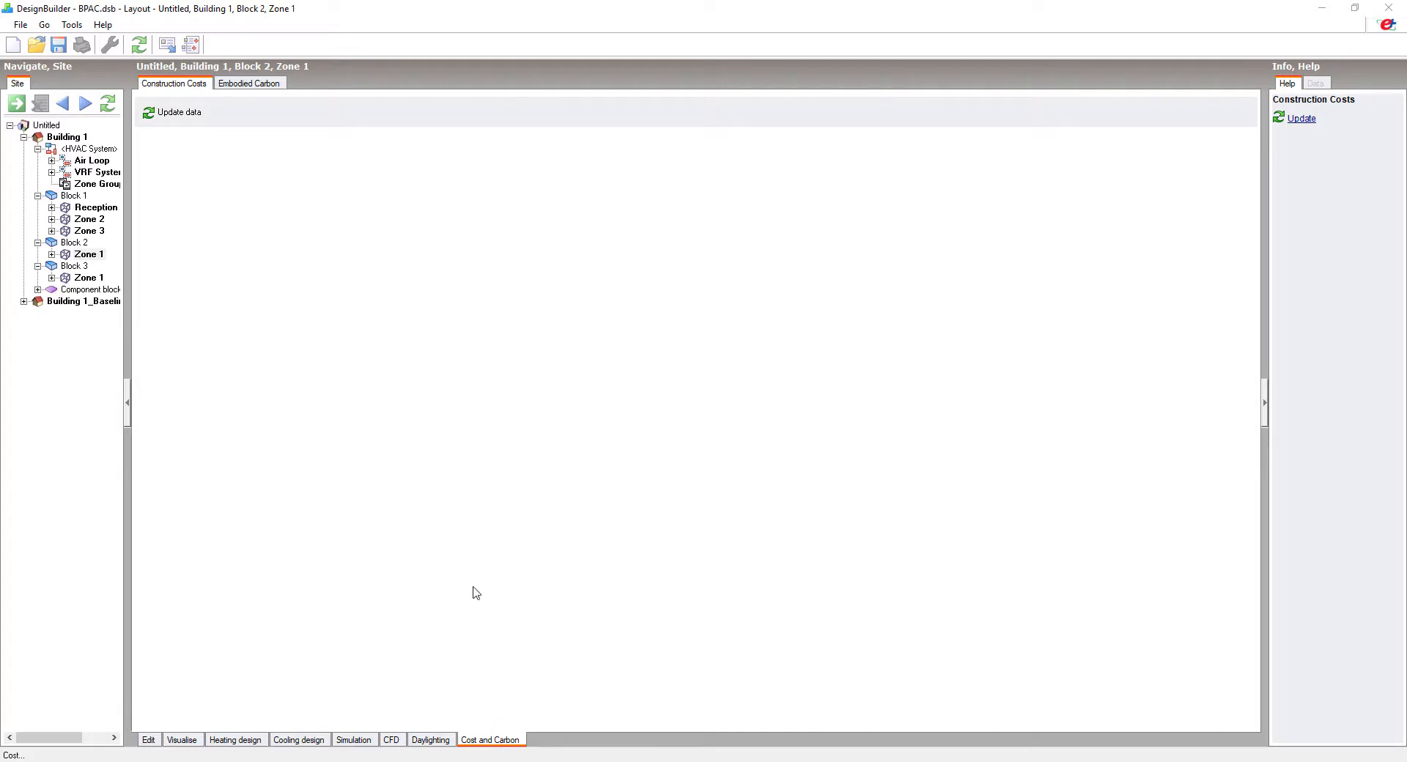
{"action": "left_click", "coordinate": [180, 114]}
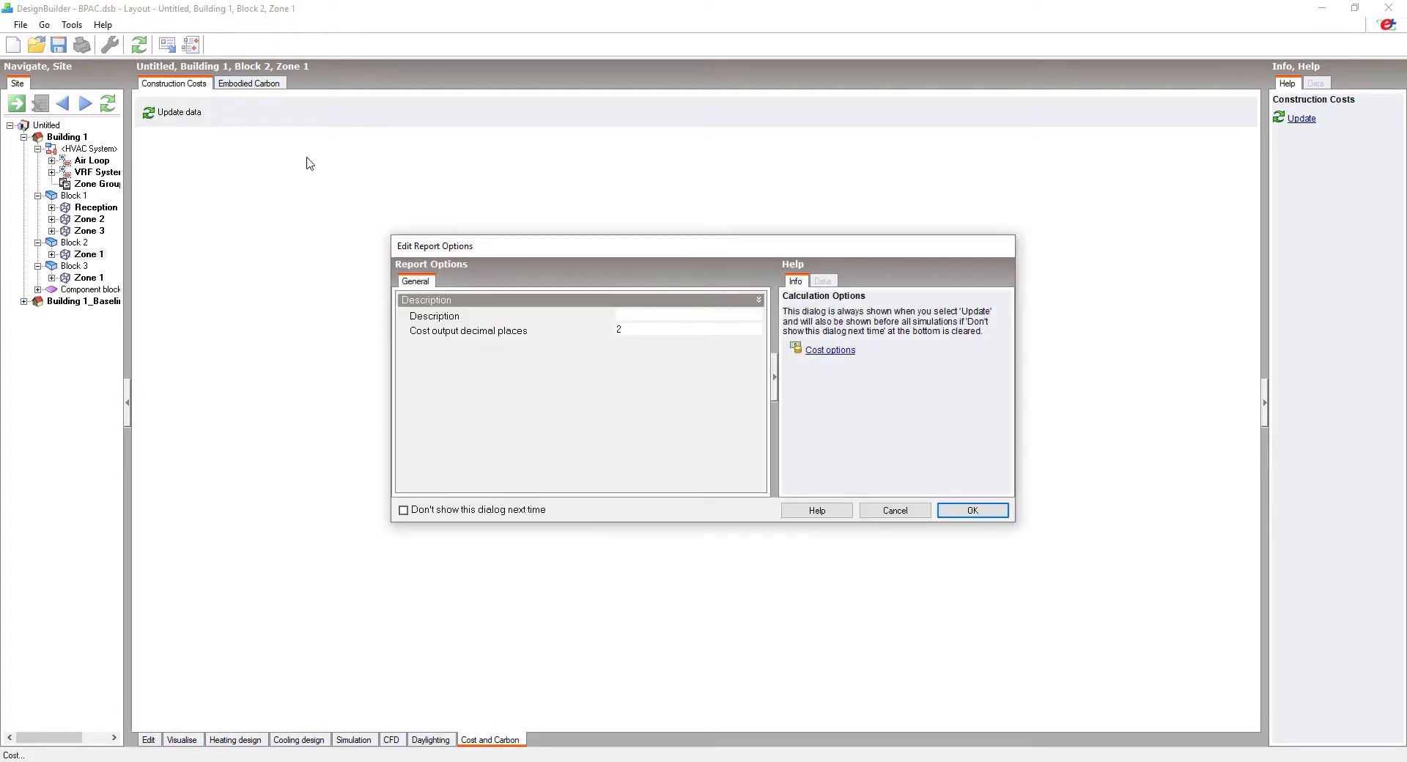
{"action": "left_click", "coordinate": [820, 352]}
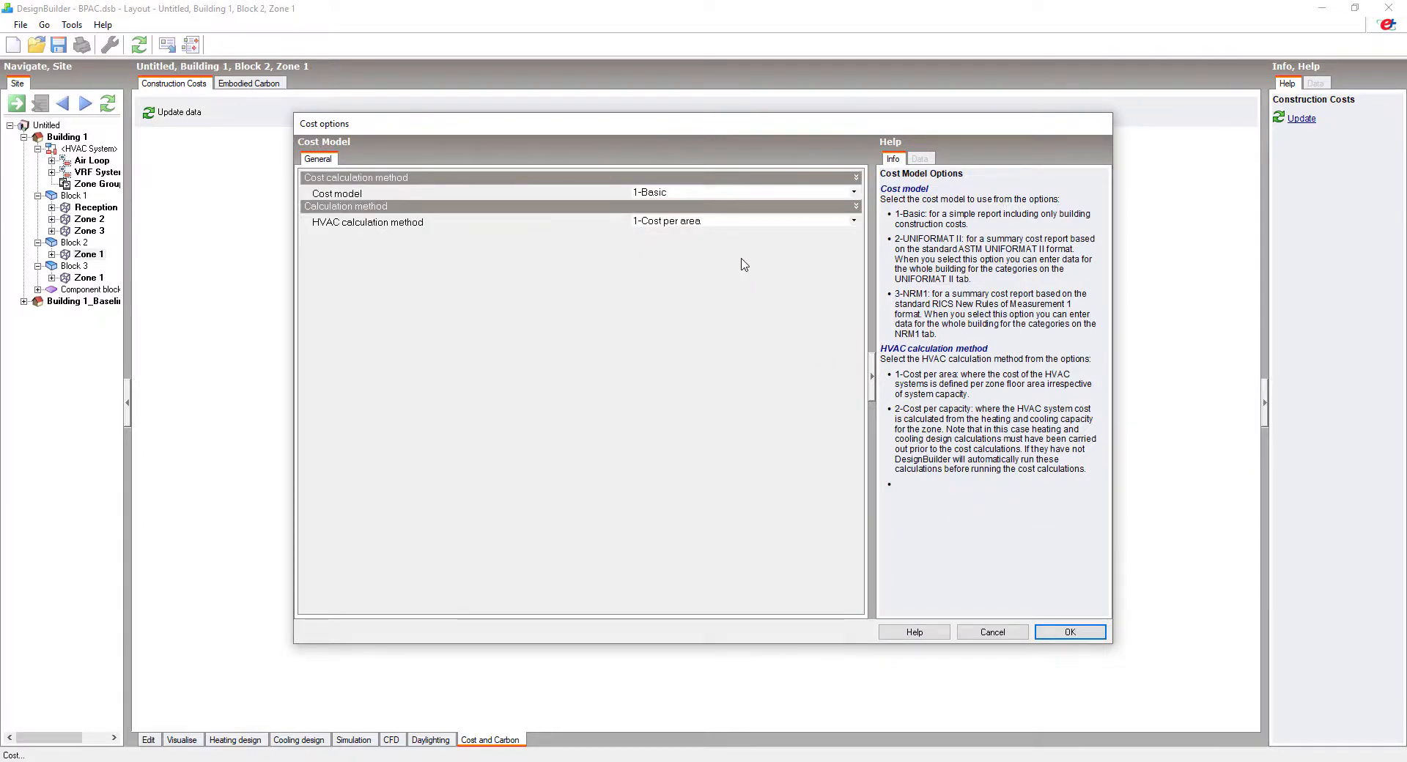
{"action": "left_click", "coordinate": [685, 196]}
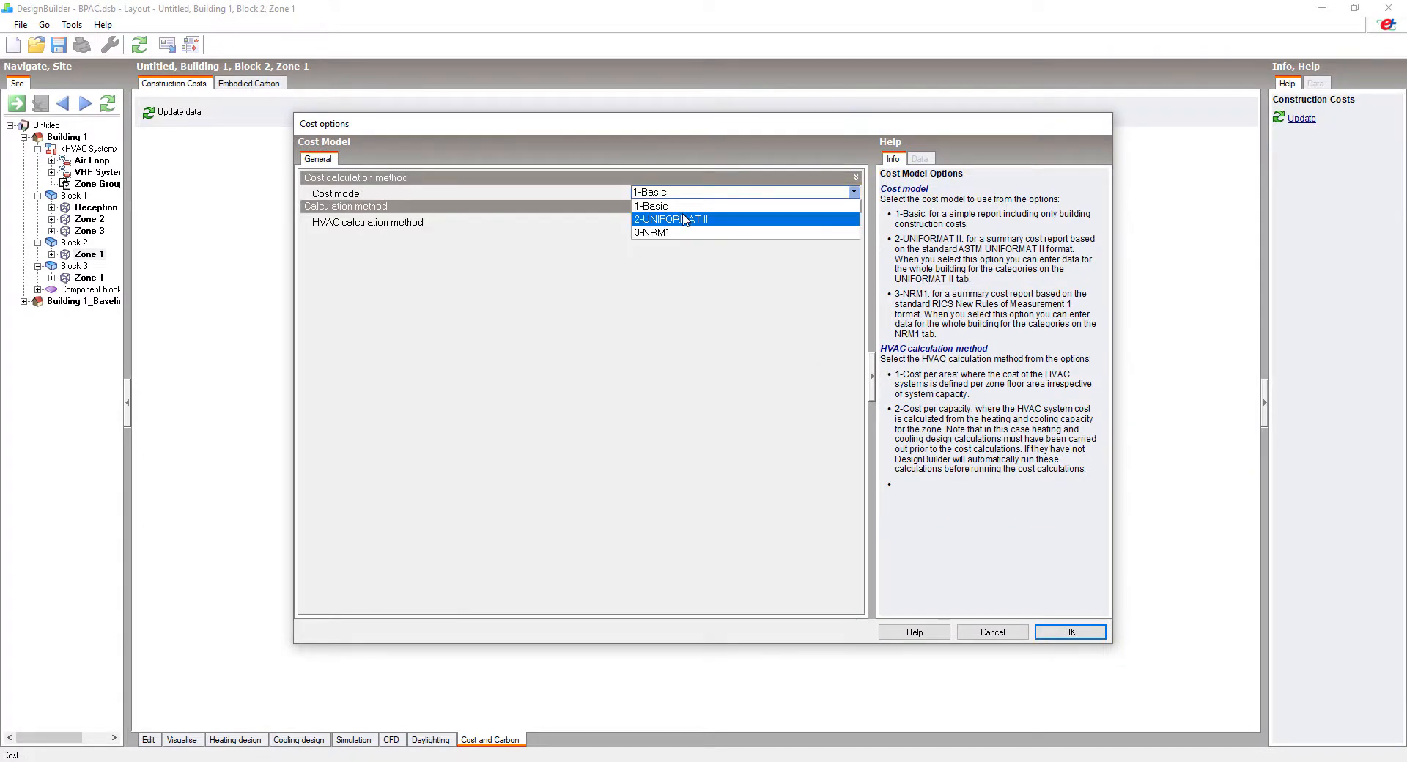
{"action": "left_click", "coordinate": [682, 217]}
{"action": "left_click", "coordinate": [681, 222]}
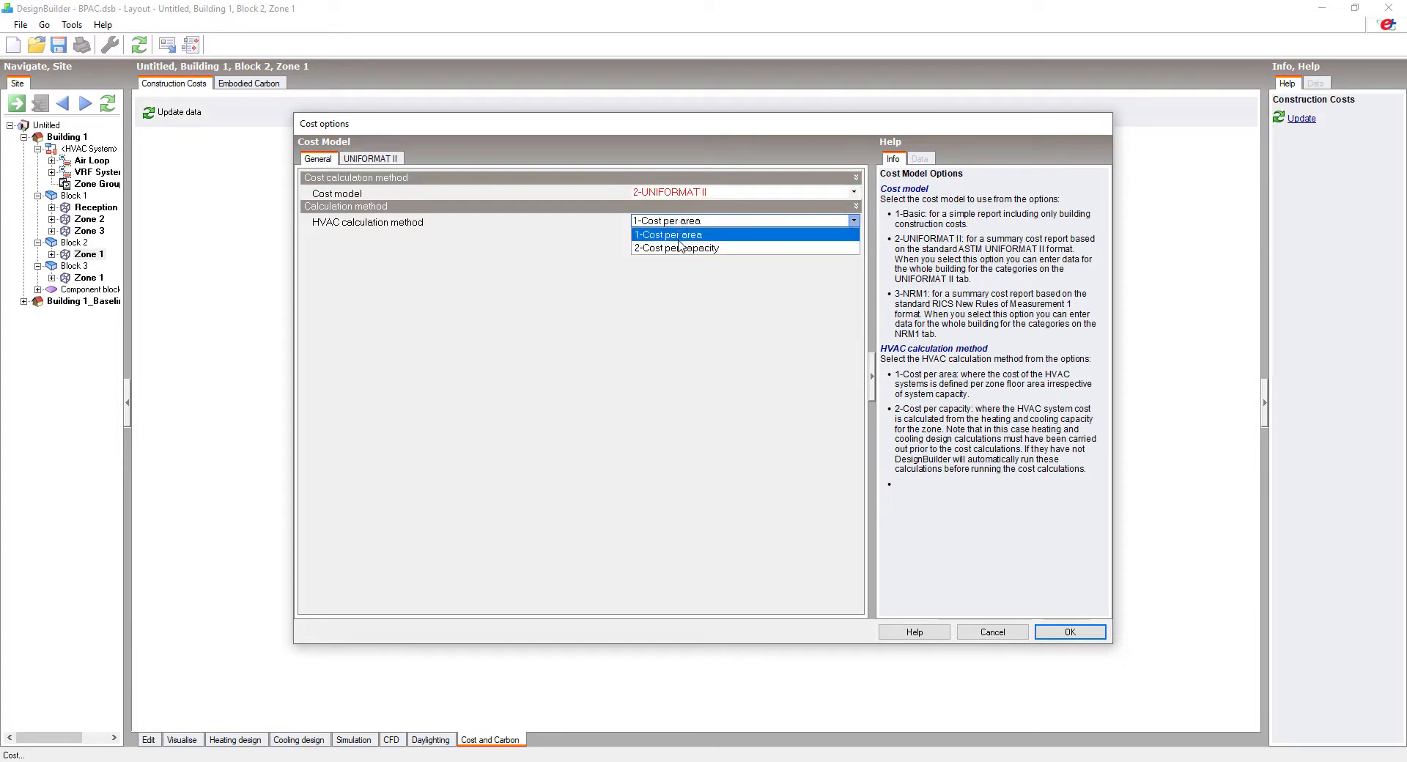
{"action": "left_click", "coordinate": [679, 236]}
Check the UNIFORMAT II cost categories, accept the options, and generate the Building 1 construction cost report down to its totals.
{"action": "left_click", "coordinate": [374, 160]}
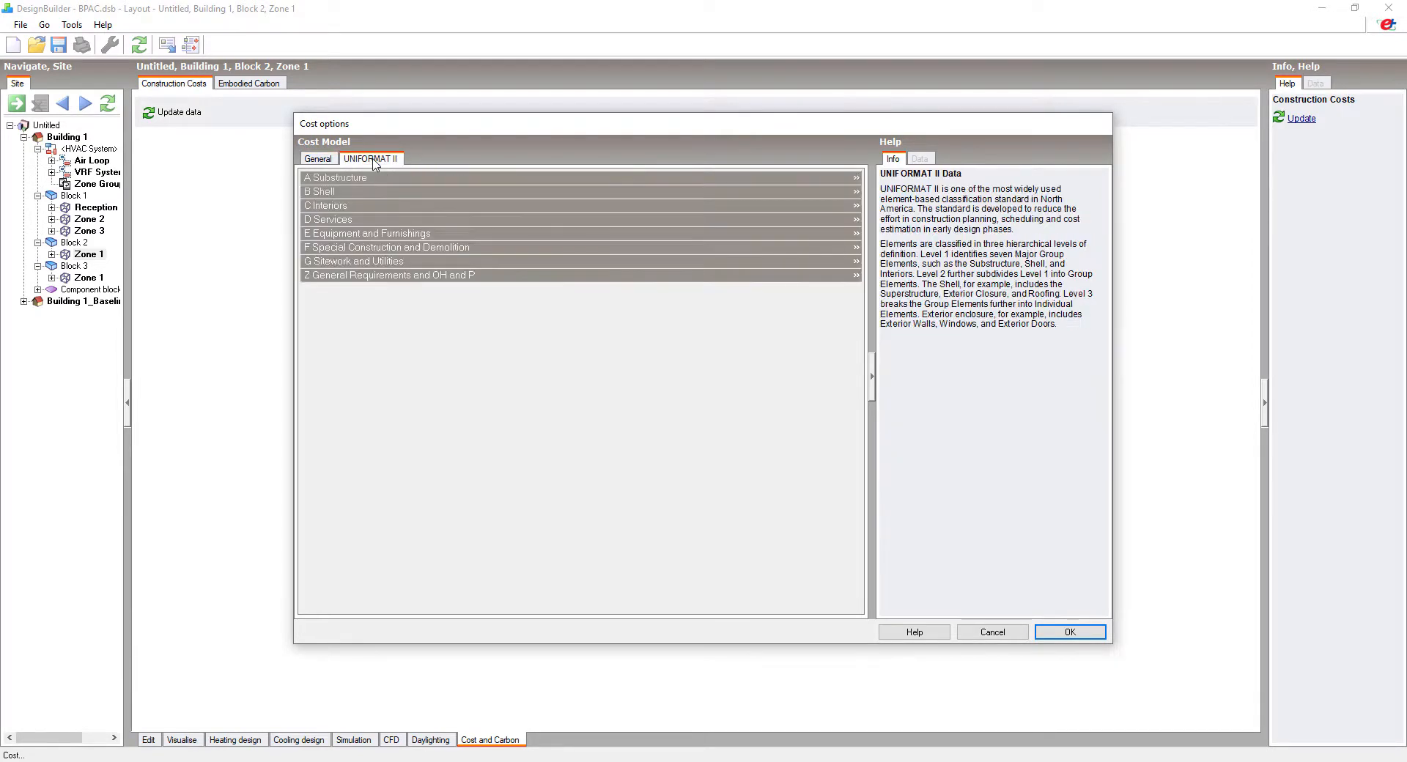
{"action": "left_click", "coordinate": [343, 276]}
{"action": "left_click", "coordinate": [344, 276]}
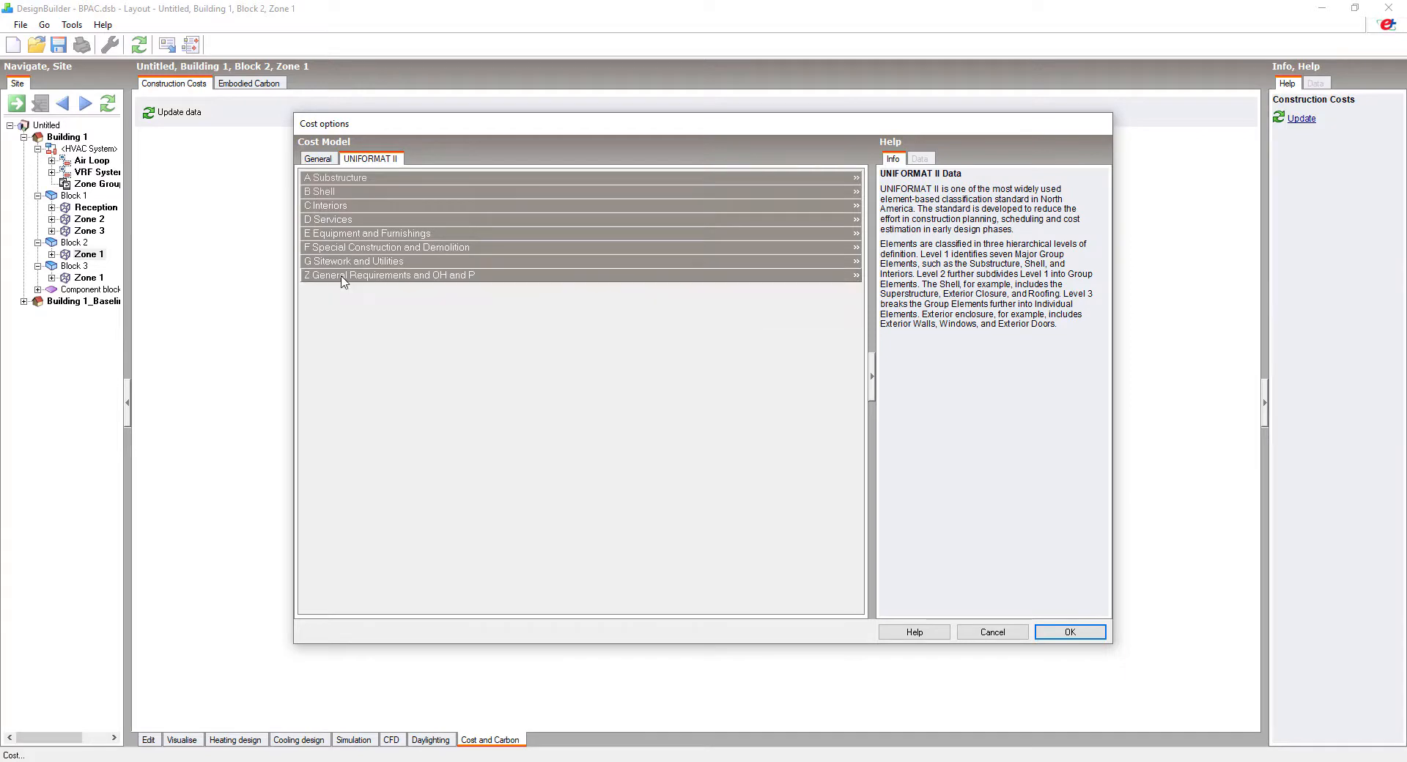
{"action": "left_click", "coordinate": [1063, 631]}
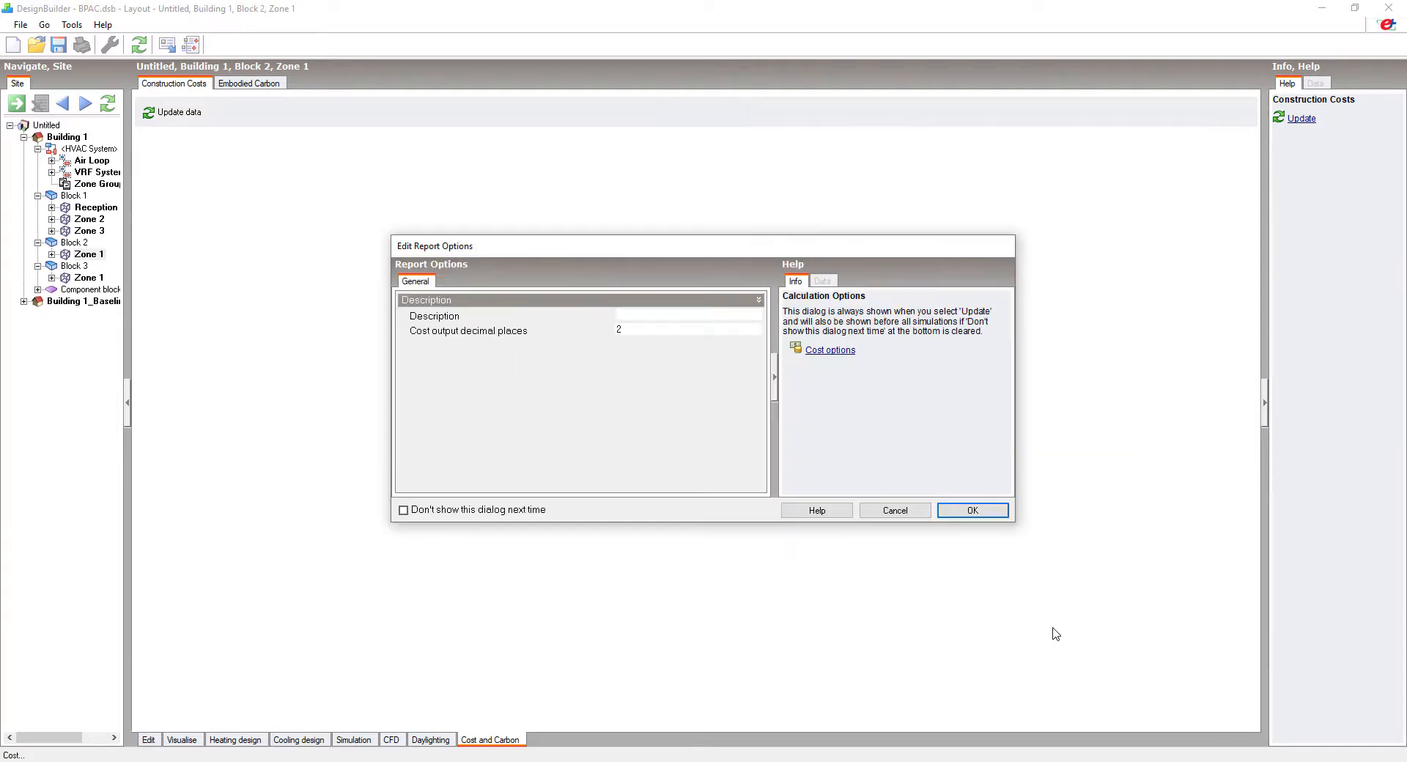
{"action": "left_click", "coordinate": [971, 512]}
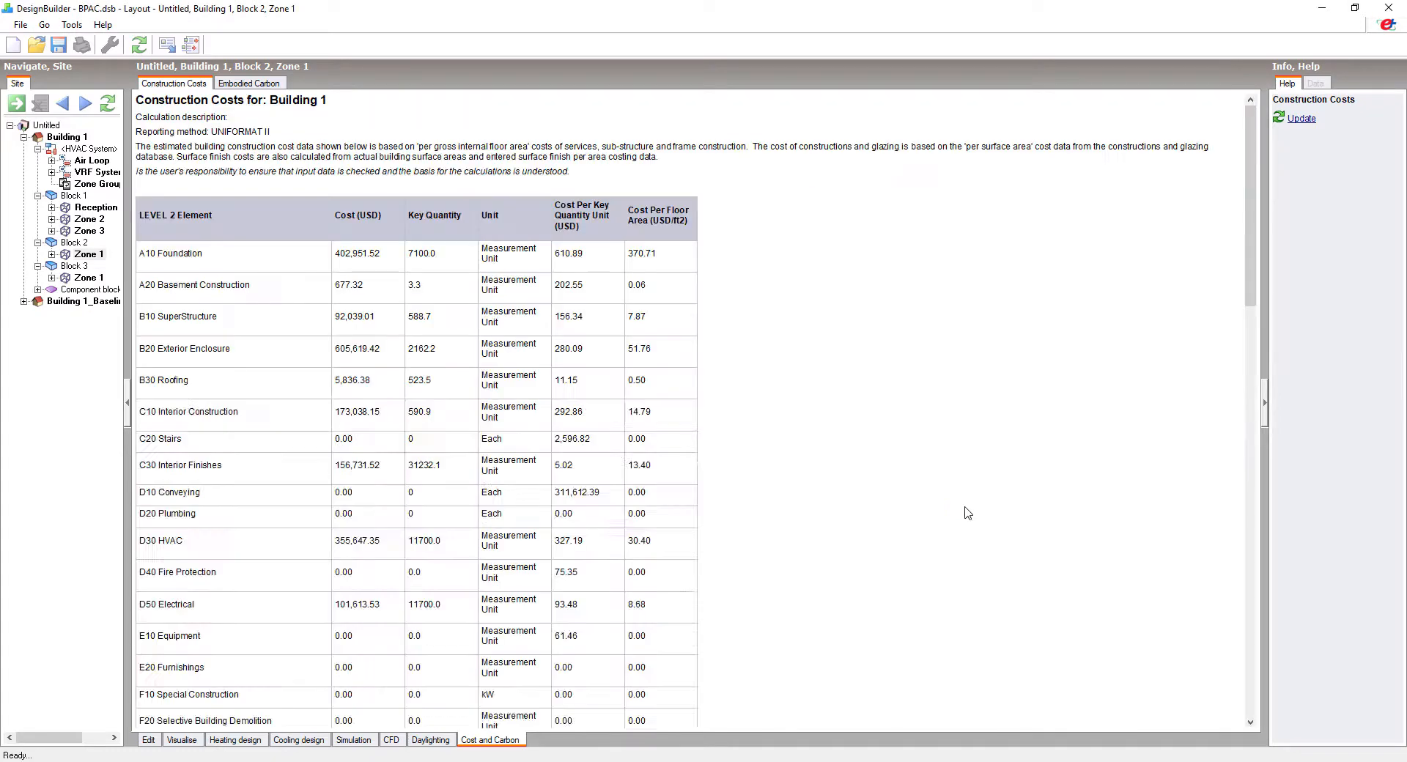
{"action": "left_click_drag", "start_coordinate": [1251, 281], "coordinate": [1225, 533]}
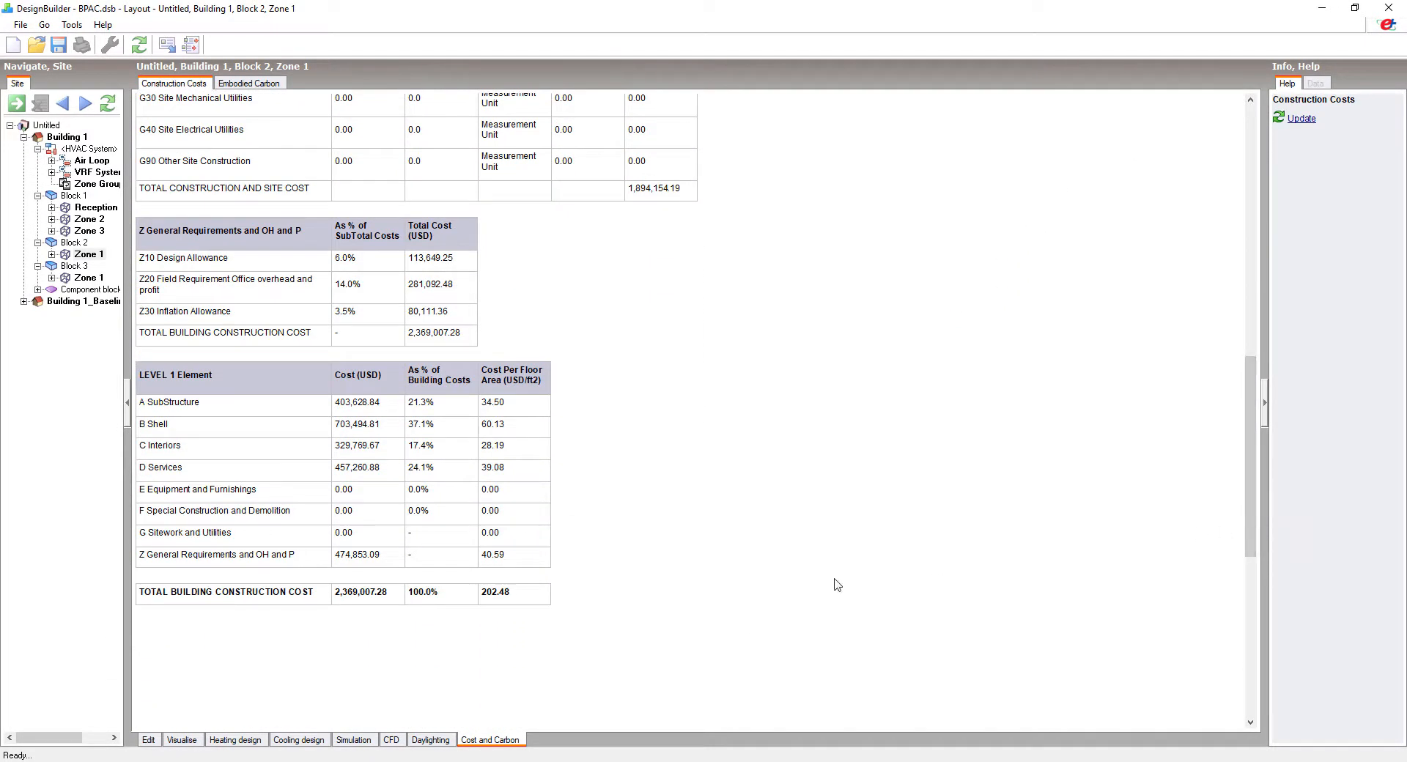
Create an internal CFD analysis for Zone 1 in Block 2, and run its calculation briefly before pausing and closing it.
{"action": "left_click", "coordinate": [391, 740]}
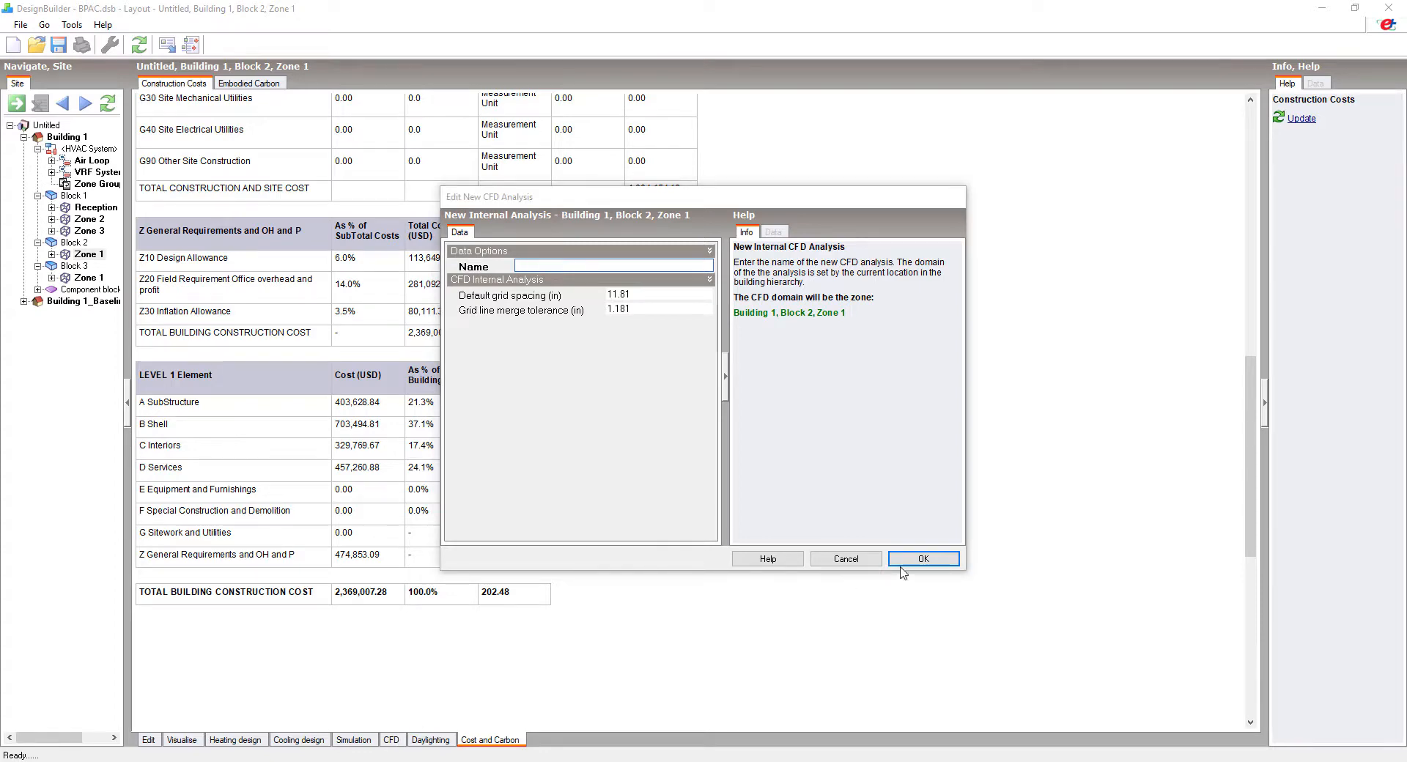
{"action": "left_click", "coordinate": [923, 559]}
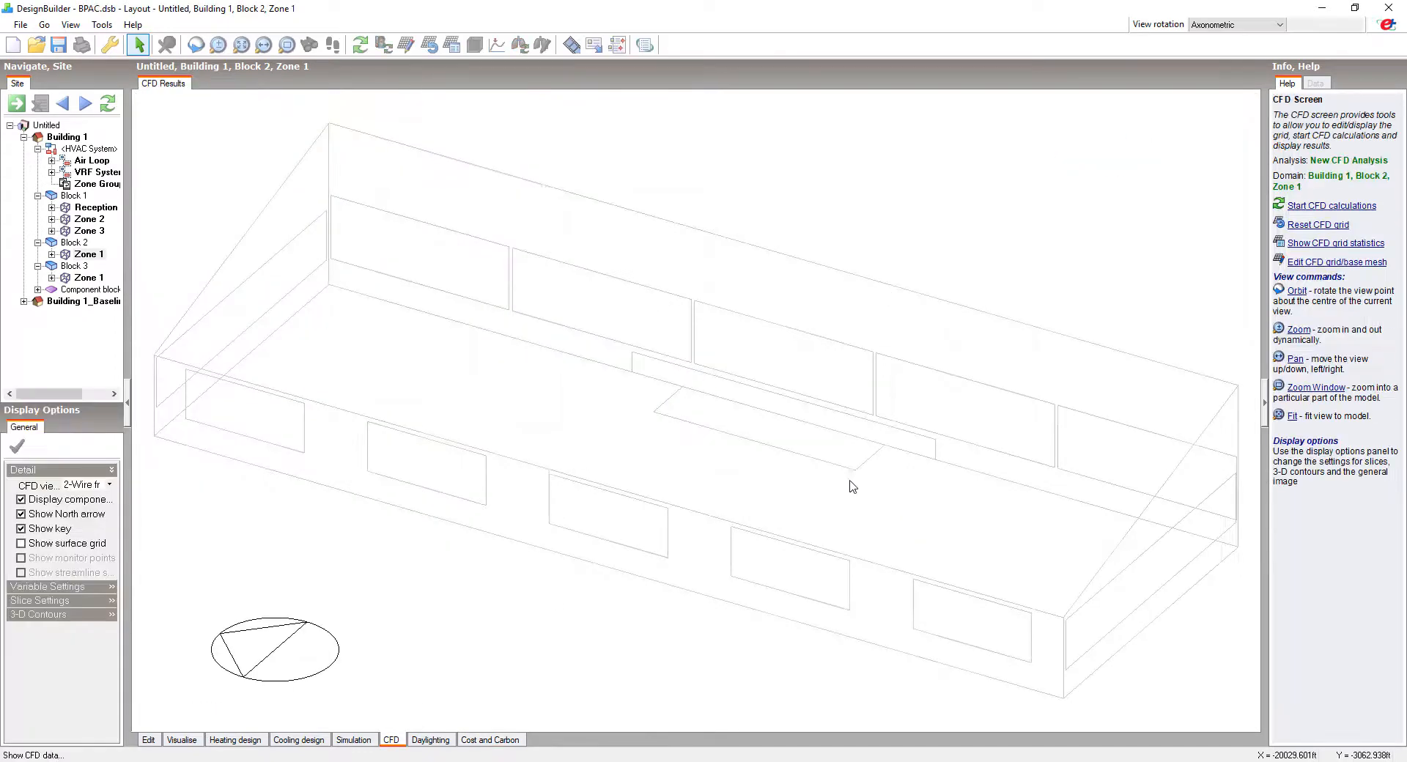
{"action": "left_click", "coordinate": [360, 45]}
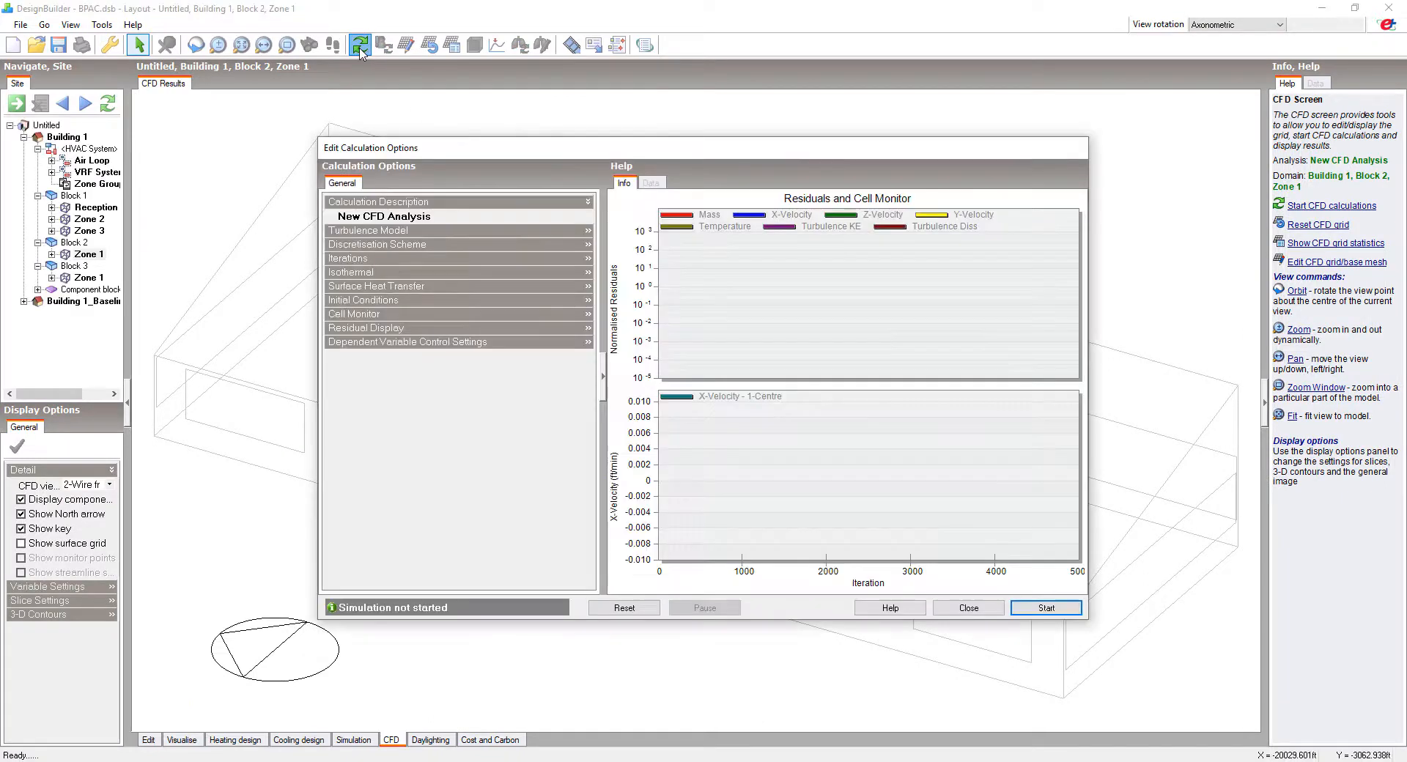
{"action": "left_click", "coordinate": [1040, 610]}
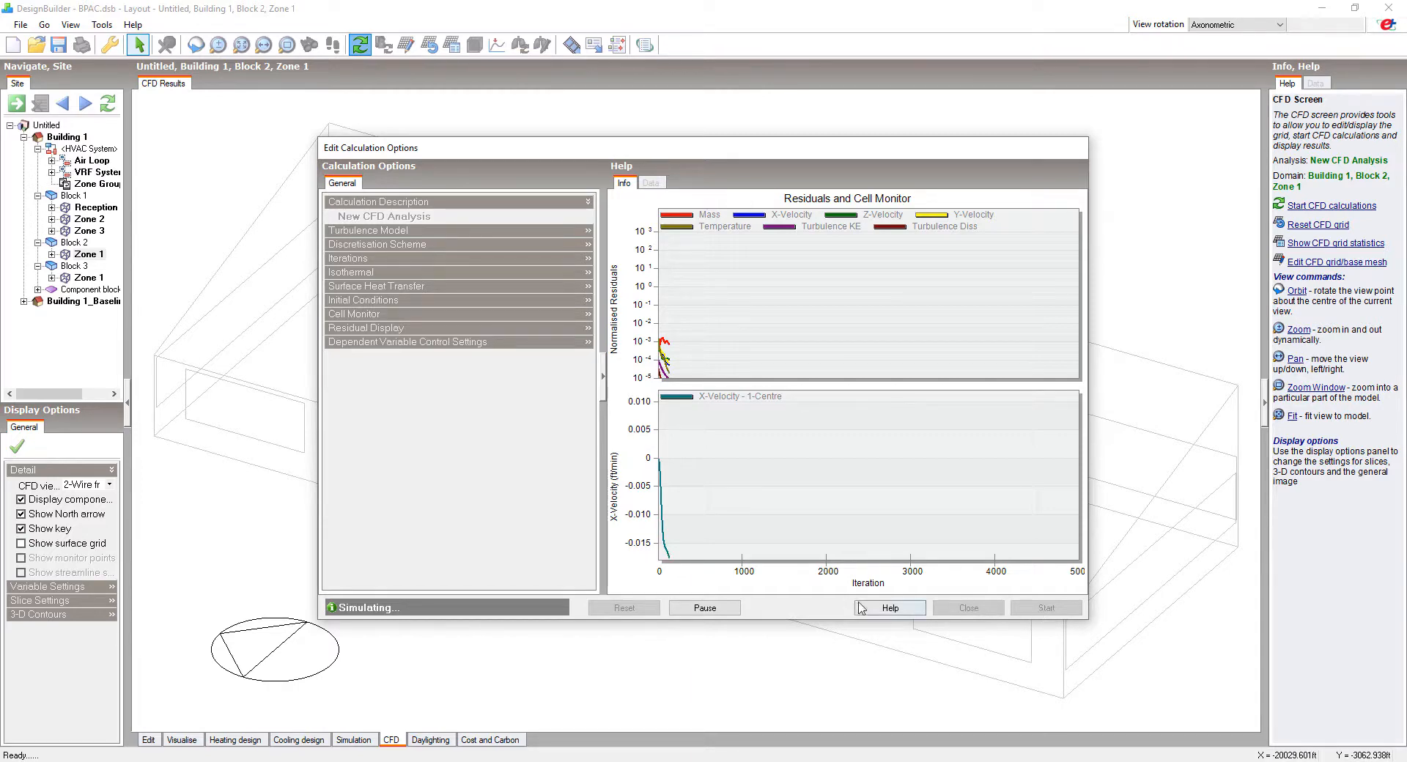
{"action": "left_click", "coordinate": [704, 609]}
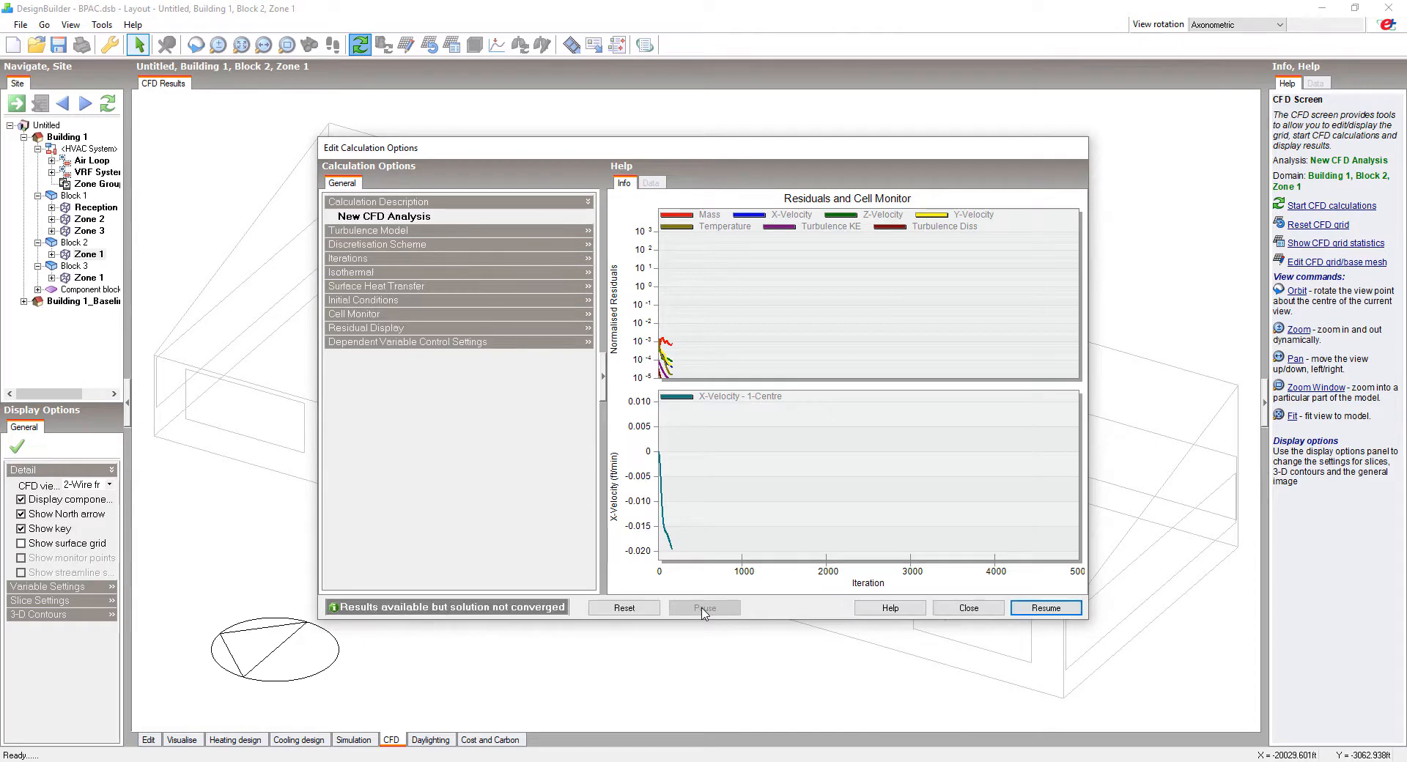
{"action": "left_click", "coordinate": [966, 609]}
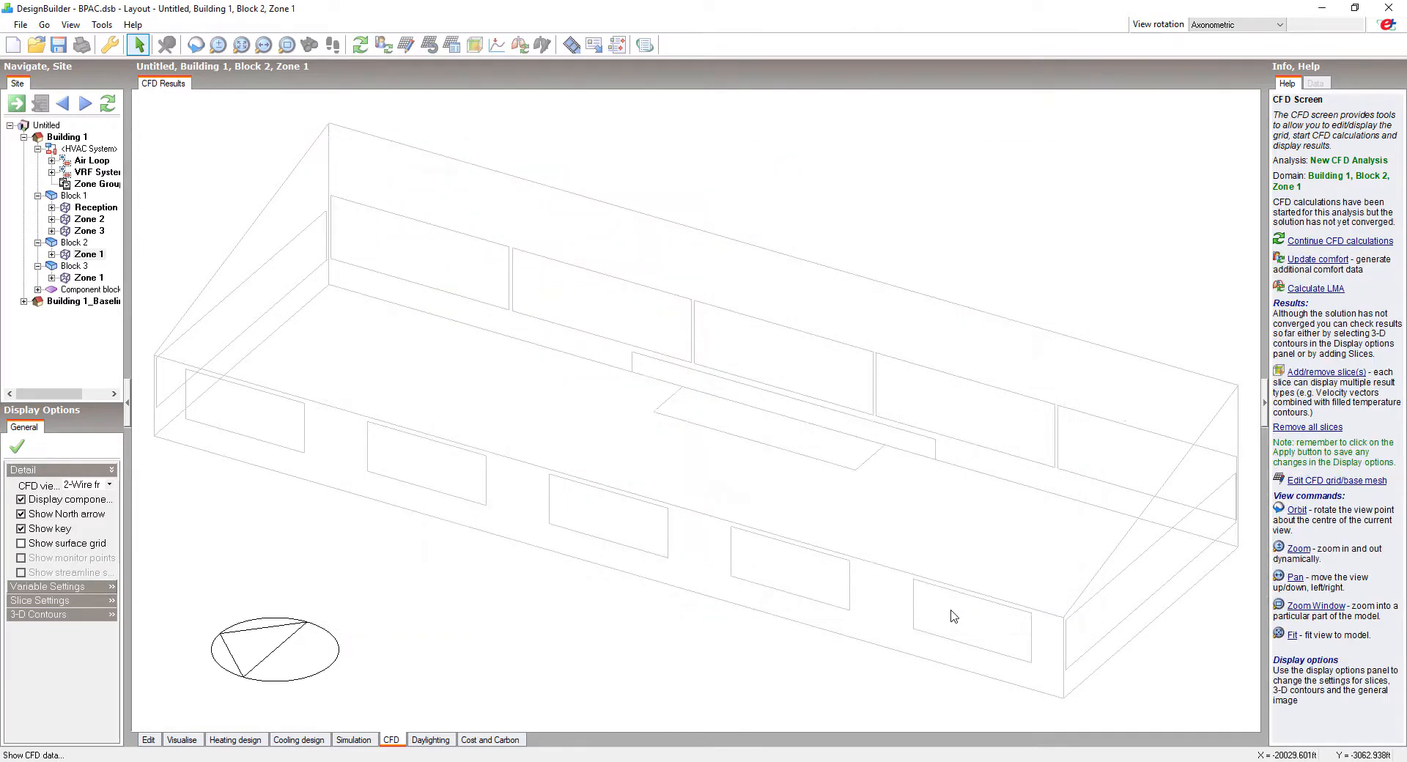
Add a lengthwise vertical CFD slice of velocity and temperature about 16 ft from the zone's near long wall, and inspect it.
{"action": "left_click", "coordinate": [475, 45]}
{"action": "left_click", "coordinate": [720, 335]}
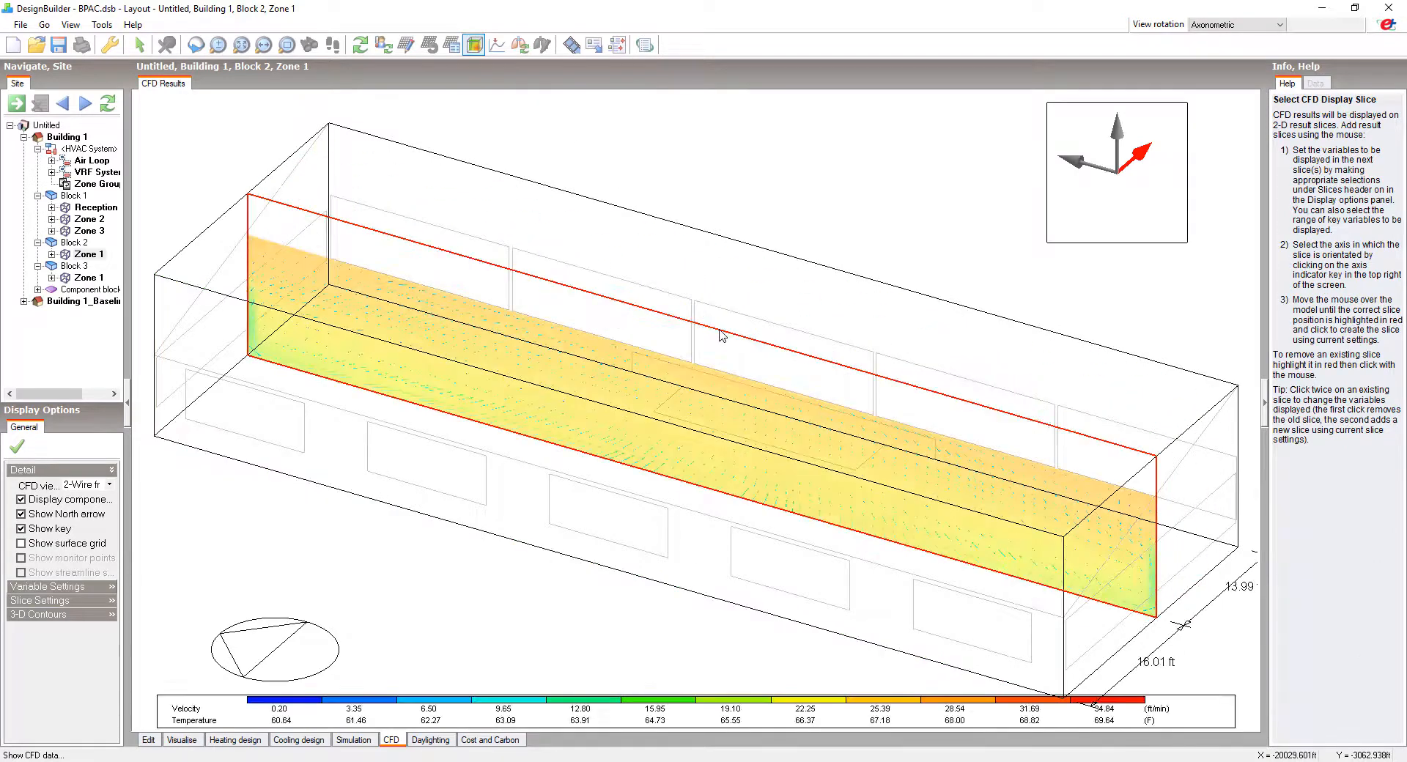
{"action": "left_click", "coordinate": [287, 45]}
{"action": "left_click_drag", "start_coordinate": [1203, 652], "coordinate": [1081, 501]}
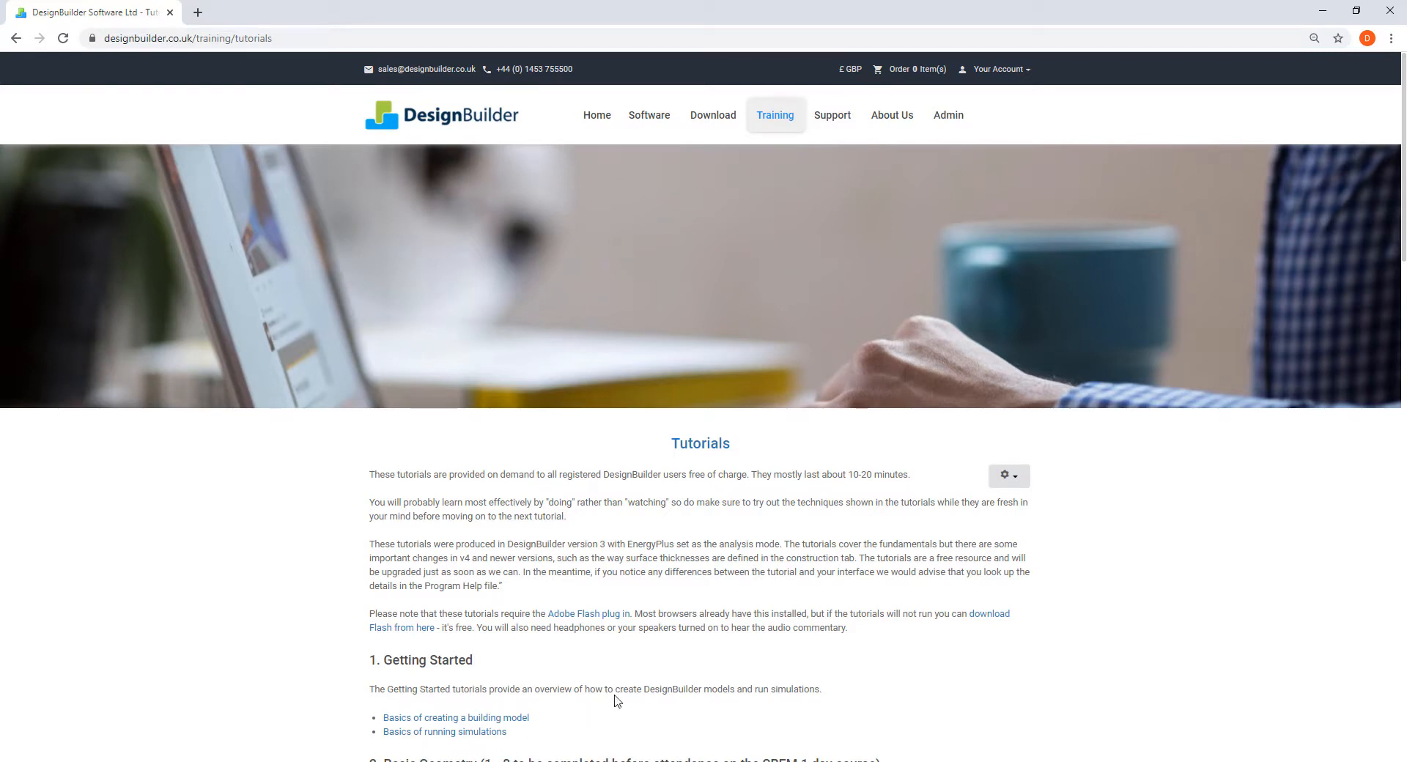
Switch to the DesignBuilder website in the browser and look through the Tutorials list from Getting Started to CFD.
{"action": "scroll", "coordinate": [776, 519], "scroll_direction": "down", "scroll_amount": 6}
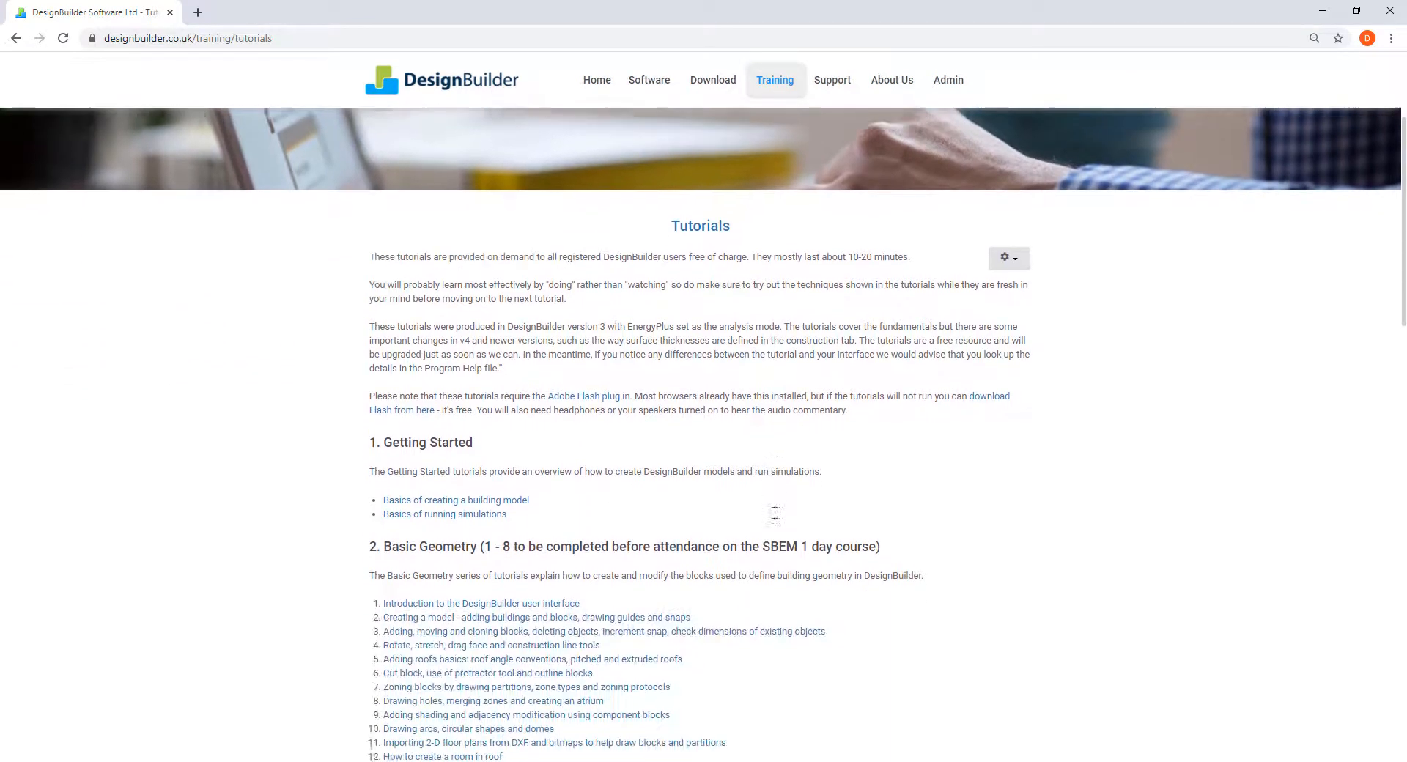
{"action": "scroll", "coordinate": [776, 523], "scroll_direction": "down", "scroll_amount": 8}
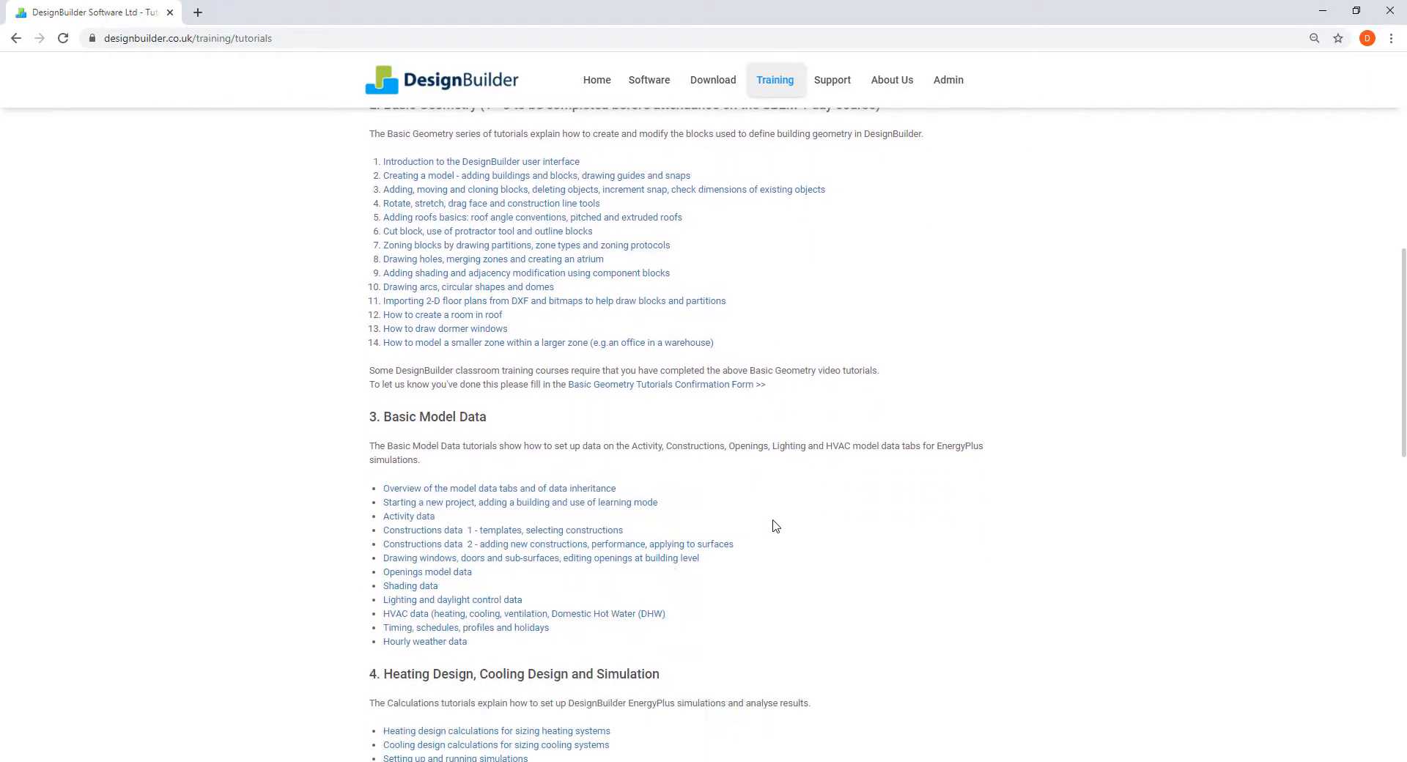
{"action": "scroll", "coordinate": [776, 527], "scroll_direction": "down", "scroll_amount": 5}
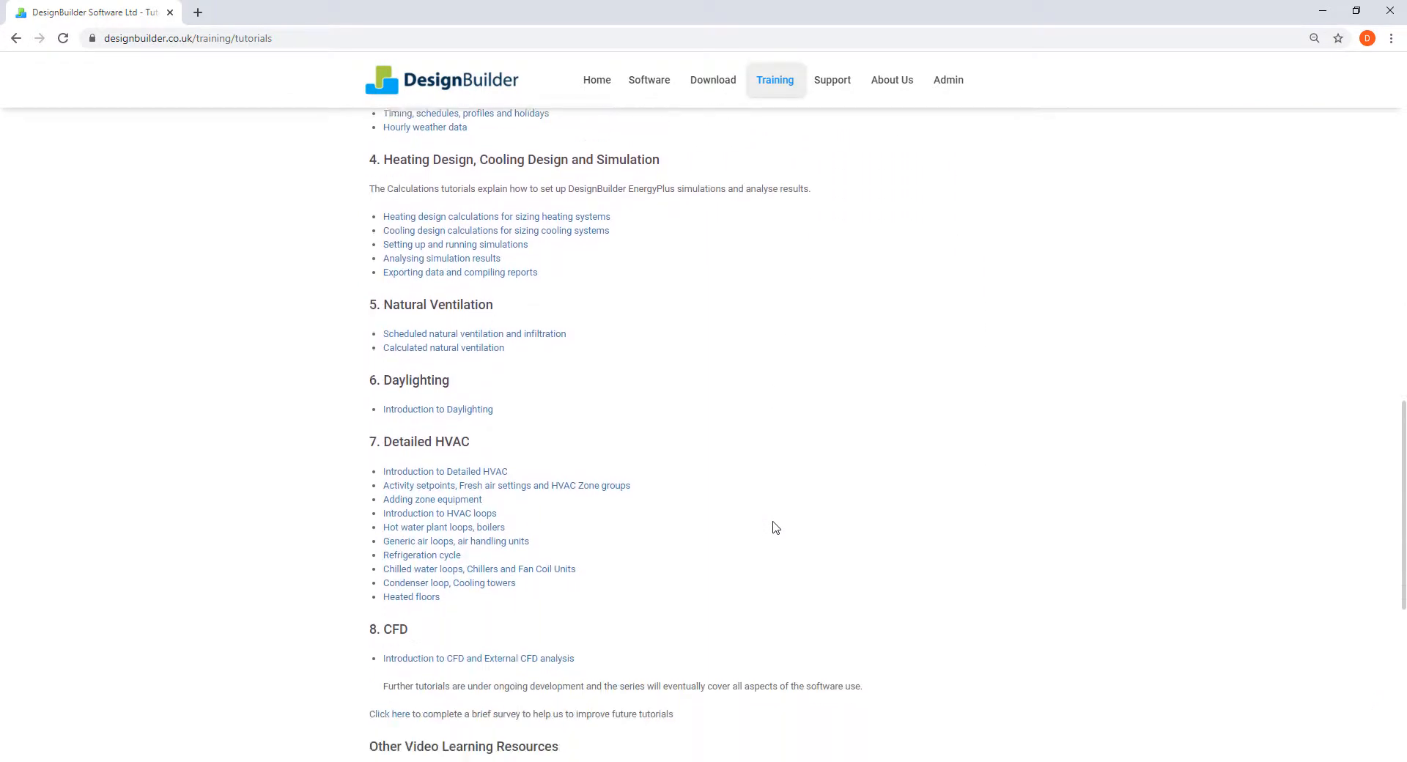
Open the website's Webinars page and look through the list of recorded webinars.
{"action": "mouse_move", "coordinate": [754, 104]}
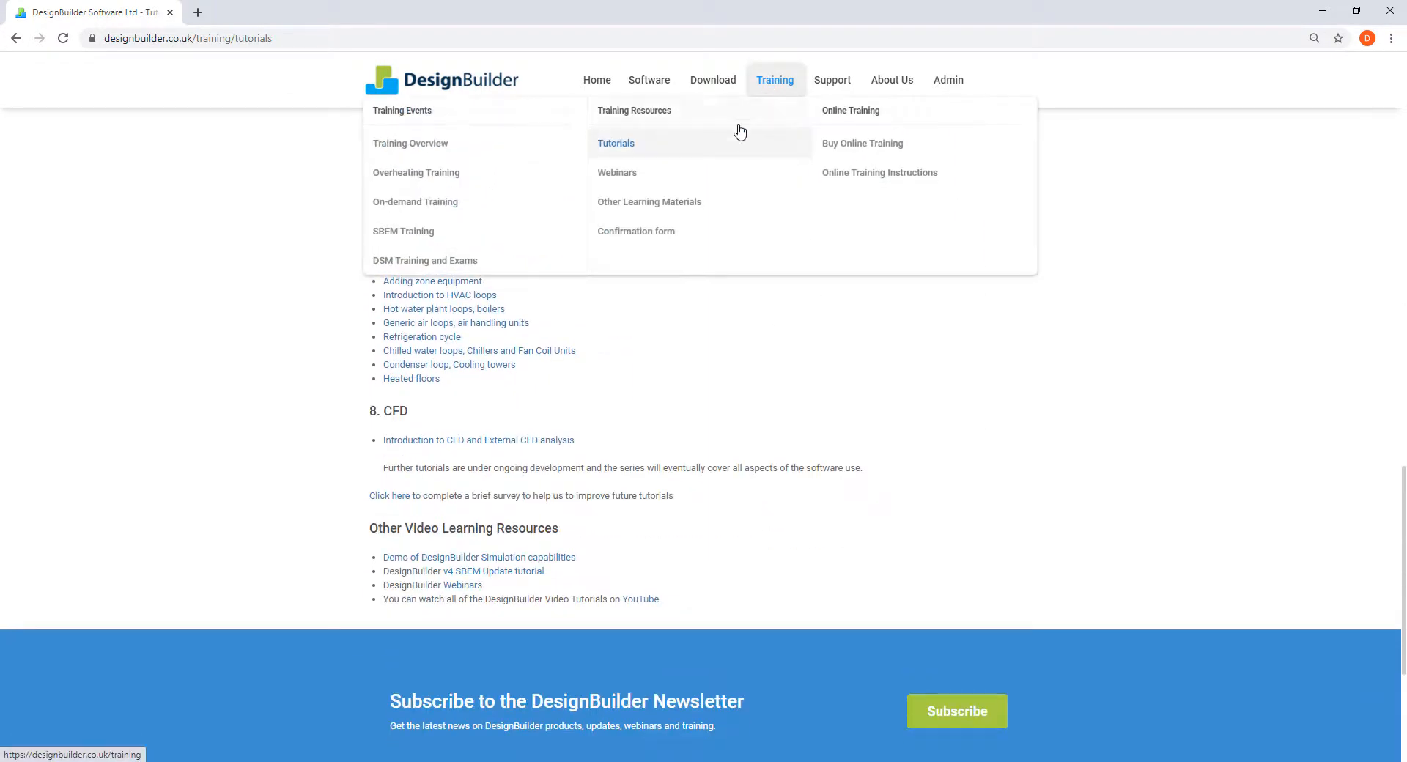
{"action": "left_click", "coordinate": [639, 175]}
{"action": "scroll", "coordinate": [647, 239], "scroll_direction": "down", "scroll_amount": 2}
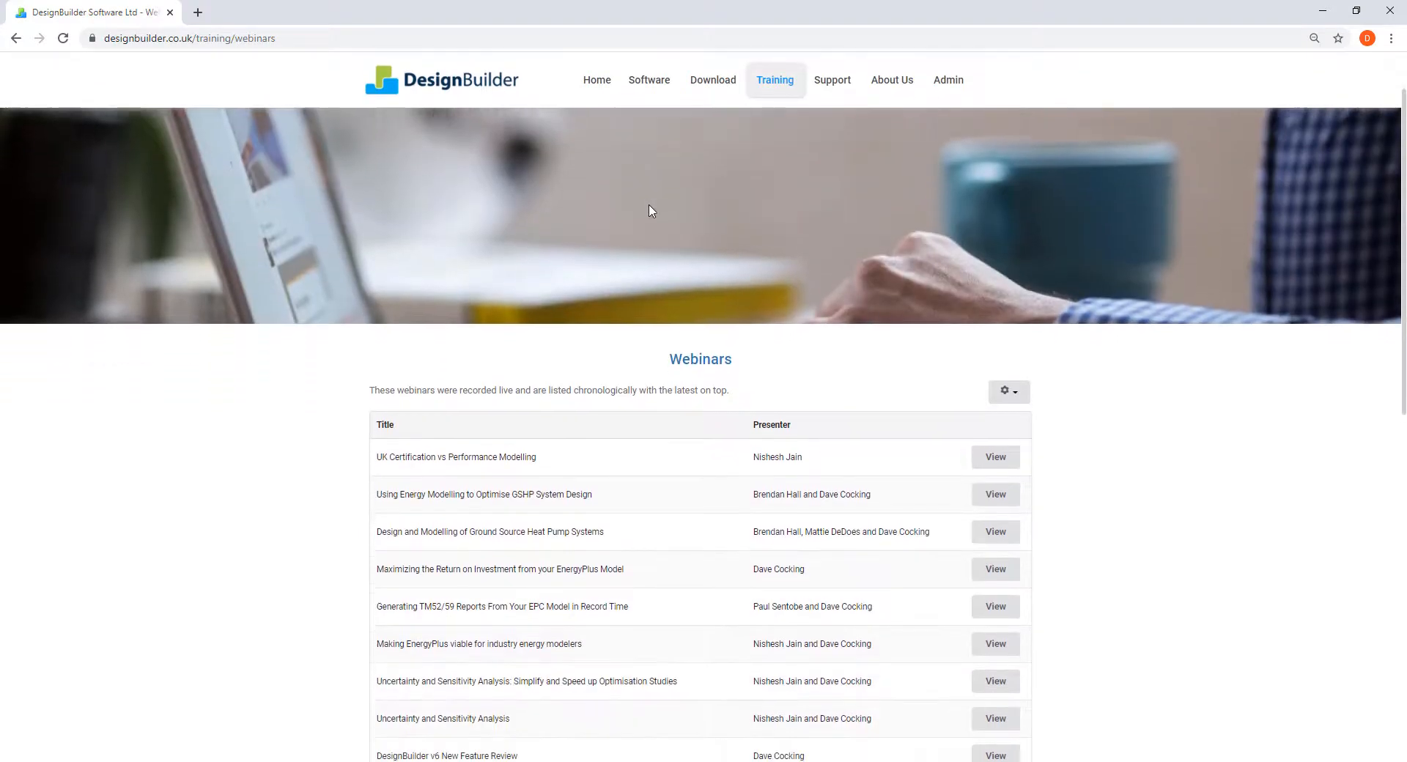
{"action": "scroll", "coordinate": [646, 247], "scroll_direction": "down", "scroll_amount": 5}
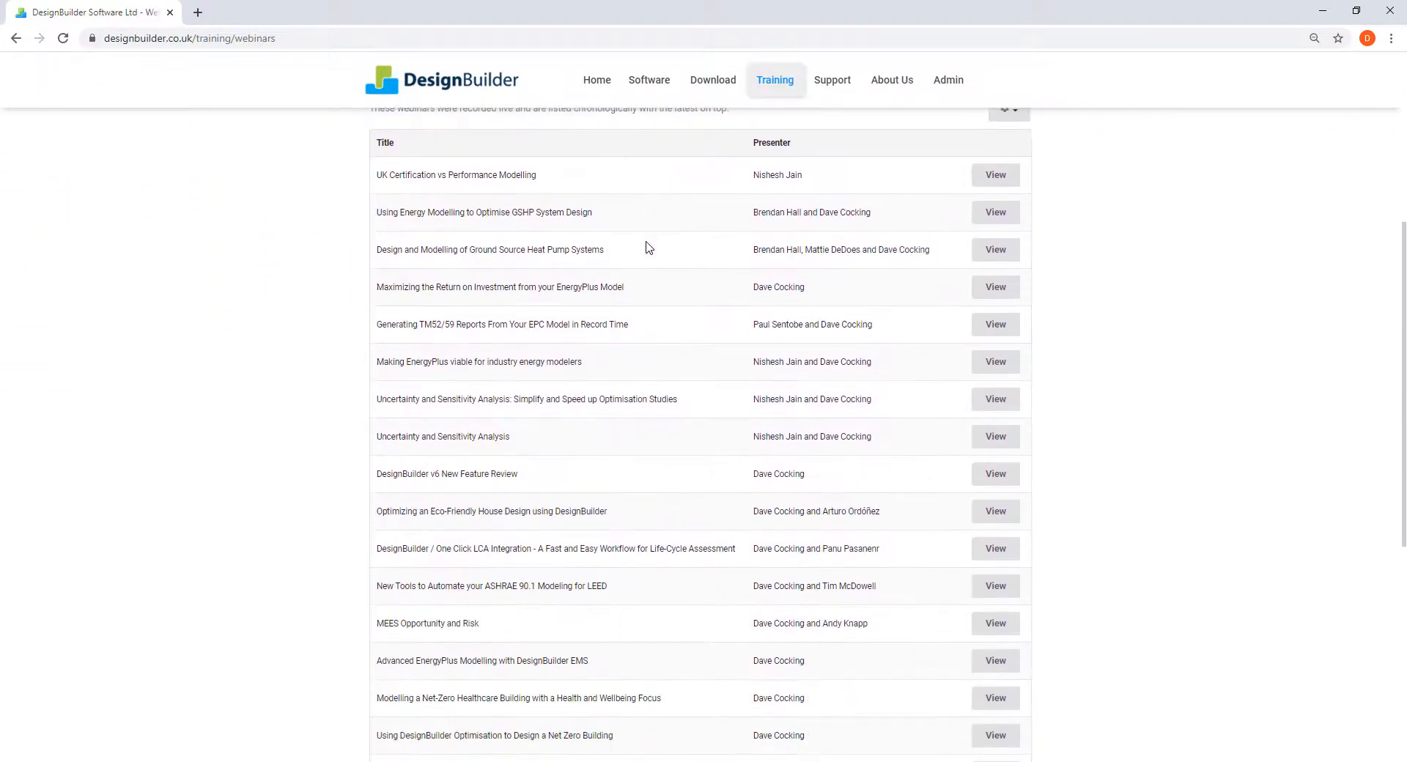
{"action": "scroll", "coordinate": [647, 246], "scroll_direction": "up", "scroll_amount": 2}
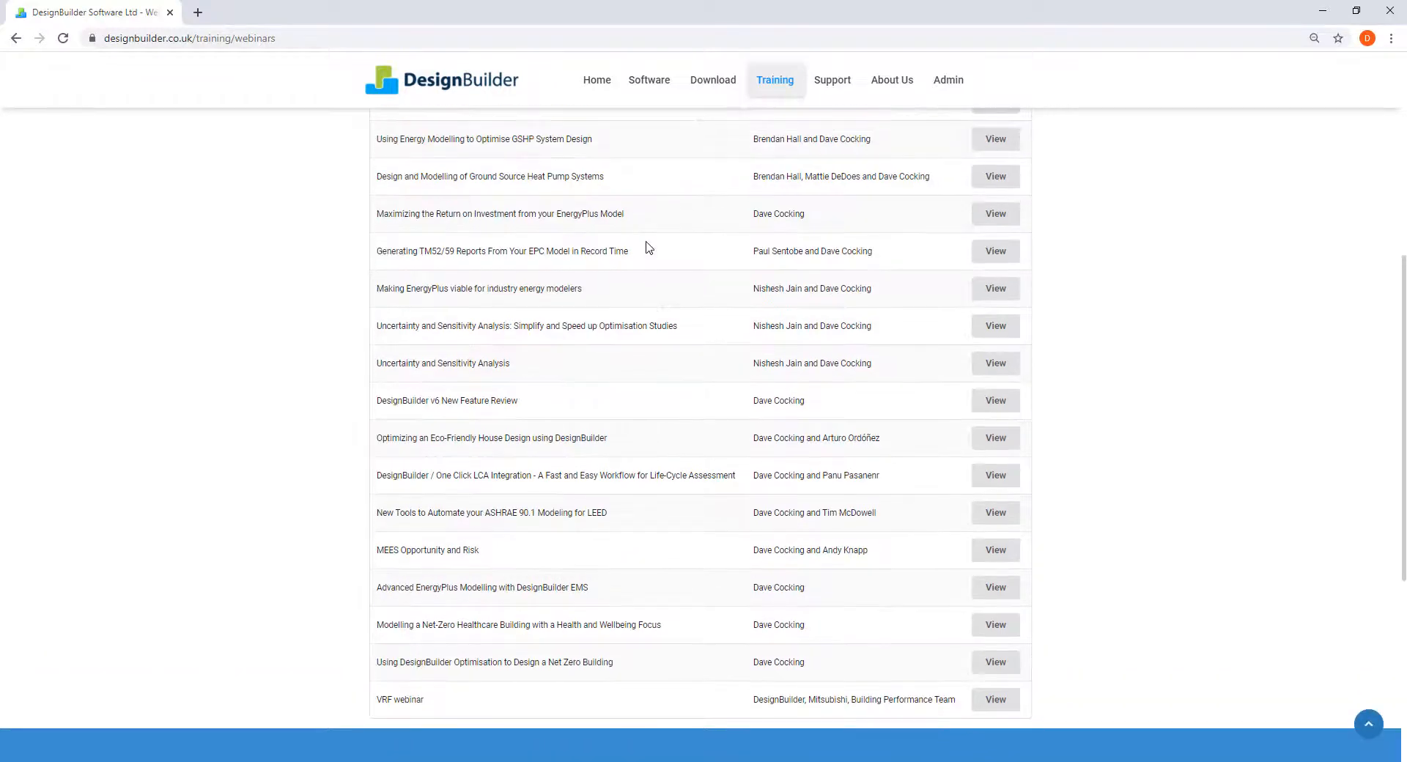
Examine the Basic Model Data and Detailed HVAC modules offered on the Buy Online Training page, and return to the home page.
{"action": "mouse_move", "coordinate": [771, 84]}
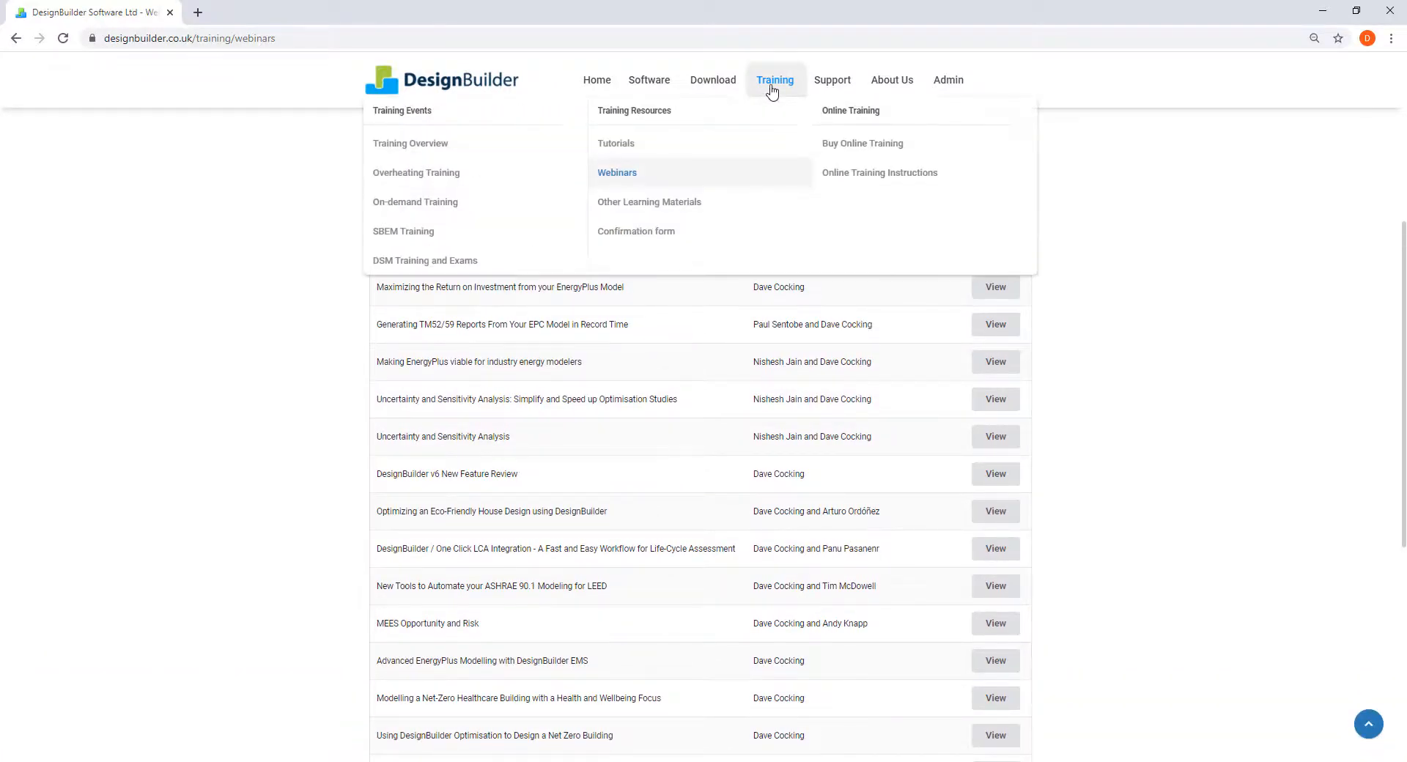
{"action": "left_click", "coordinate": [843, 143]}
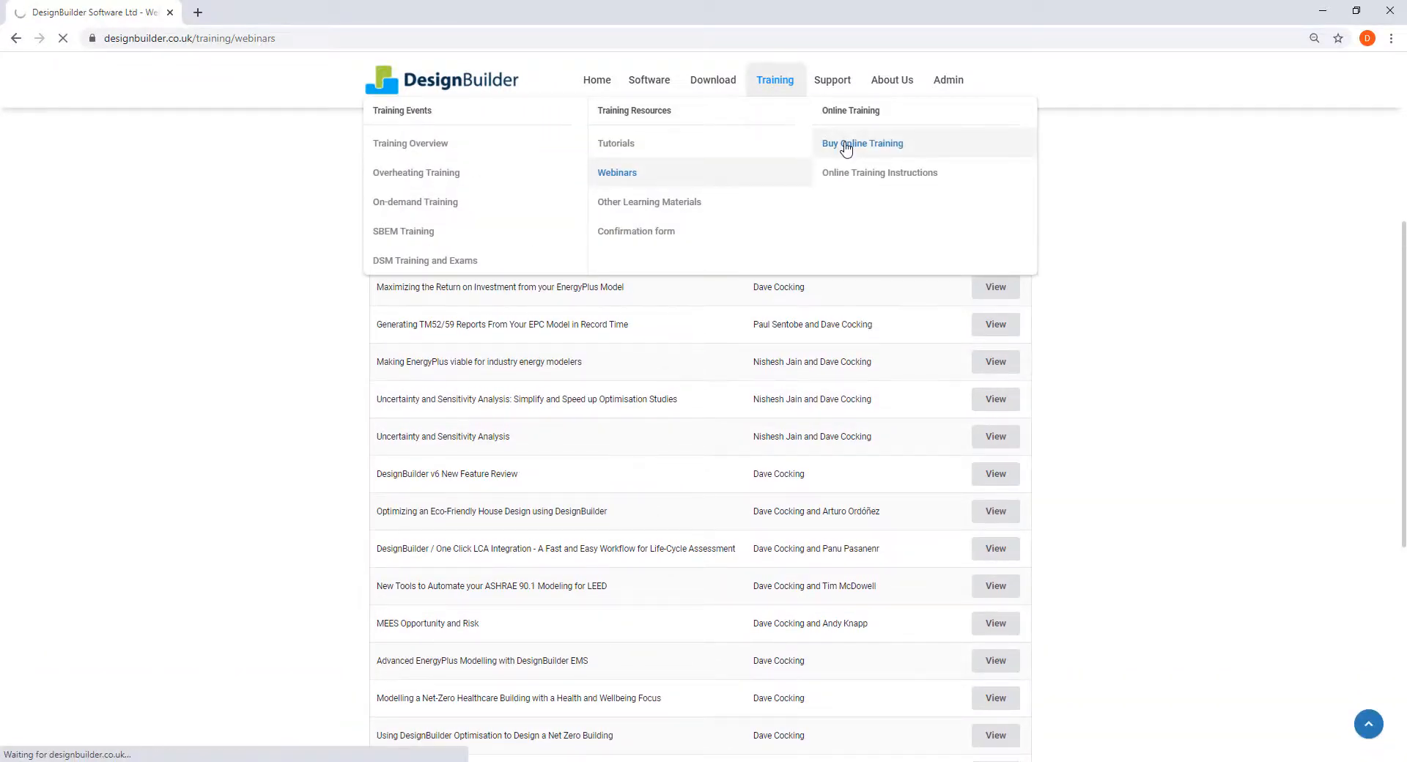
{"action": "scroll", "coordinate": [814, 308], "scroll_direction": "down", "scroll_amount": 10}
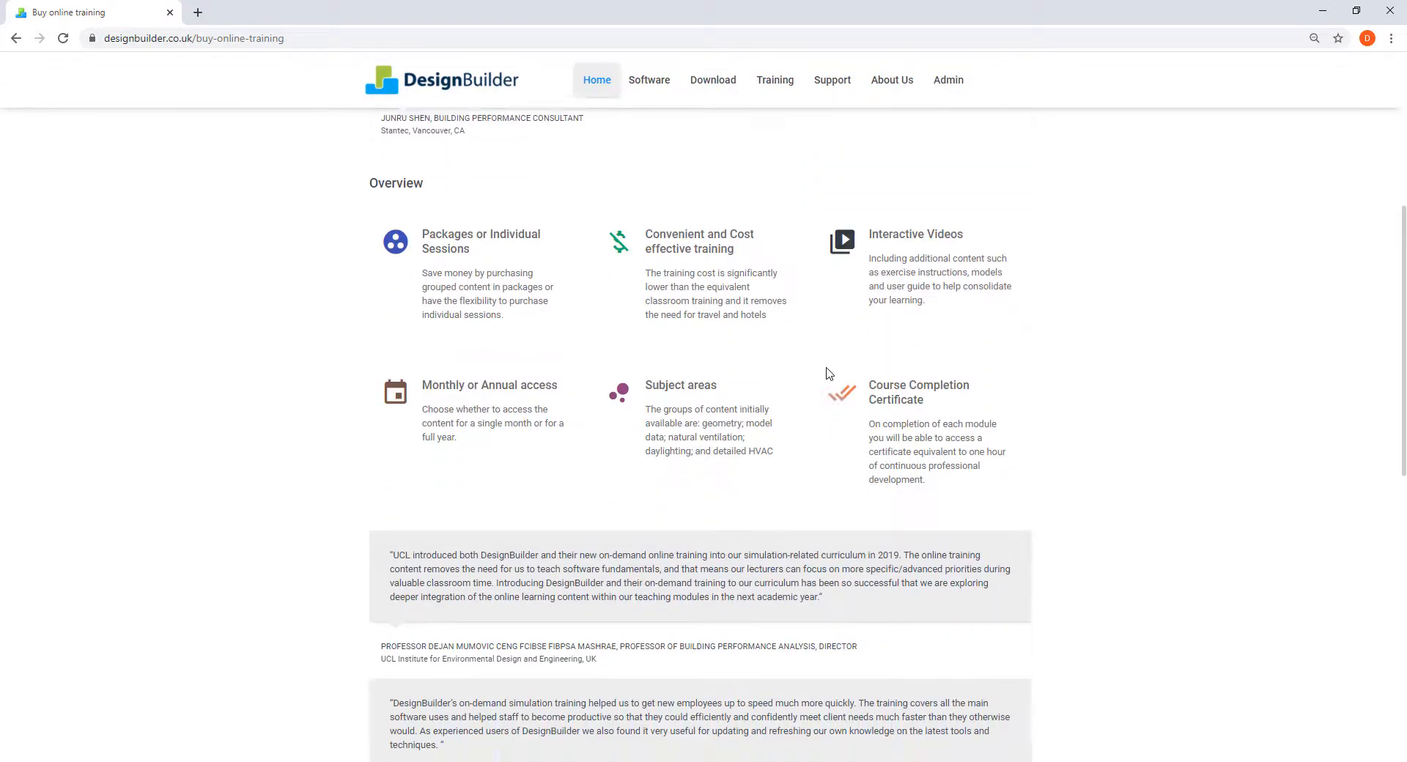
{"action": "left_click", "coordinate": [619, 530]}
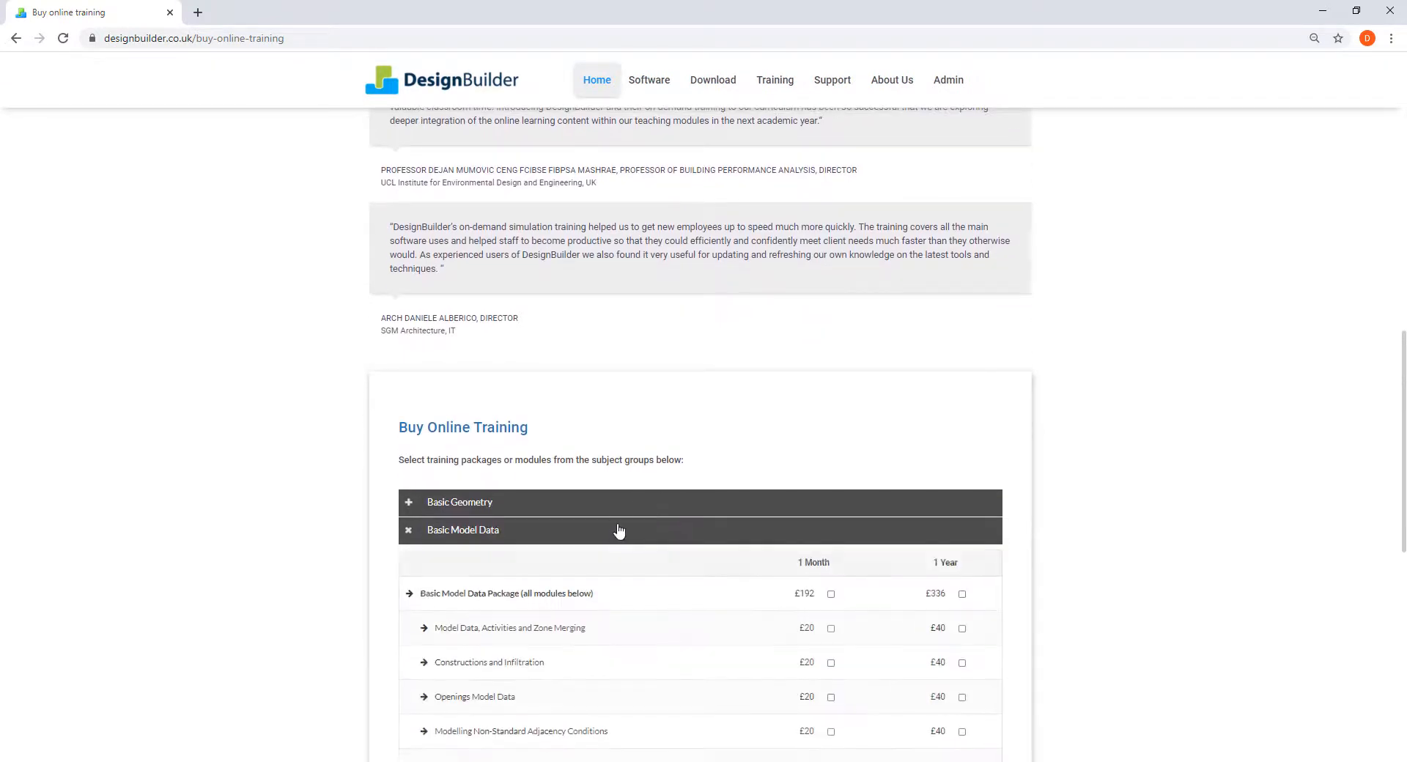
{"action": "scroll", "coordinate": [620, 529], "scroll_direction": "down", "scroll_amount": 5}
{"action": "scroll", "coordinate": [627, 519], "scroll_direction": "down", "scroll_amount": 3}
{"action": "left_click", "coordinate": [598, 521]}
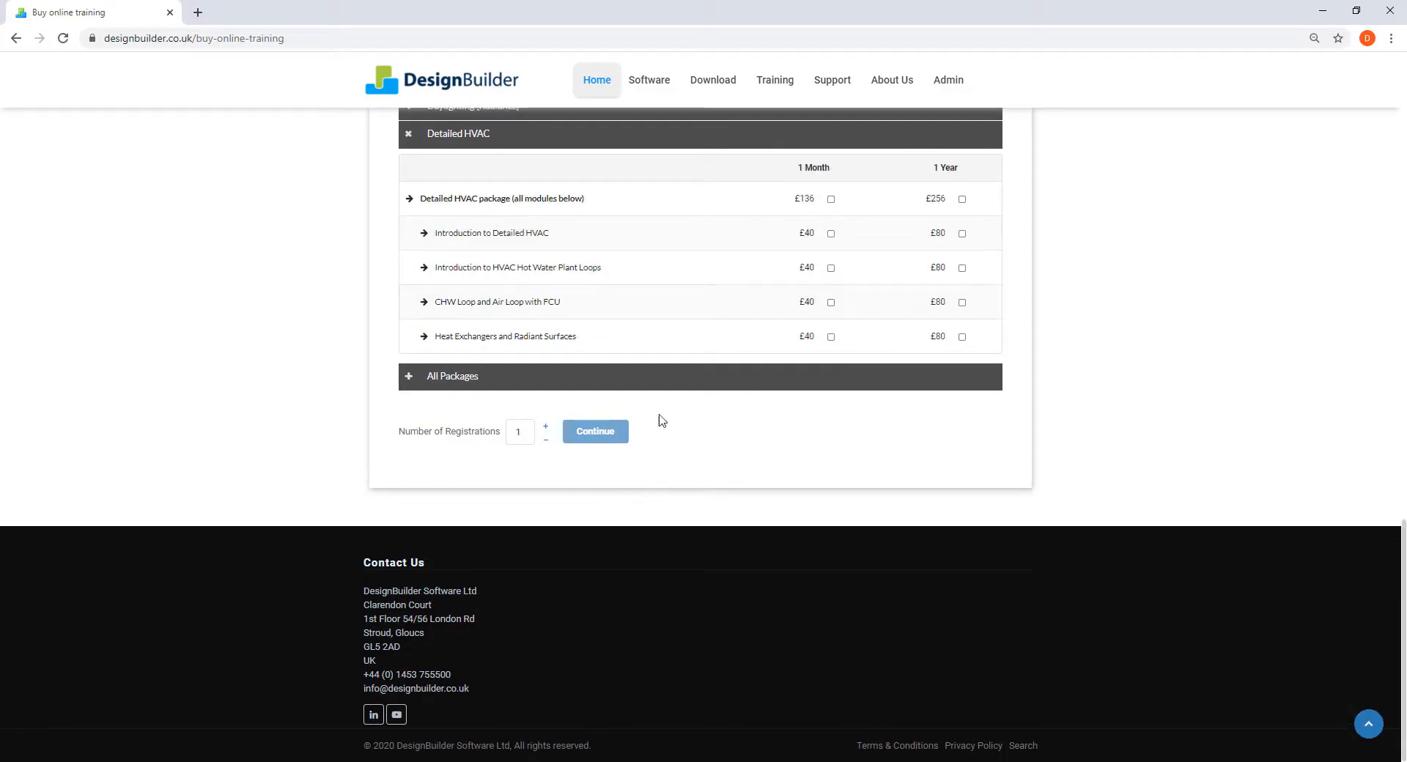
{"action": "left_click", "coordinate": [595, 83]}
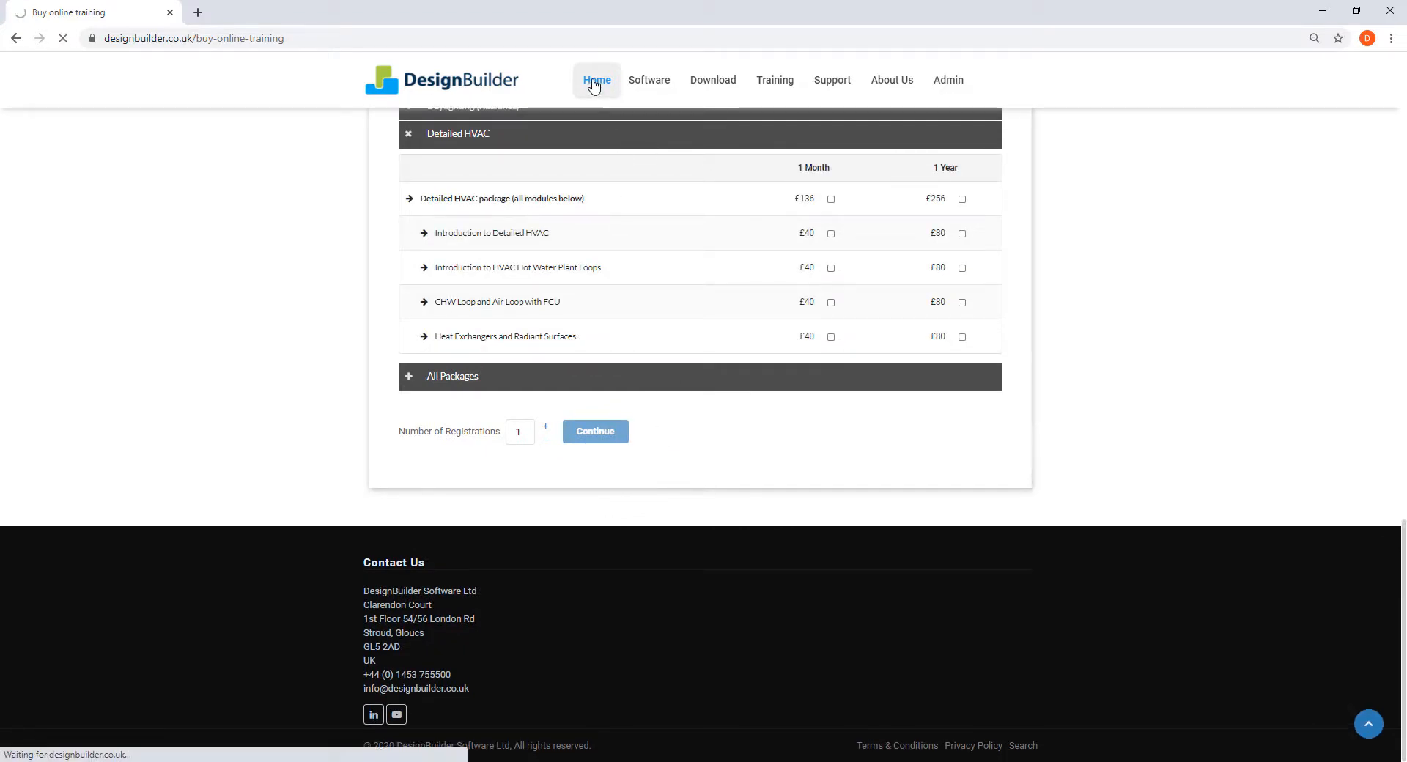